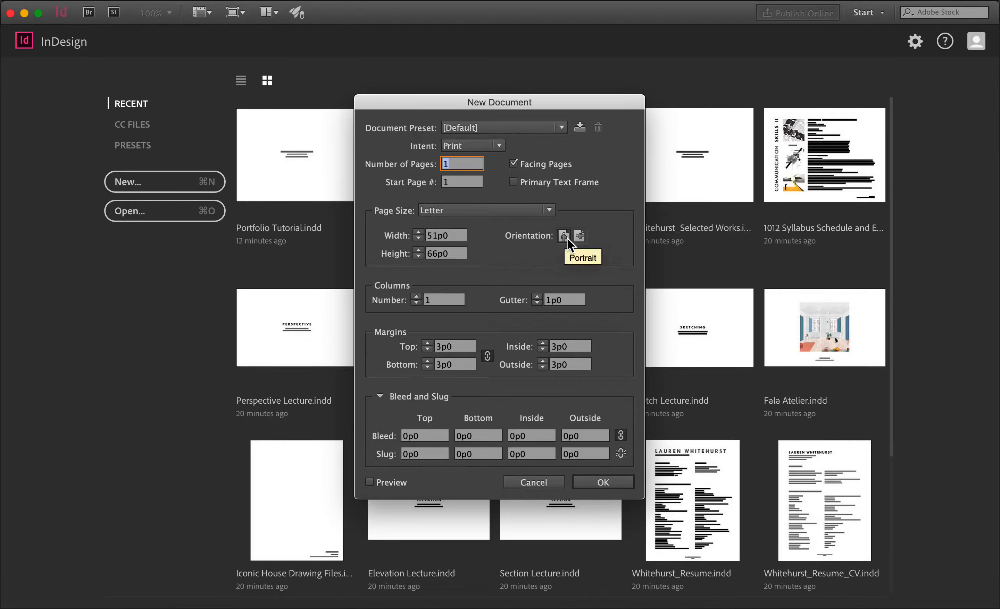
- Create a one-page Letter print document in portrait orientation with facing pages and 3p0 margins
click(497, 211)
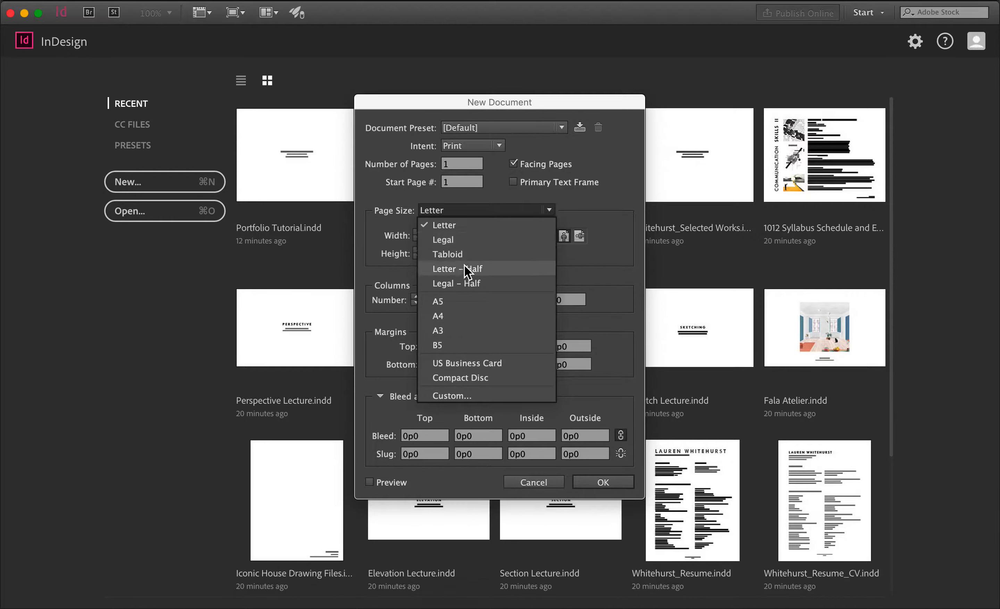
click(572, 264)
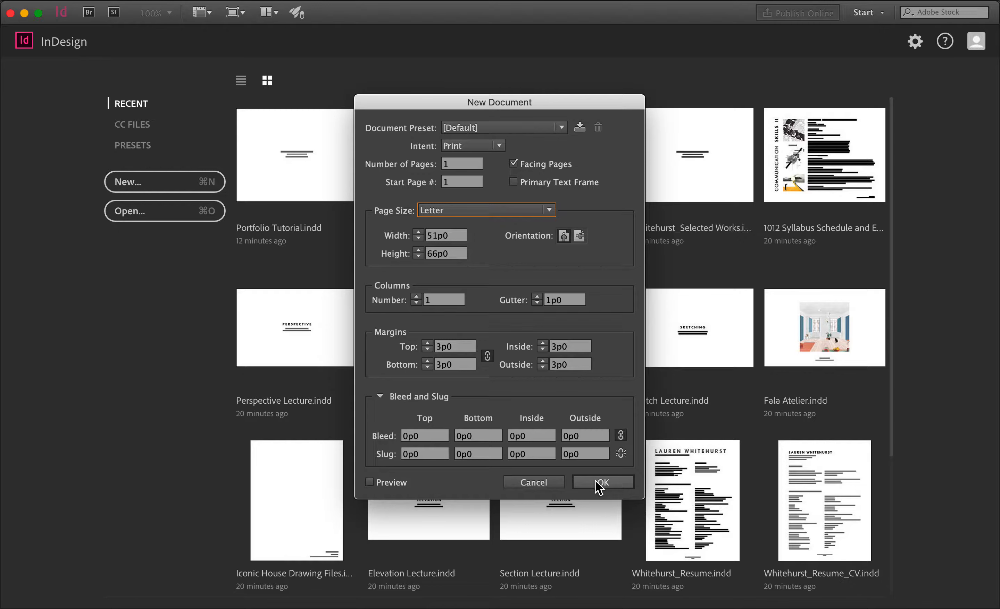
click(605, 486)
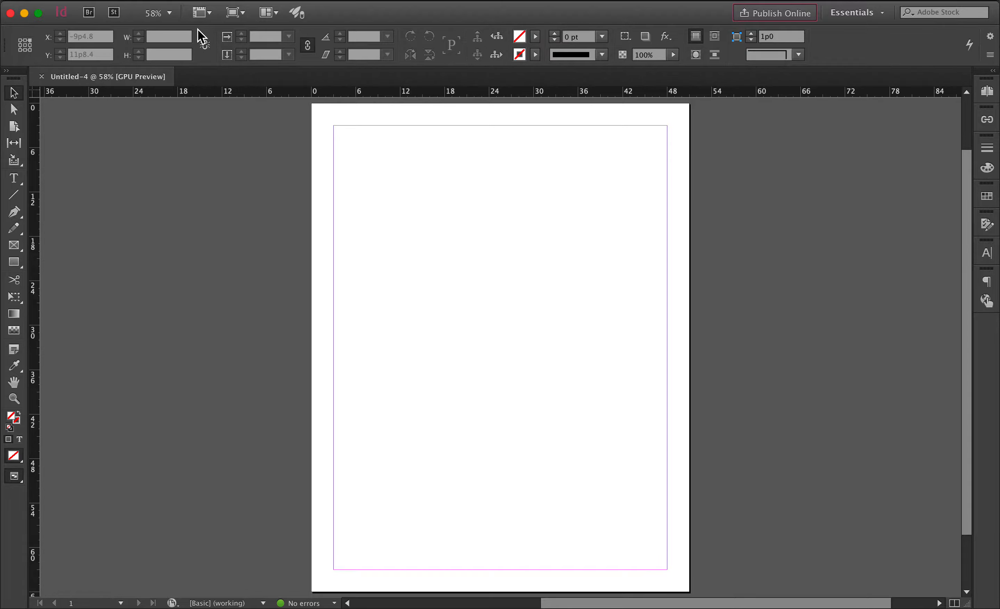
- Save the new document under its default name in SAID, 2021-2022, SAID 1012, Lectures, Indesign Lecture
click(121, 0)
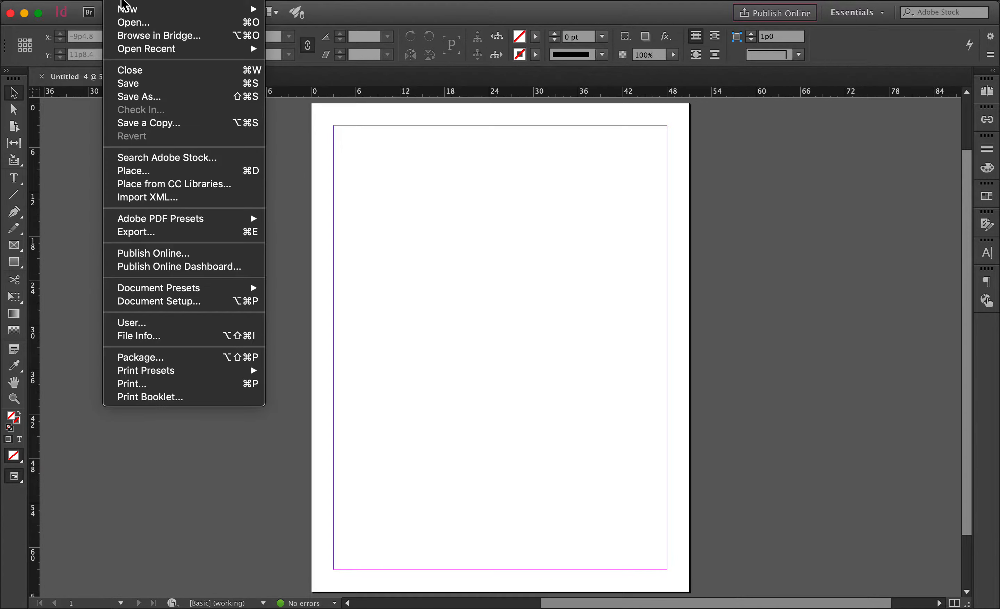
click(146, 98)
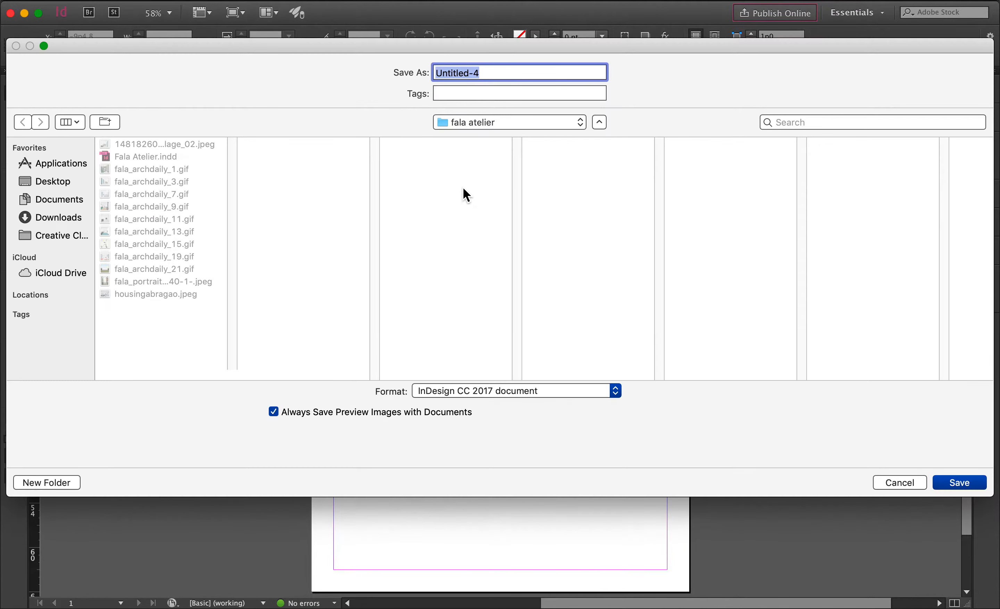
click(467, 123)
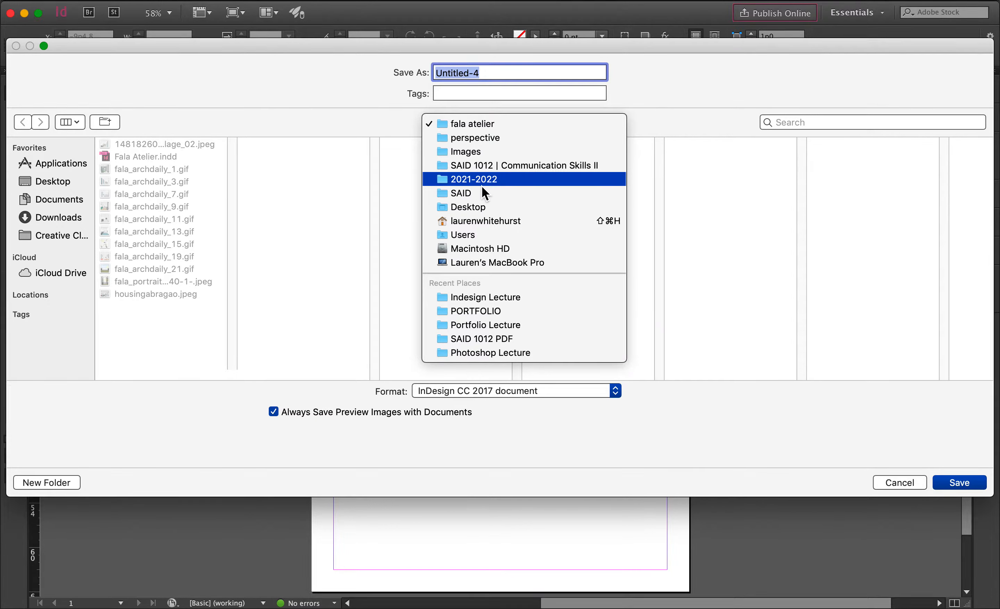
click(467, 194)
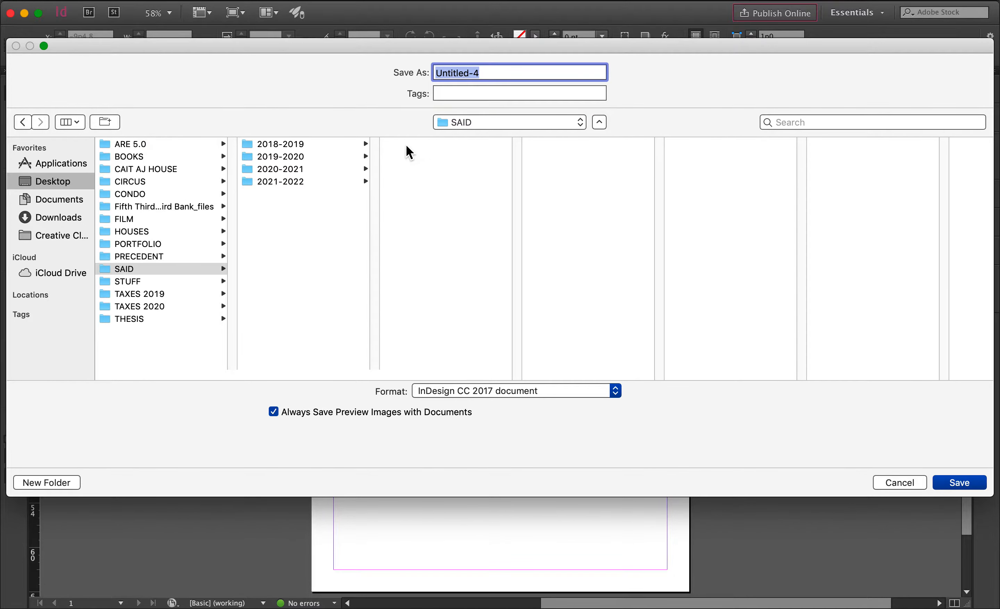
click(292, 190)
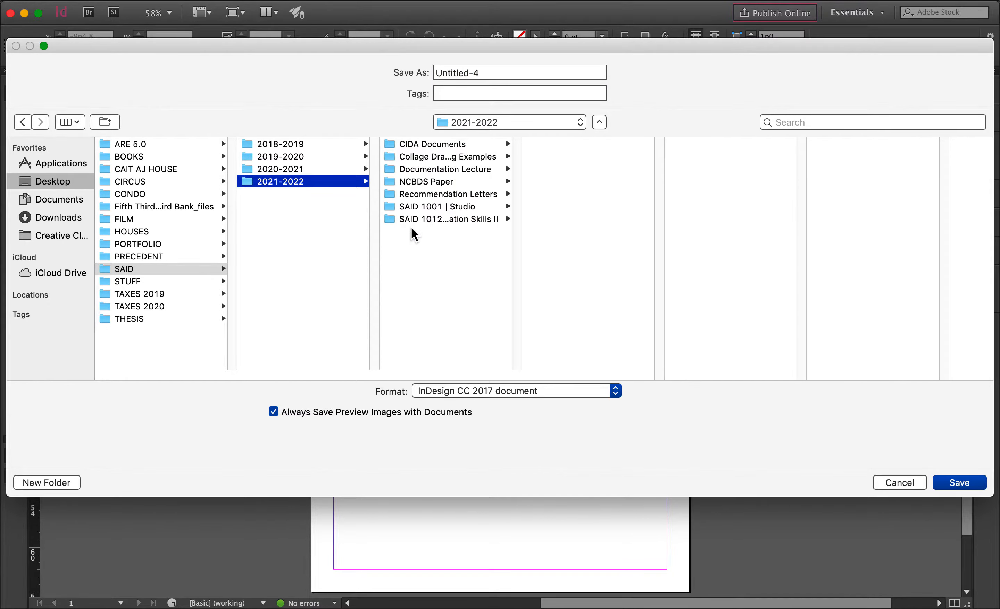
click(472, 218)
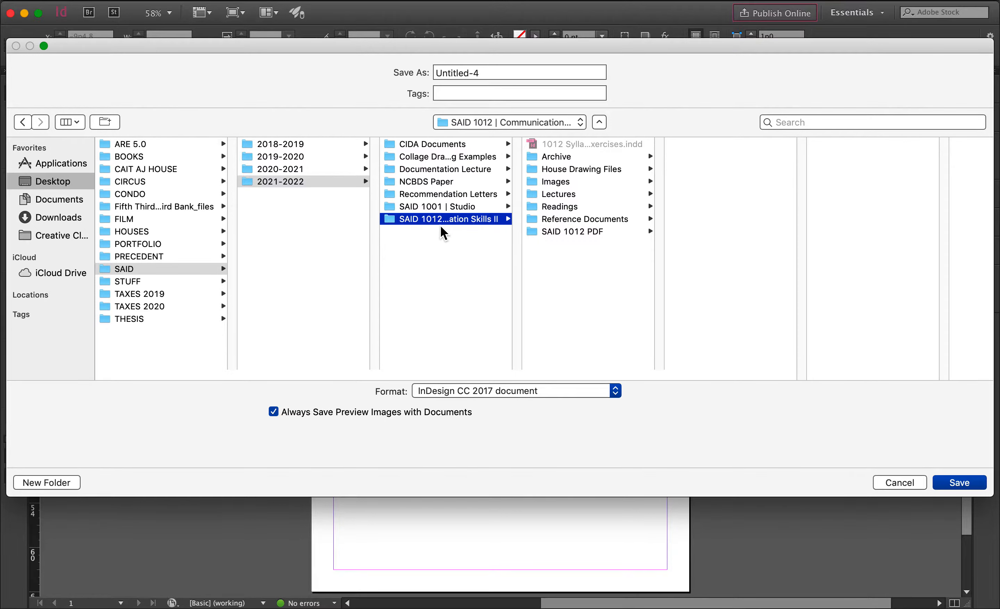
click(582, 197)
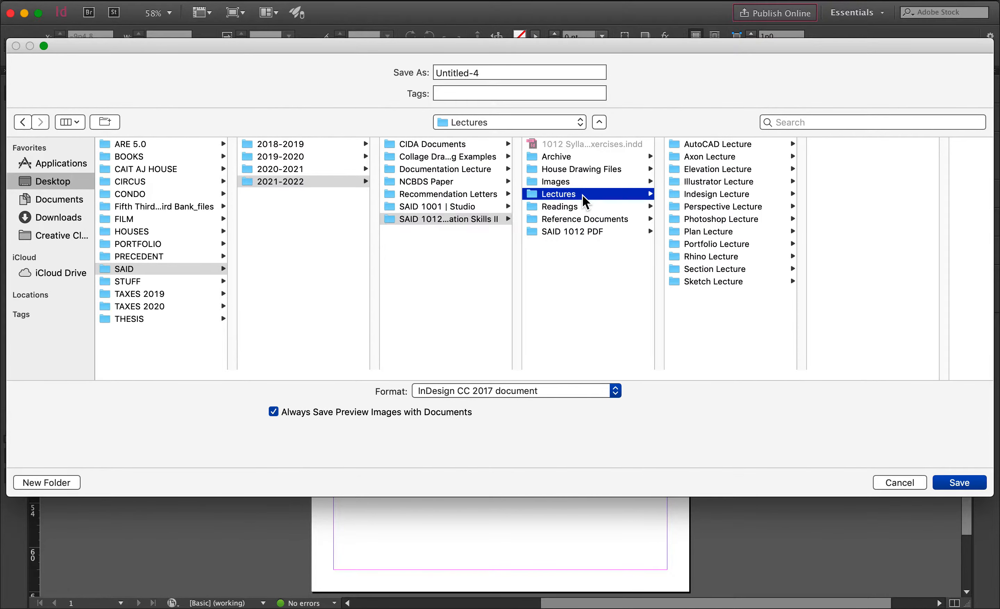
click(726, 194)
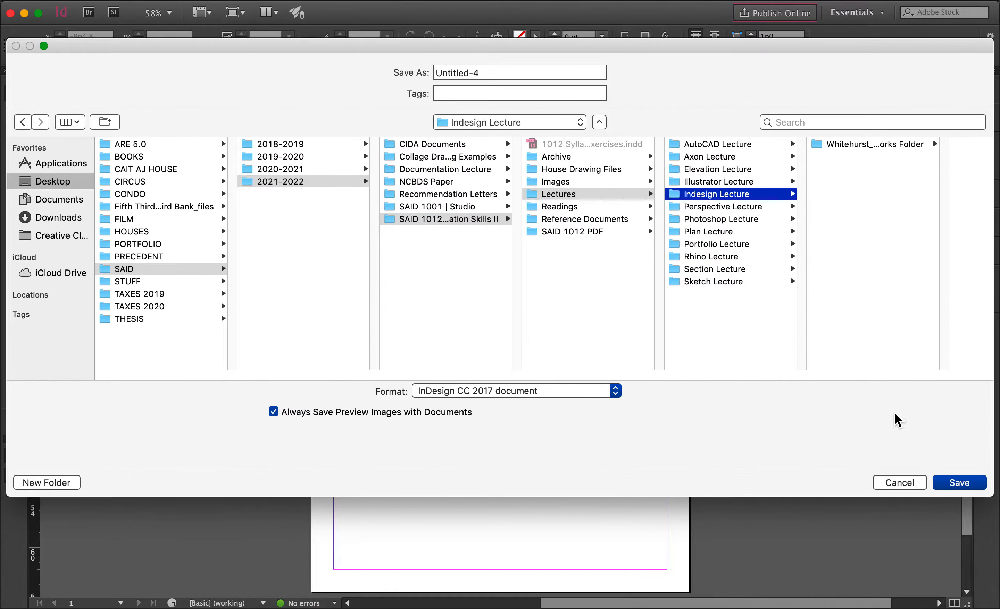
click(957, 484)
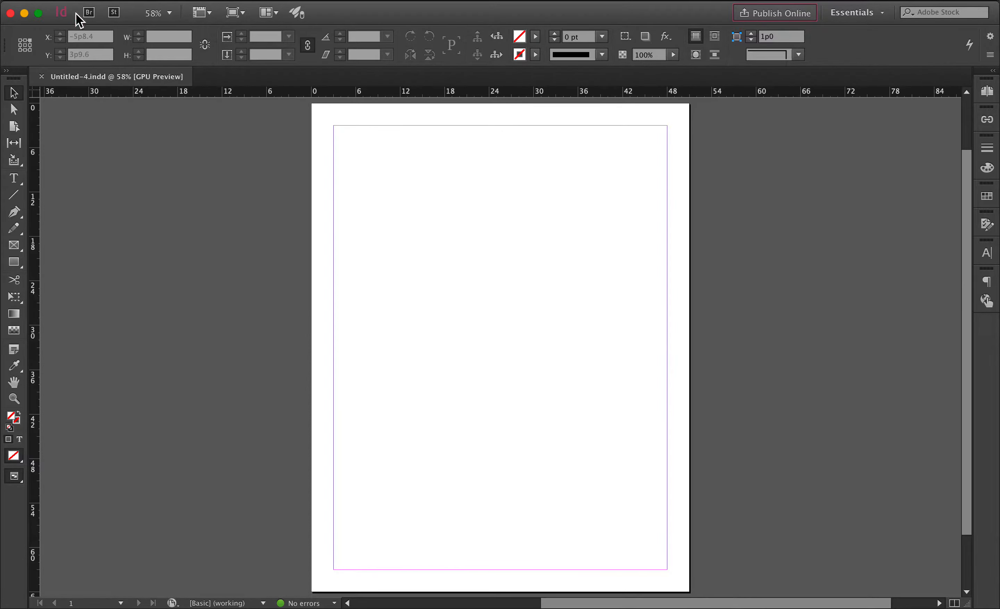
- Save the document under the new name Portfolio in the Indesign Lecture folder
click(108, 2)
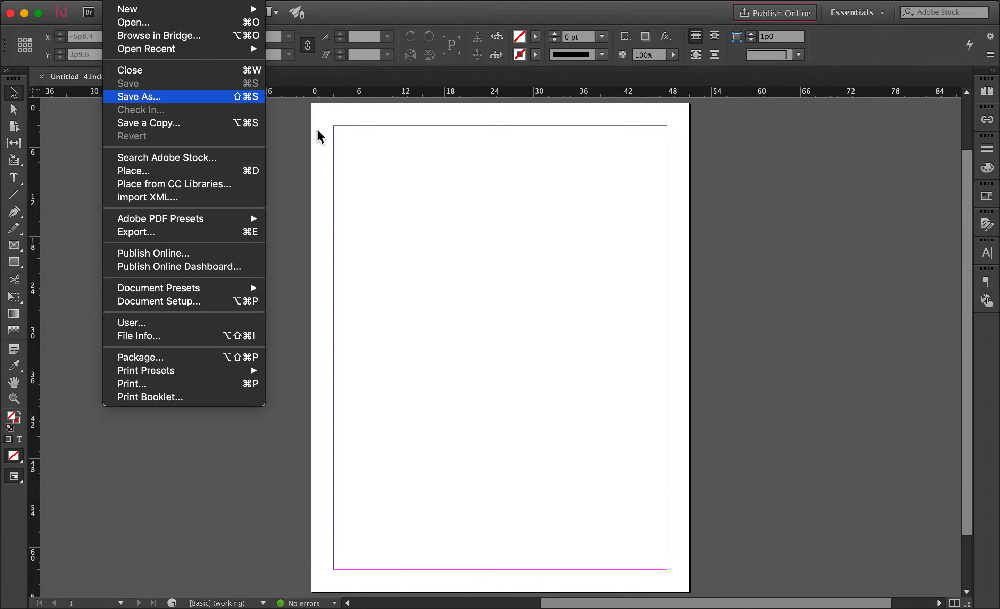
key(Return)
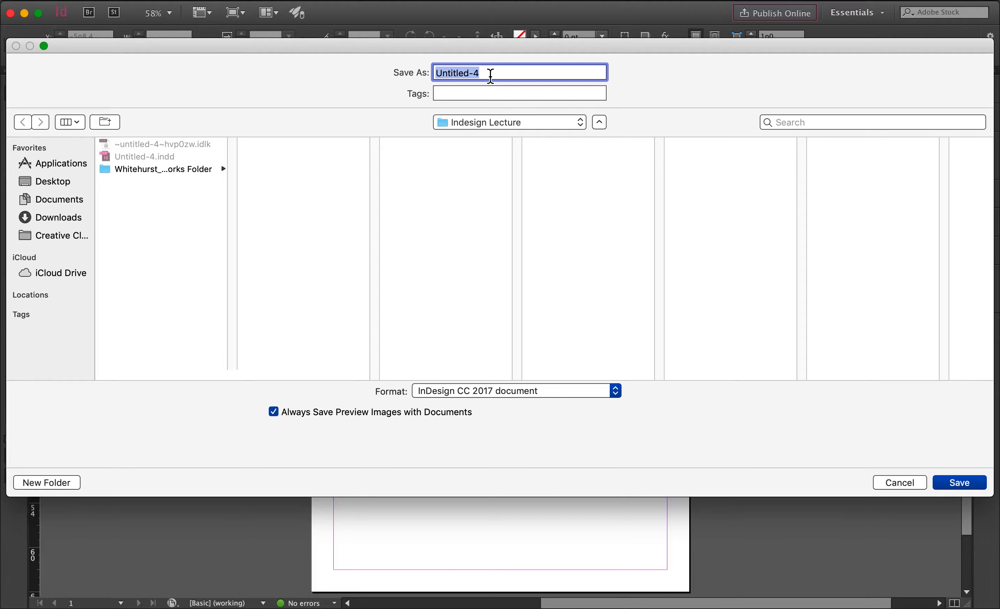
text(Portfolio)
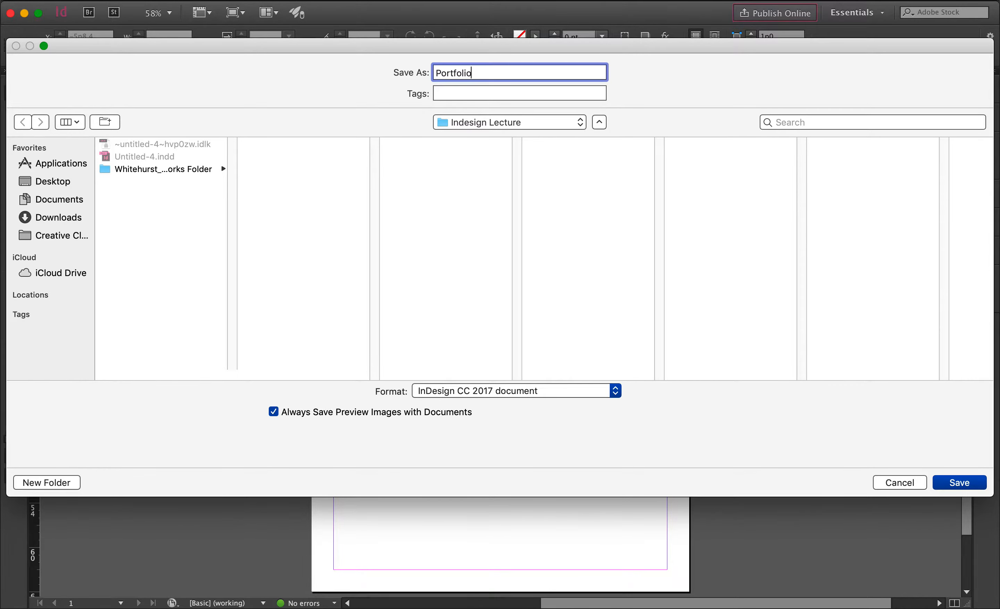
key(Return)
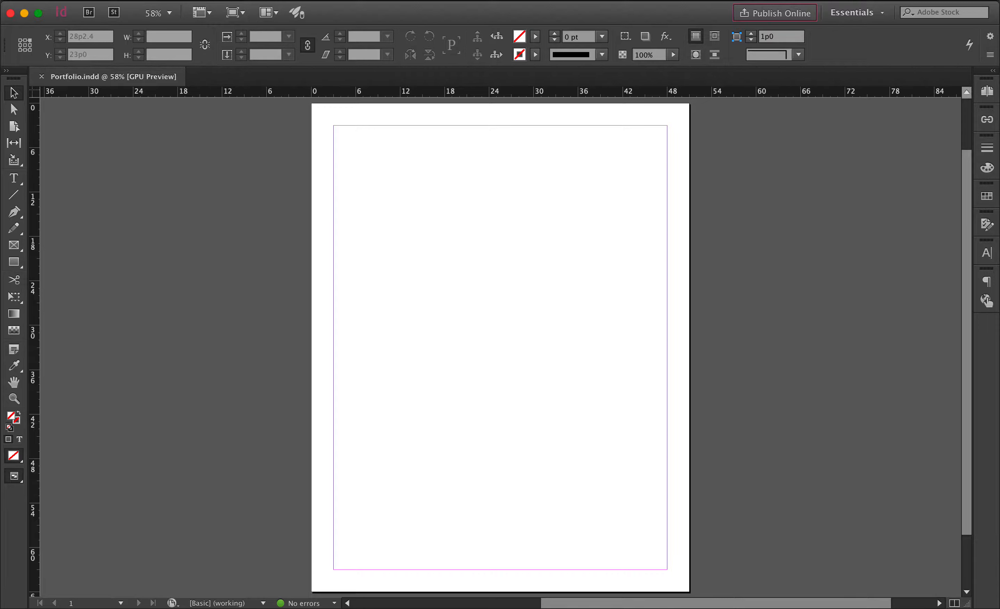
- View the document's page overview and the Character and Paragraph settings, leaving the page overview open
click(989, 95)
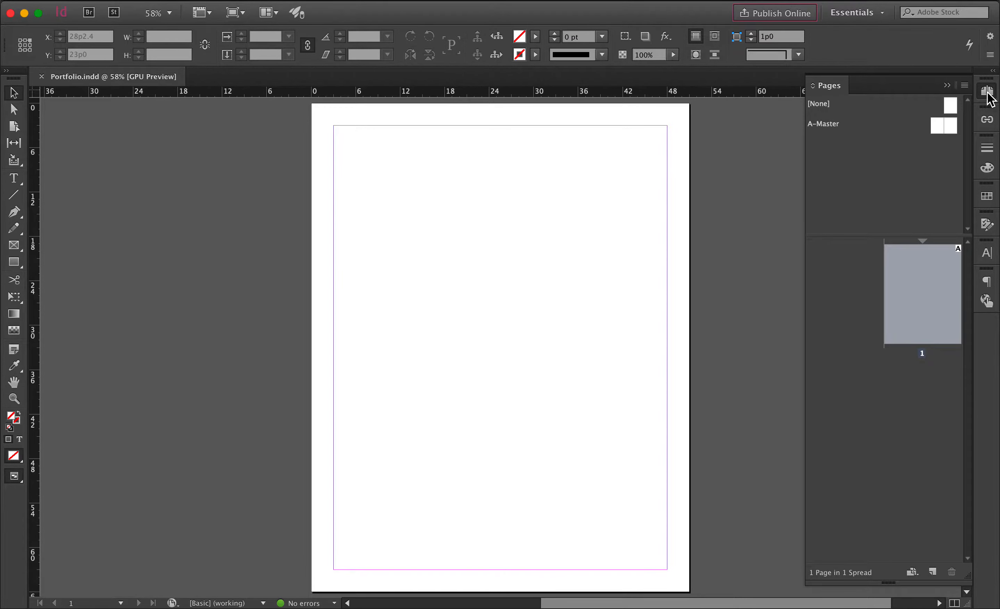
click(988, 93)
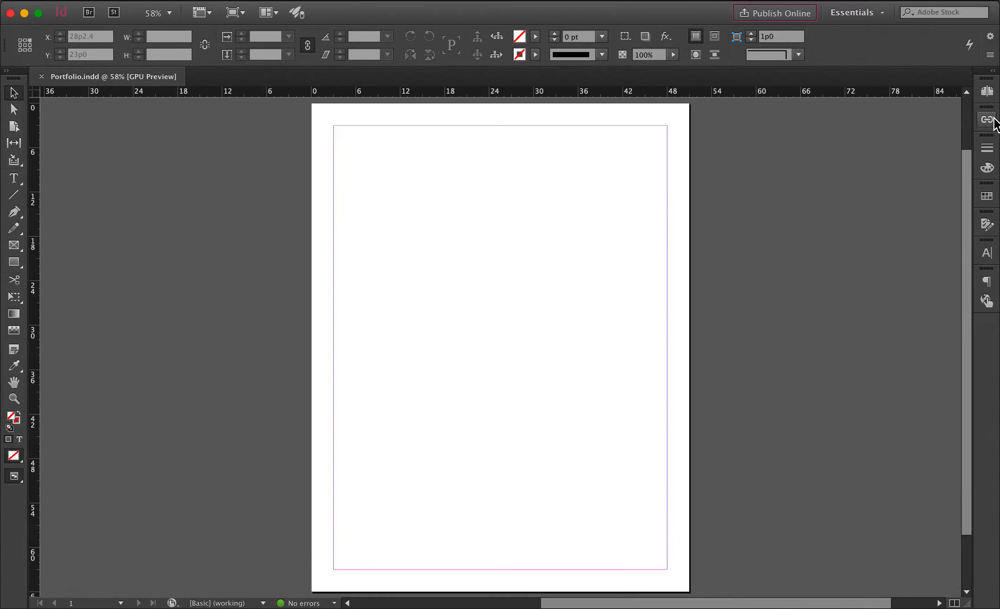
click(991, 256)
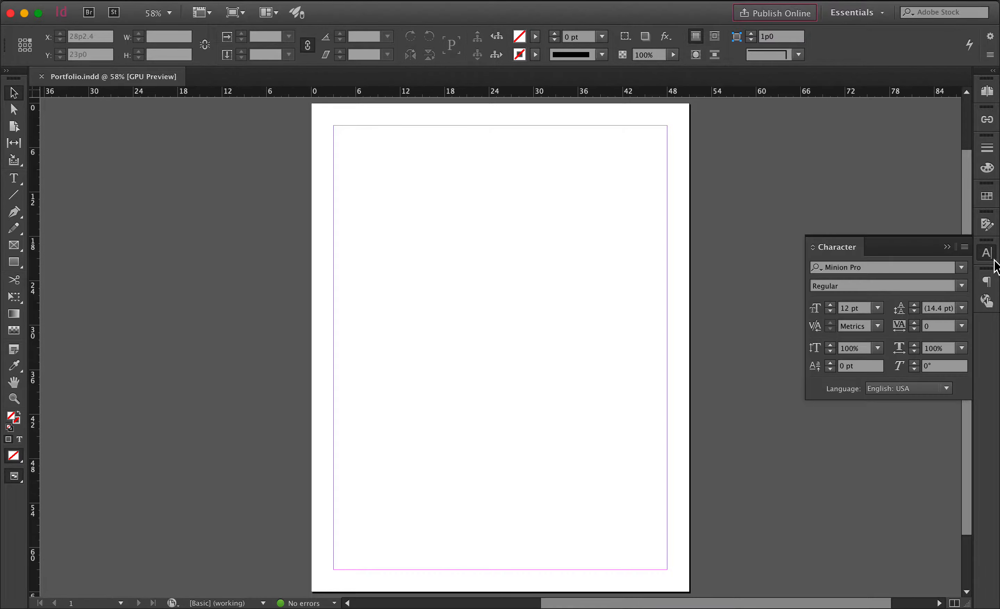
click(989, 280)
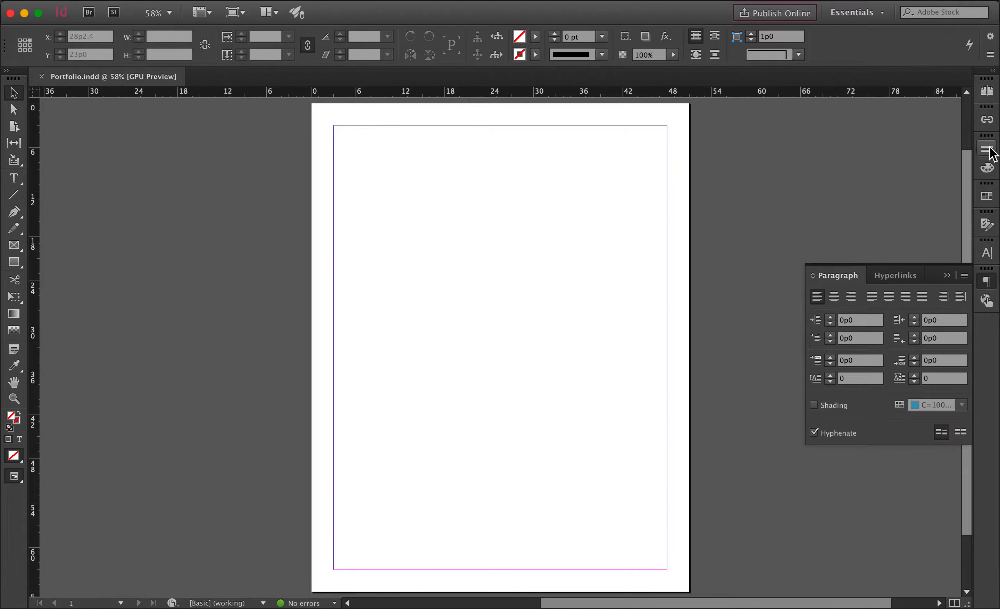
click(987, 92)
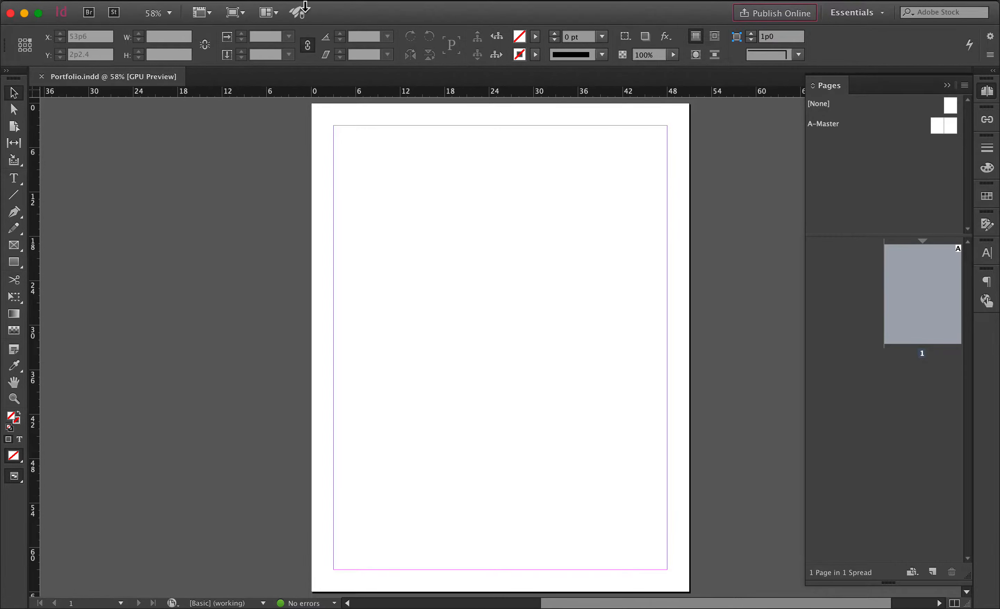
- Set the workspace to Essentials
click(373, 5)
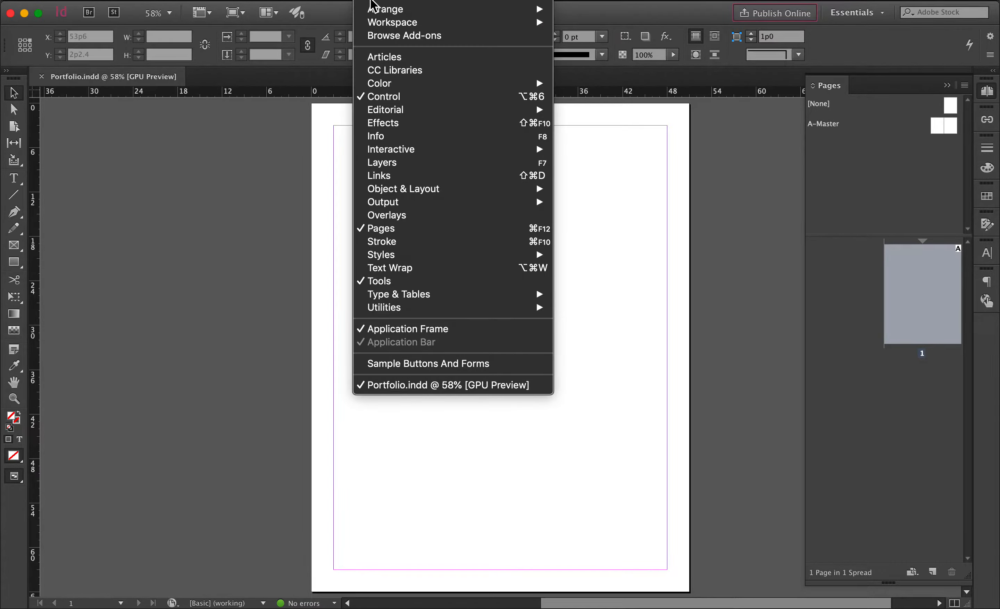
mouse_move(390, 27)
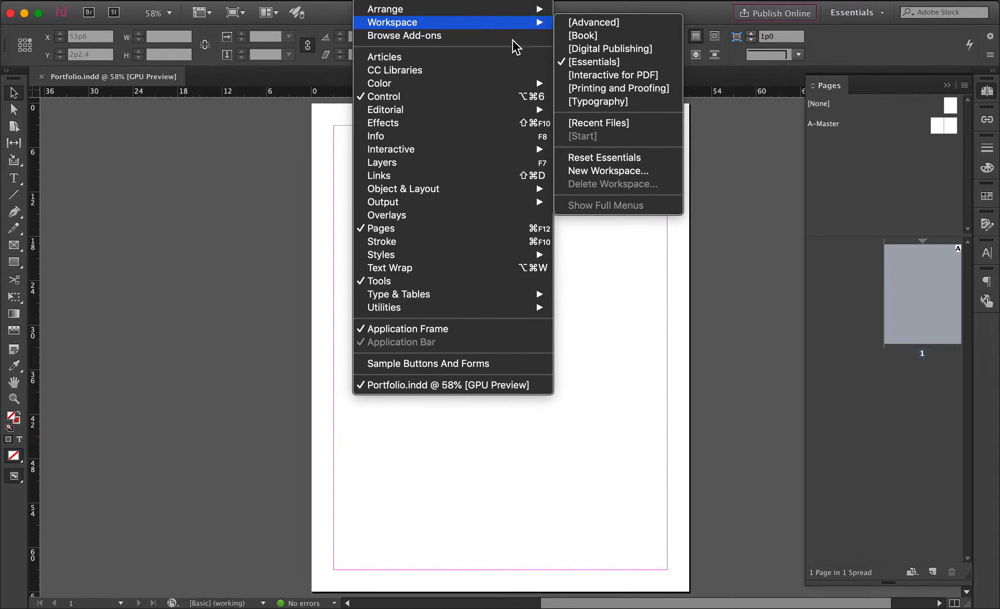
click(576, 64)
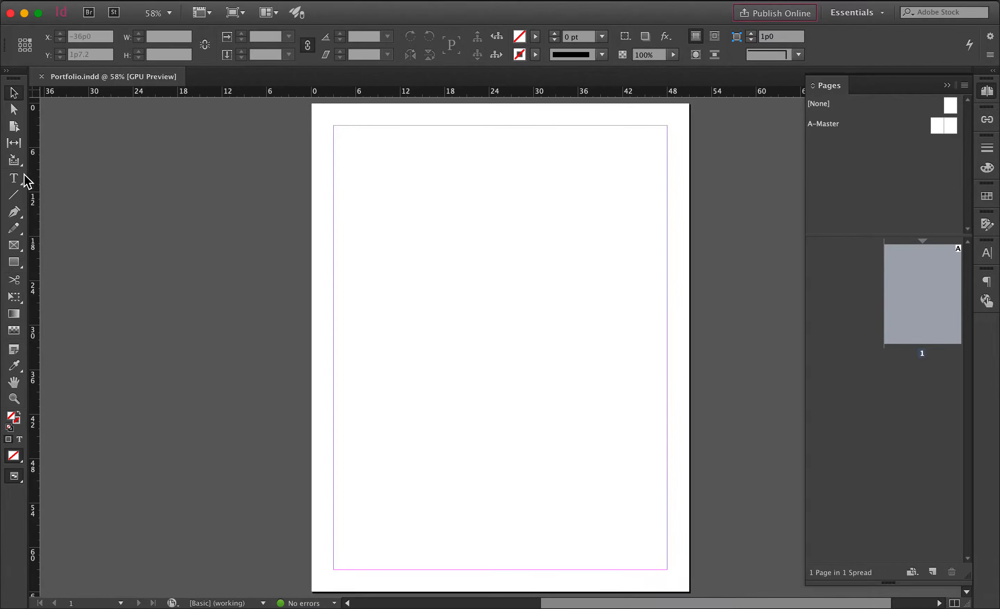
- Switch to the Type tool and back to the Selection tool, and hide and redisplay the rulers
click(18, 183)
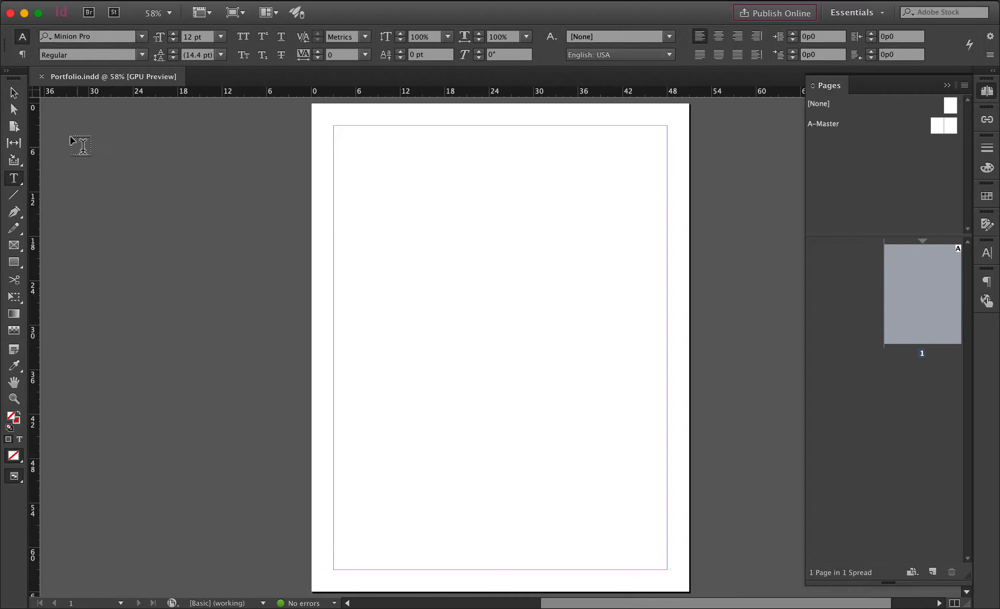
click(14, 95)
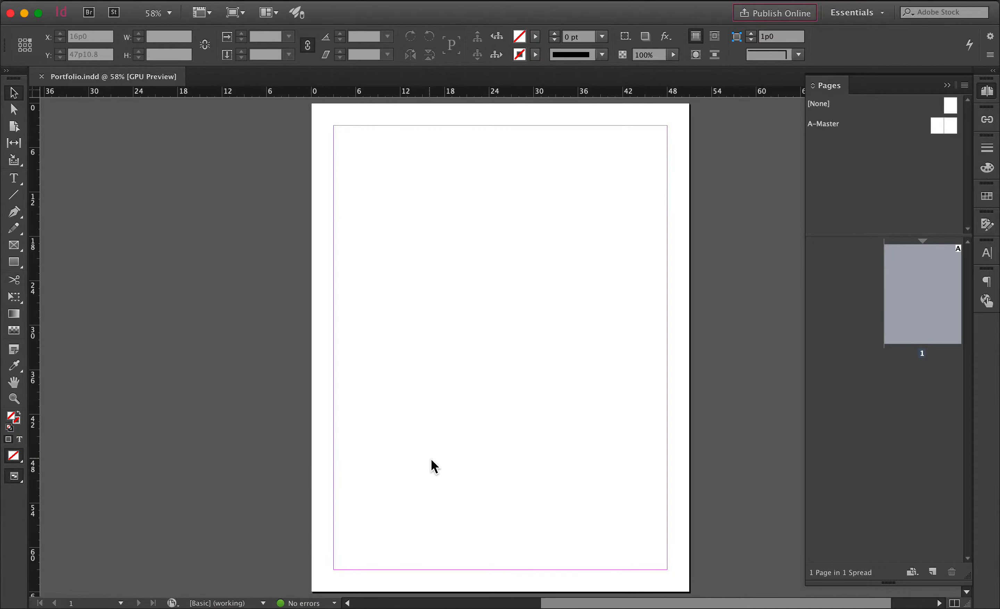
key(super+r)
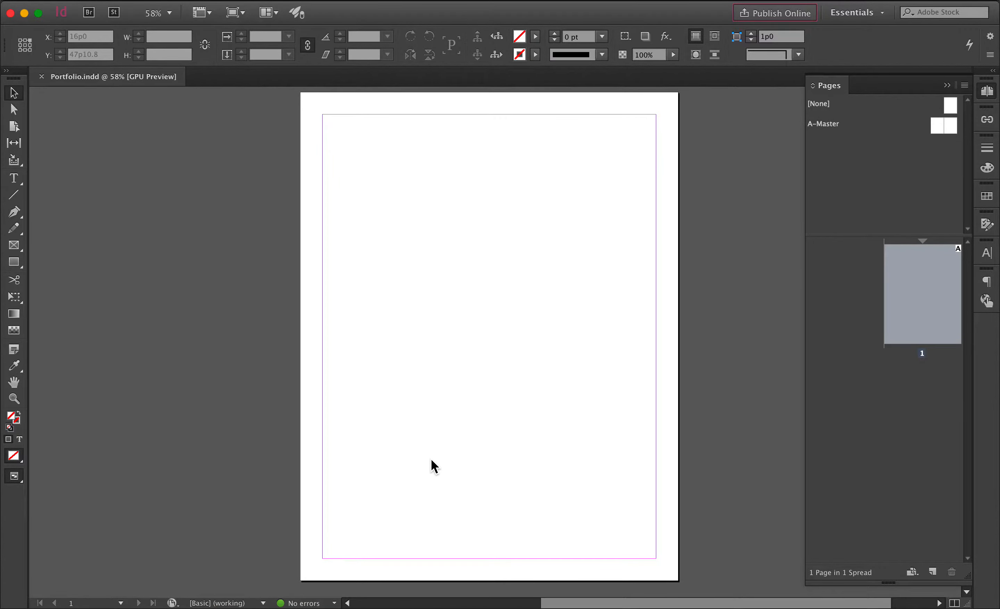
key(super+r)
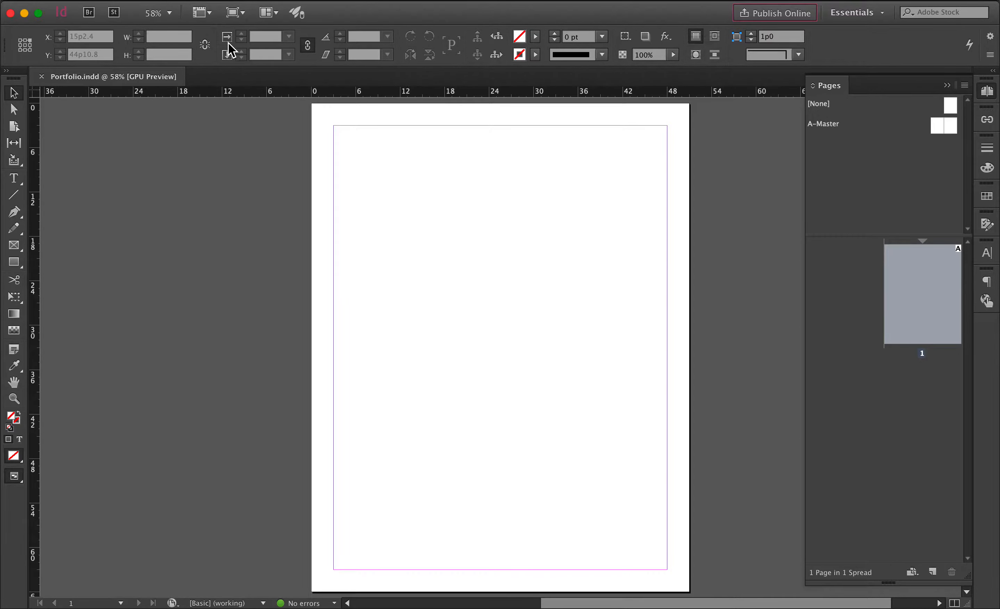
- Set the units of both the horizontal and vertical rulers to inches
right_click(292, 91)
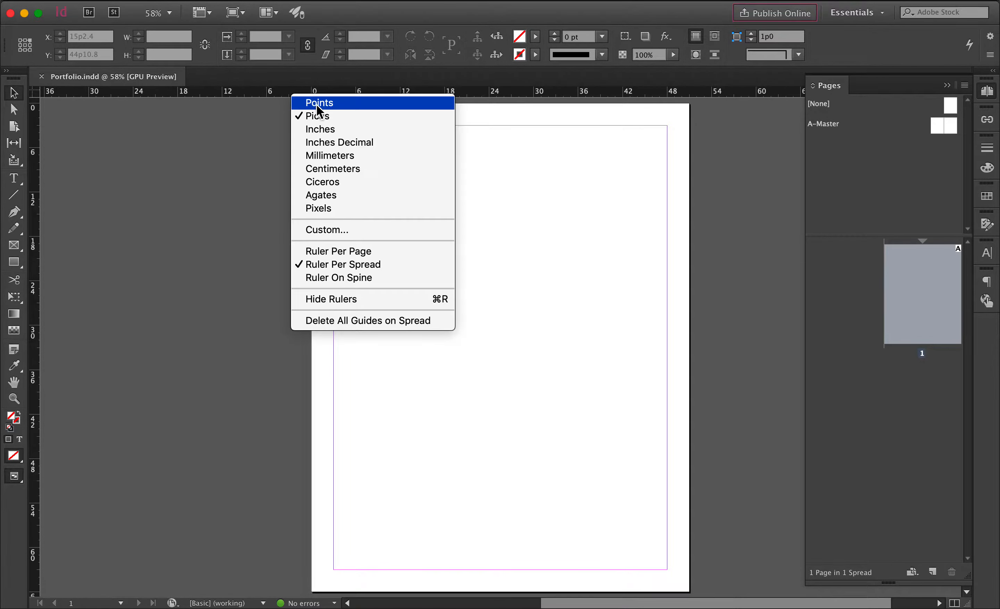
click(330, 130)
right_click(32, 172)
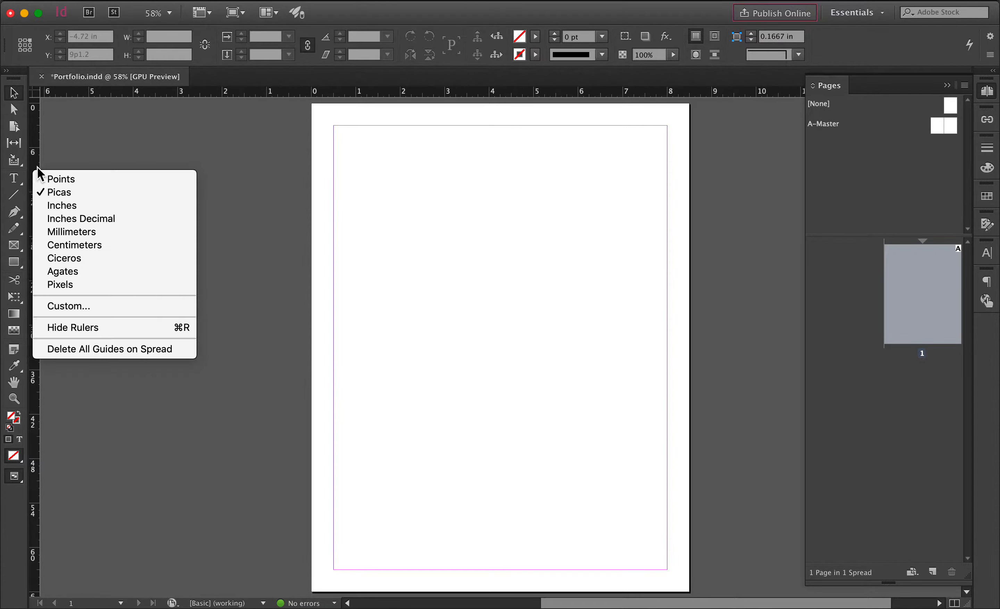
click(61, 205)
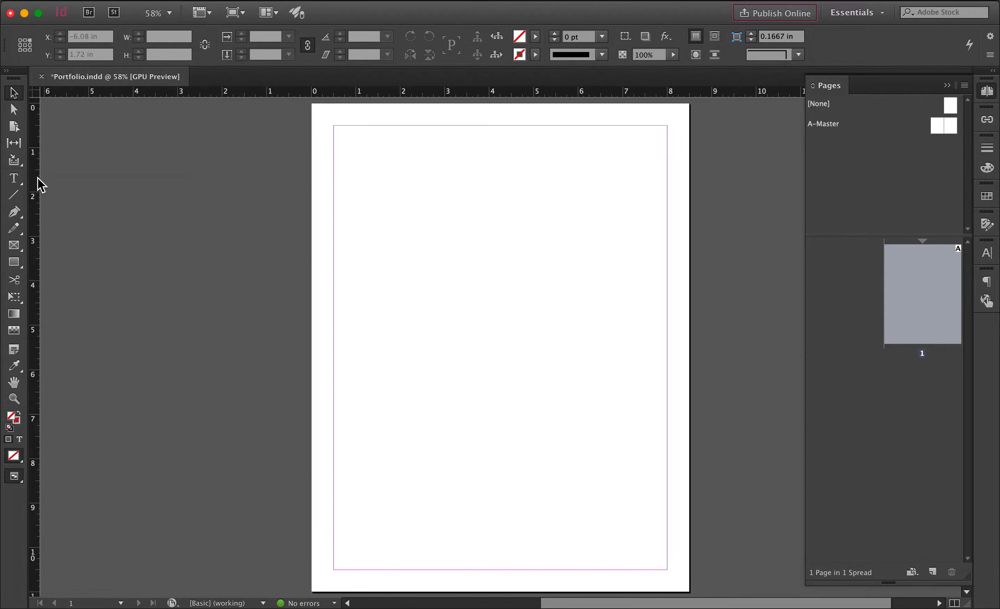
right_click(36, 181)
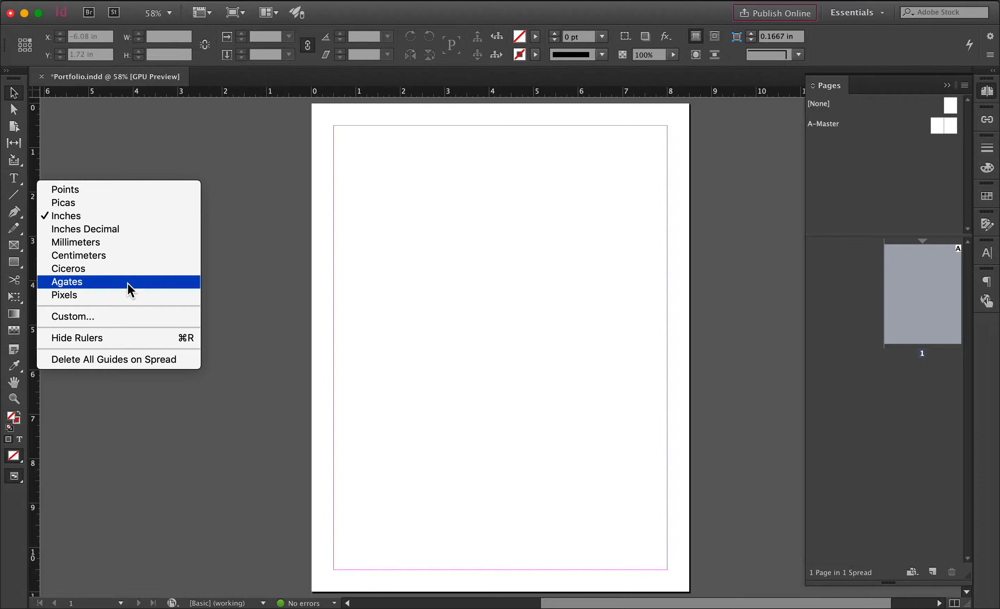
click(456, 147)
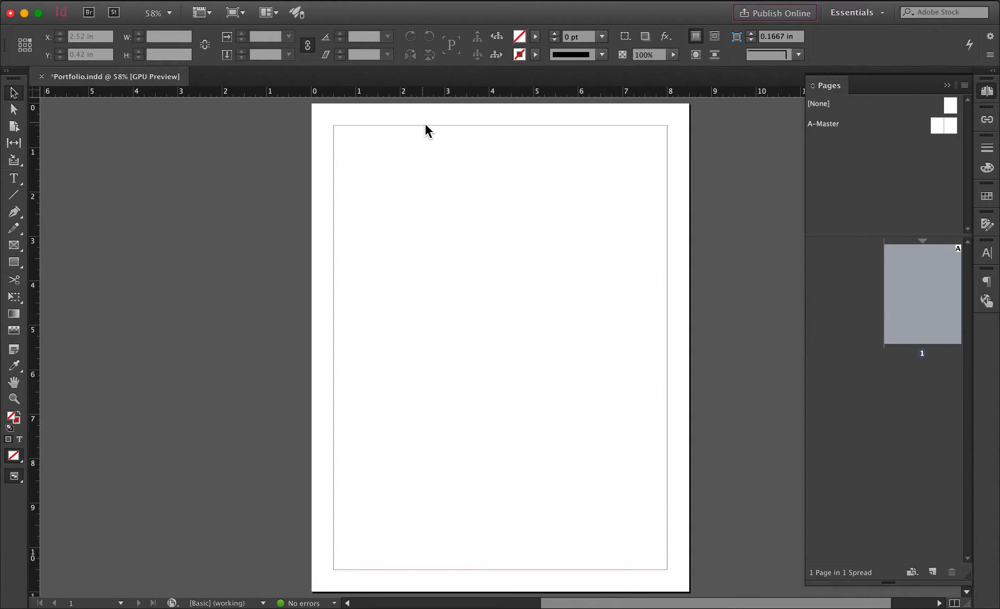
right_click(333, 93)
click(268, 135)
click(987, 92)
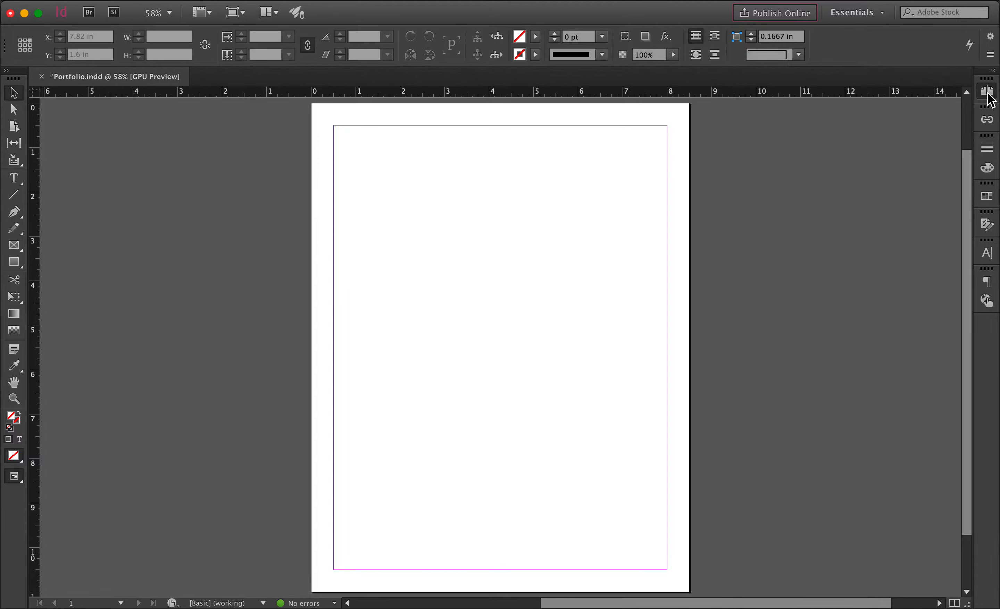
click(988, 93)
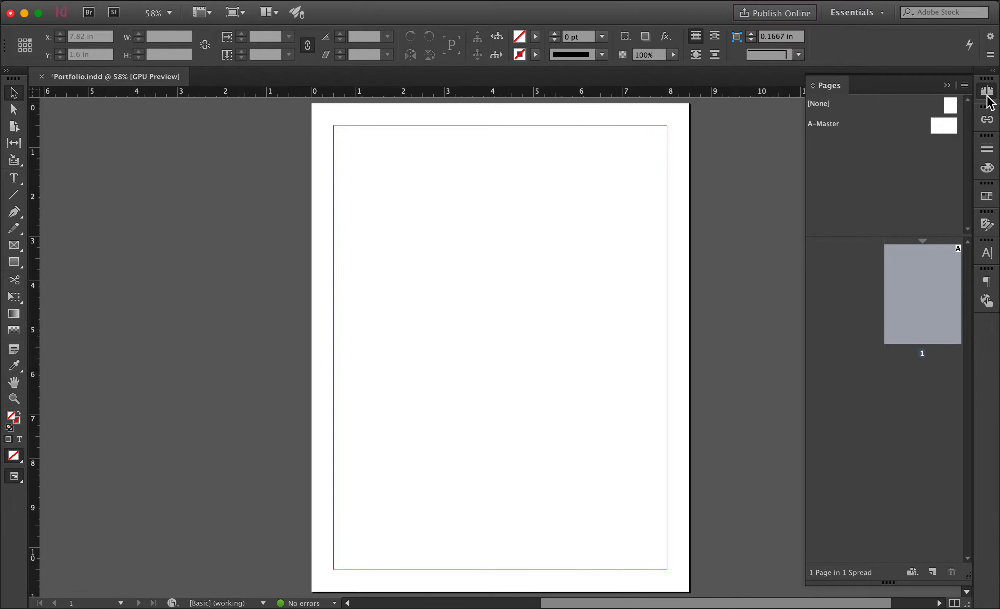
- Show the page overview and add four pages based on A-Master after page 1
click(987, 95)
click(988, 95)
click(932, 573)
click(932, 573)
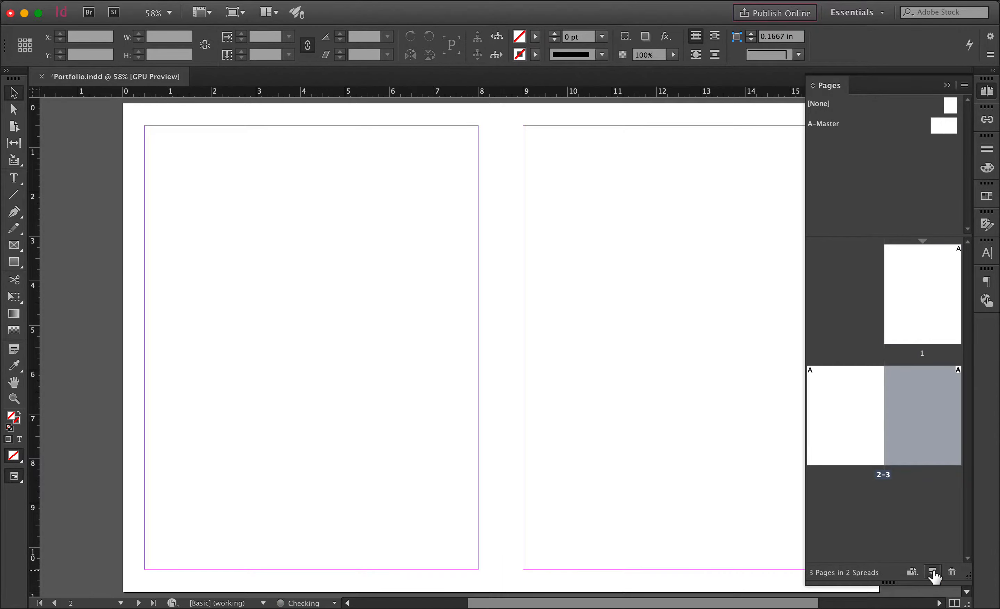
click(932, 572)
click(933, 573)
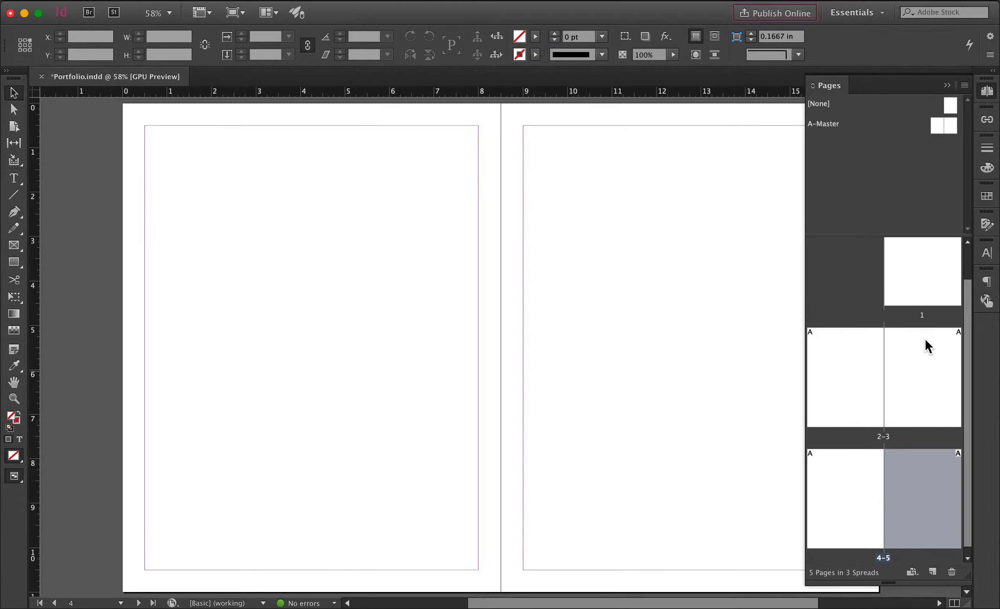
- View page 1 and both pages of the A-Master spread
scroll(928, 309, up, 2)
double_click(928, 308)
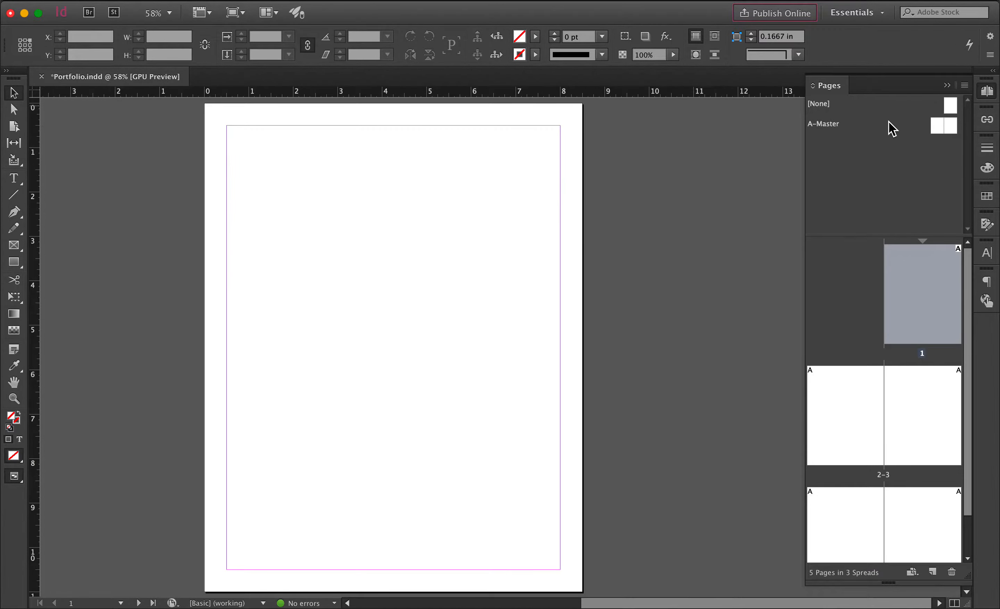
double_click(937, 133)
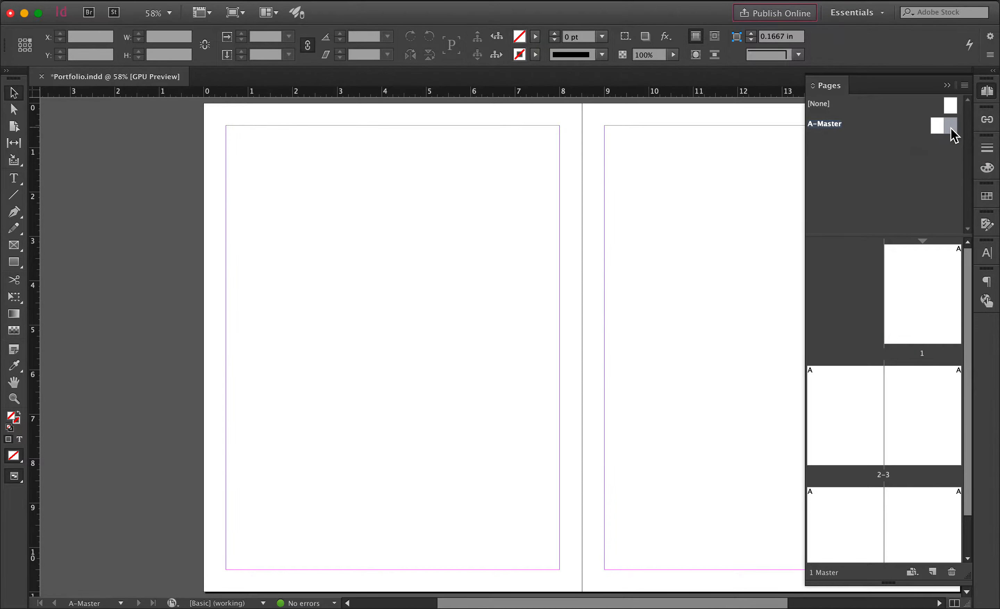
double_click(951, 130)
double_click(939, 130)
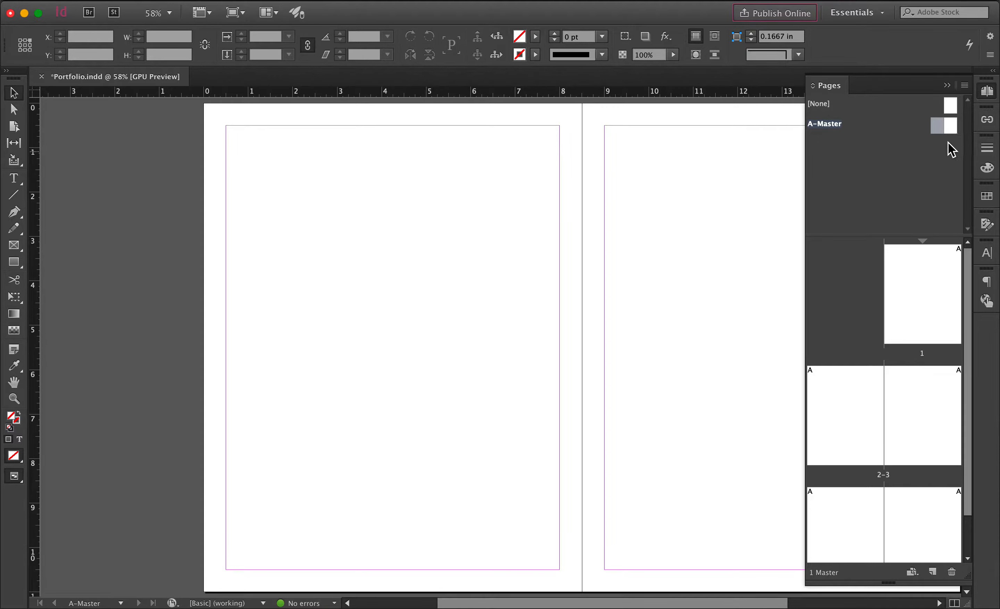
- Add a text frame about 2.2 in wide near the bottom of the right A-Master page containing the portfolio owner's surname and "Portfolio"
double_click(951, 130)
scroll(590, 384, down, 2)
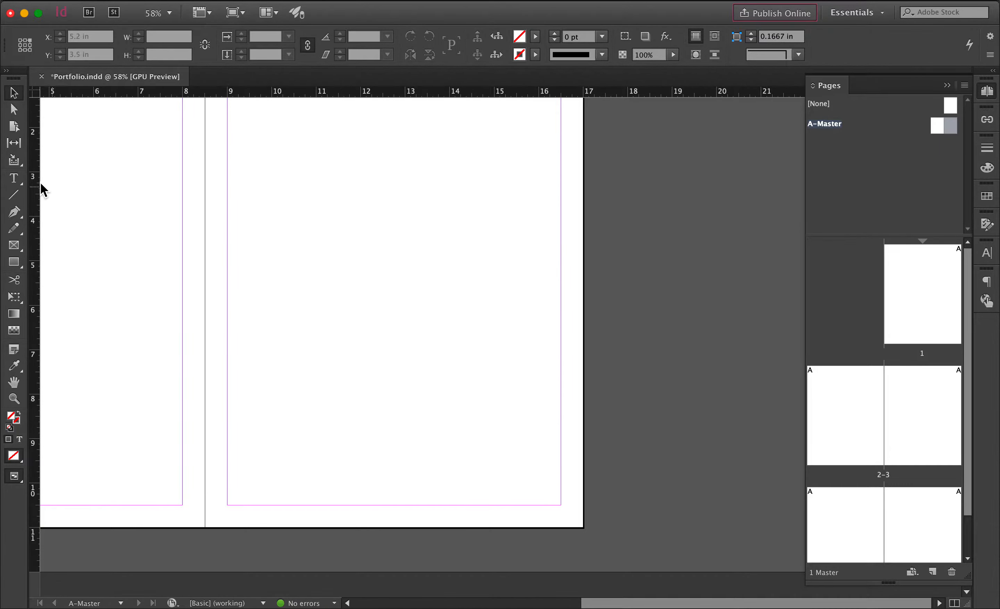
key(t)
drag(374, 471, 471, 493)
text(Portfolio)
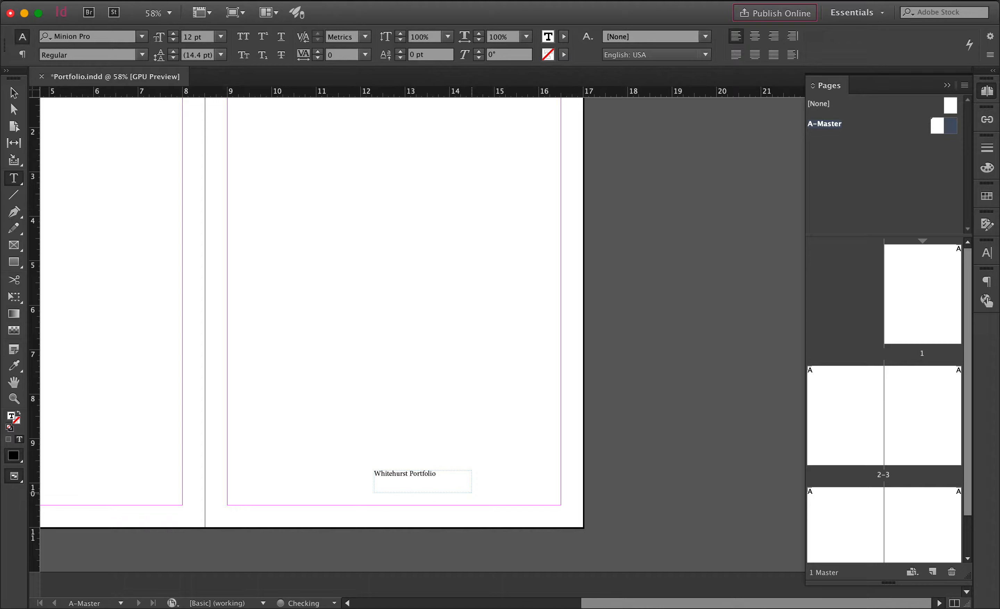
- Shrink the footer frame around its text and move it to the bottom center of the right A-Master page
key(Escape)
drag(474, 493, 409, 507)
click(448, 504)
- Center-align the footer text and shift its frame down onto the bottom margin line
double_click(402, 497)
key(super+a)
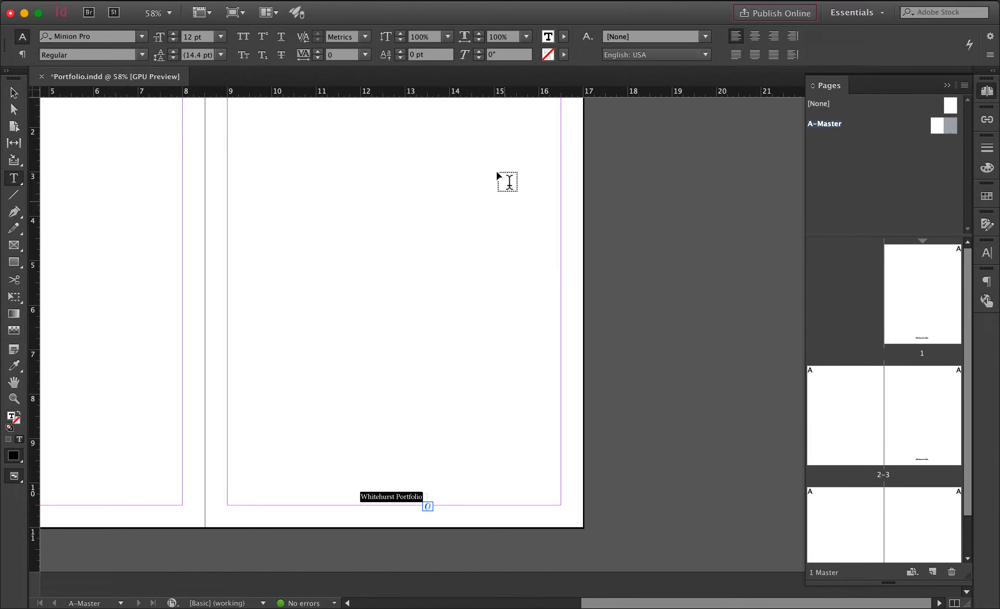
click(755, 36)
key(Escape)
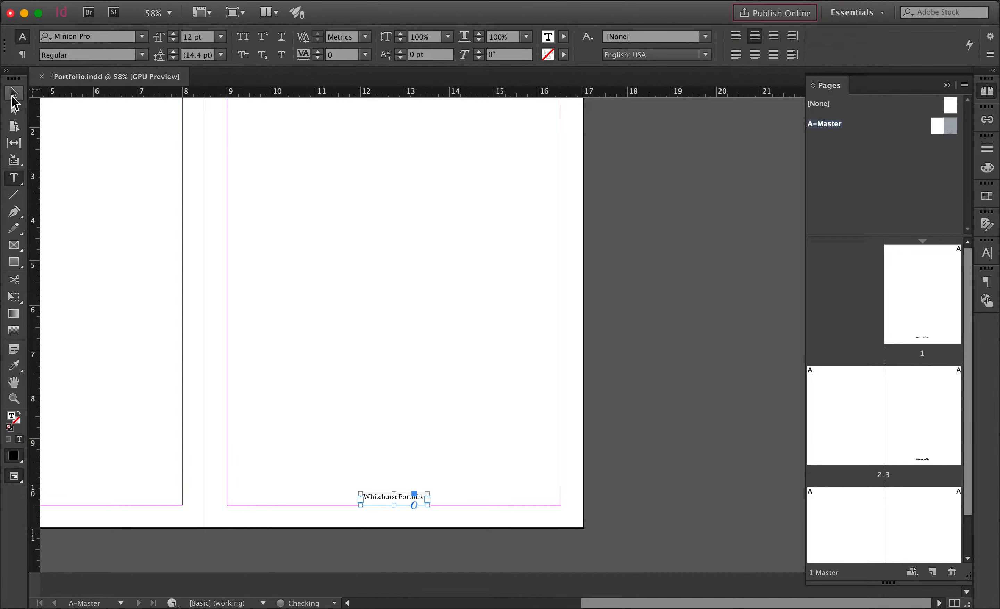
drag(409, 504, 404, 507)
click(429, 493)
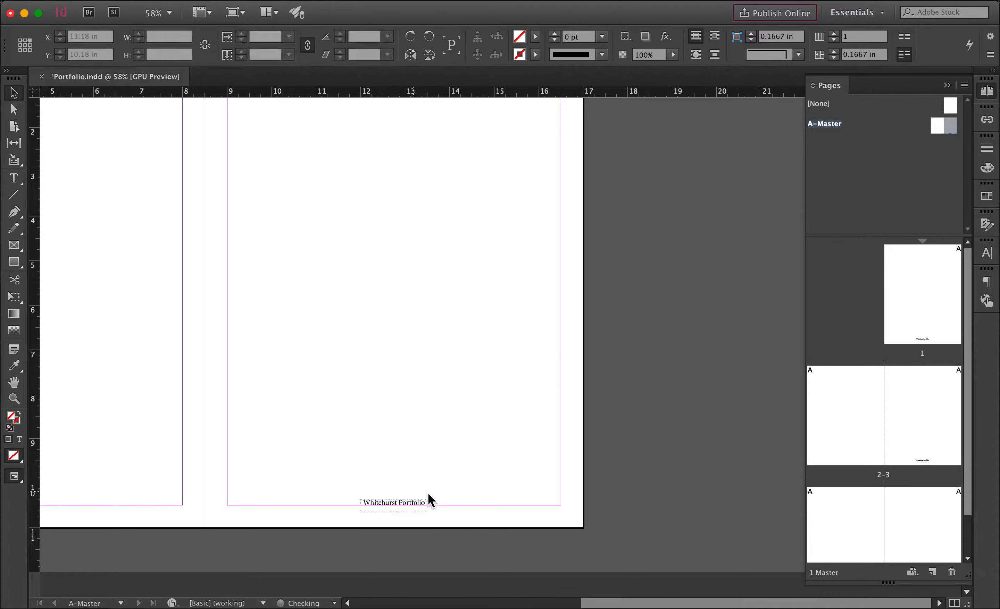
- Set the footer text's font to Tw Cen and save the document
double_click(406, 504)
key(super+a)
click(142, 36)
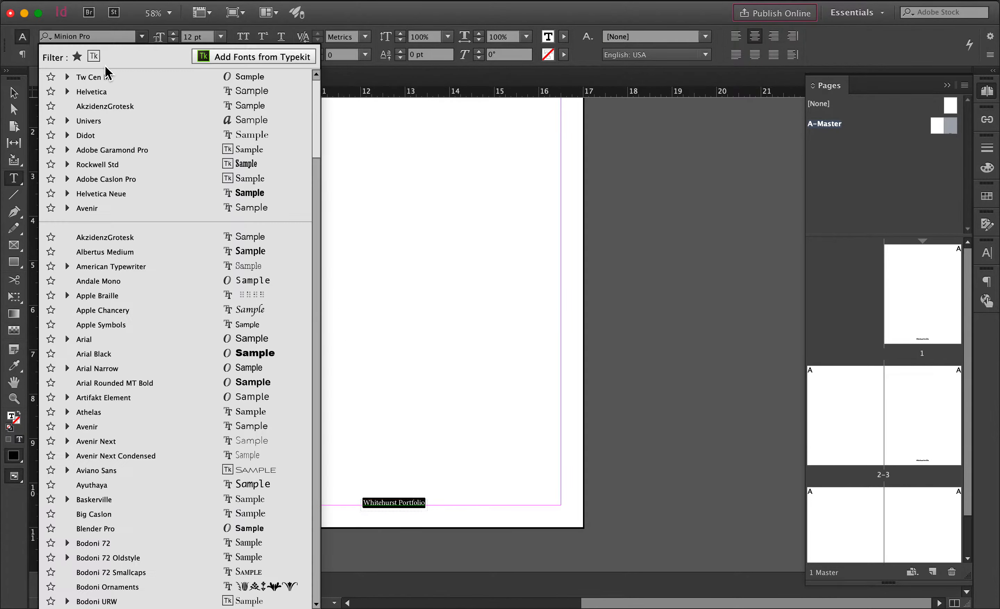
click(119, 79)
click(11, 99)
click(491, 312)
key(super+s)
- Check the master footer on pages 1, 3 and 5, and try selecting it on page 3
double_click(943, 319)
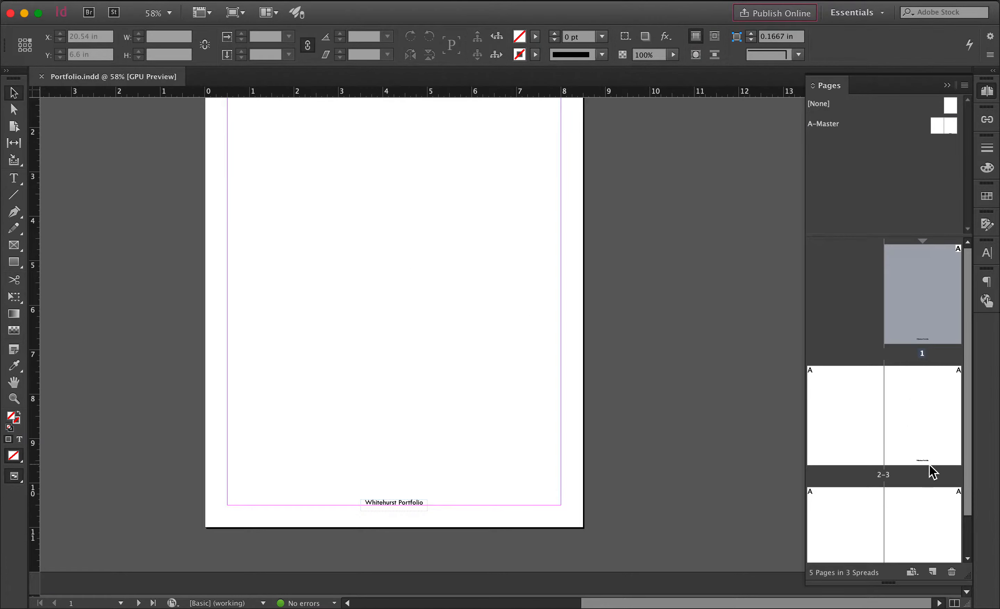
double_click(919, 459)
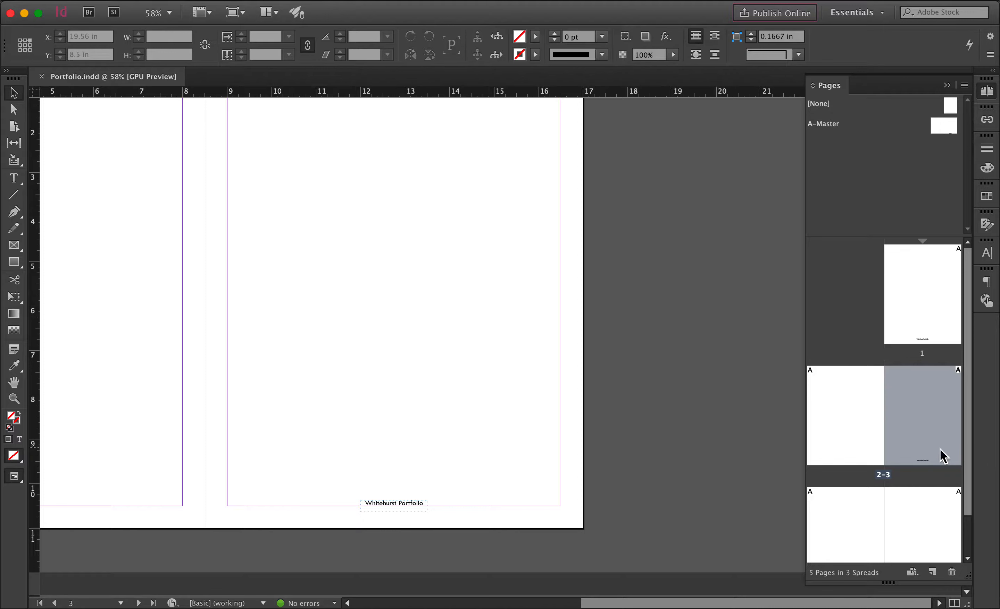
double_click(952, 133)
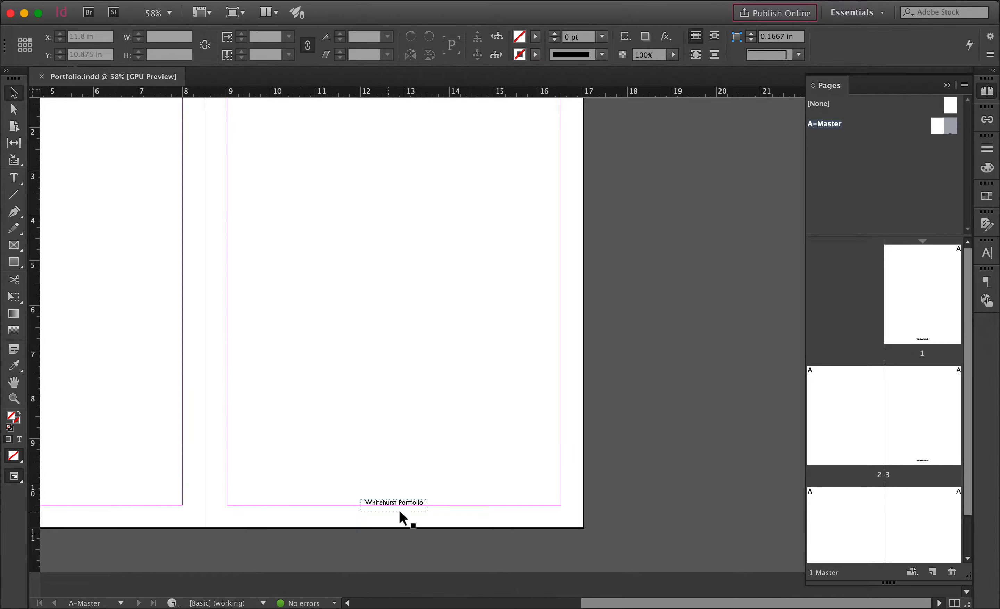
double_click(932, 313)
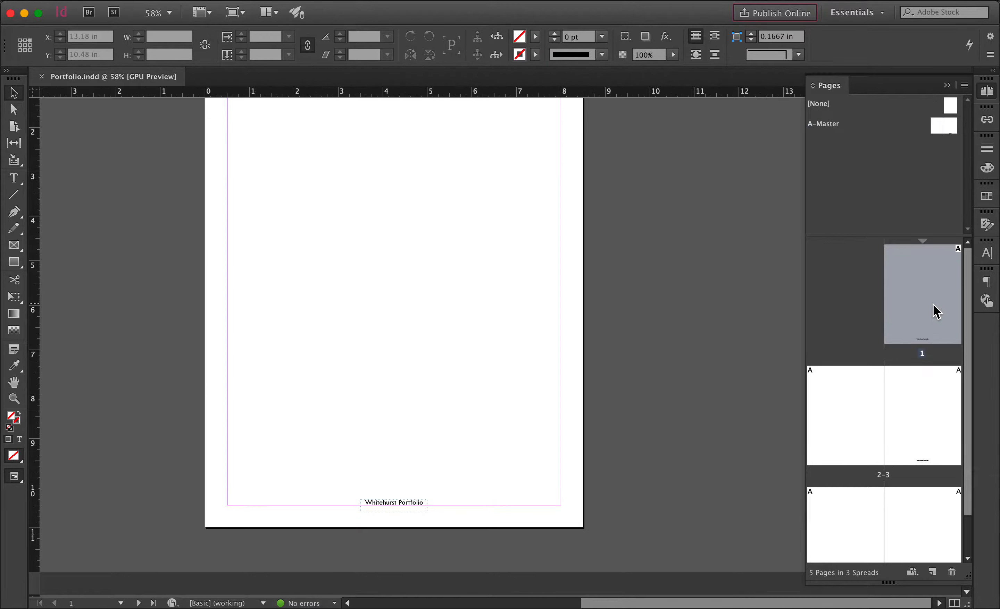
double_click(942, 322)
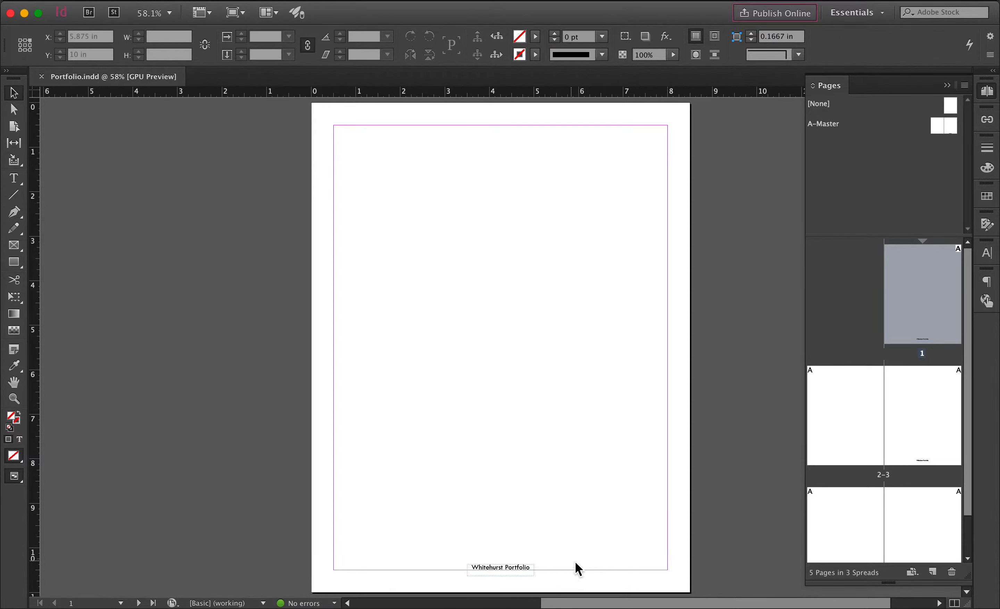
double_click(945, 410)
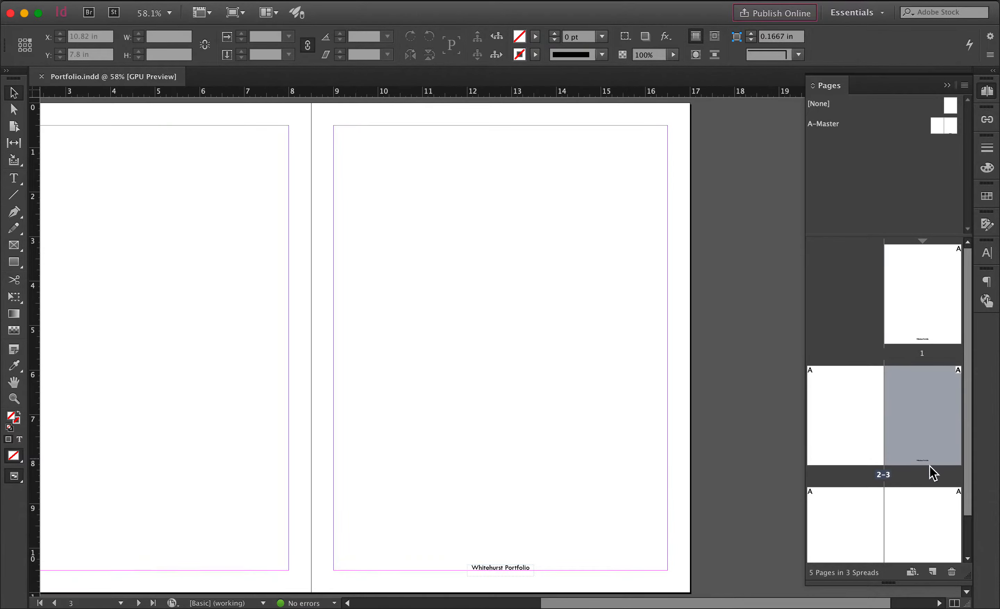
drag(592, 485, 488, 576)
double_click(916, 529)
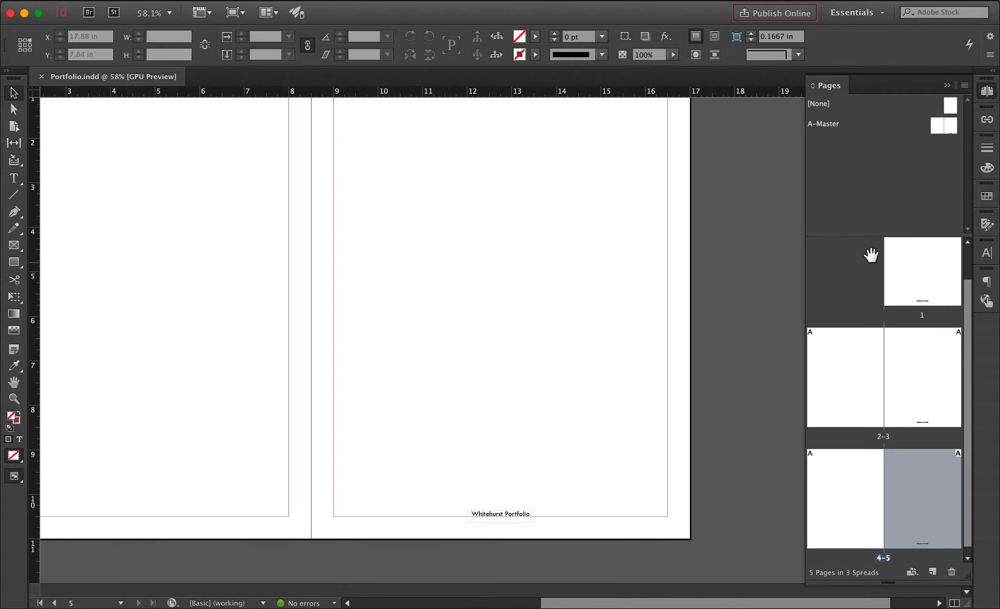
- Copy the footer frame from the right A-Master page to the bottom of the left A-Master page
double_click(952, 132)
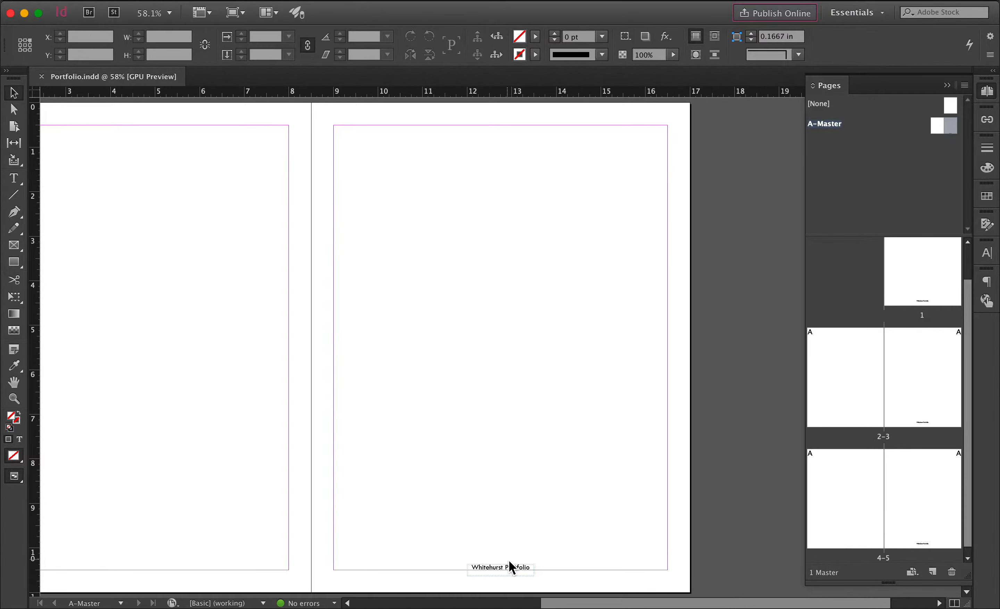
click(508, 560)
click(512, 520)
key(super+v)
scroll(512, 370, down, 2)
drag(505, 287, 119, 517)
click(252, 501)
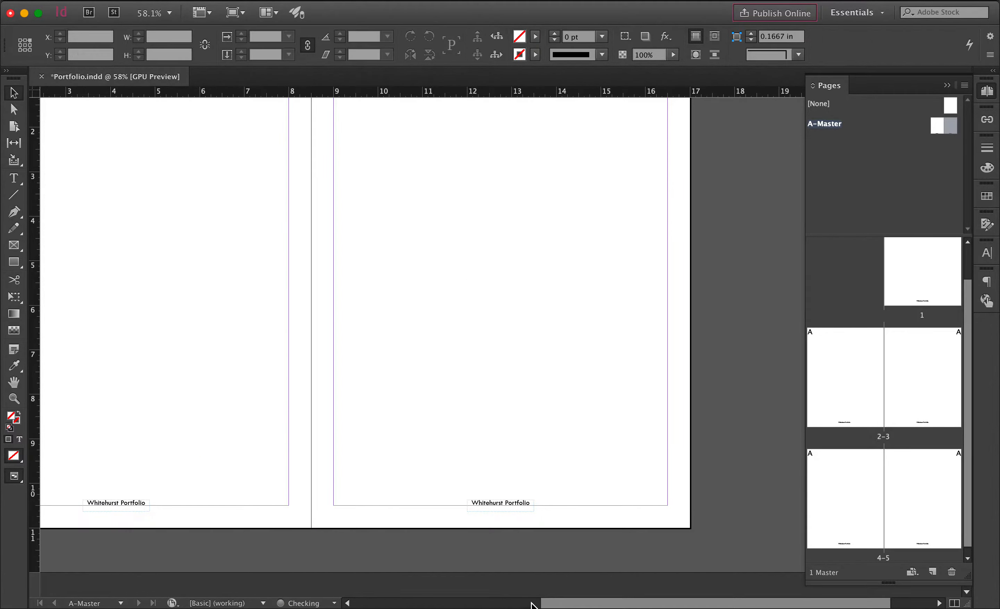
- Center the copied footer horizontally on the left A-Master page, along the bottom margin line
drag(557, 603, 461, 603)
mouse_move(386, 501)
mouse_down()
mouse_move(395, 504)
mouse_move(382, 507)
mouse_up()
click(727, 397)
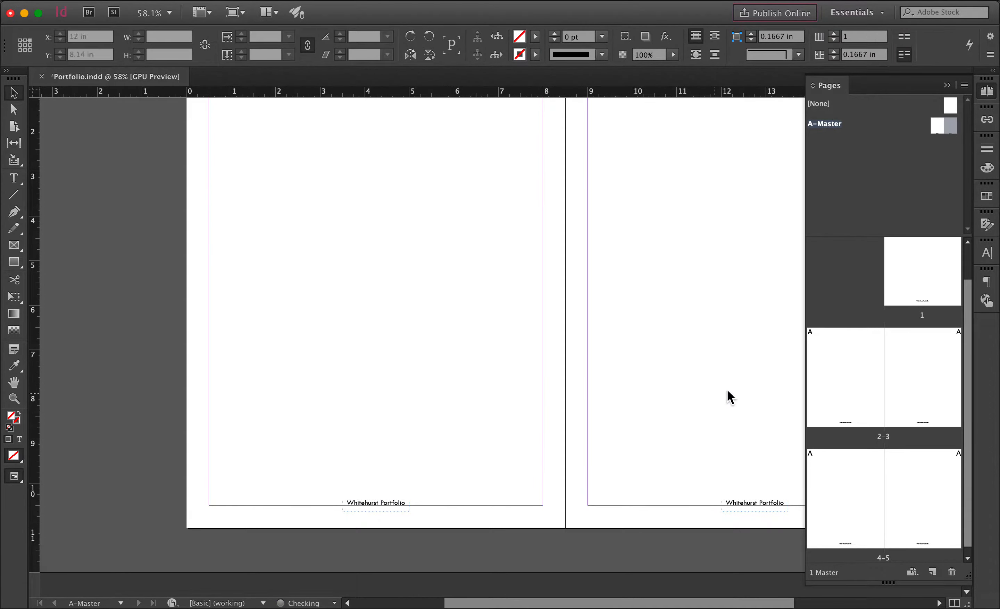
- Compare the footers on pages 1, 2 and 3 with those on the A-Master spread
click(840, 381)
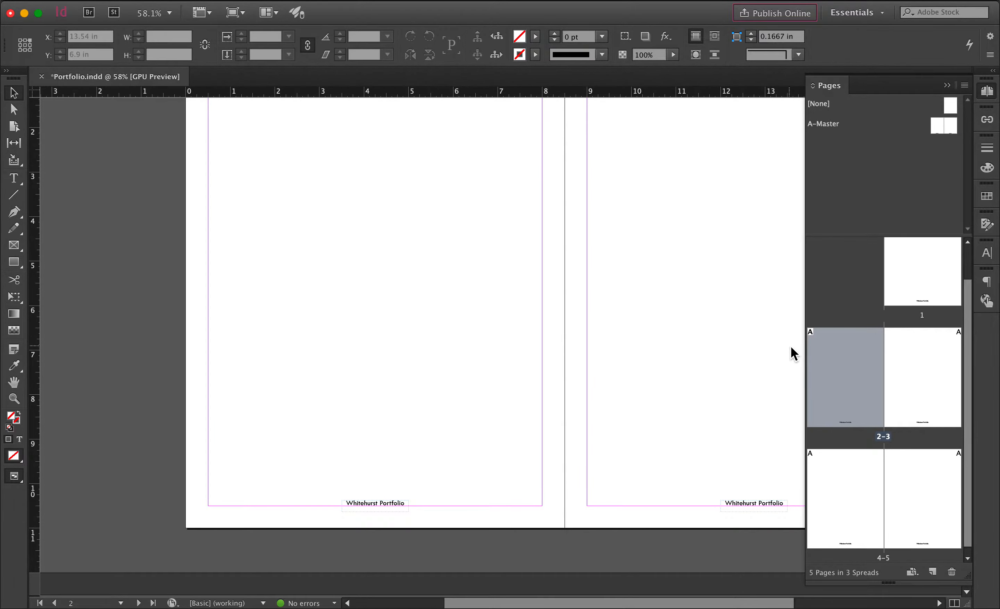
double_click(935, 289)
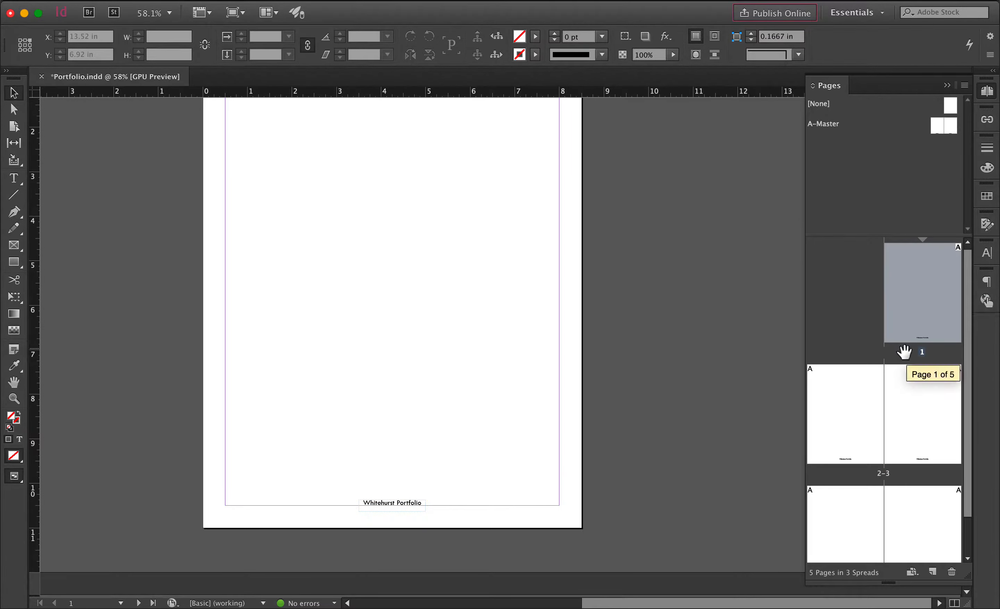
double_click(880, 368)
drag(942, 134, 943, 328)
double_click(943, 328)
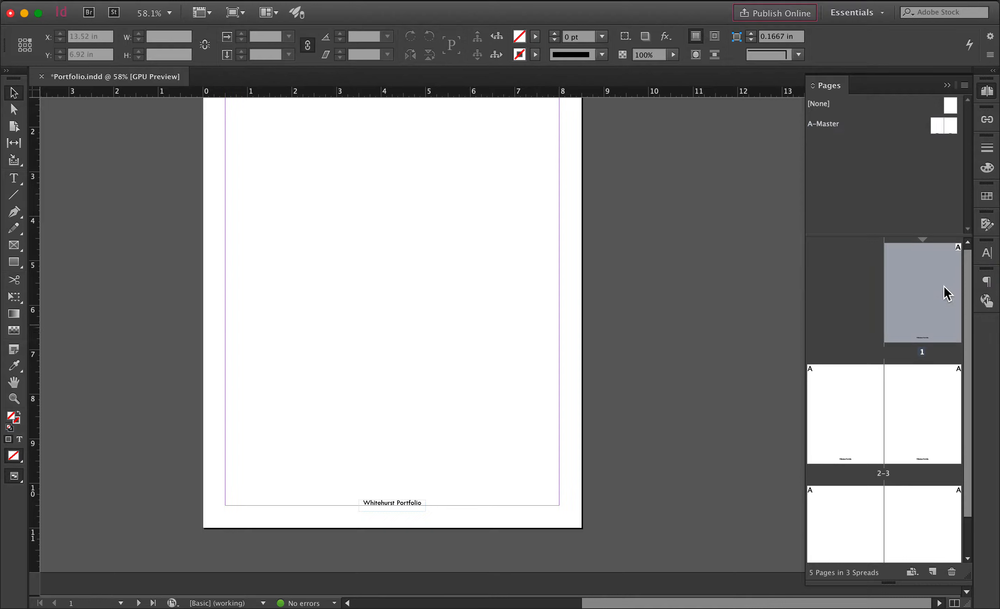
double_click(944, 136)
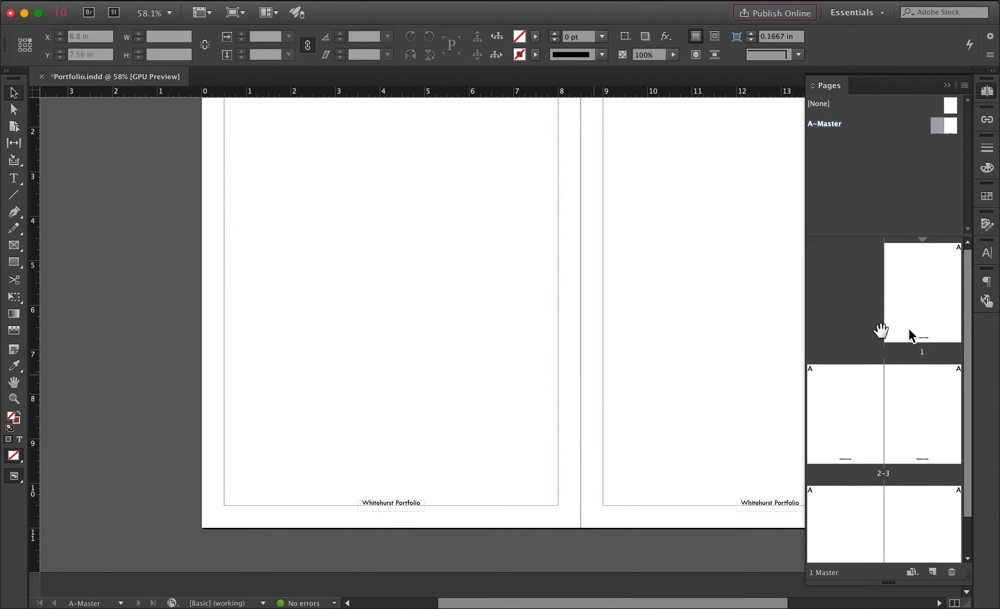
double_click(931, 319)
click(862, 414)
double_click(861, 414)
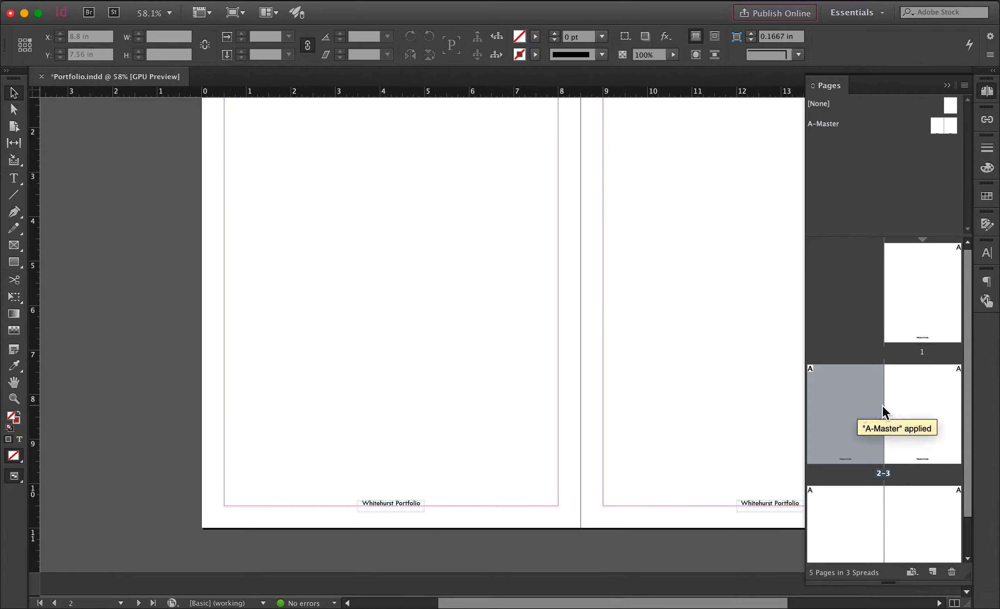
double_click(920, 407)
double_click(923, 339)
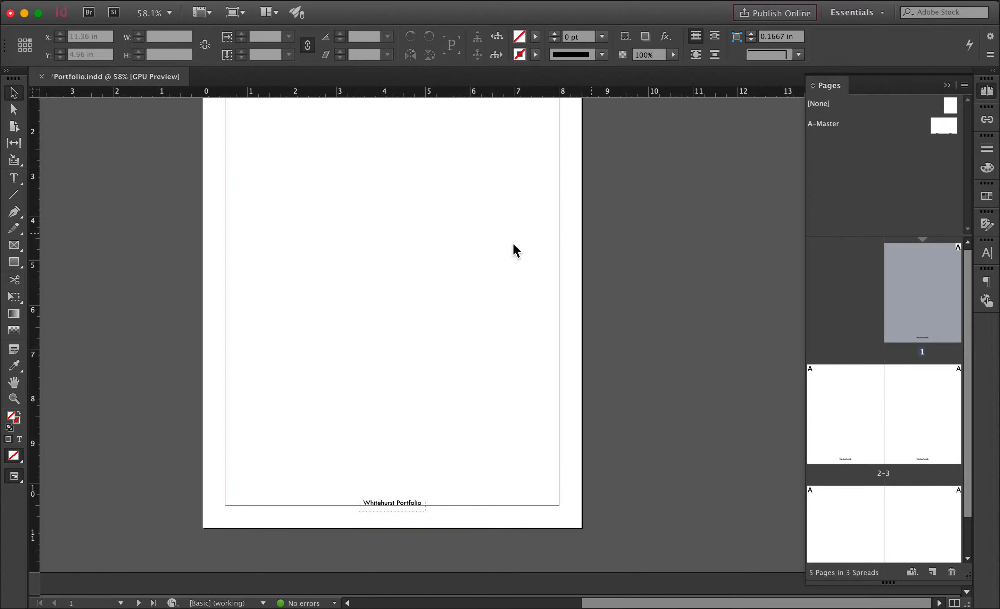
double_click(914, 435)
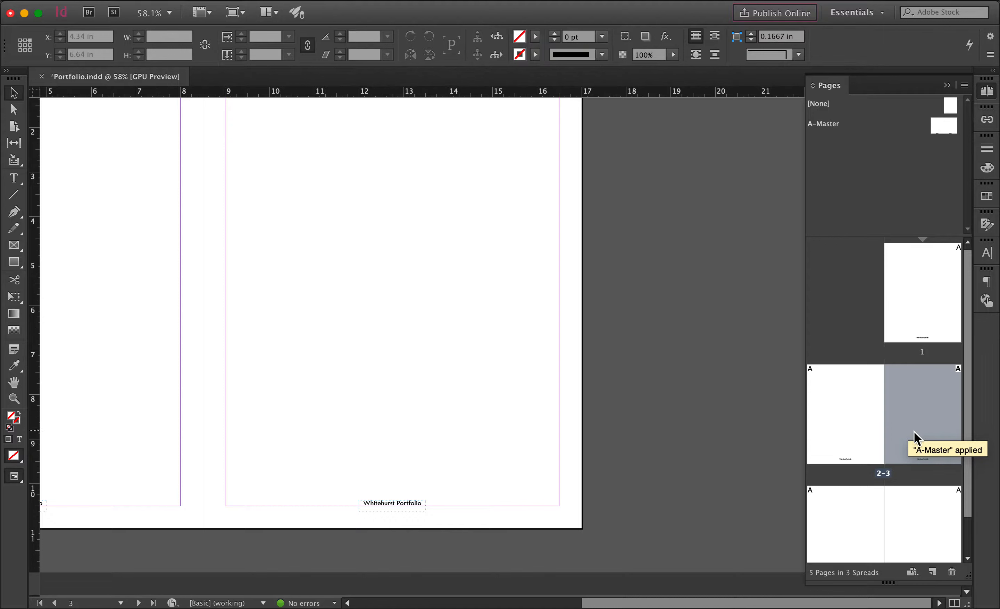
- Delete pages 5 and 4 from the document
click(942, 528)
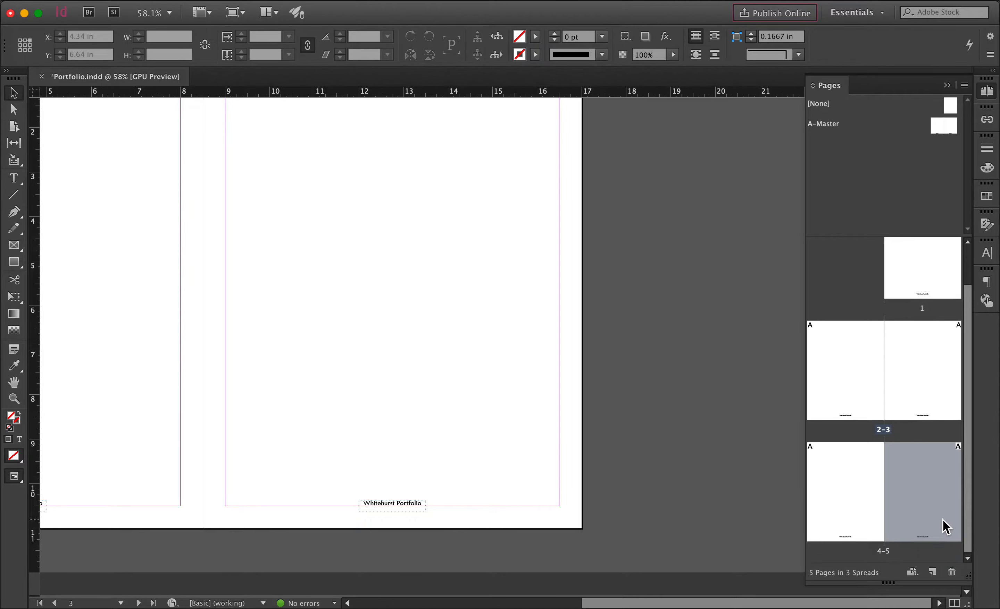
mouse_move(958, 559)
mouse_down()
mouse_move(953, 571)
mouse_move(953, 540)
mouse_move(951, 572)
mouse_up()
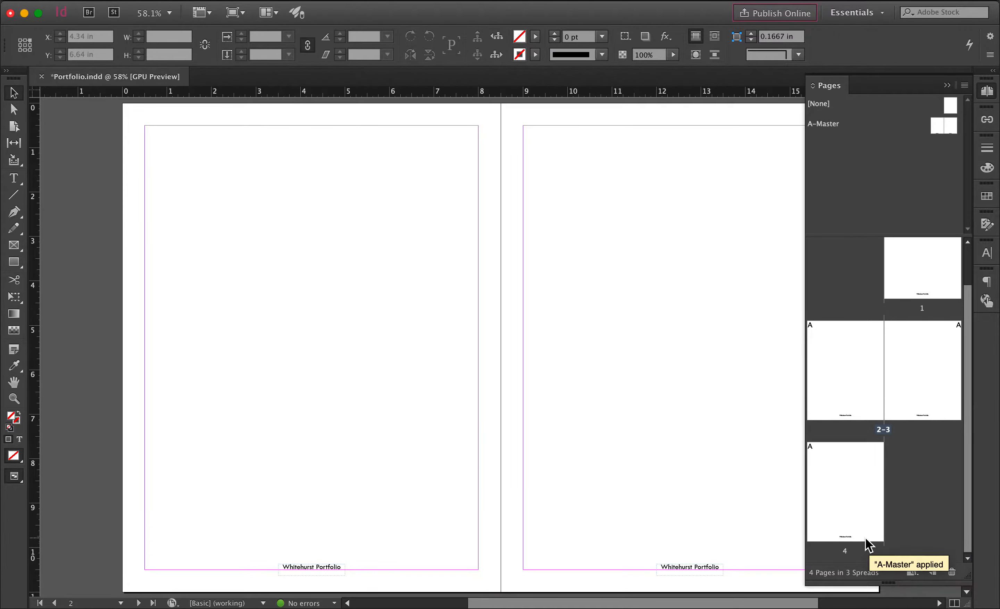
drag(866, 520, 951, 572)
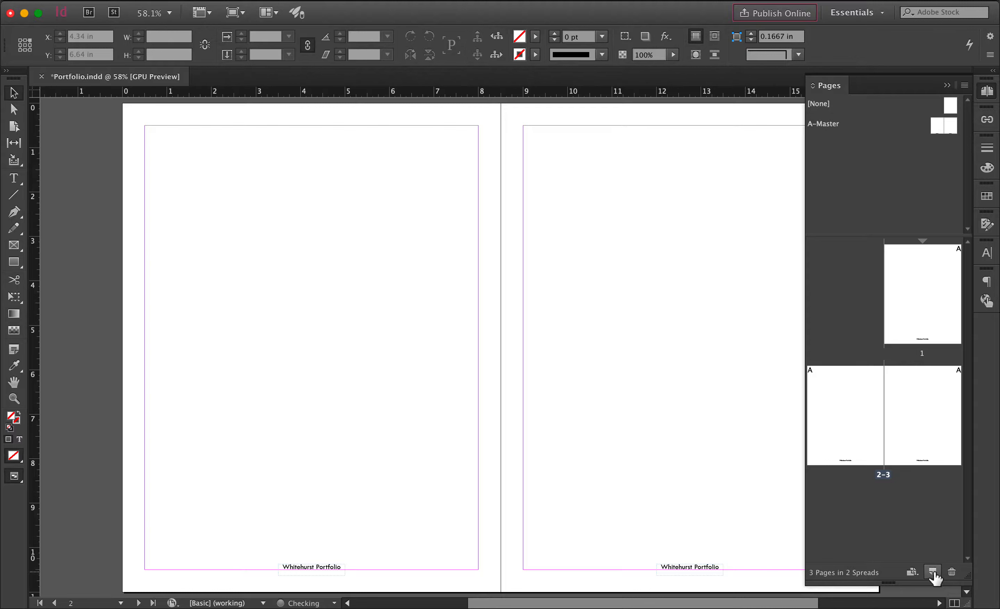
- Add four pages with A-Master applied after page 3 and look through the spreads
click(932, 572)
click(932, 572)
scroll(884, 439, down, 2)
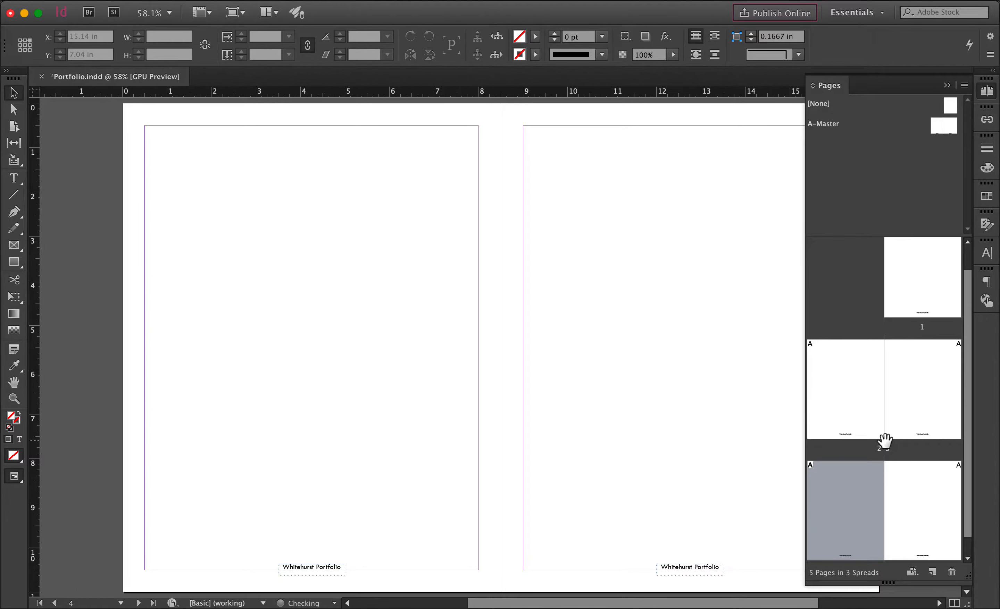
click(932, 573)
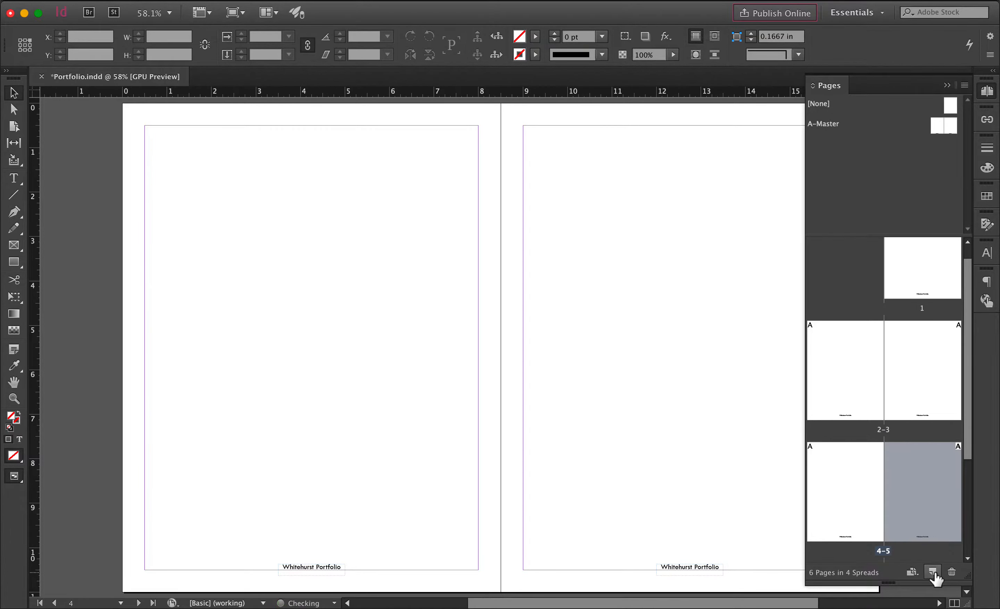
click(932, 573)
scroll(657, 320, down, 5)
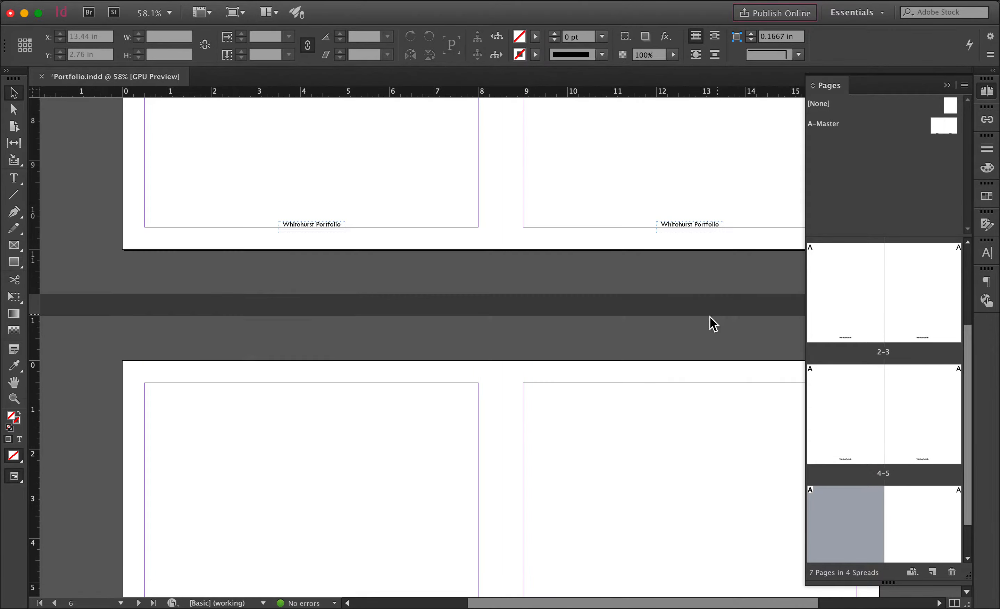
scroll(687, 318, up, 10)
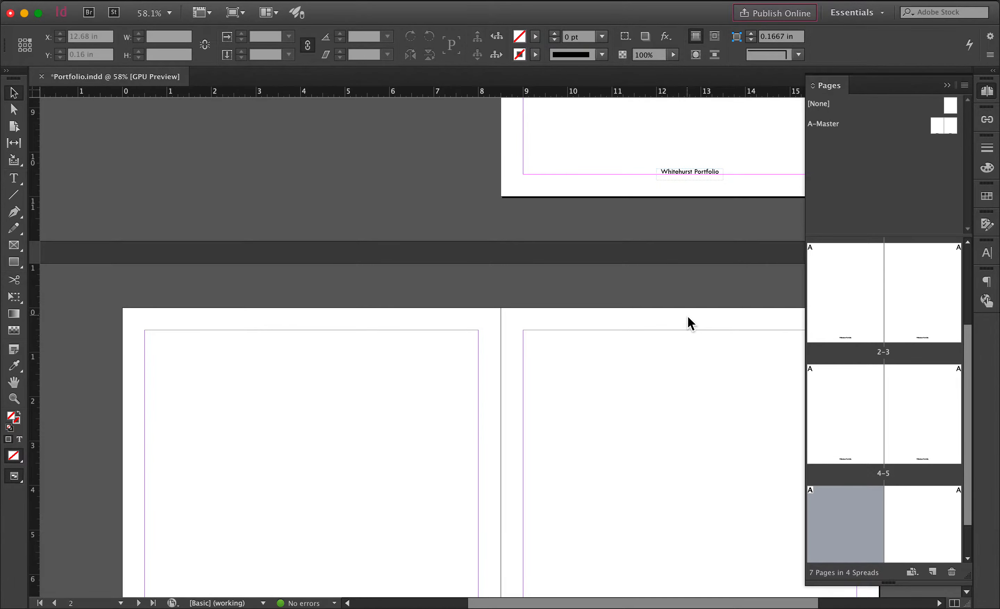
- Collapse the Pages panel and look over the footers on pages 1 to 3, ending at the page 2–3 spread
scroll(685, 324, up, 8)
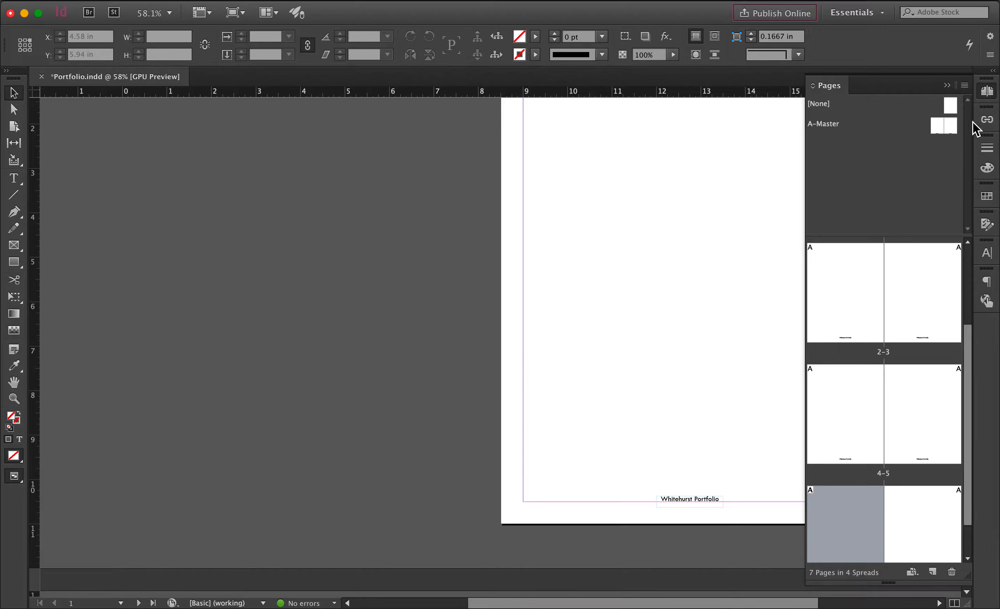
click(946, 86)
scroll(825, 223, down, 10)
scroll(819, 259, up, 8)
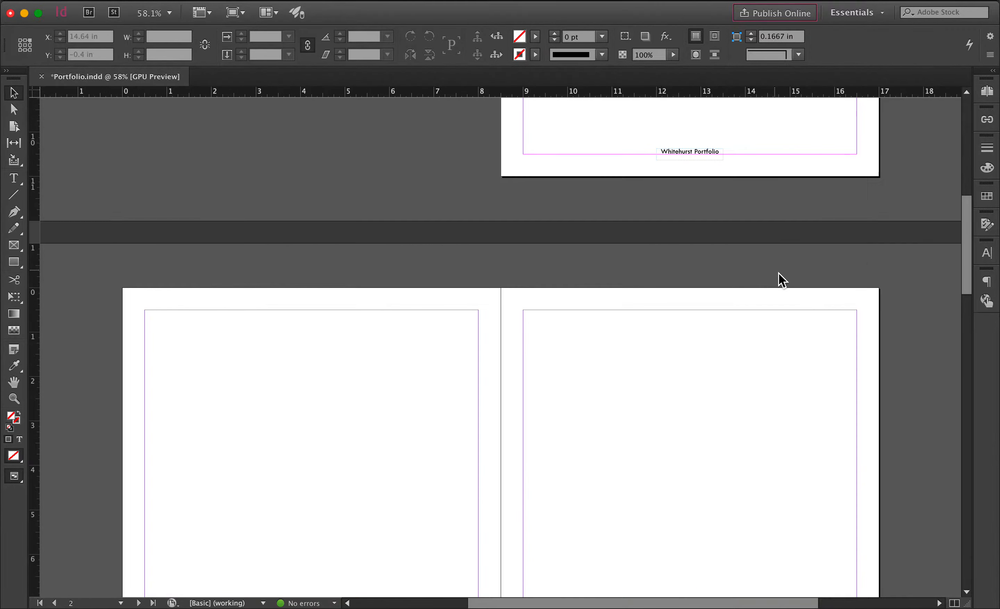
scroll(782, 281, down, 12)
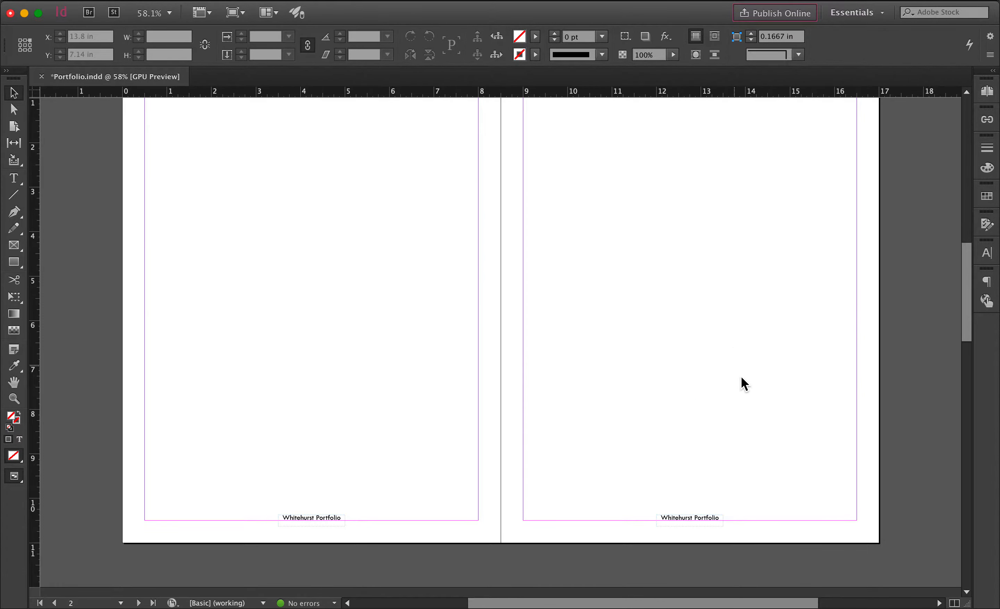
scroll(735, 411, up, 1)
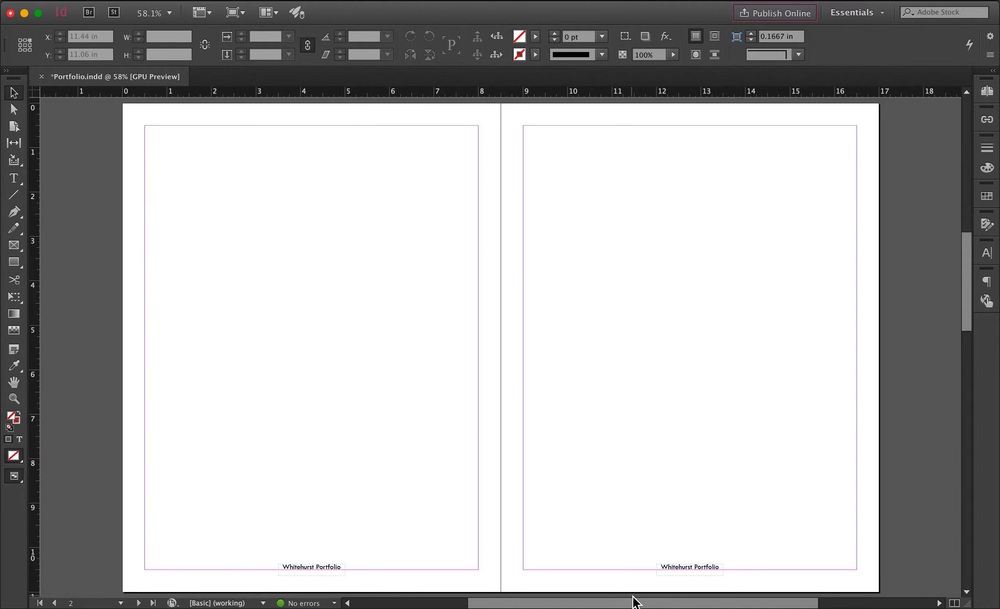
drag(634, 601, 664, 604)
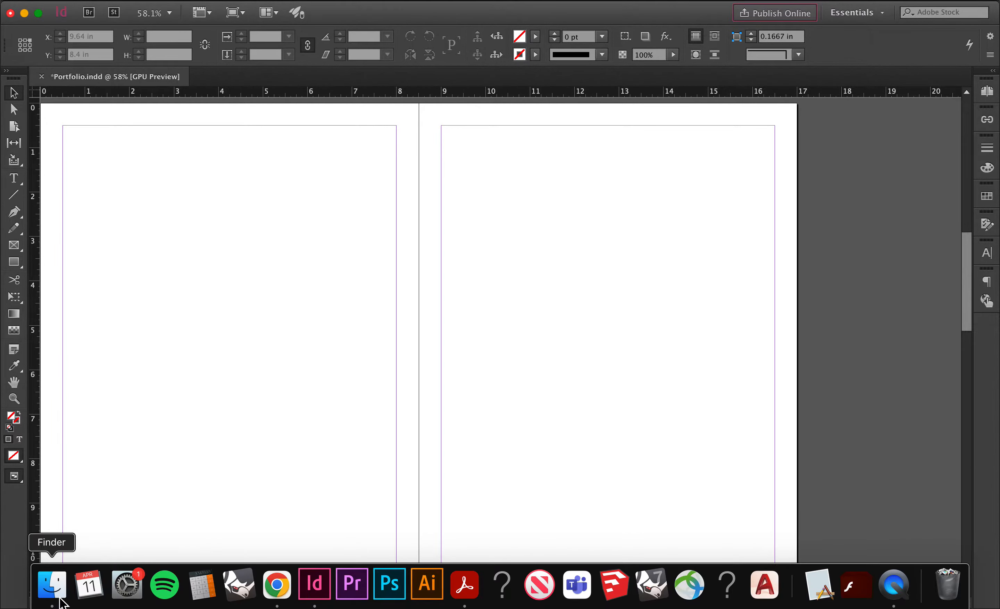
- Switch to Finder and open the Links folder stored within SAID 1012 | Communication Skills II, Lectures, Indesign Lecture
click(60, 600)
click(279, 178)
double_click(400, 192)
double_click(428, 181)
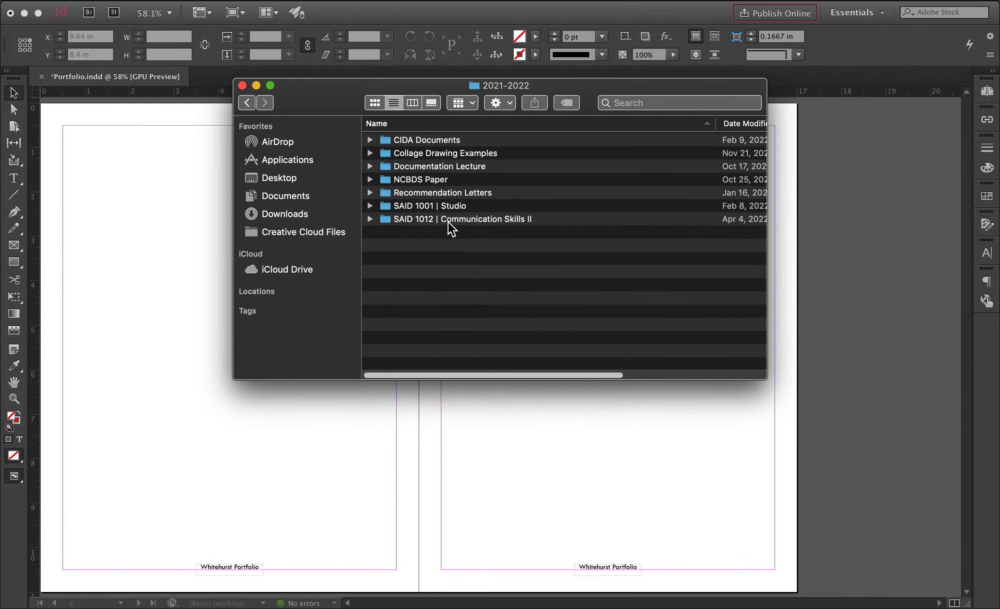
double_click(449, 221)
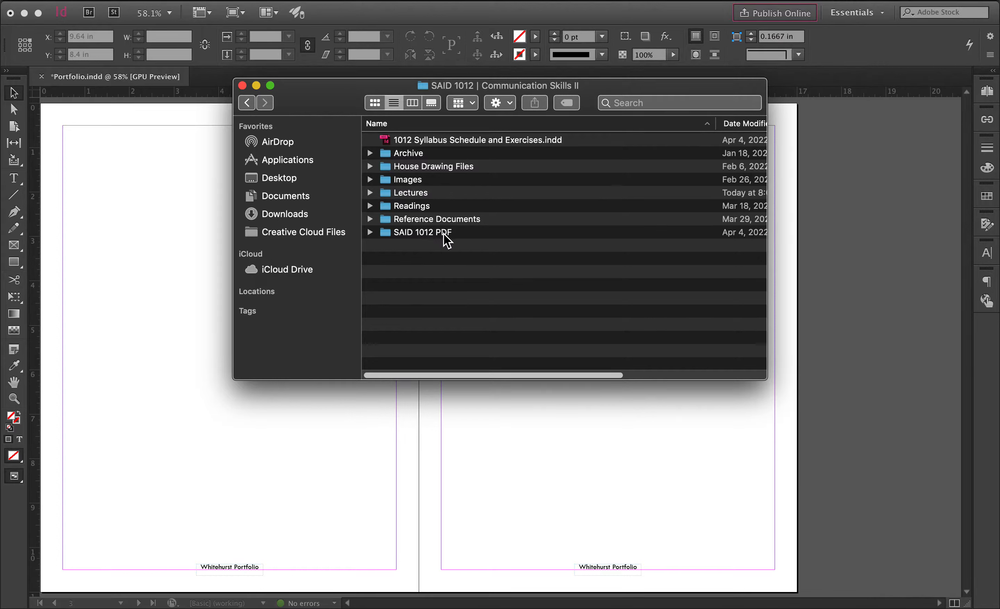
double_click(424, 195)
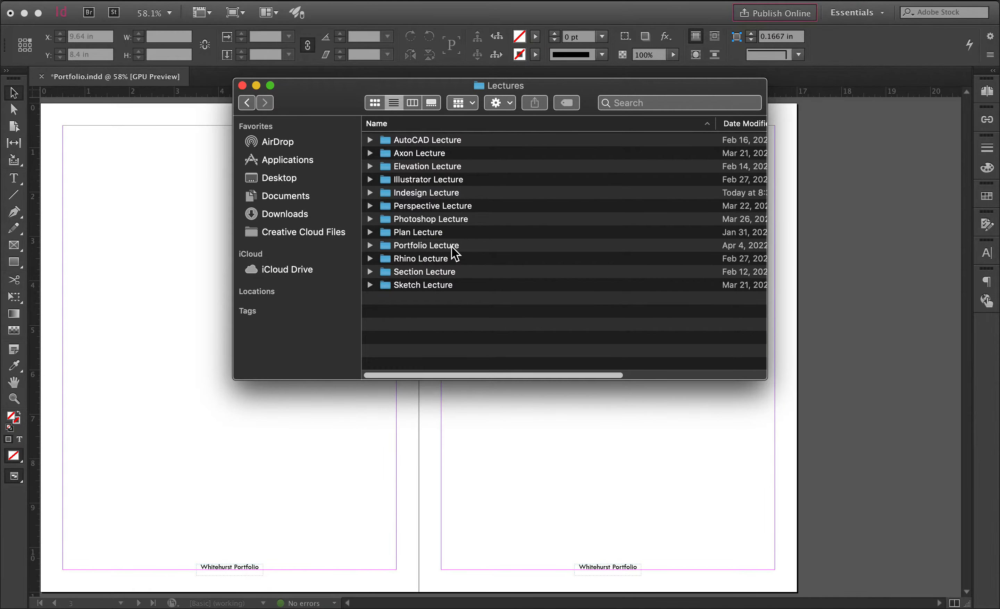
double_click(441, 193)
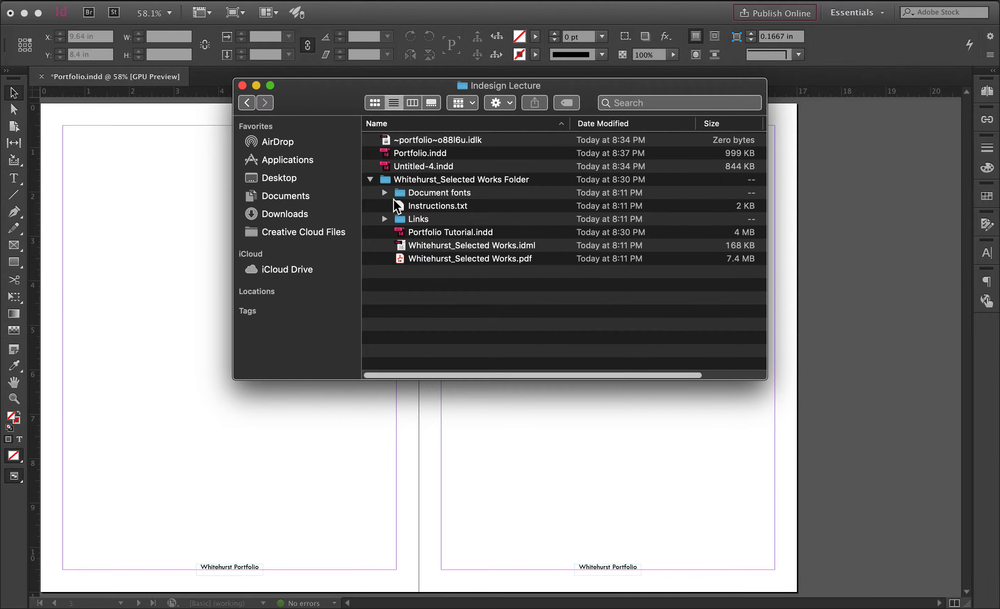
click(424, 222)
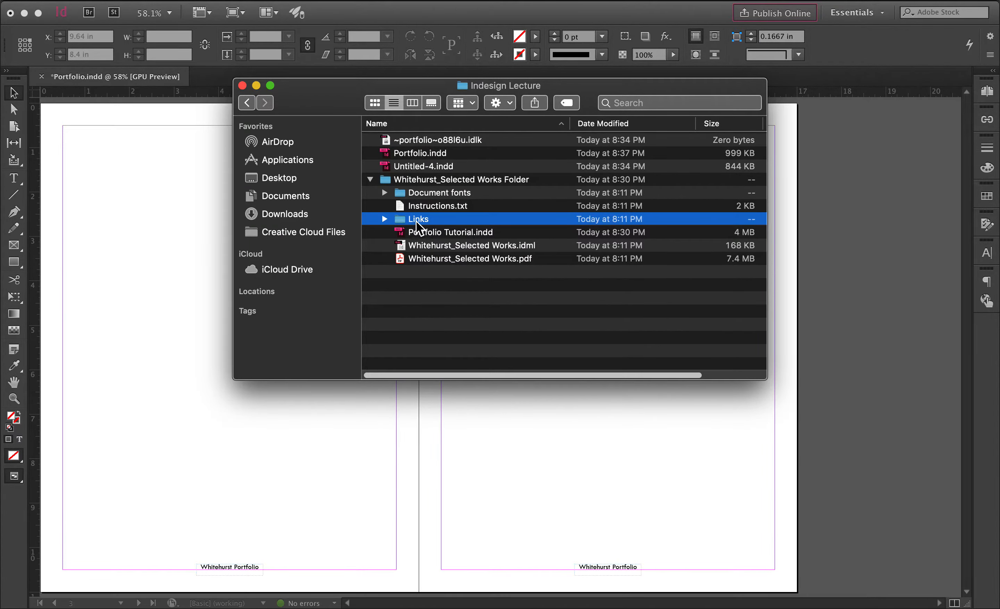
double_click(416, 221)
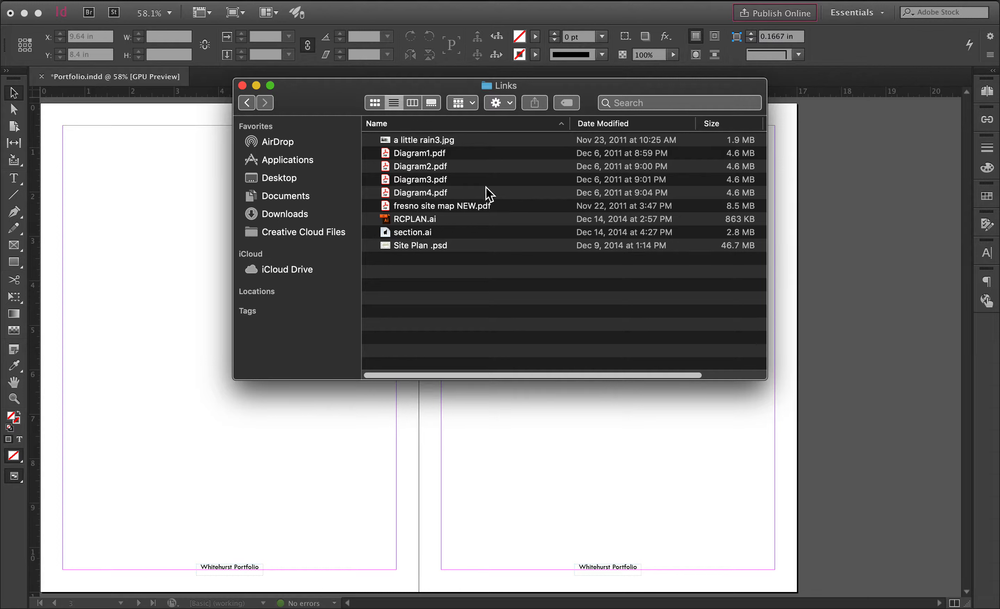
- Place a little rain3.jpg at its full 10 × 6 in size from page 2 across onto page 3
click(446, 141)
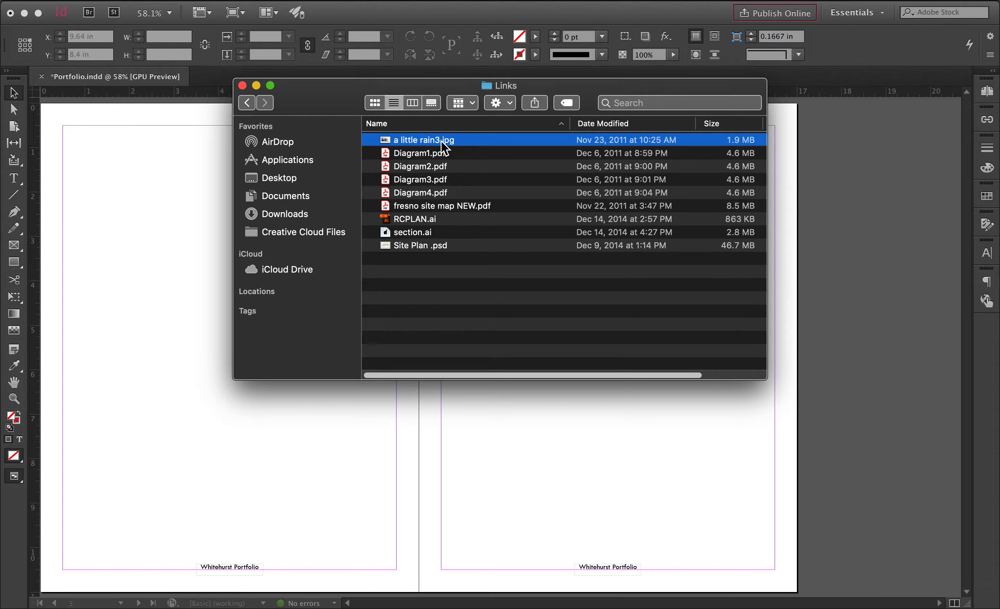
drag(441, 141, 153, 205)
click(119, 208)
click(115, 203)
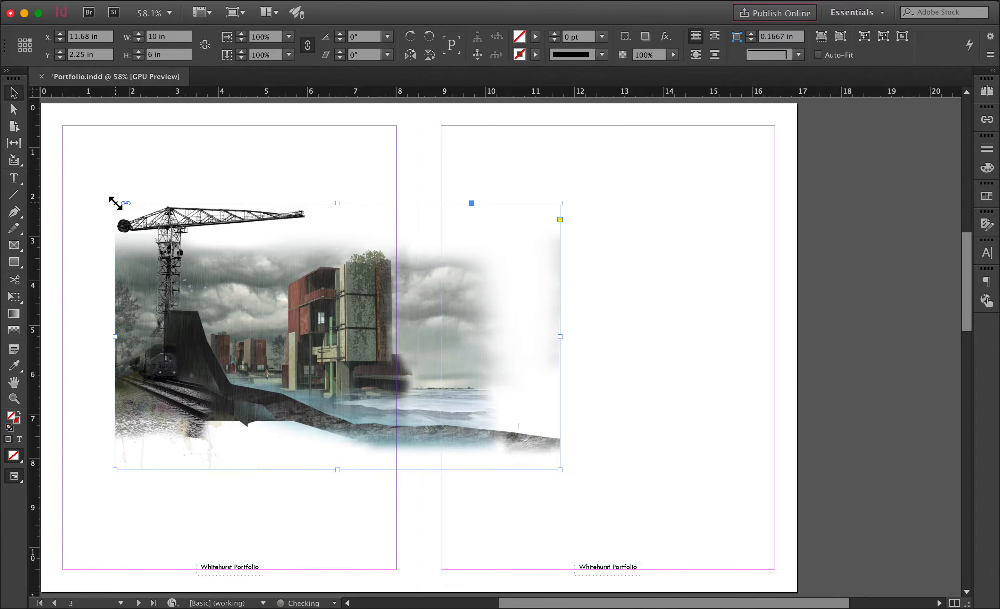
click(281, 155)
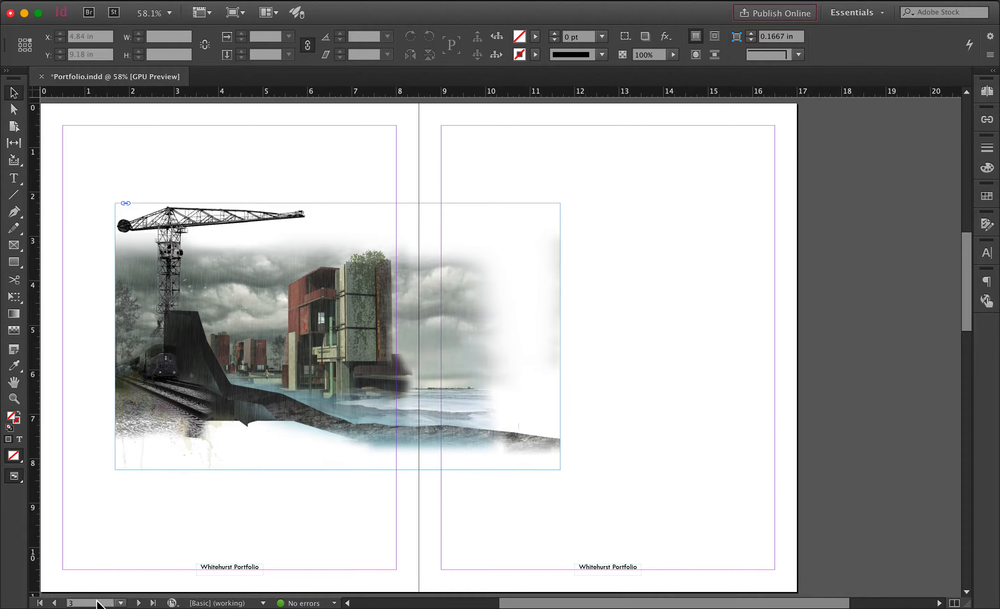
- Examine the link information of the placed image, including its resolution, dimensions, scale and file path
click(442, 252)
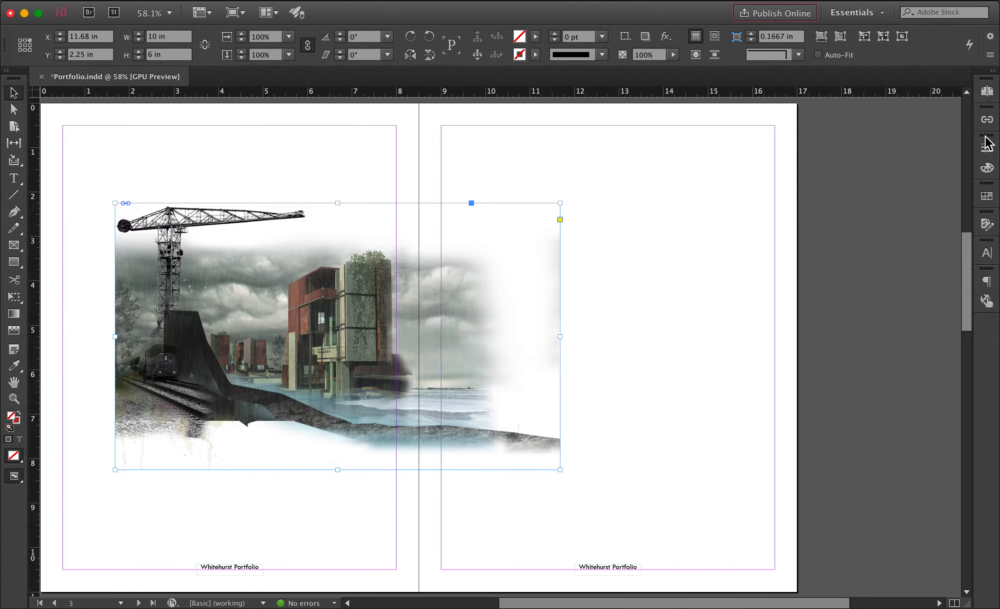
click(989, 120)
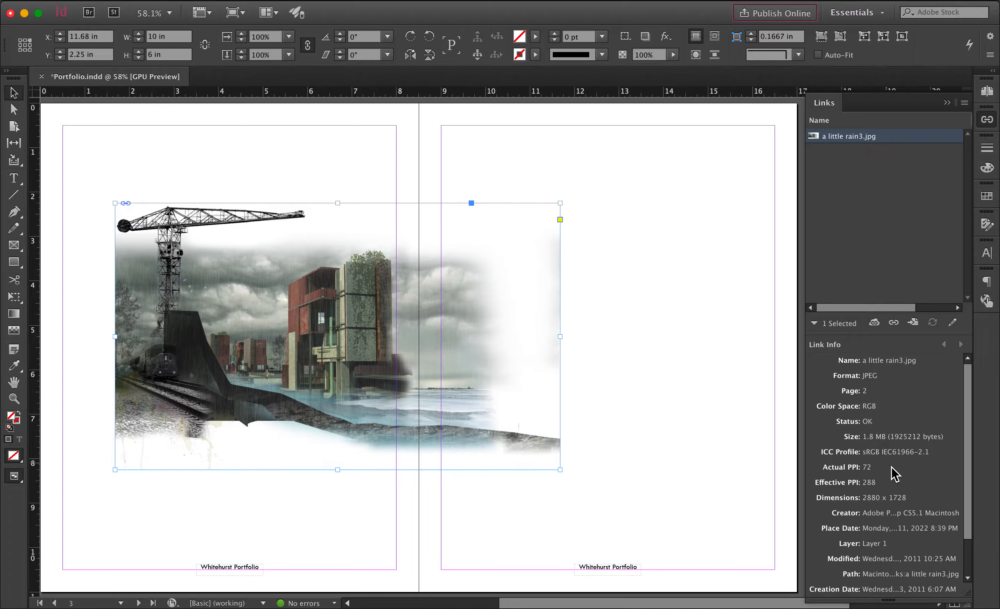
scroll(896, 472, down, 3)
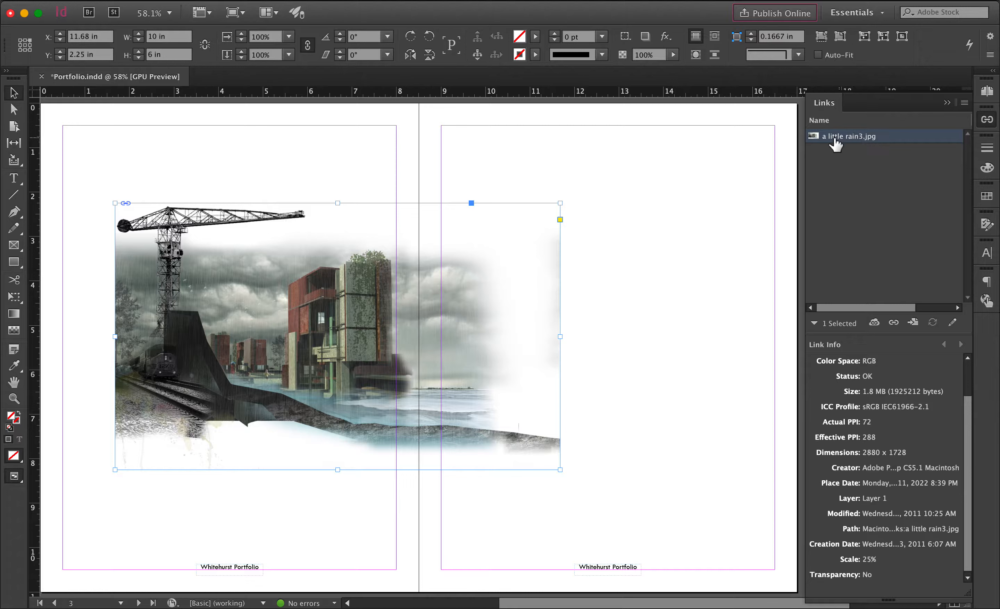
mouse_move(869, 144)
click(946, 103)
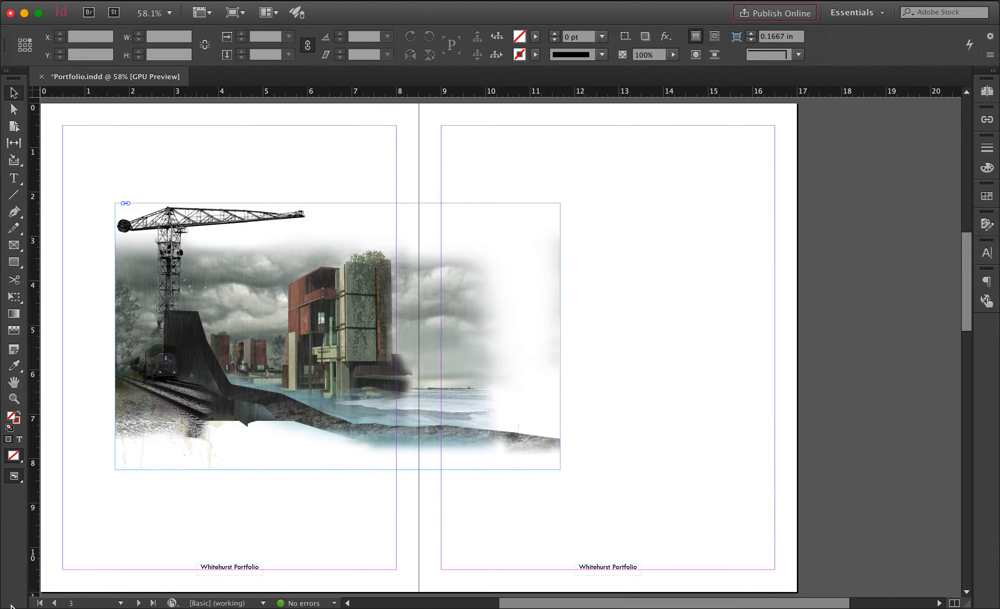
- Place a second 10 × 6 in copy of a little rain3.jpg from Finder overlapping the first image and shift it toward page 3
click(52, 584)
drag(447, 81, 612, 142)
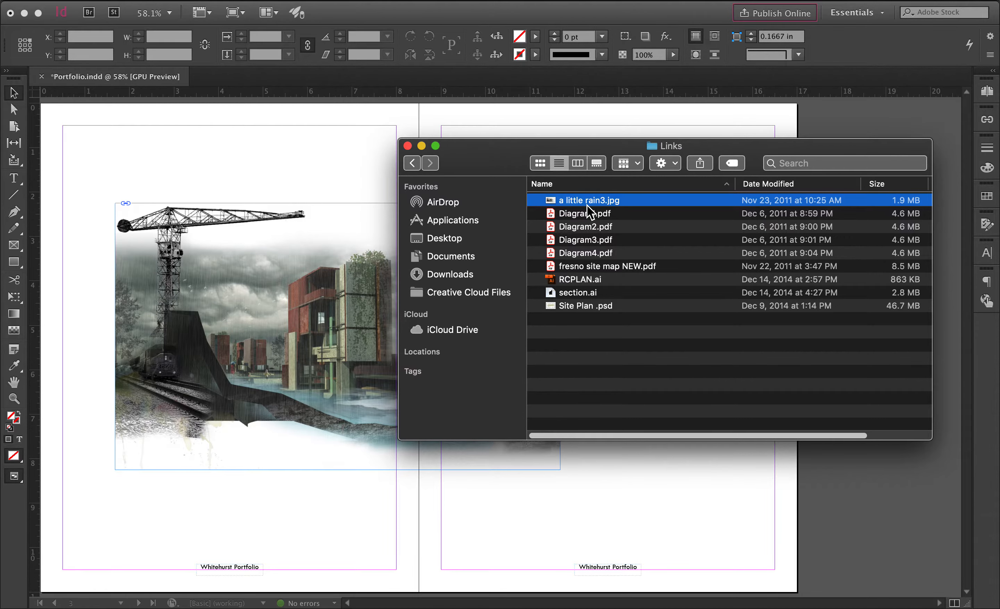
drag(591, 203, 305, 512)
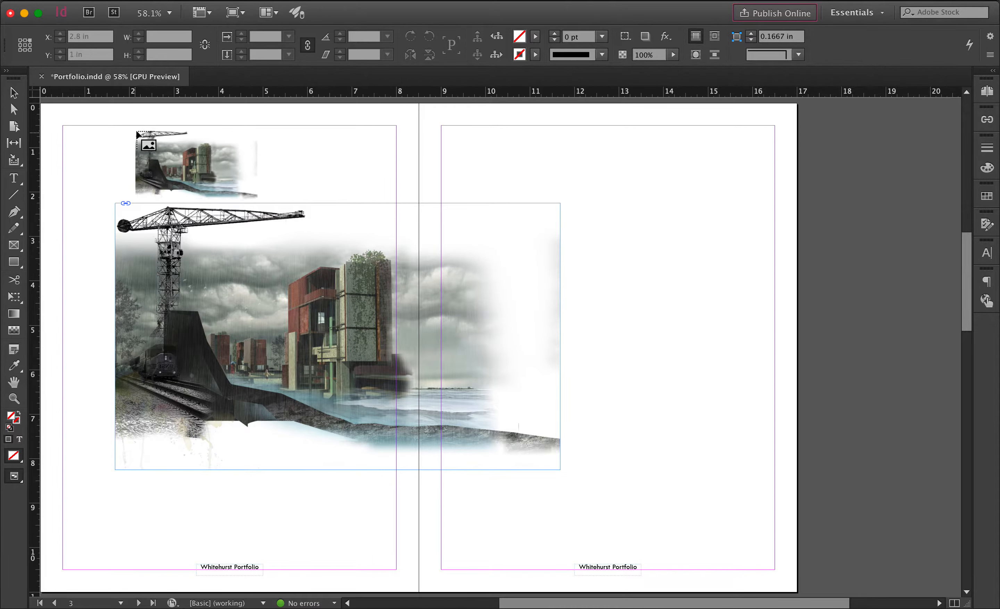
click(174, 141)
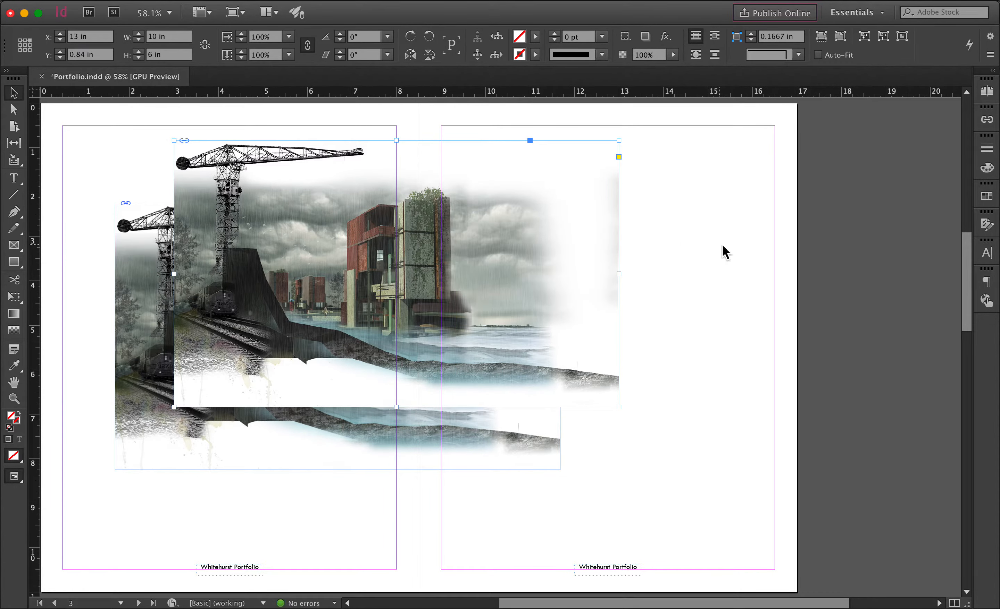
drag(563, 215, 580, 244)
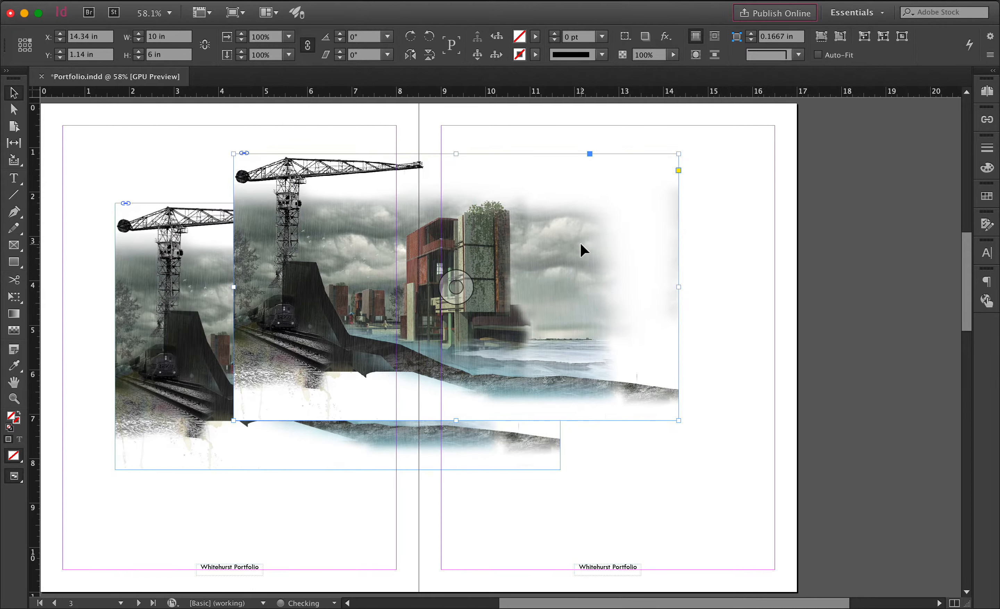
- Delete both placed images from the page 2–3 spread
key(Delete)
click(539, 261)
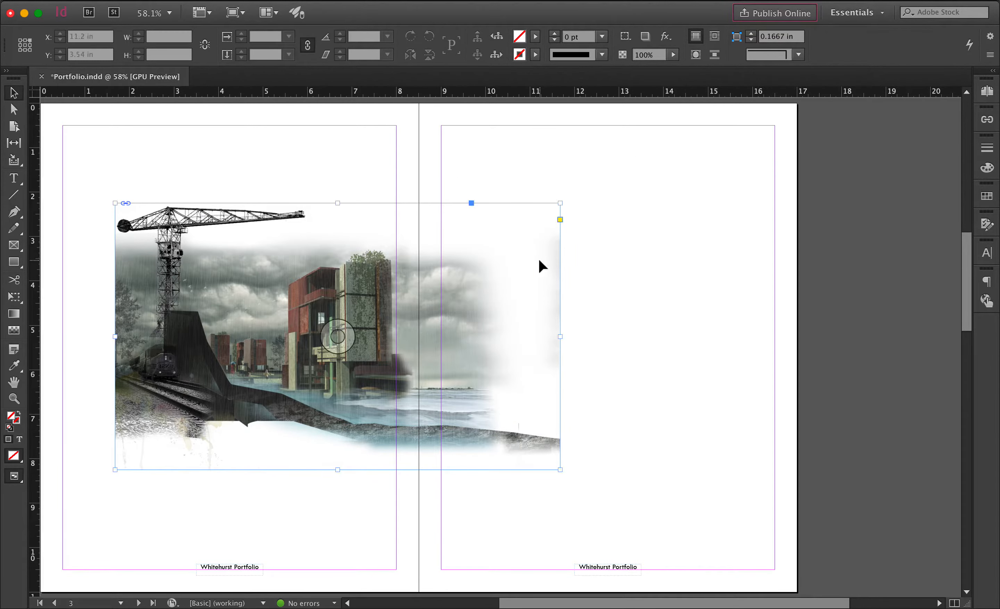
key(Delete)
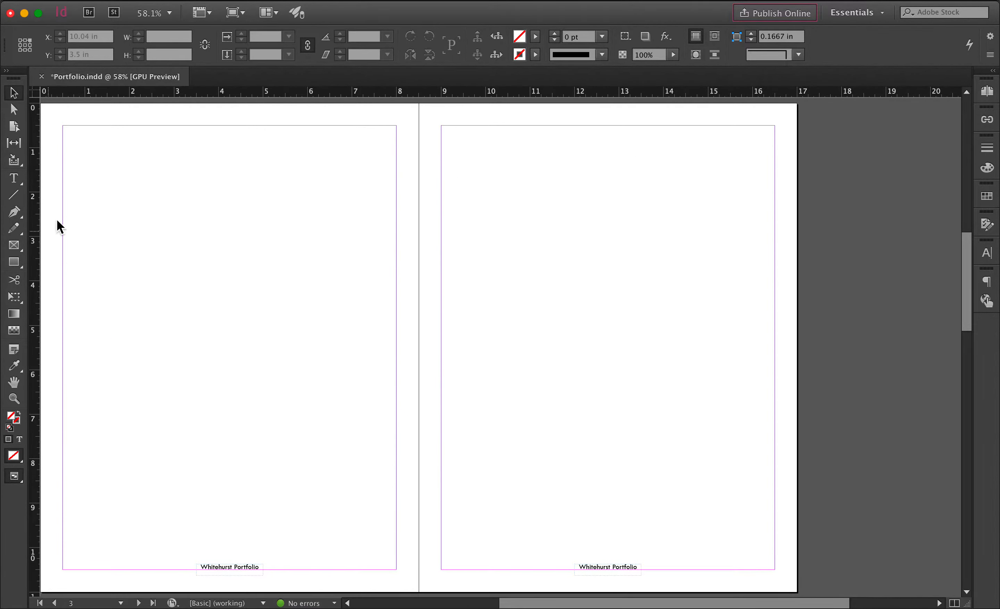
- Draw a rectangle frame about 7.5 × 5.58 in between the side margins of page 2 and move it slightly down
click(17, 250)
drag(64, 213, 396, 461)
click(14, 93)
click(123, 152)
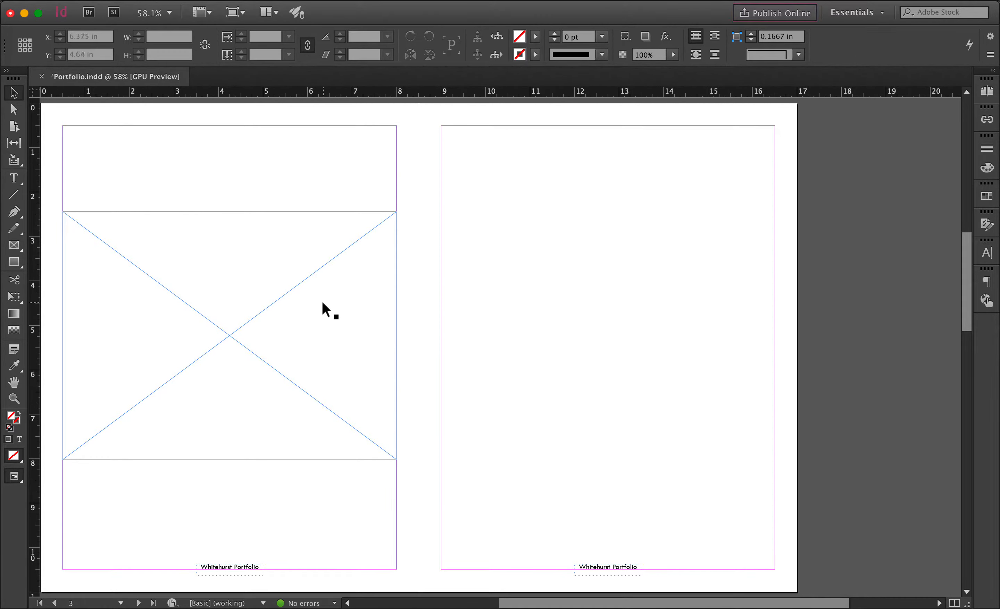
drag(229, 322, 230, 334)
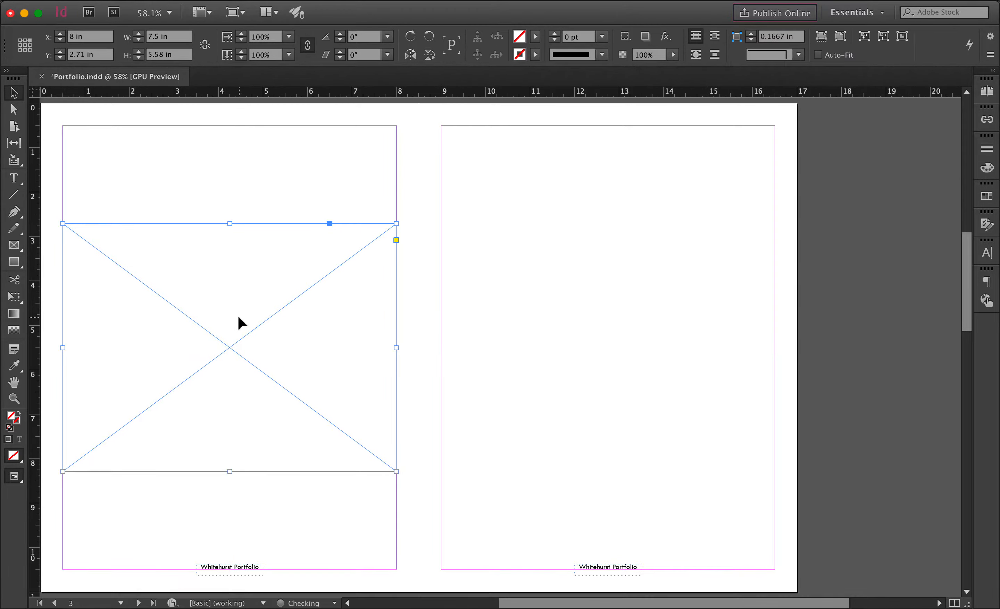
click(112, 182)
- Draw a rectangle frame about 3.75 × 3.26 in in the upper-left margin corner of page 3
click(13, 245)
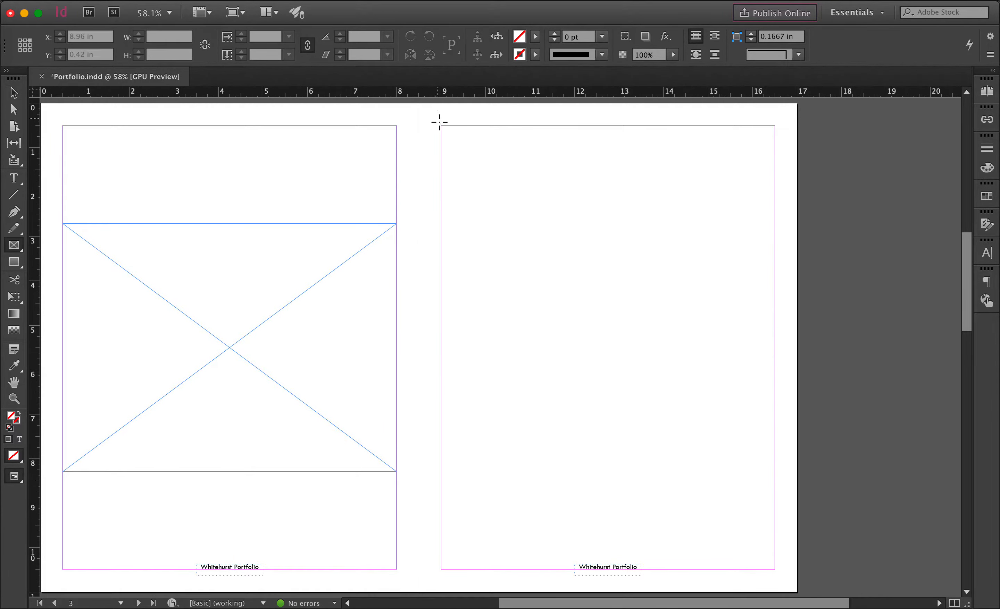
drag(444, 129, 607, 270)
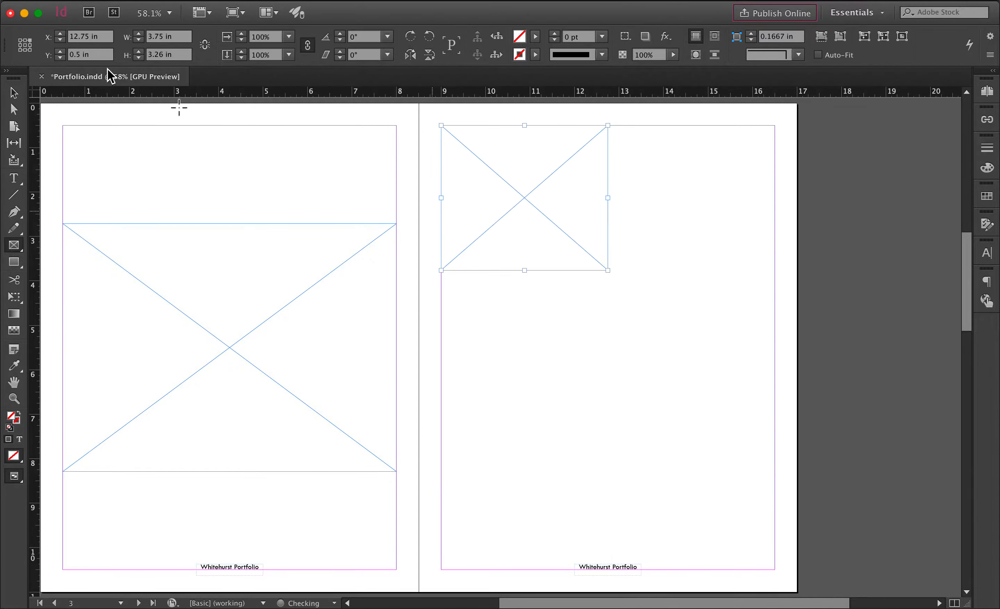
click(13, 93)
click(533, 284)
click(524, 243)
click(216, 121)
- Place a little rain3.jpg from Finder's Links folder inside the large frame on page 2
click(191, 373)
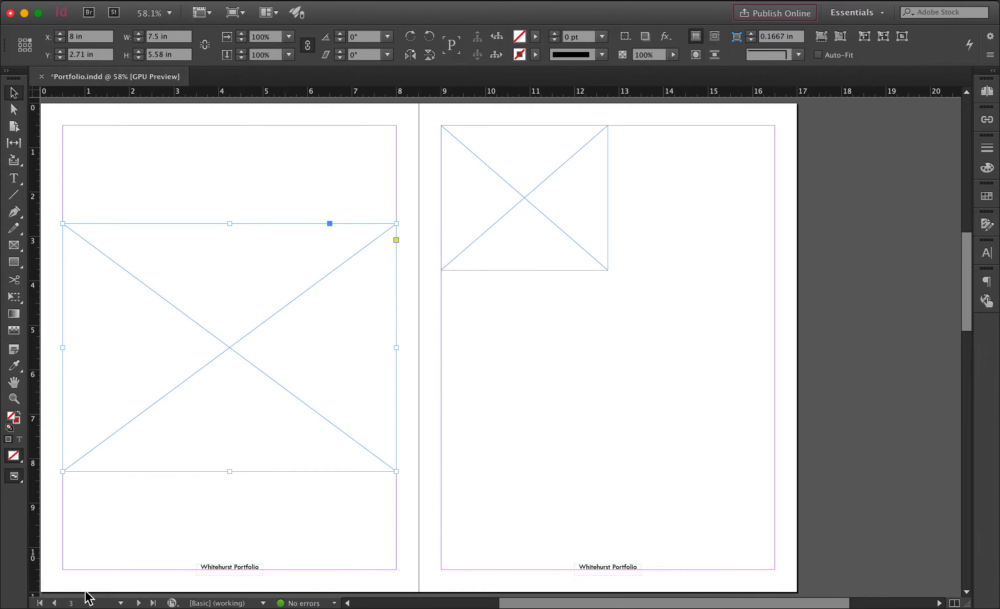
click(107, 563)
click(49, 591)
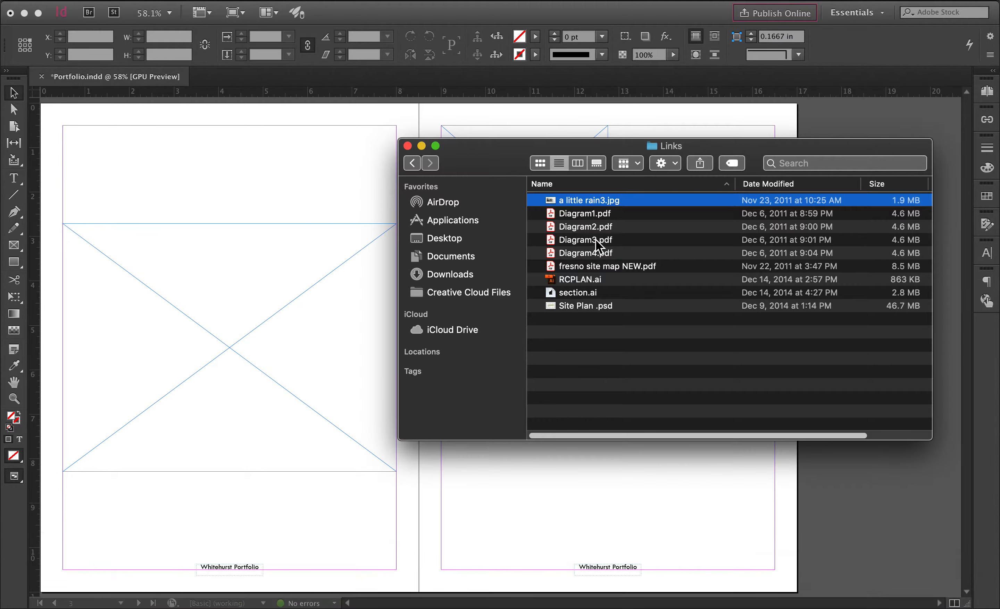
drag(583, 204, 252, 256)
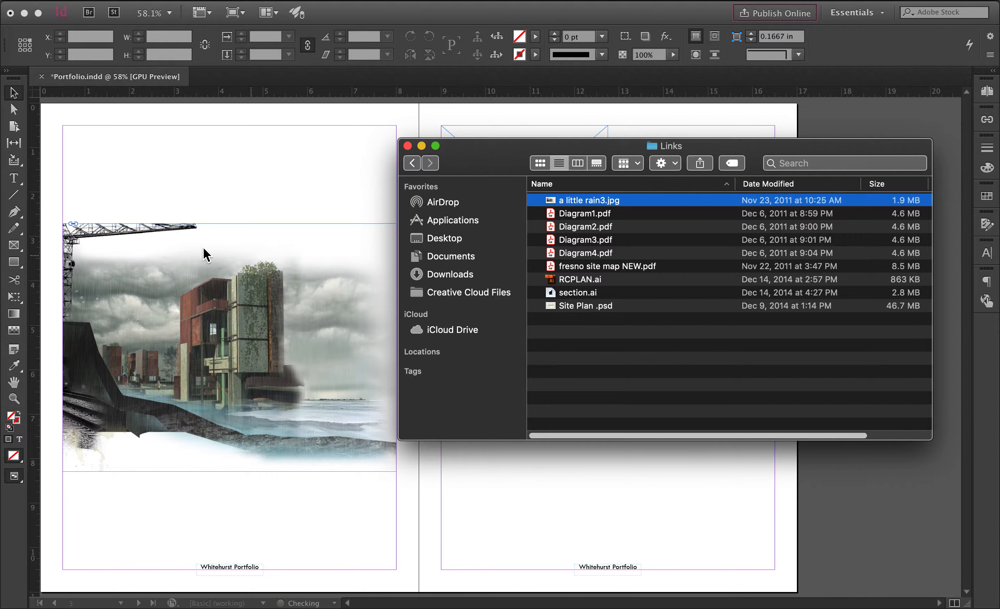
click(301, 207)
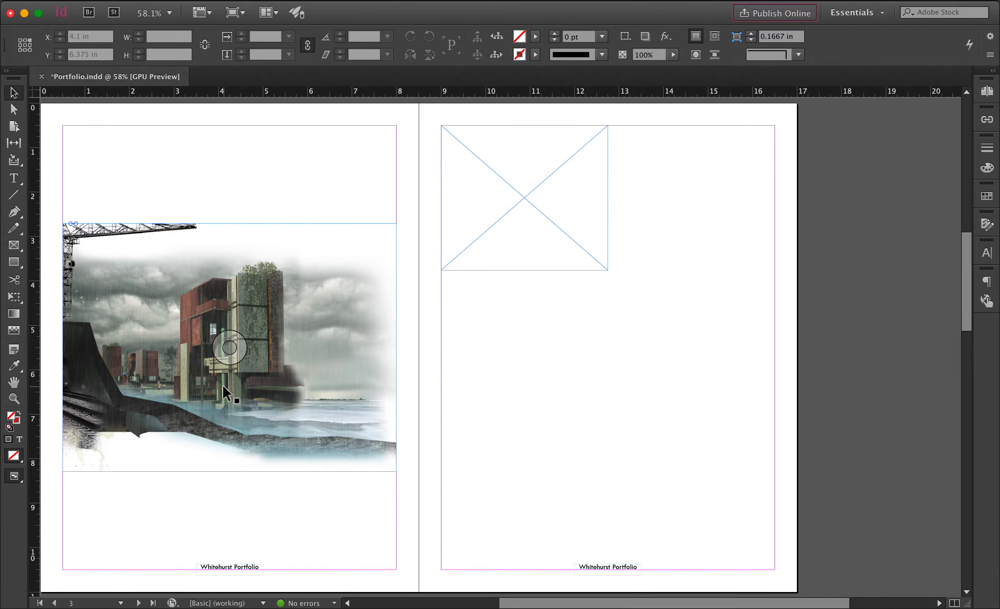
- Try filling the page 2 frame with the image, and settle on fitting the content proportionally
click(171, 292)
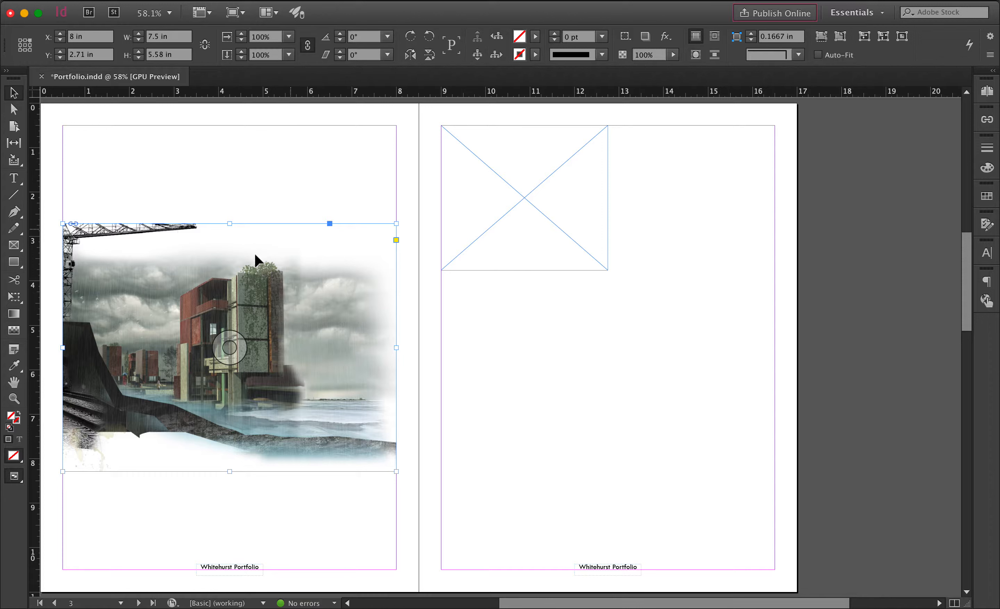
click(821, 36)
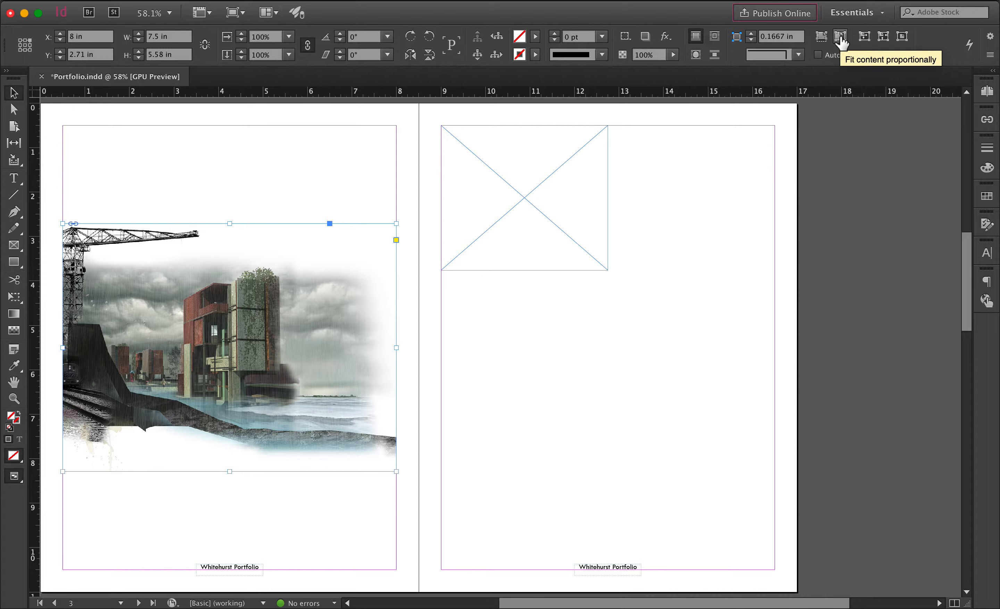
click(840, 38)
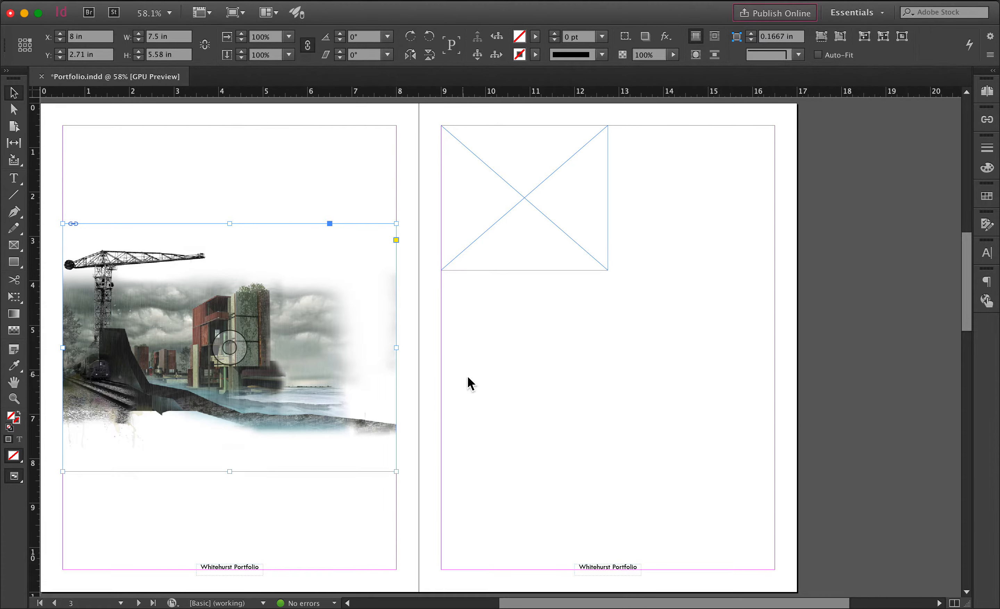
- Select the rain image inside the page 2 frame and scale it up proportionally to about 9.71 in wide
click(528, 370)
click(200, 351)
click(281, 149)
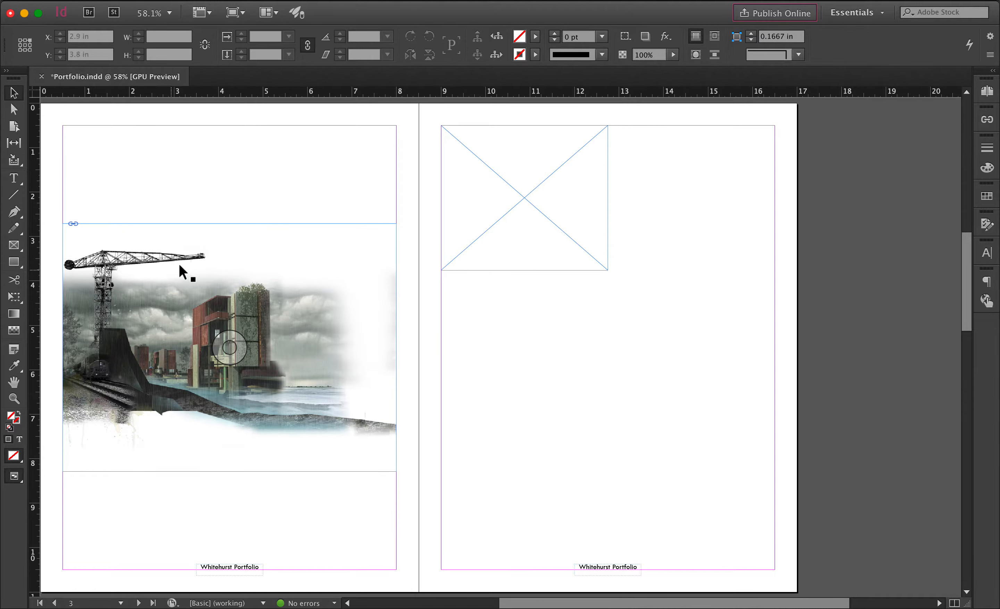
click(148, 259)
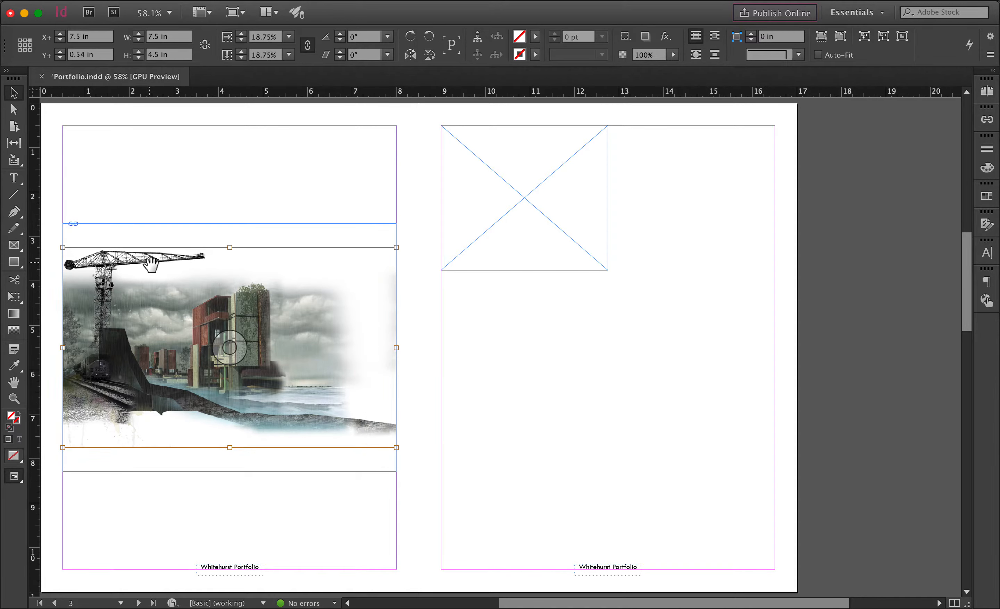
double_click(173, 258)
scroll(146, 381, up, 3)
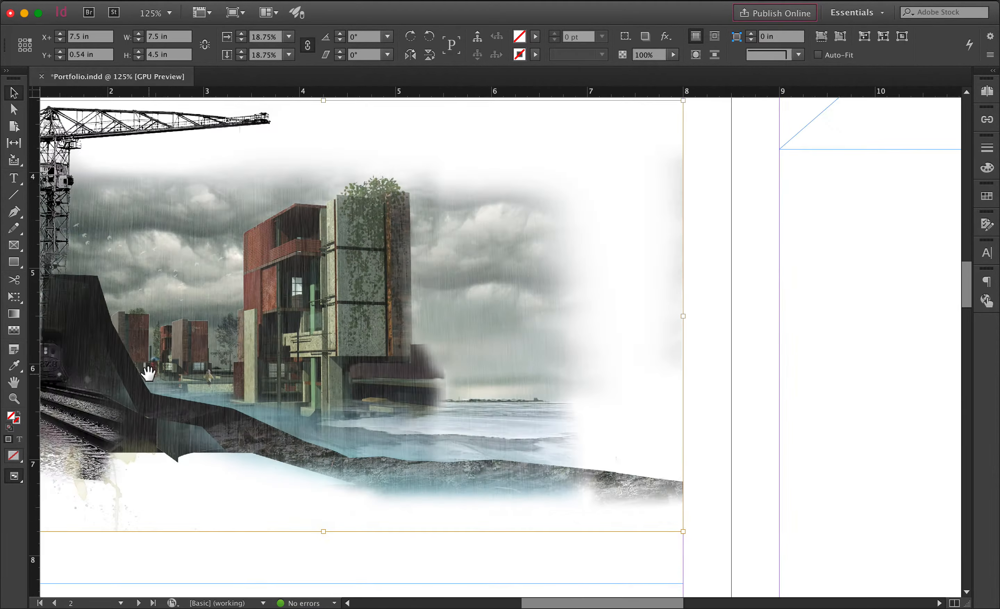
scroll(314, 415, down, 2)
scroll(204, 368, up, 1)
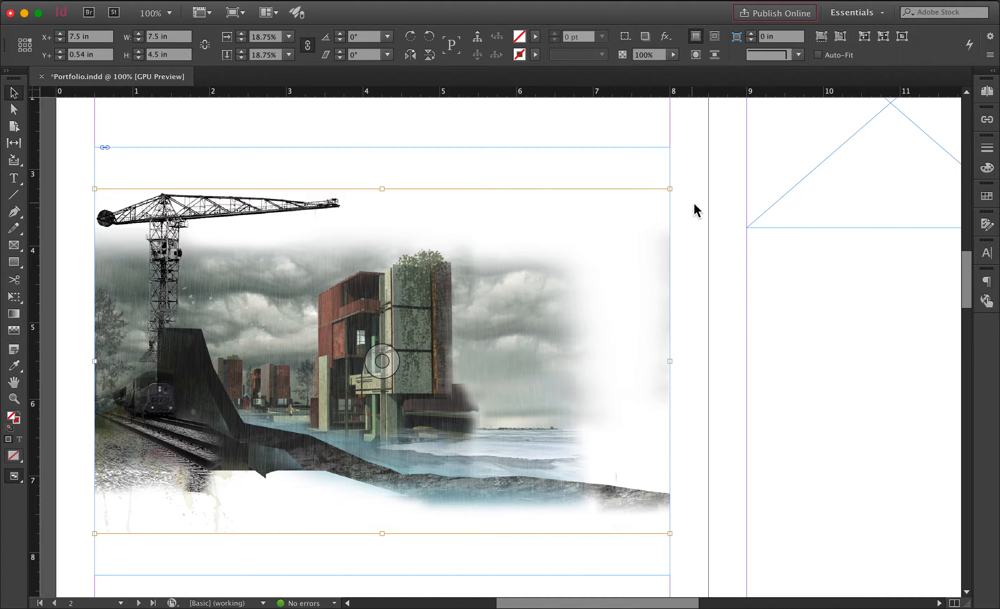
drag(671, 190, 839, 140)
- Shift the enlarged image down inside the page 2 frame until its top edge meets the frame's top edge
scroll(455, 293, down, 2)
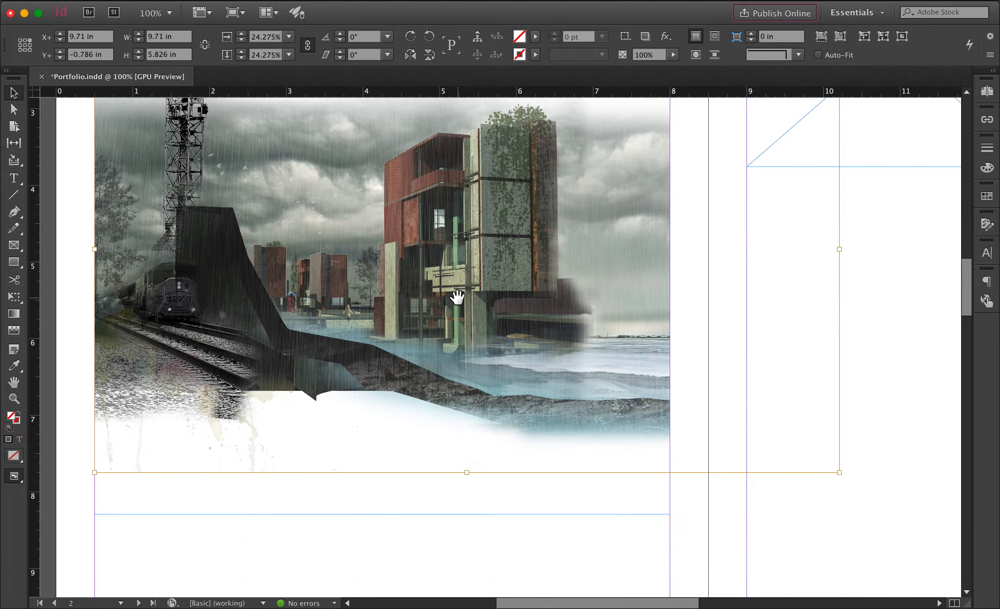
scroll(457, 297, up, 5)
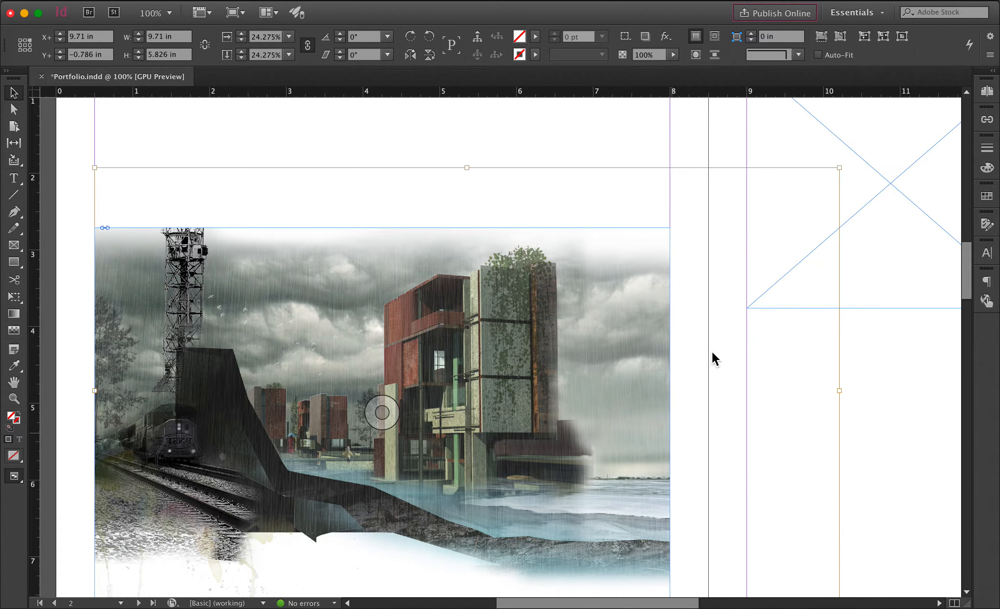
scroll(384, 408, down, 4)
scroll(390, 353, up, 1)
key(super+minus)
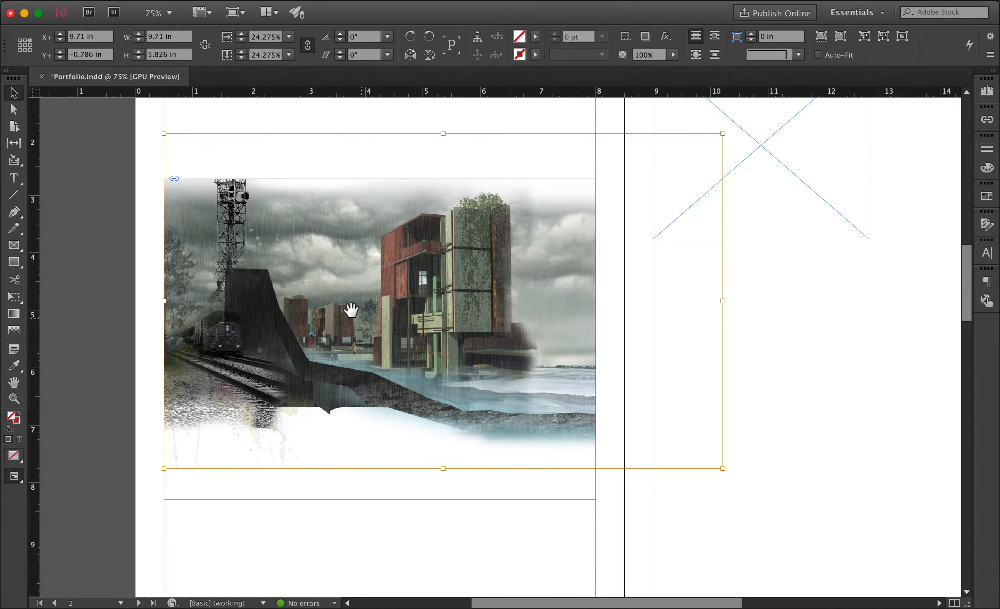
drag(351, 310, 492, 360)
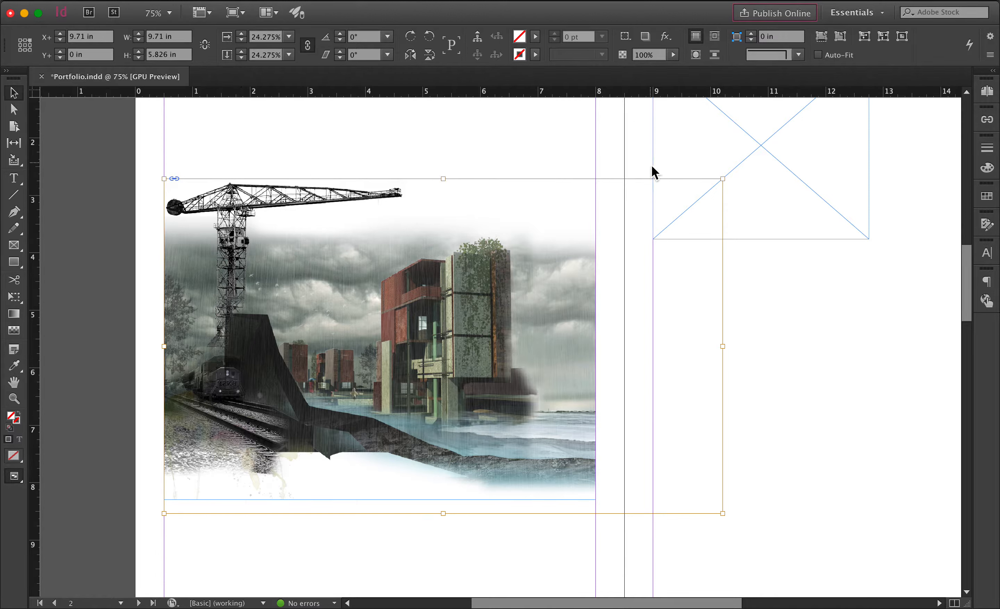
- Enlarge the image further and reposition it inside the frame so the crane and building fill the crop
drag(722, 178, 810, 124)
drag(462, 250, 501, 320)
click(620, 467)
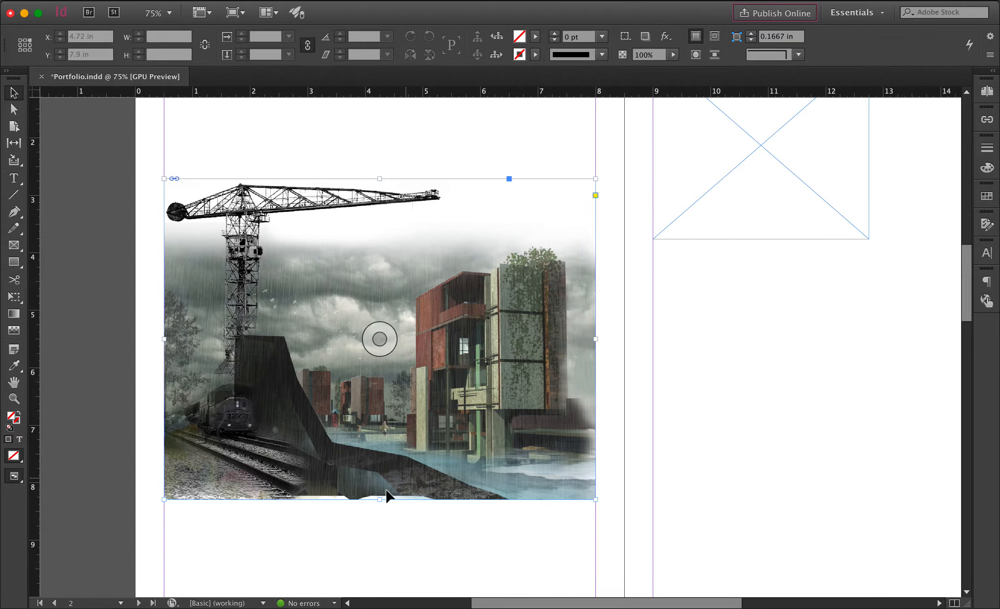
- Raise the bottom edge of the page 2 frame slightly so the frame is 5.51 in high
drag(378, 499, 380, 495)
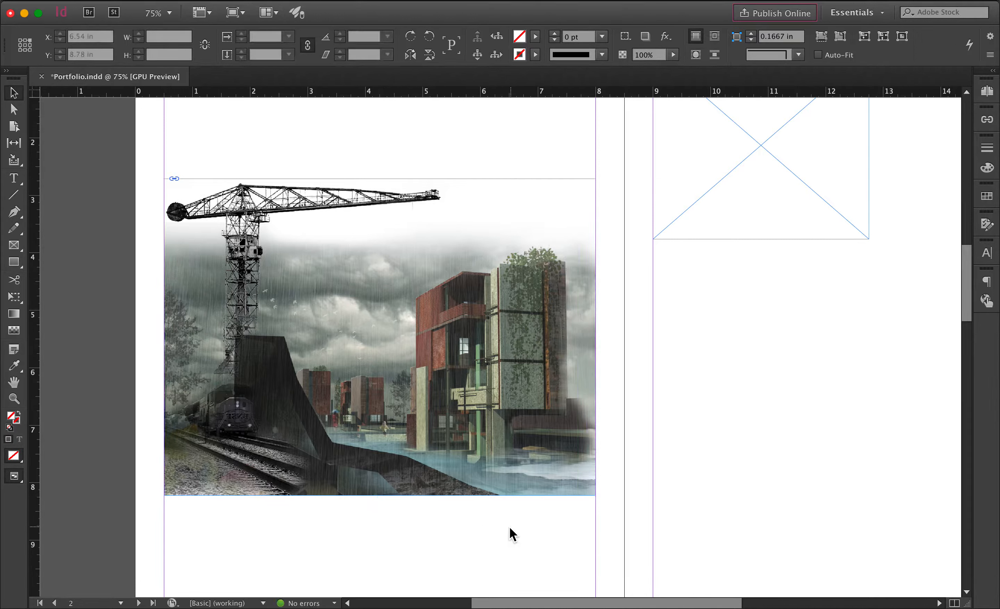
click(450, 215)
scroll(485, 267, down, 1)
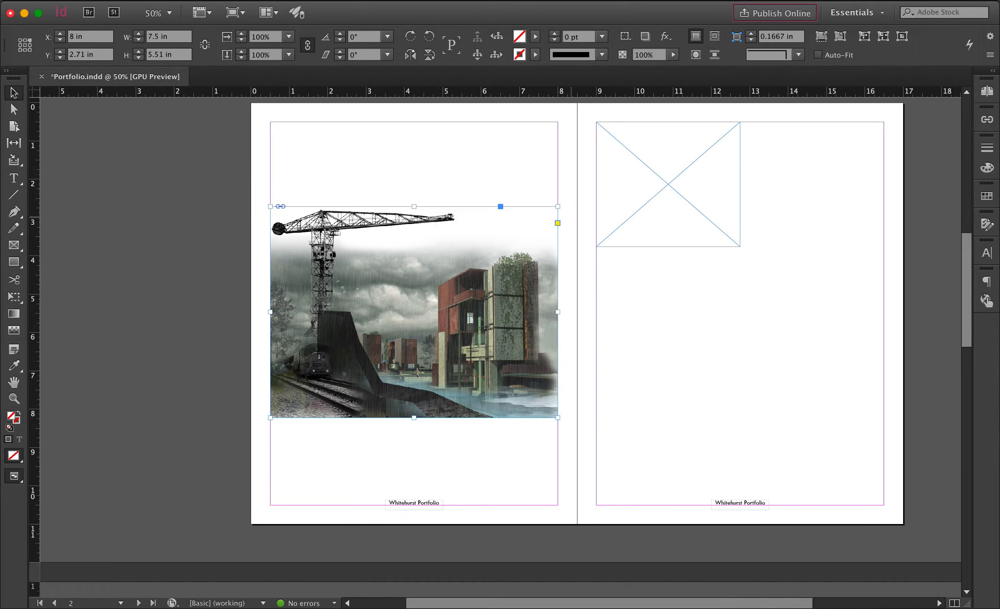
- Try cropping and widening the page 2 frame, undo the unwanted resizes, and keep it extended upward to 6.595 in high
click(524, 185)
click(457, 230)
drag(558, 207, 503, 247)
key(super+z)
drag(413, 203, 422, 231)
key(super+z)
key(super+z)
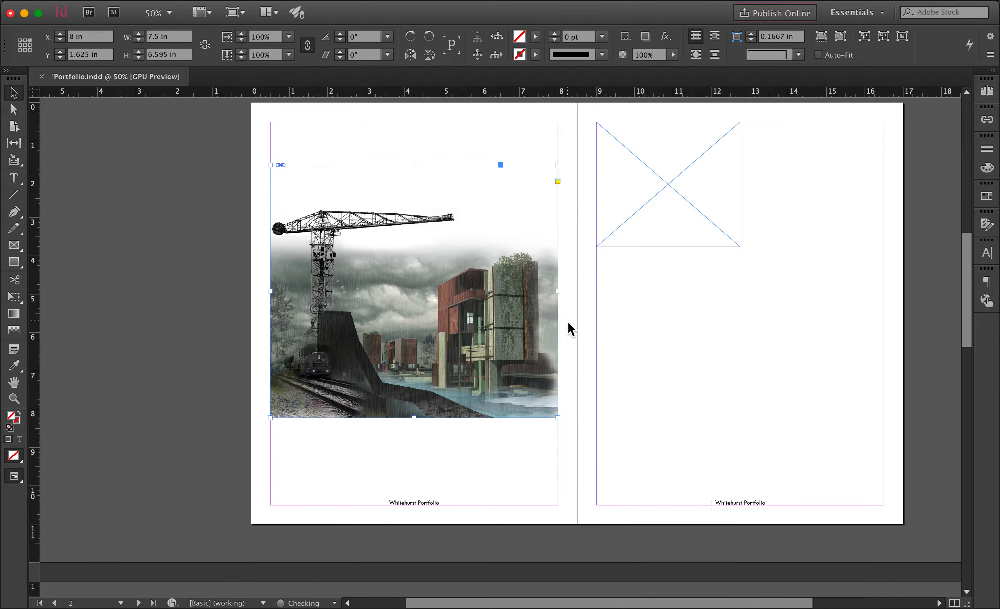
drag(558, 291, 700, 301)
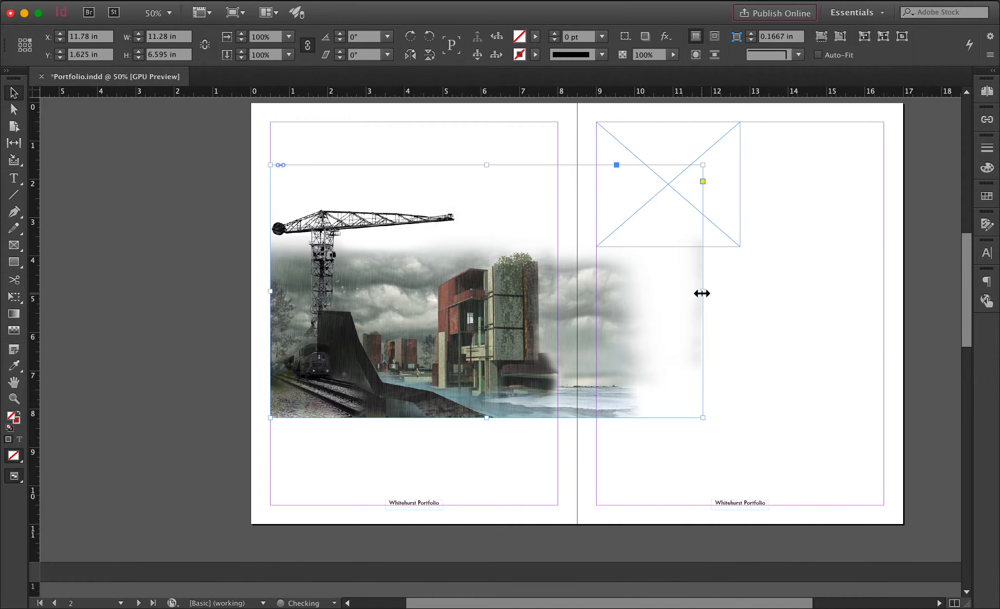
key(super+z)
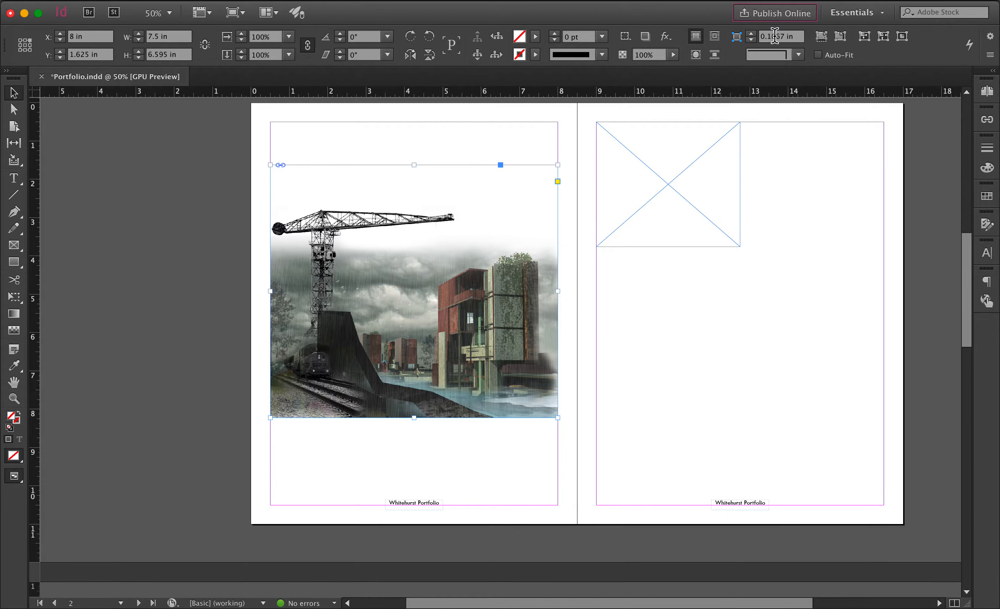
- Fit the image proportionally in the page 2 frame and scale the content up to about 10.78 in wide
click(819, 36)
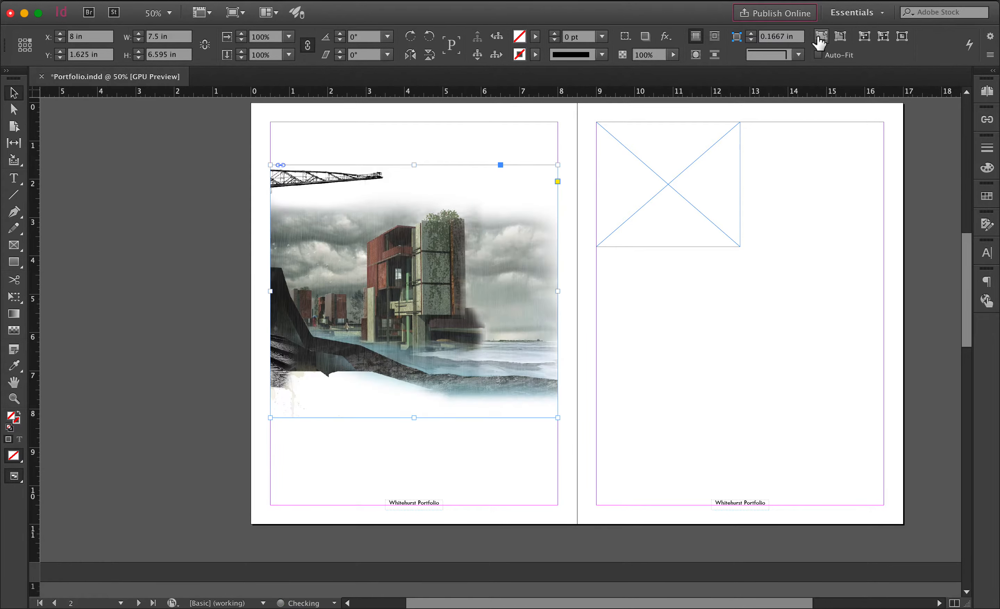
click(839, 36)
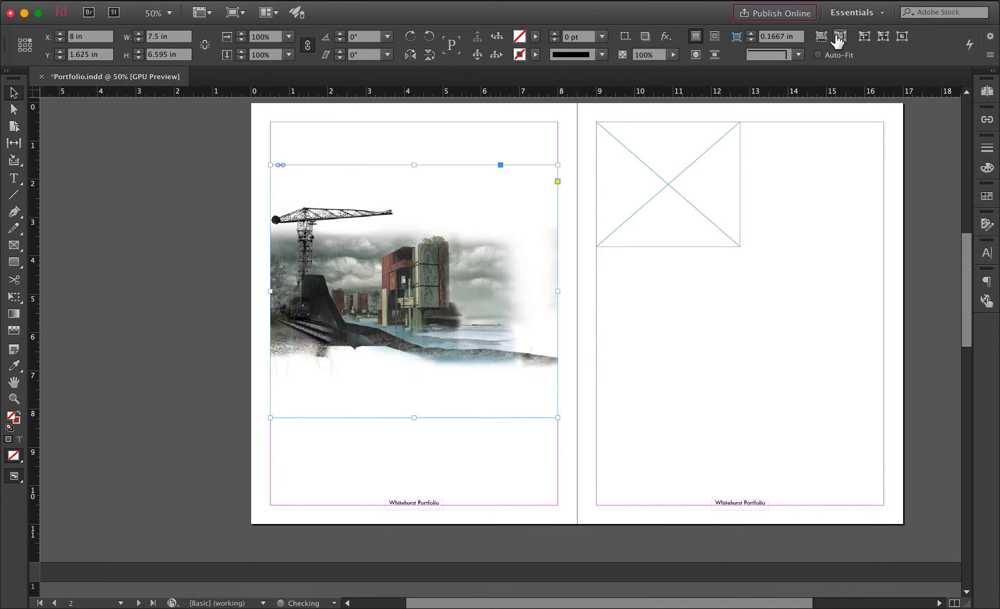
double_click(462, 256)
drag(558, 377, 624, 418)
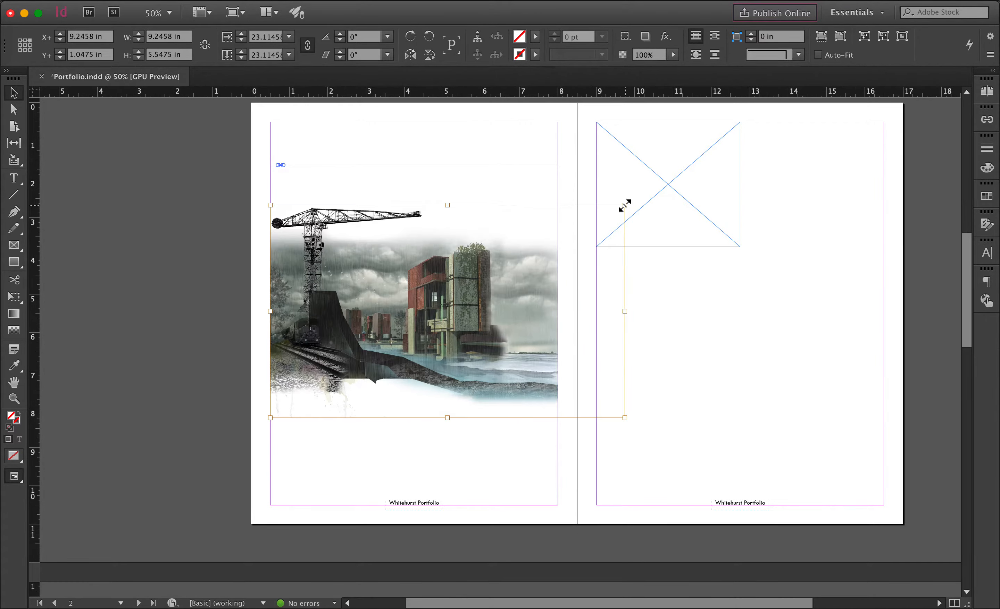
drag(624, 205, 662, 166)
click(772, 390)
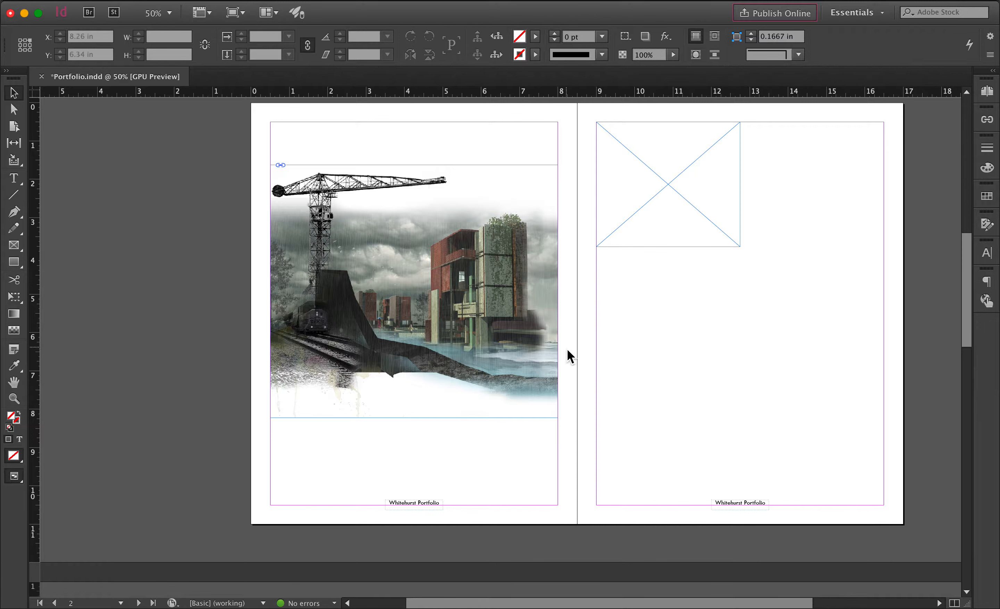
- Compare selecting the image content with the Selection tool and with the Direct Selection tool
click(427, 294)
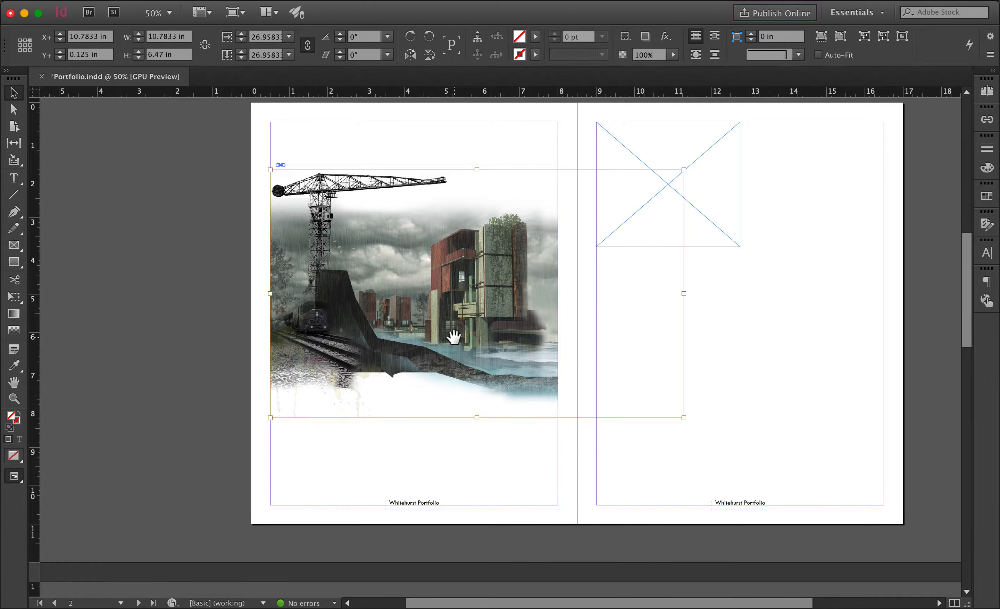
click(157, 159)
click(14, 110)
click(424, 223)
click(361, 155)
click(14, 93)
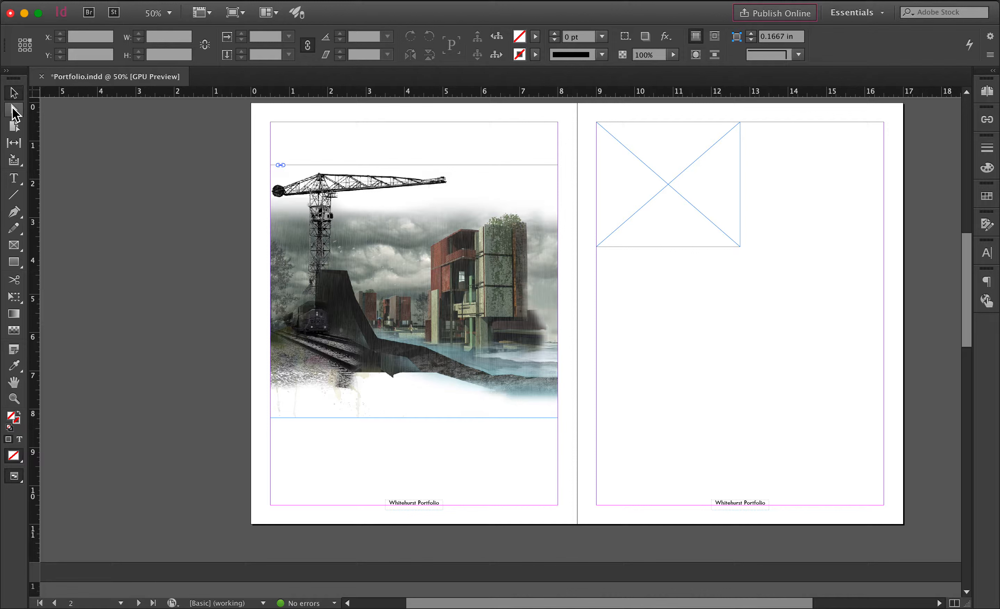
click(14, 109)
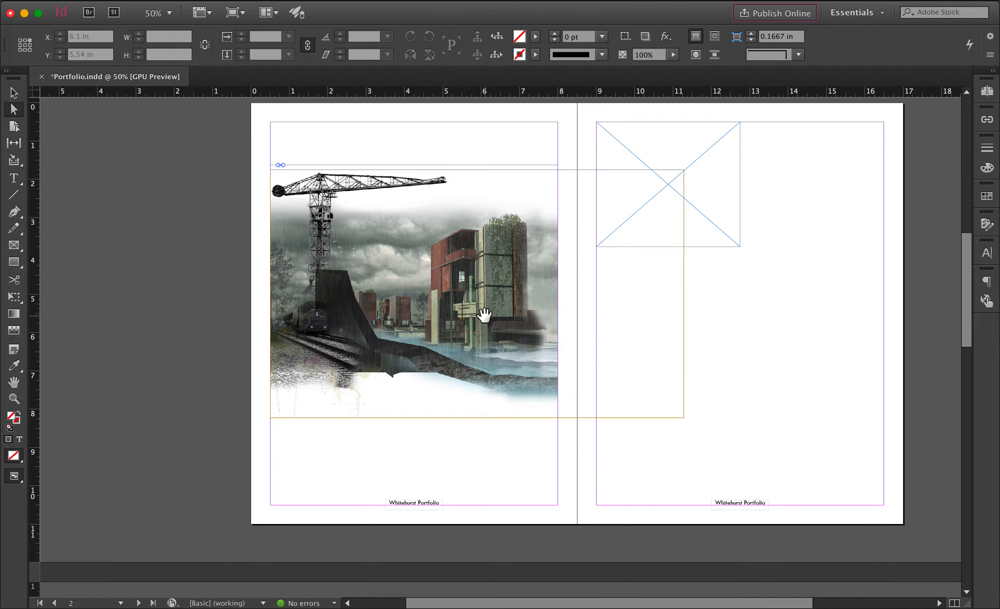
click(491, 287)
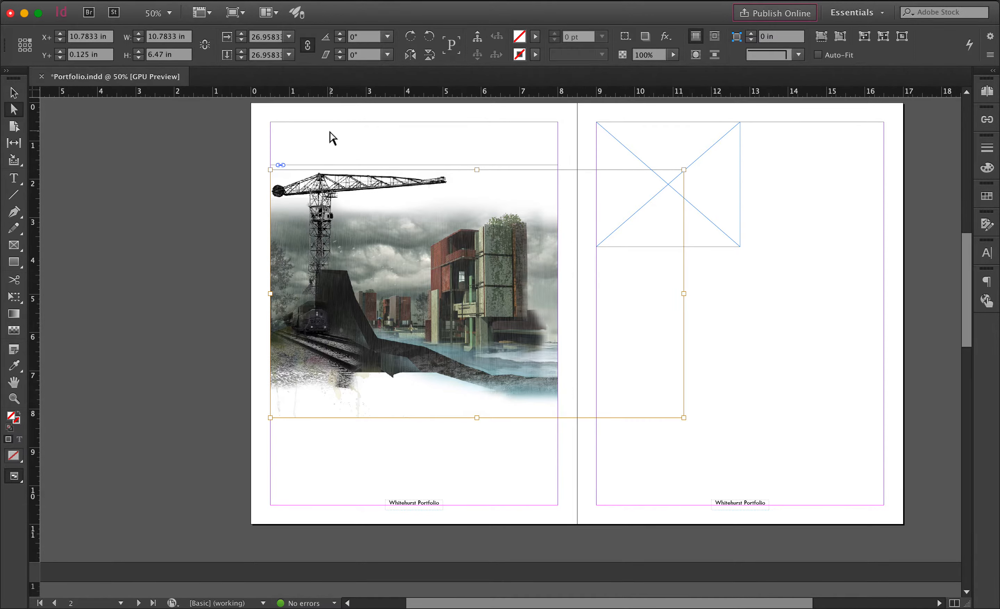
click(332, 139)
- Select the image content with the Selection tool and nudge it slightly upward inside the page 2 frame
click(14, 93)
click(380, 235)
key(super+shift+a)
double_click(460, 261)
drag(459, 262, 486, 292)
click(522, 451)
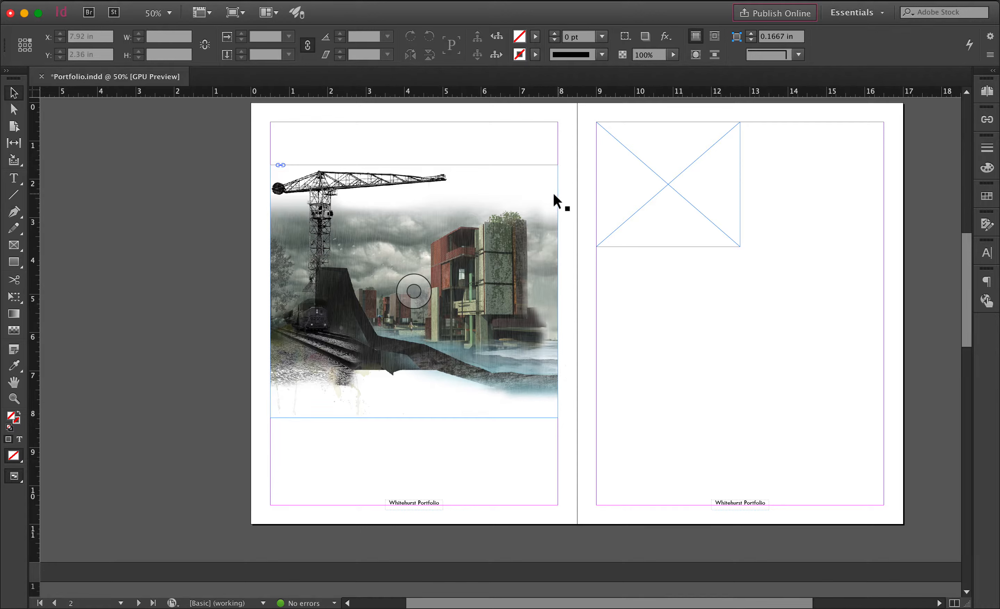
- Move the page 2 frame with its image down to Y 2.2025 in, keeping it between the side margins
click(341, 0)
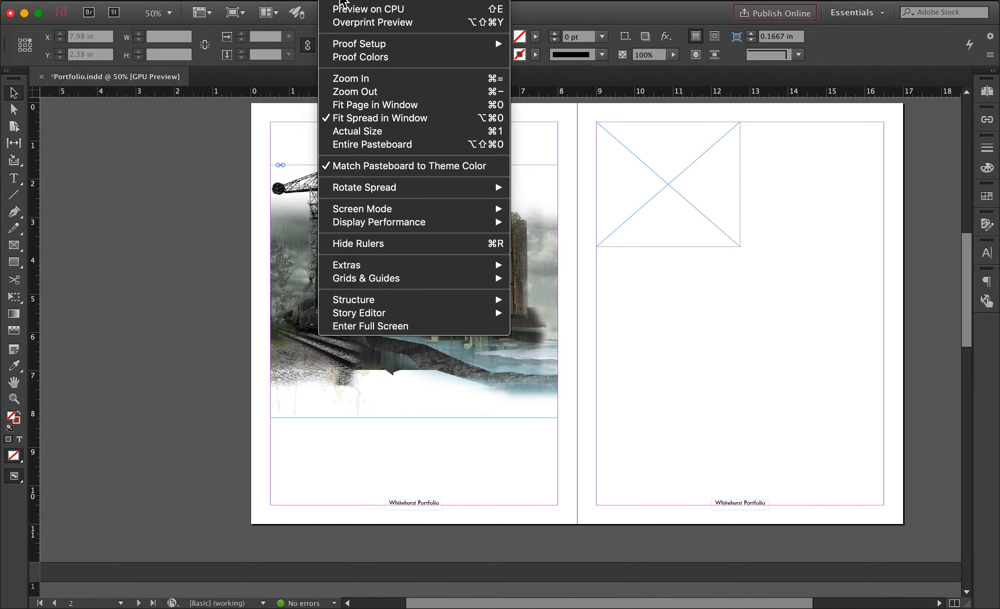
click(806, 366)
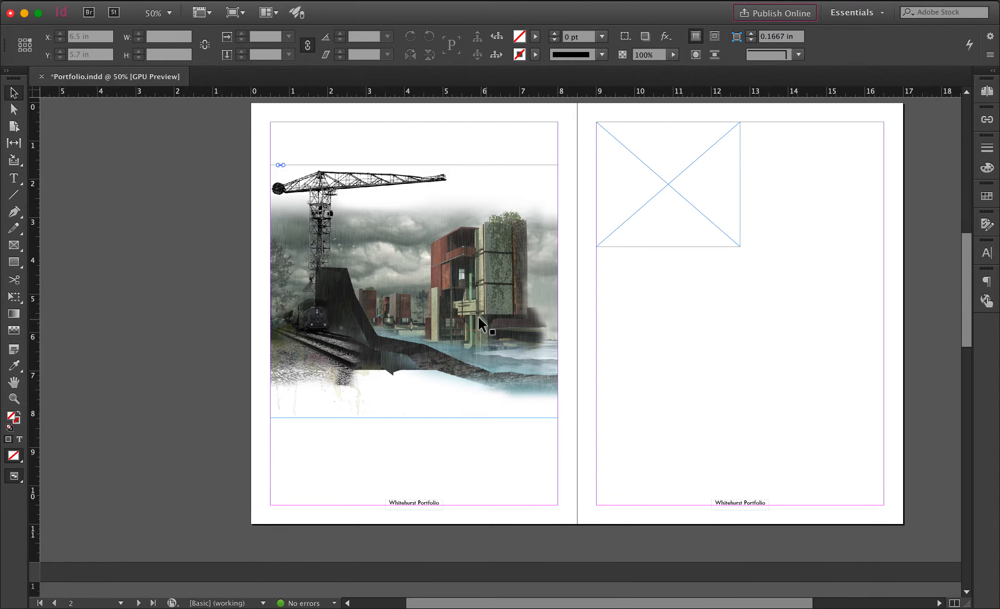
drag(489, 318, 480, 356)
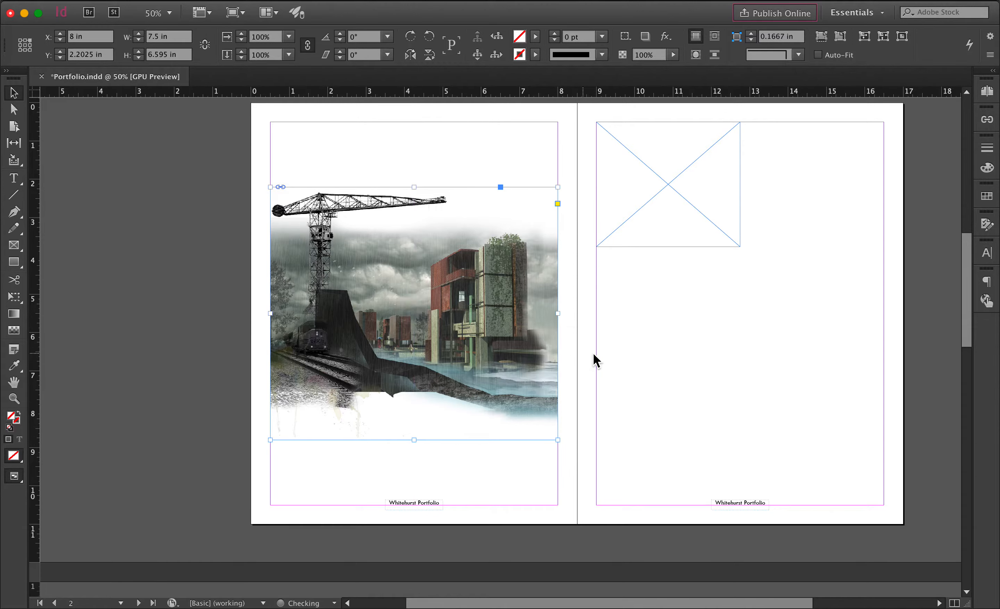
click(594, 357)
- Check the Smart Guides option in the grids and guides settings
click(346, 4)
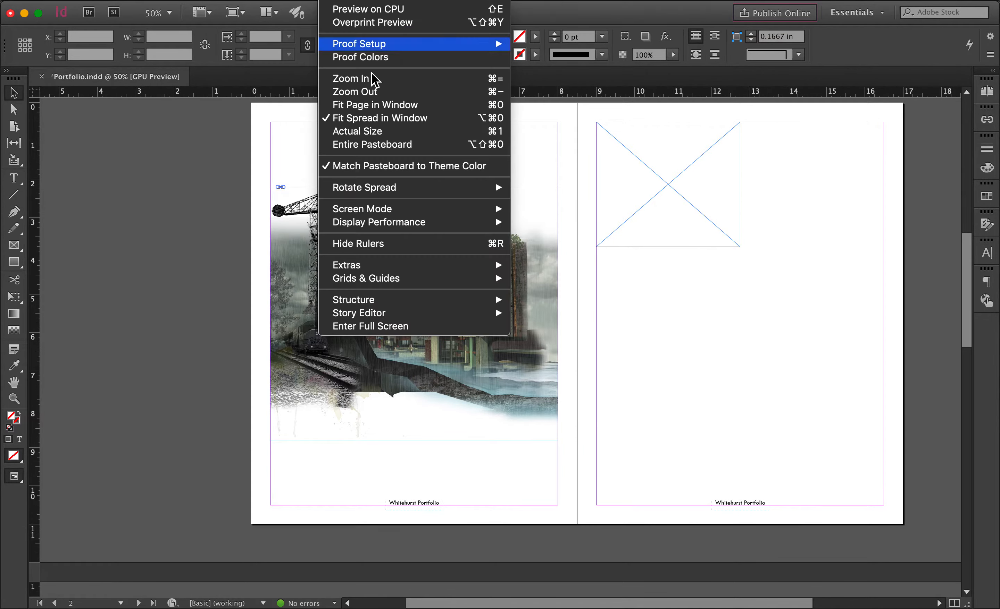
mouse_move(406, 283)
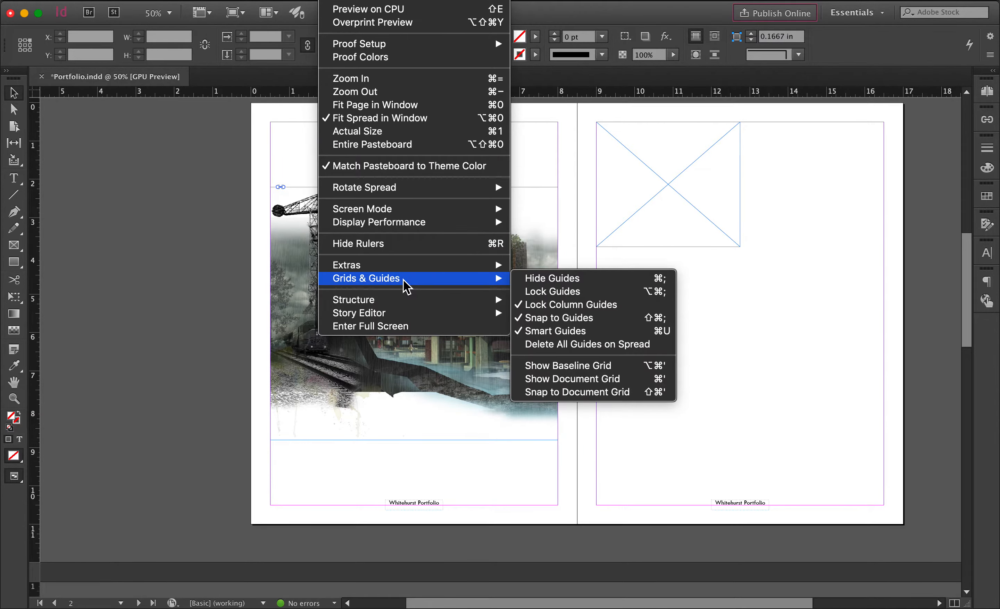
click(578, 335)
- Test the smart guides by moving the page 2 frame up to Y 2.13 in and back down to Y 2.2025 in
mouse_move(504, 334)
mouse_down()
mouse_move(517, 335)
mouse_move(505, 338)
mouse_move(502, 240)
mouse_move(504, 335)
mouse_up()
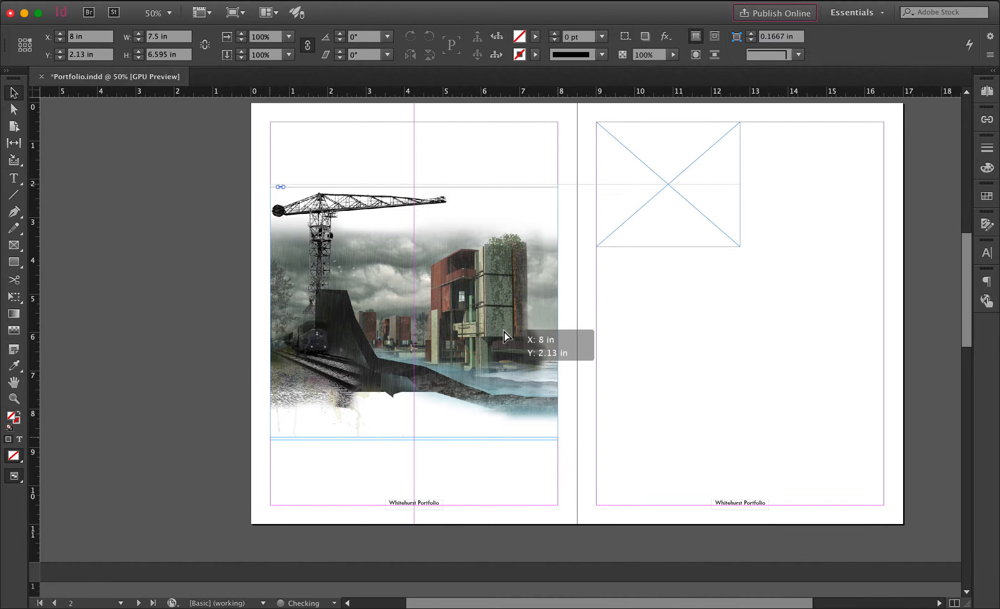
drag(504, 331, 504, 330)
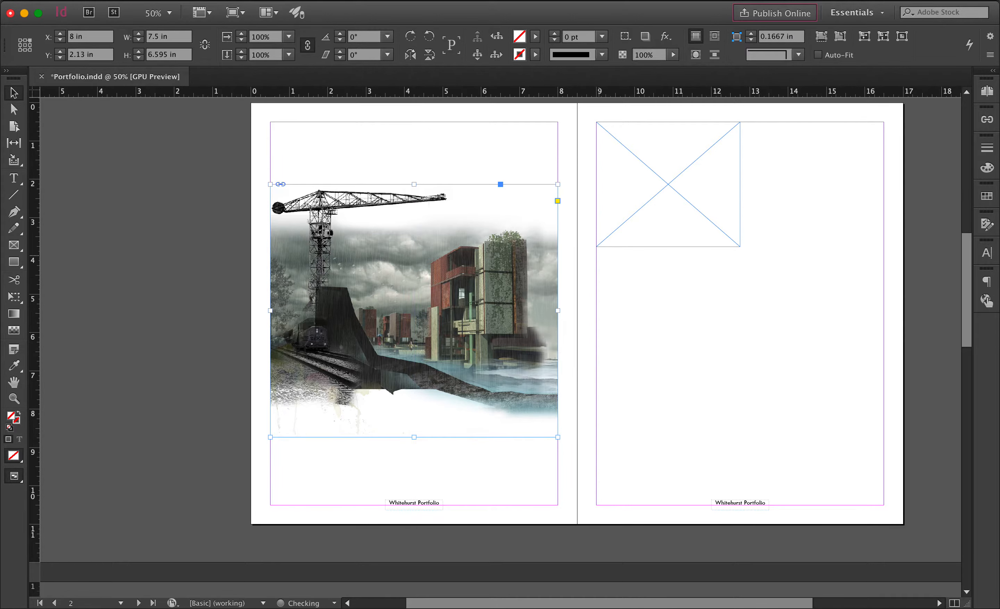
click(632, 317)
drag(484, 230, 484, 233)
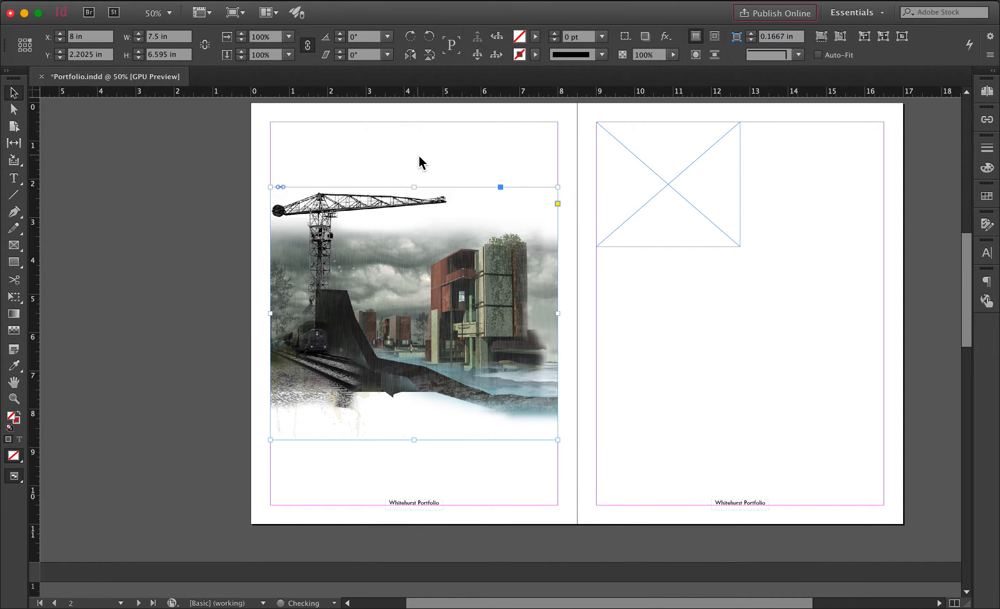
click(418, 143)
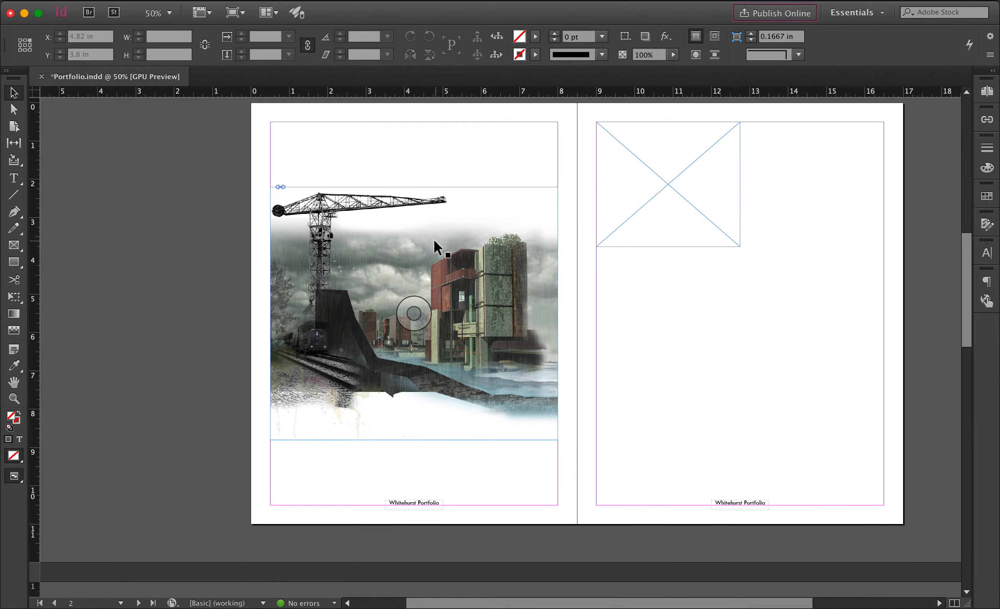
- Check which display performance quality is set for the document view
click(320, 7)
click(524, 356)
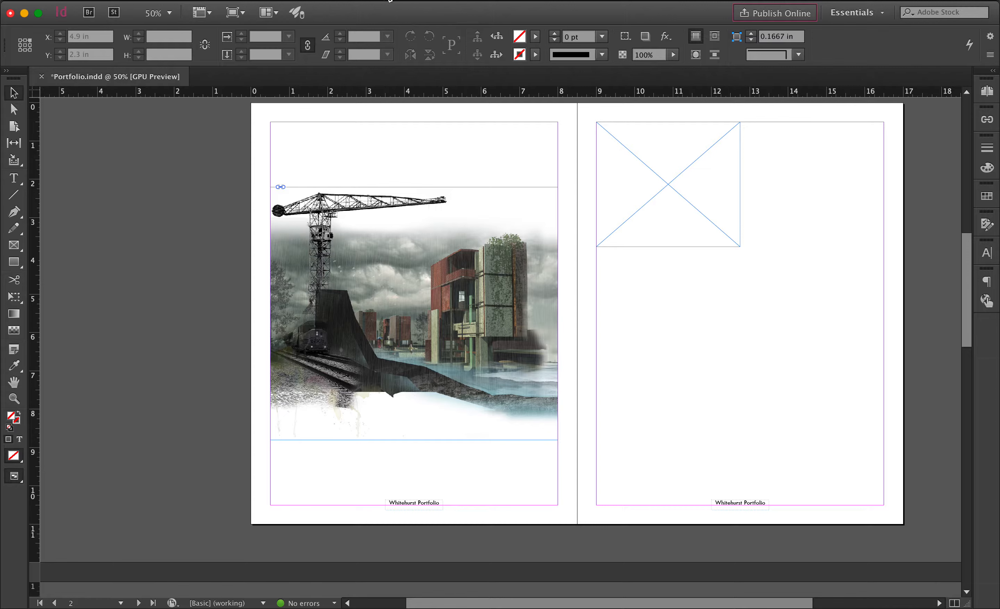
click(349, 5)
mouse_move(423, 225)
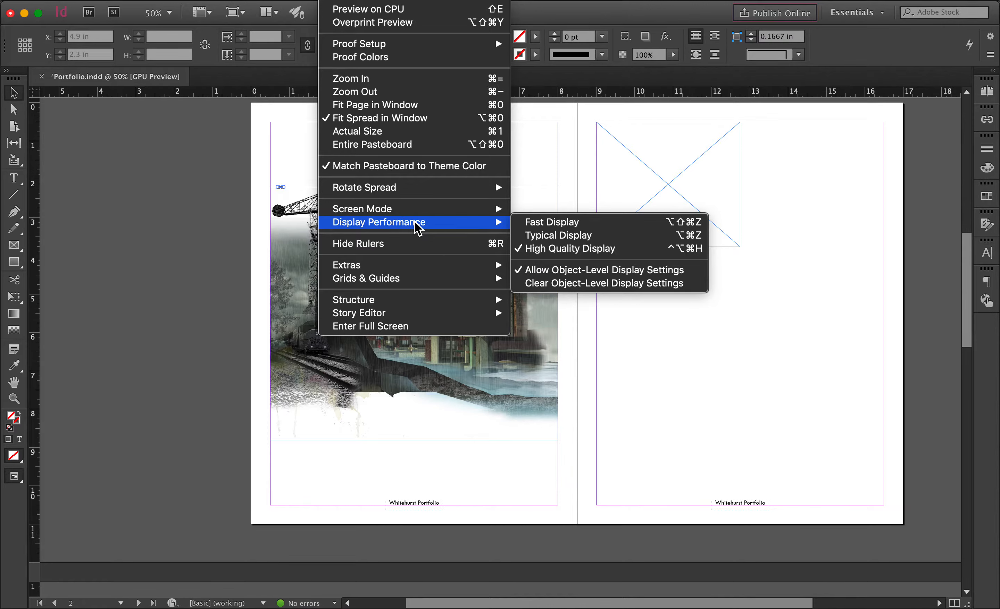
click(223, 158)
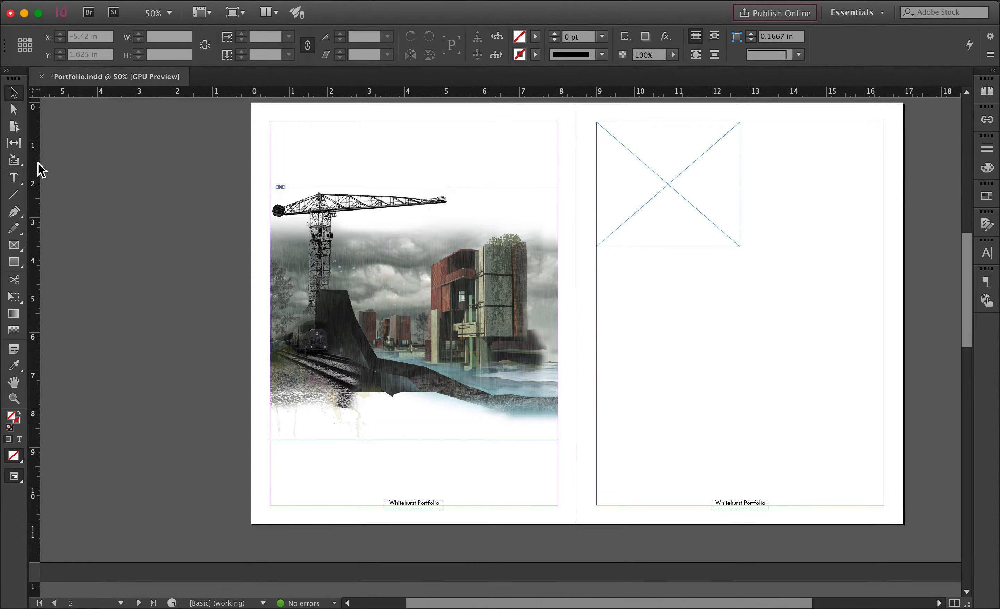
- Add a horizontal guide at Y 4.66 in and a vertical guide set to X 2 in on page 2
drag(36, 162, 360, 175)
drag(342, 93, 336, 282)
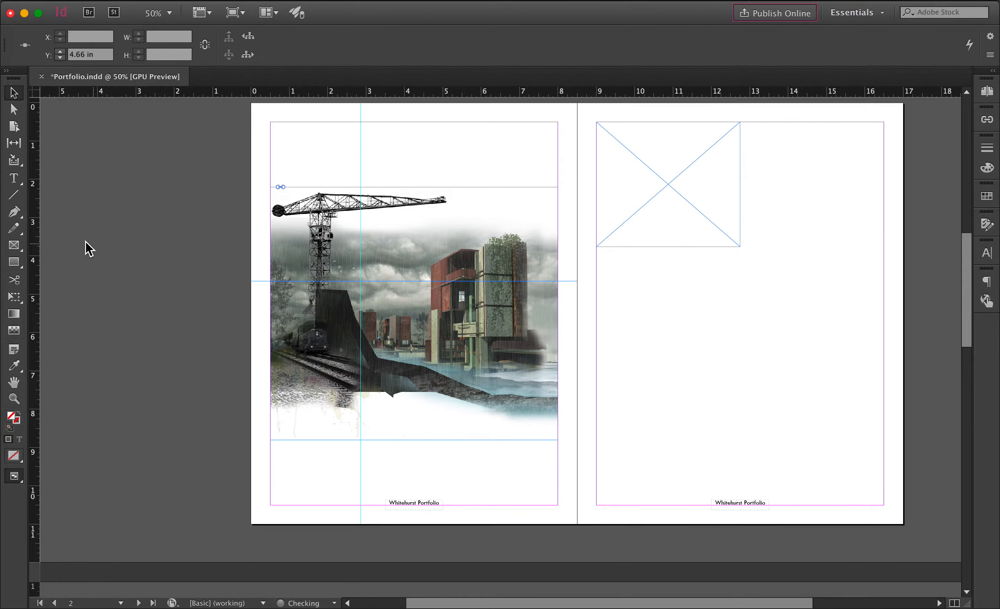
click(384, 176)
click(360, 149)
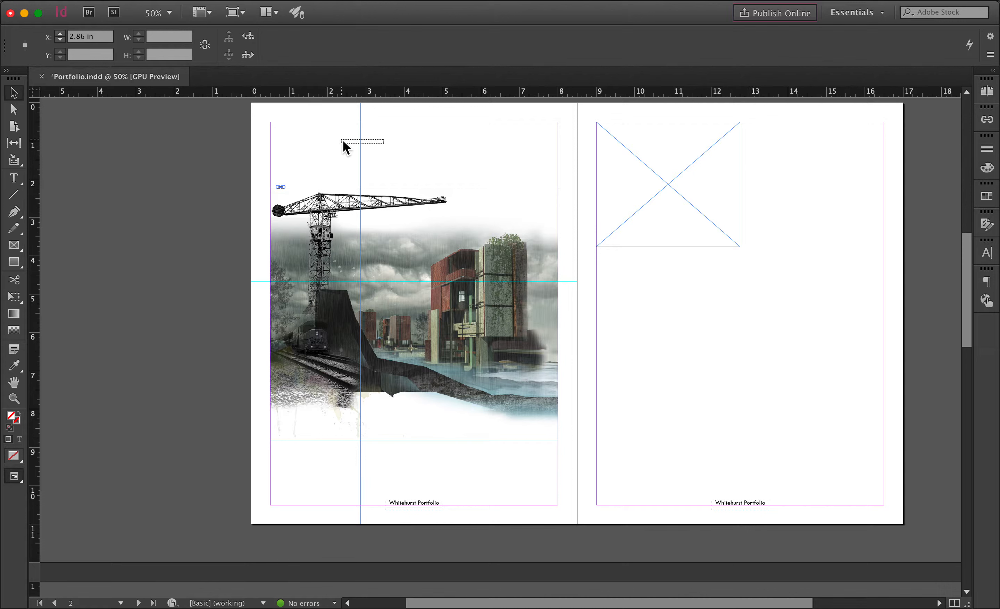
drag(103, 36, 63, 36)
key(Return)
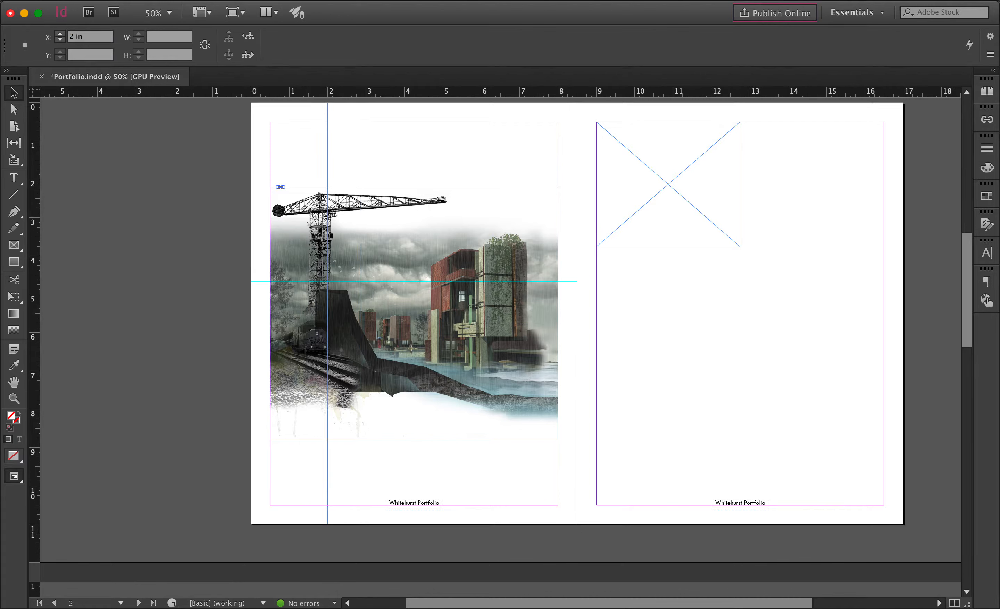
click(127, 201)
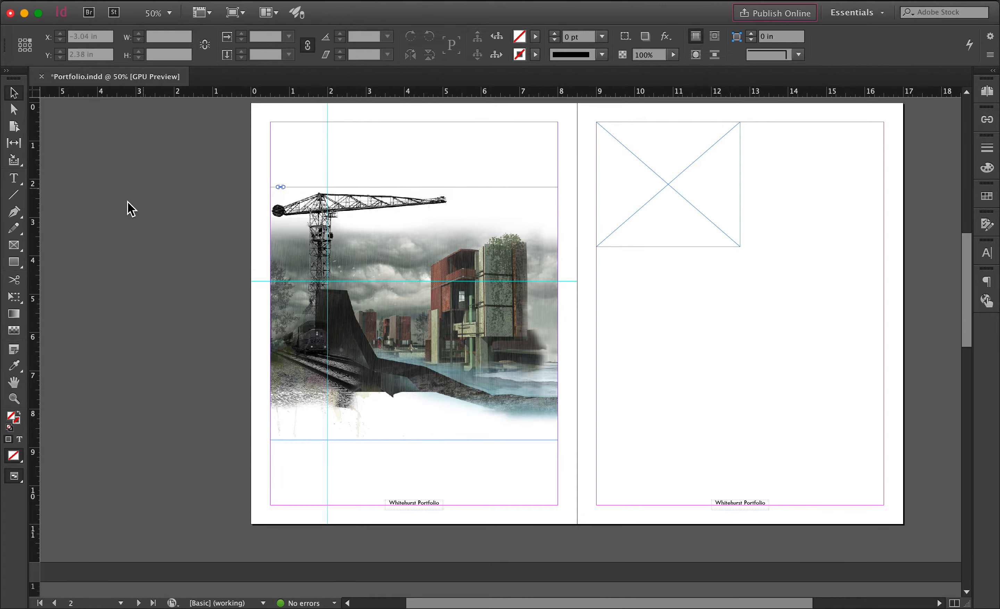
- Add two more vertical guides on page 2, one at about X 4 in and one set to X 6 in
drag(36, 204, 405, 177)
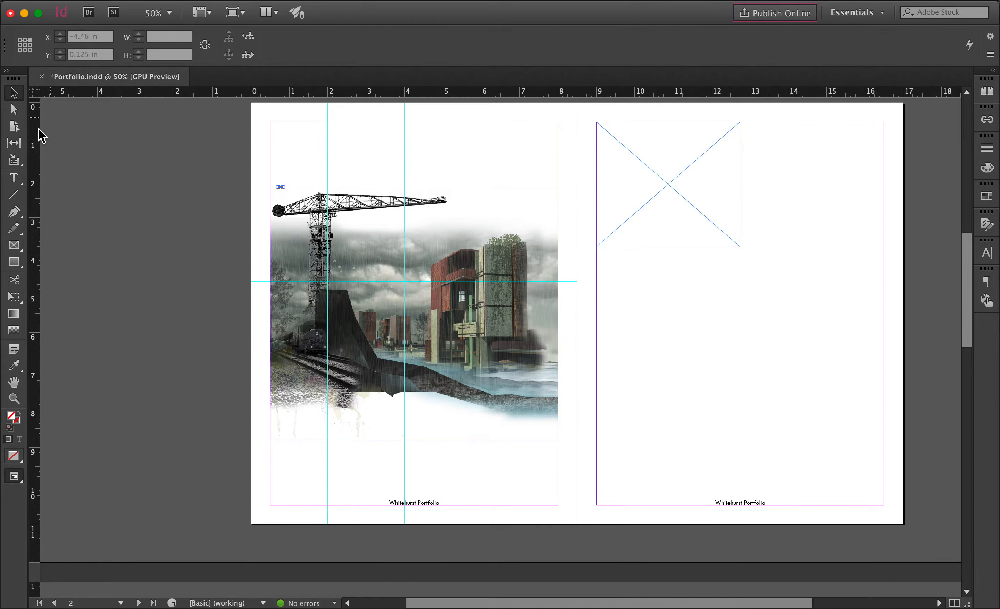
drag(38, 152, 480, 164)
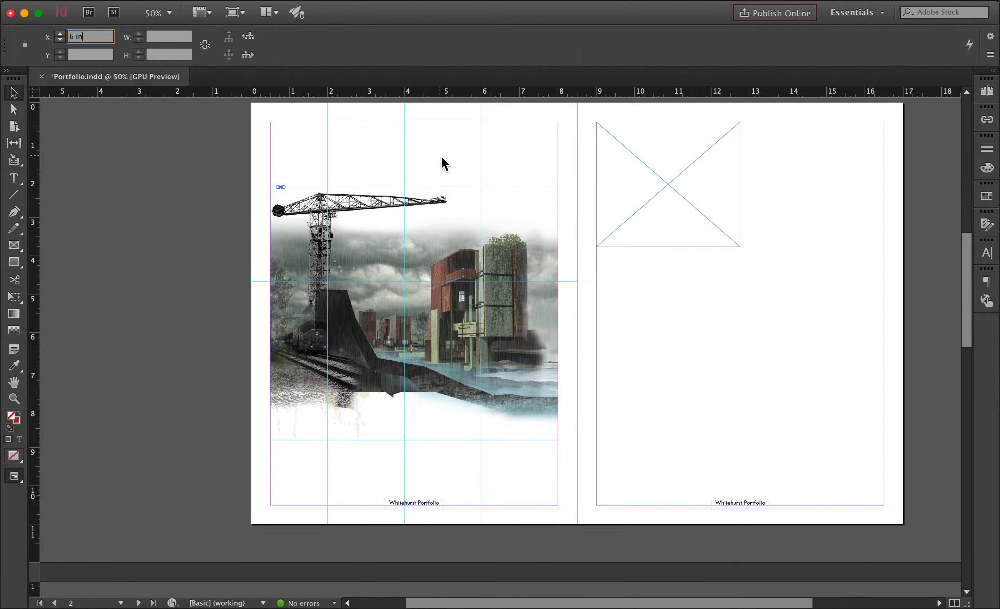
drag(483, 155, 495, 153)
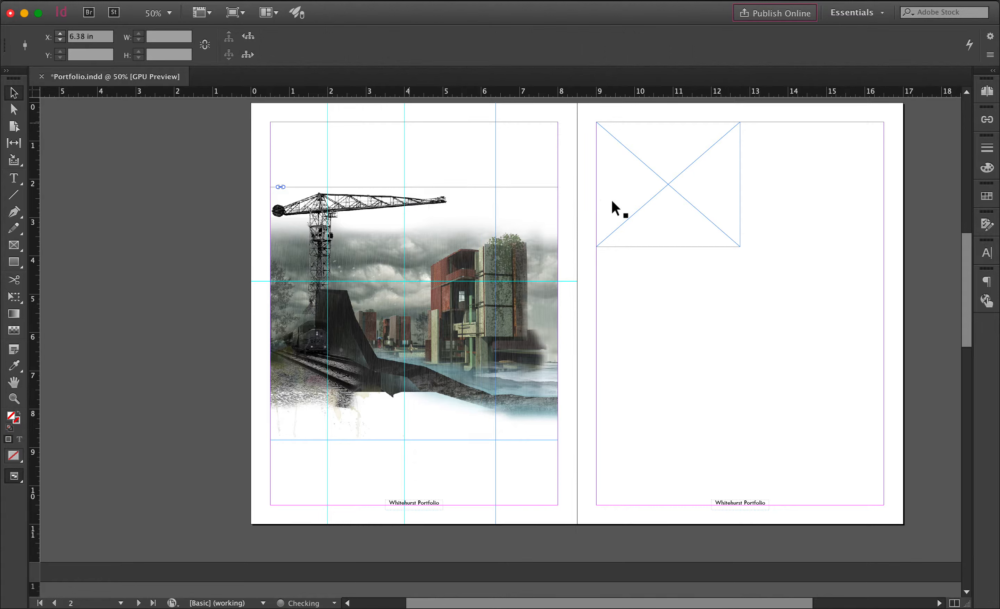
triple_click(80, 37)
text(6)
key(Return)
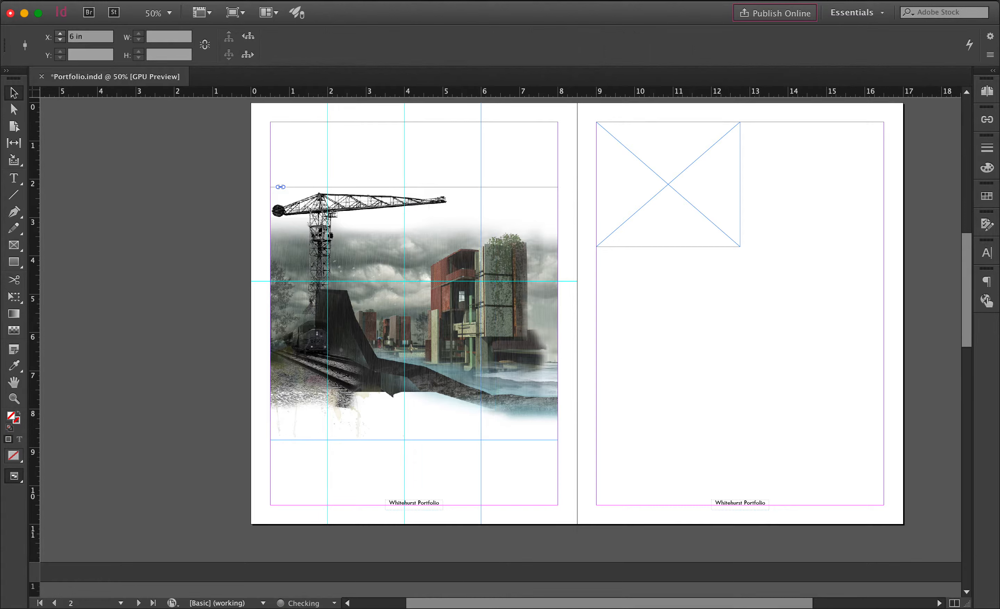
click(494, 153)
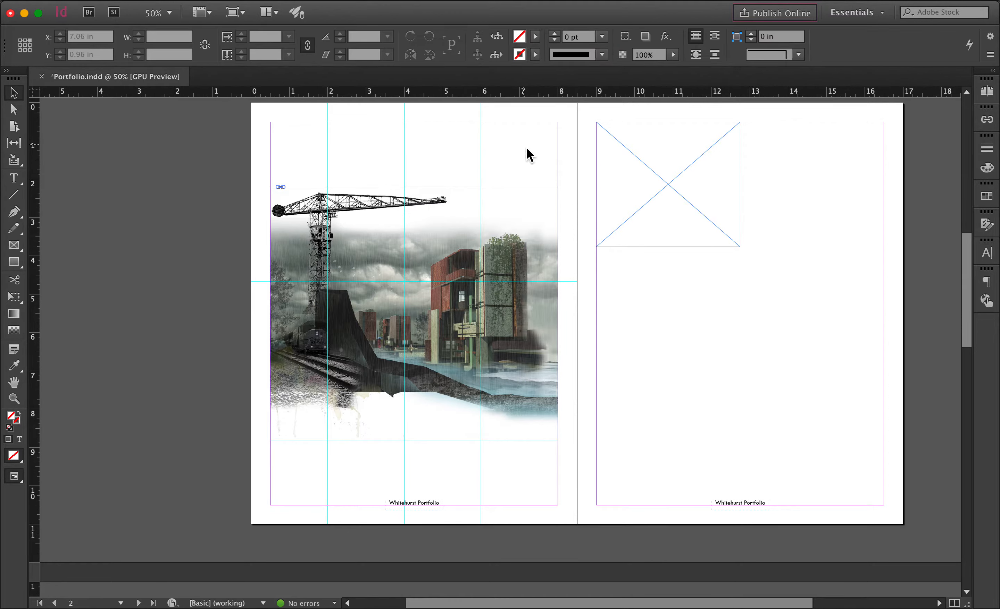
- Delete the three vertical guides and the horizontal guide from page 2
drag(542, 158, 232, 127)
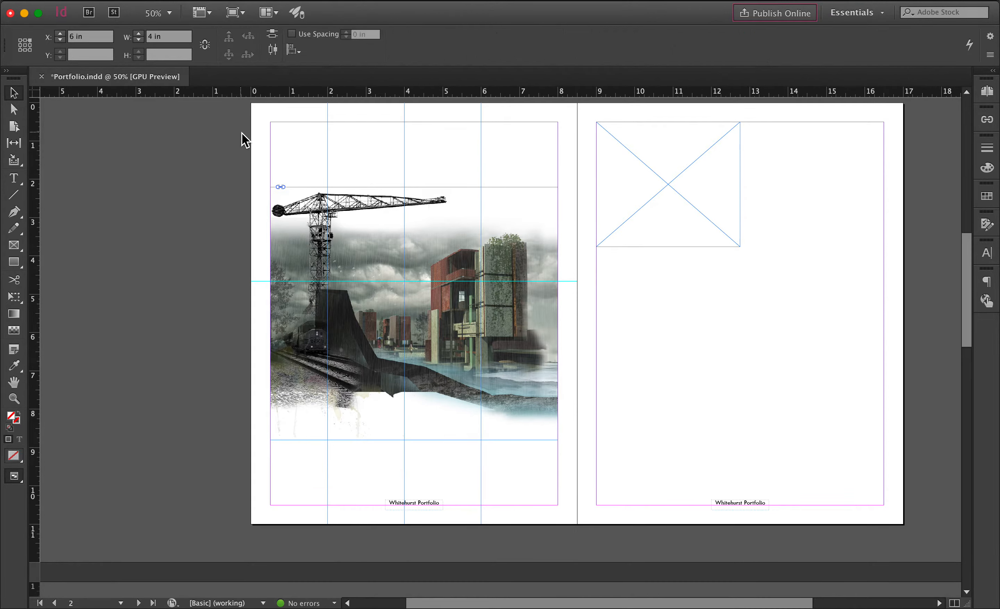
key(Delete)
drag(265, 257, 245, 316)
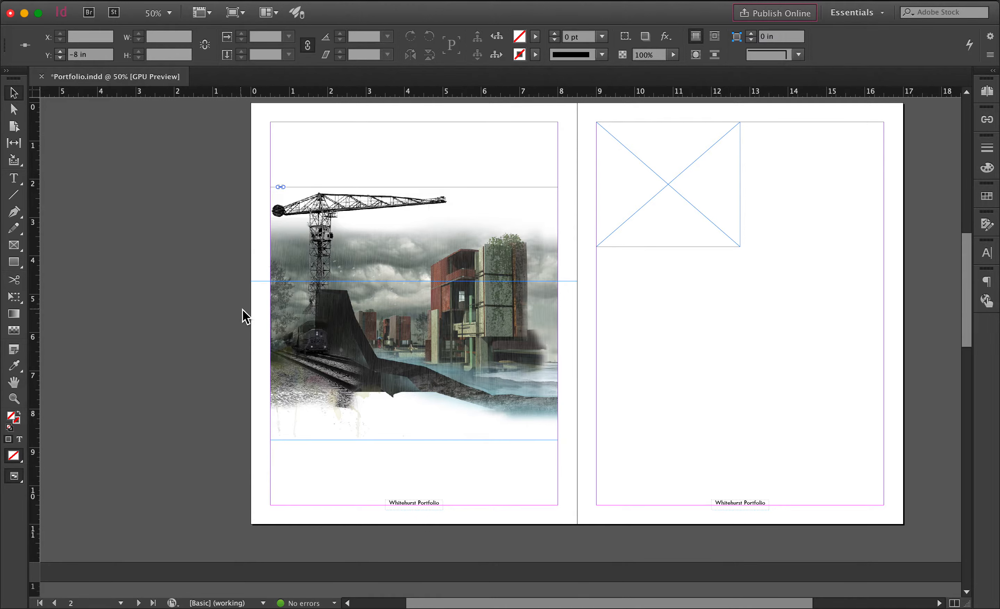
key(Delete)
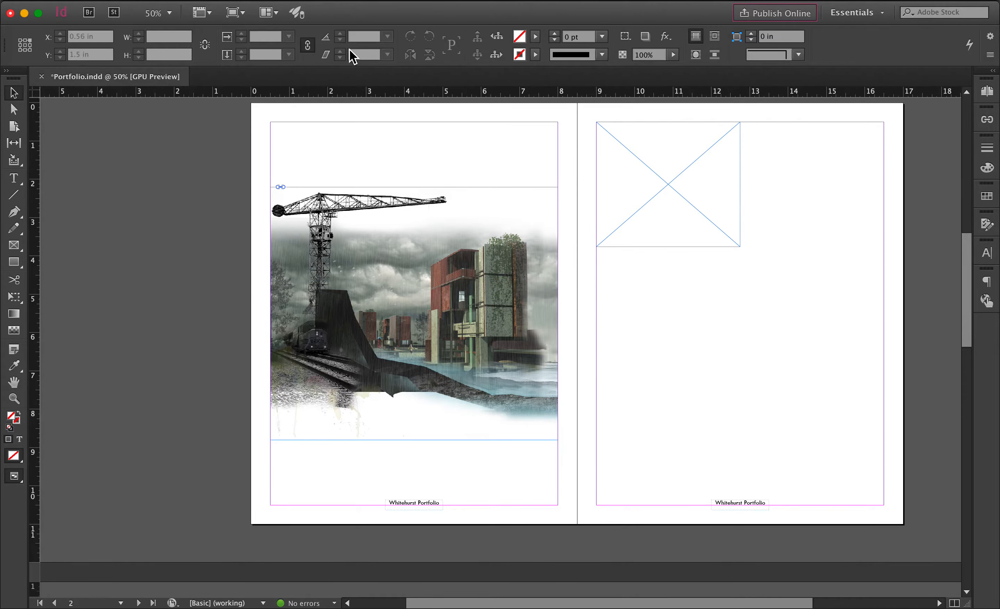
- Show the document grid and inspect it over the spread
click(338, 5)
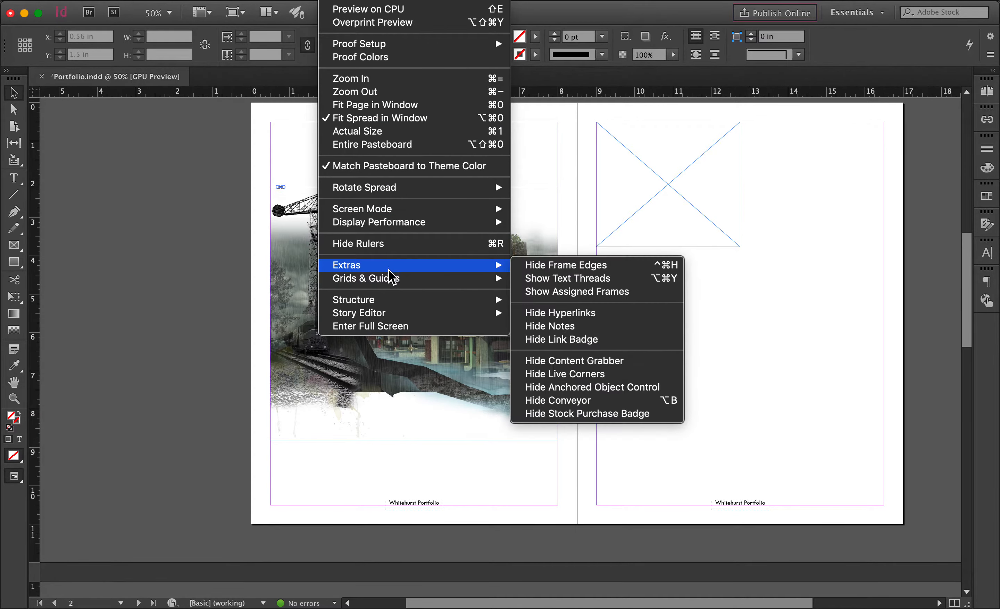
mouse_move(396, 282)
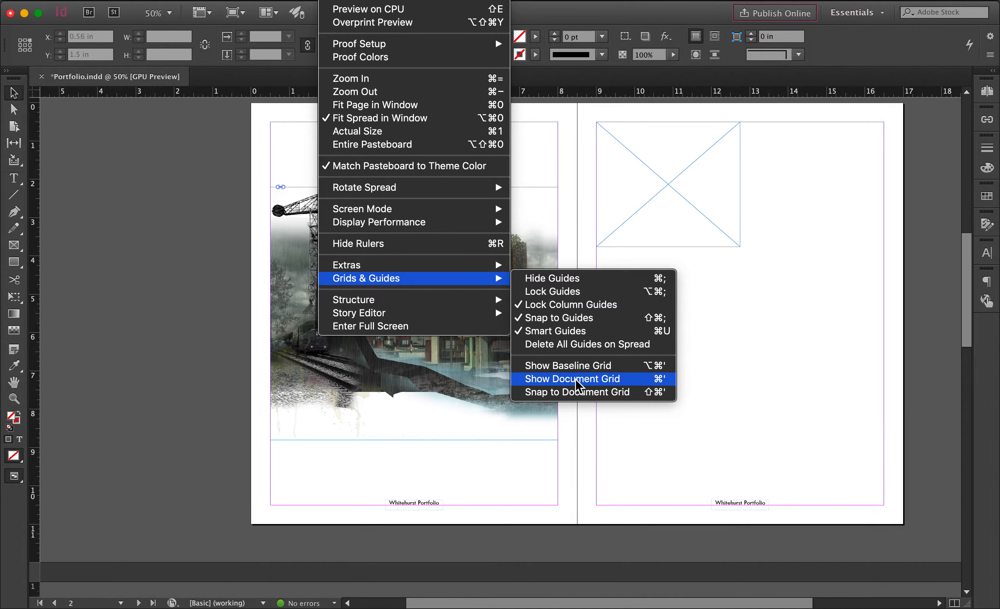
click(577, 386)
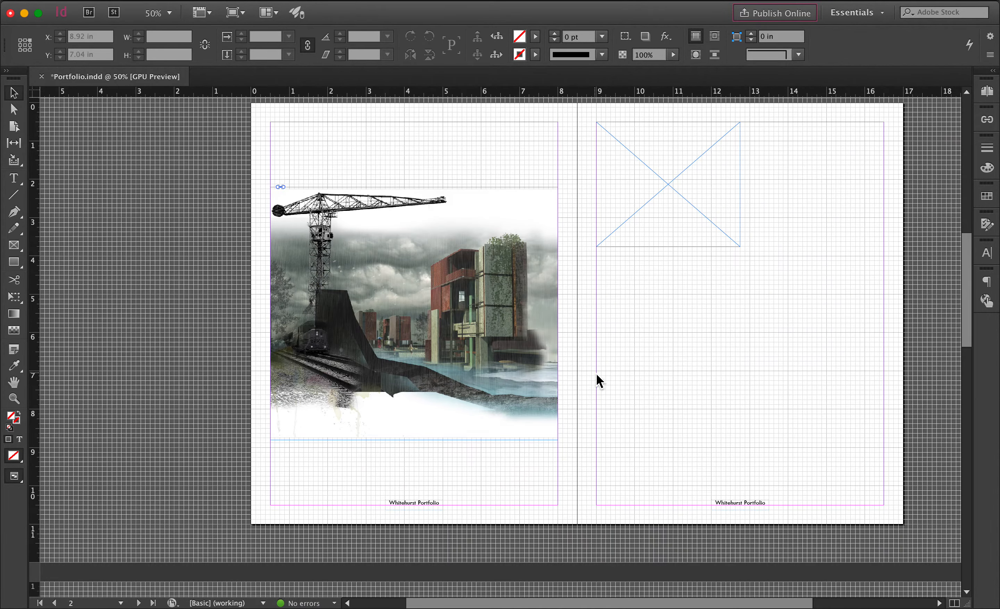
scroll(540, 267, up, 2)
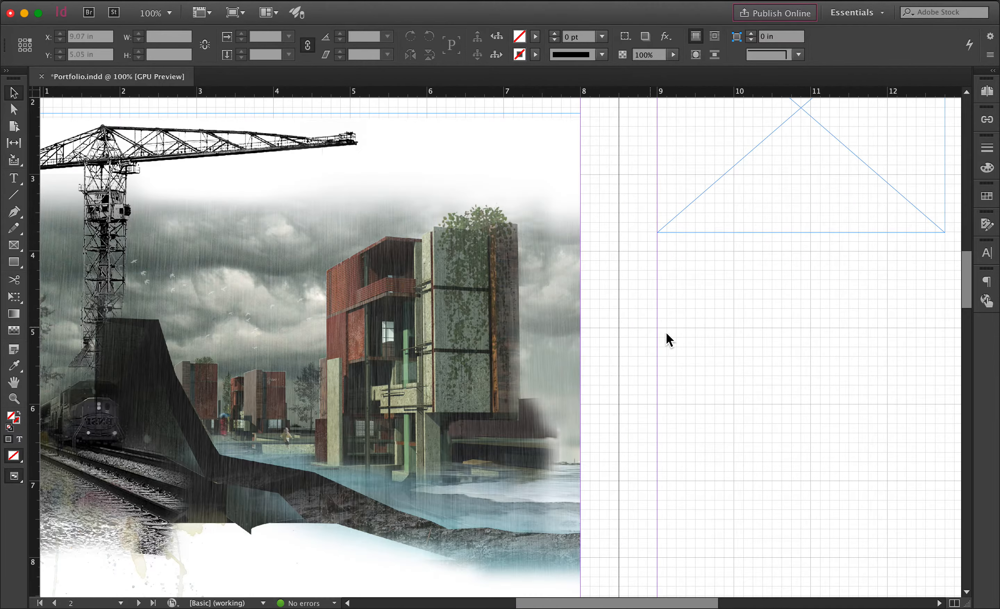
scroll(665, 332, down, 2)
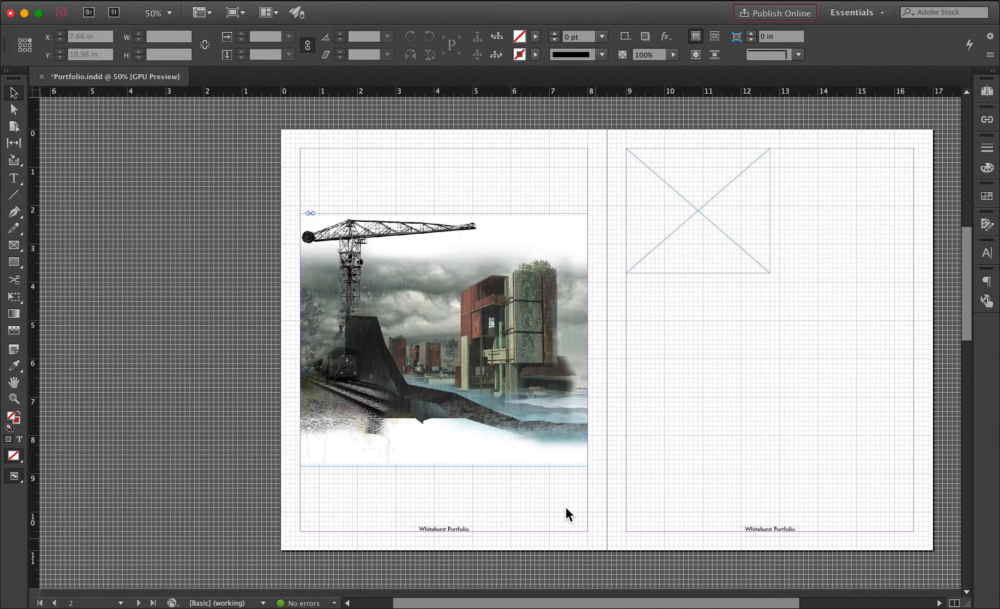
scroll(536, 470, down, 2)
scroll(531, 353, up, 3)
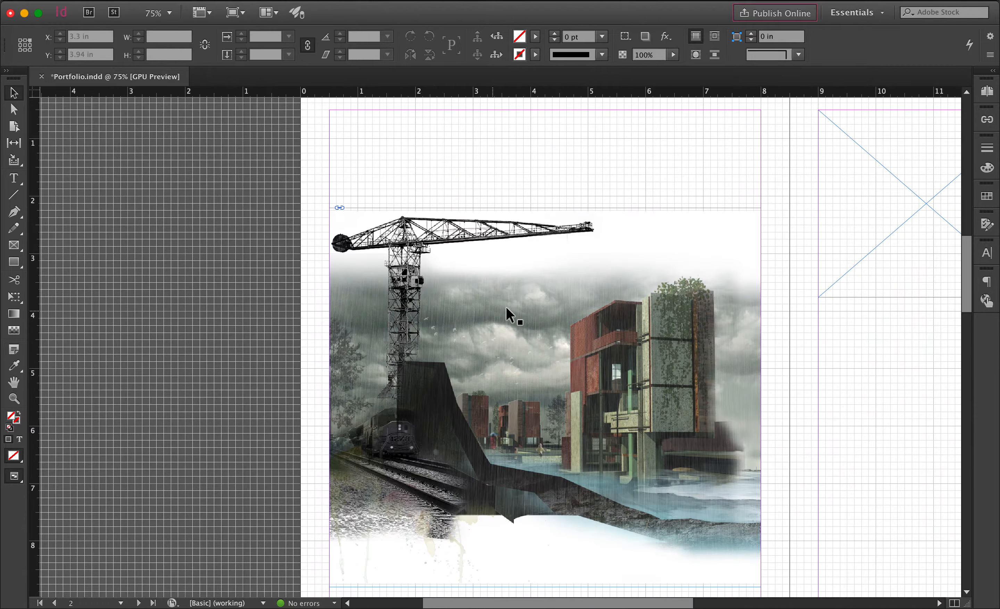
- Turn on snapping to the document grid
click(605, 231)
click(532, 184)
click(339, 0)
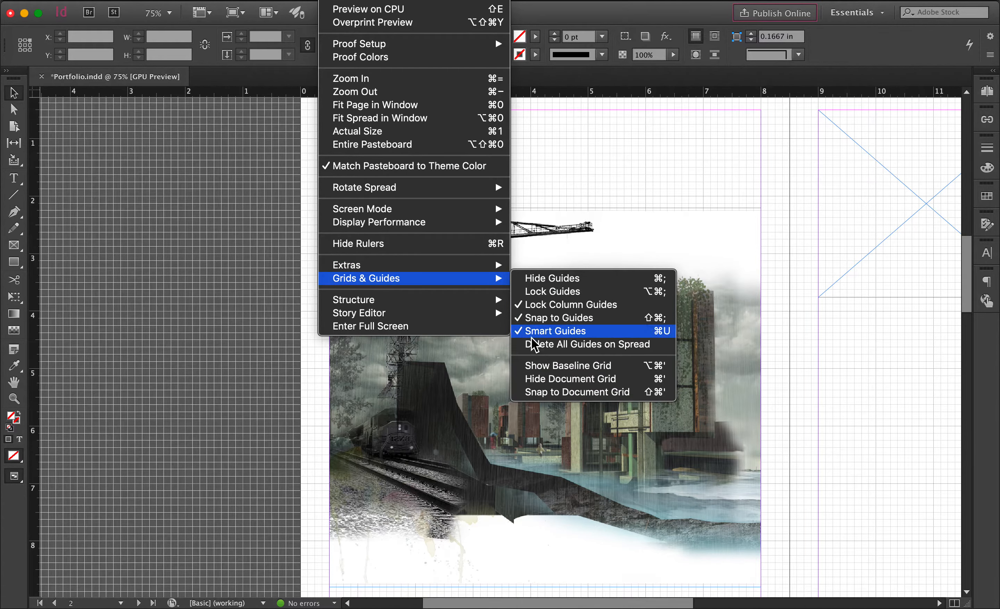
click(562, 393)
- Resize the page 2 image frame along the grid so its top edge sits at Y 1 in and its height is 8.25 in
click(583, 231)
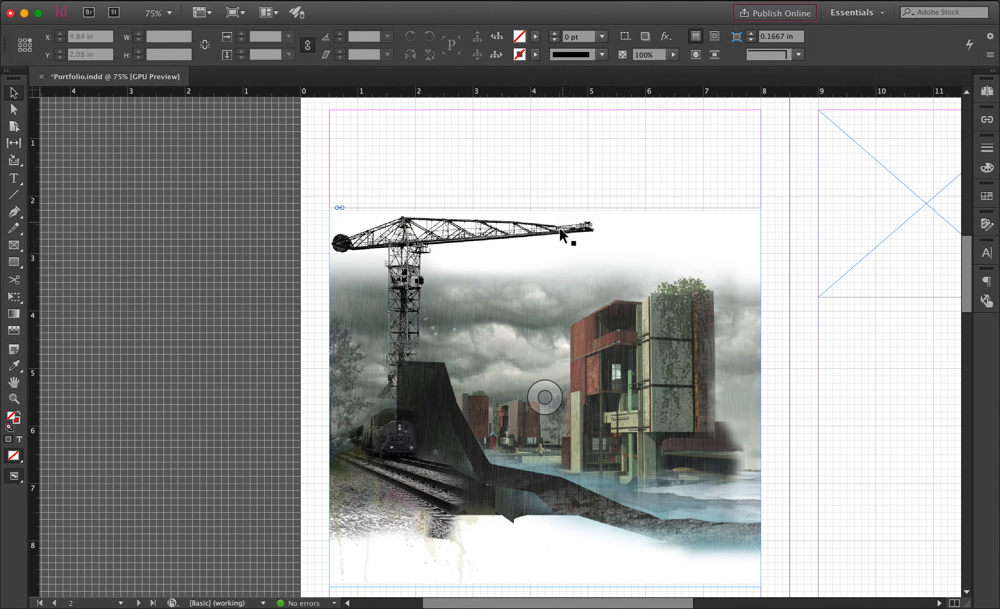
drag(545, 208, 542, 139)
click(551, 179)
click(543, 190)
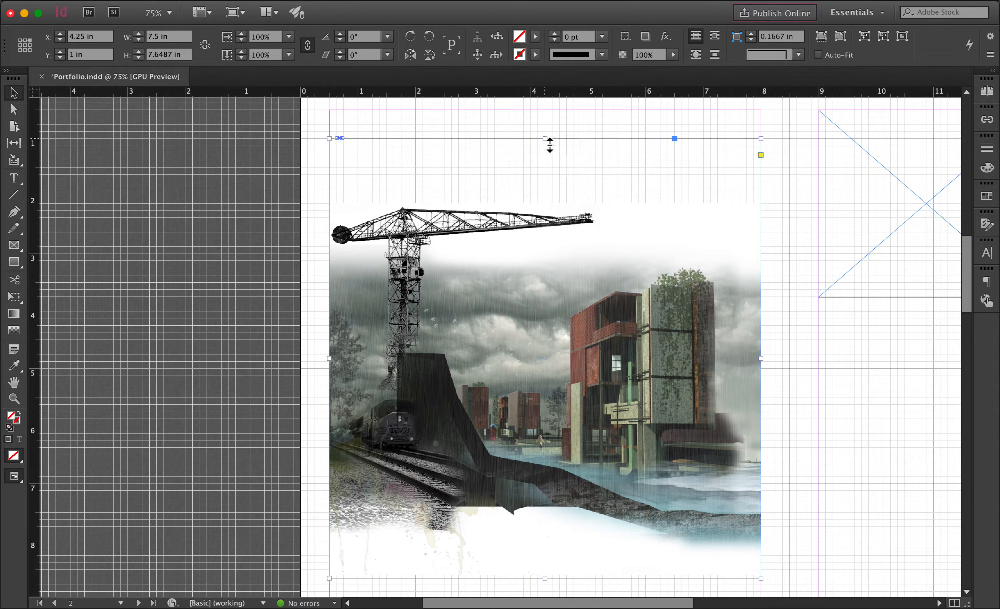
scroll(472, 193, down, 3)
scroll(506, 348, up, 3)
scroll(530, 353, up, 1)
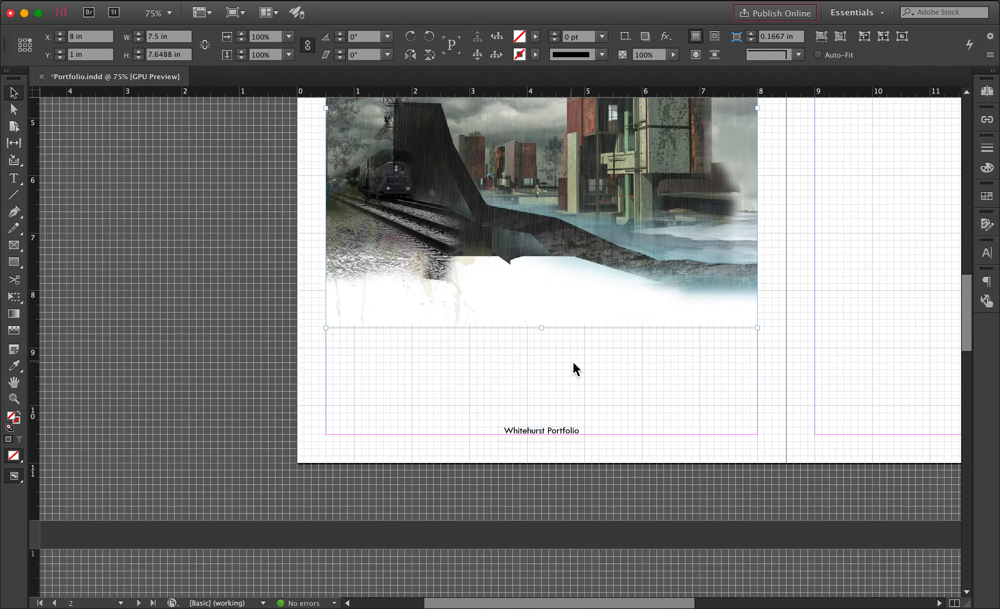
drag(541, 328, 548, 363)
scroll(541, 385, down, 2)
scroll(585, 362, up, 1)
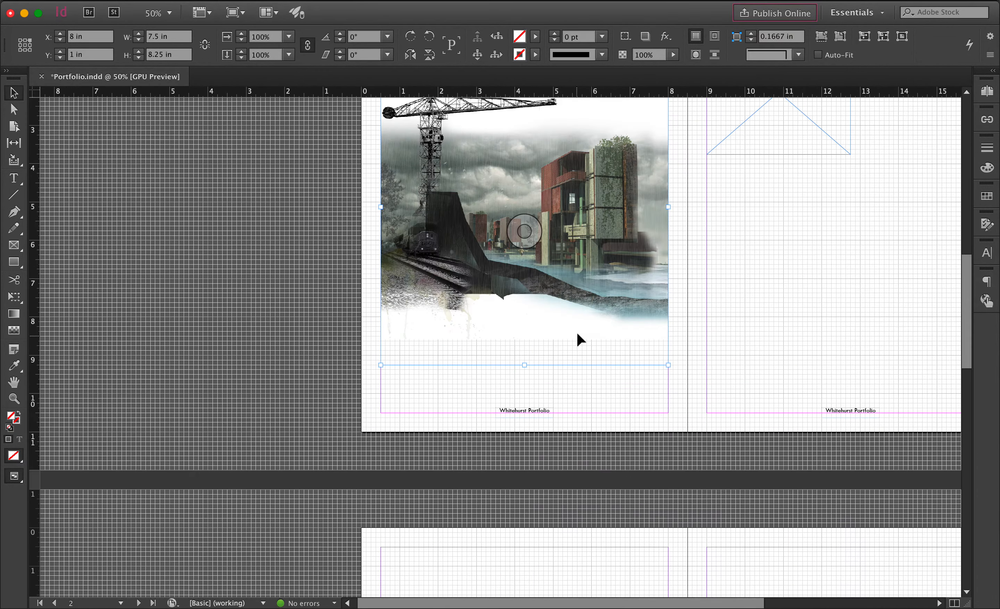
- Lower the page 2 frame's top edge to the grid line at Y 2 in, making the frame 7.25 in high
scroll(689, 598, right, 5)
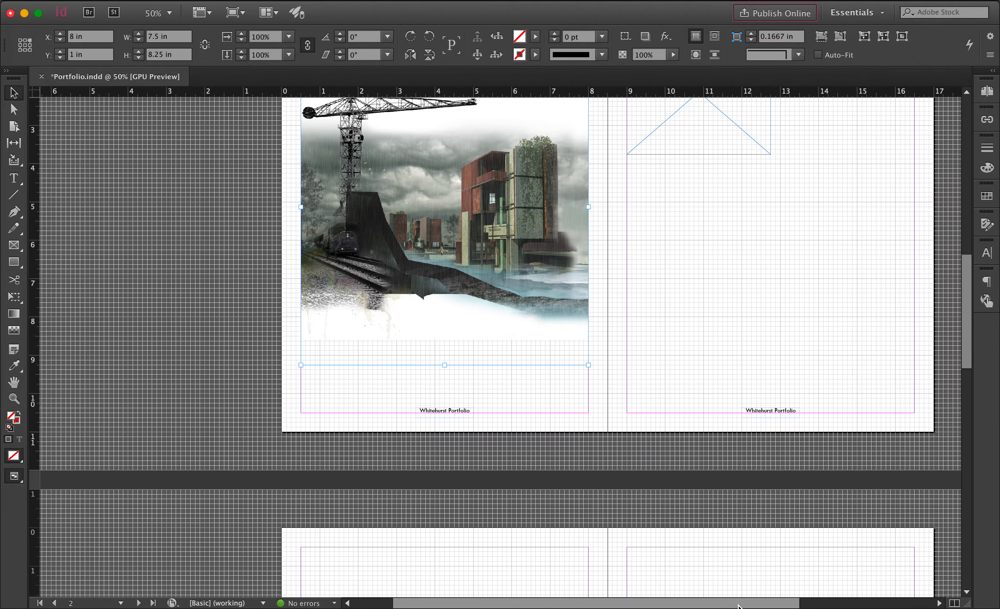
scroll(636, 456, up, 6)
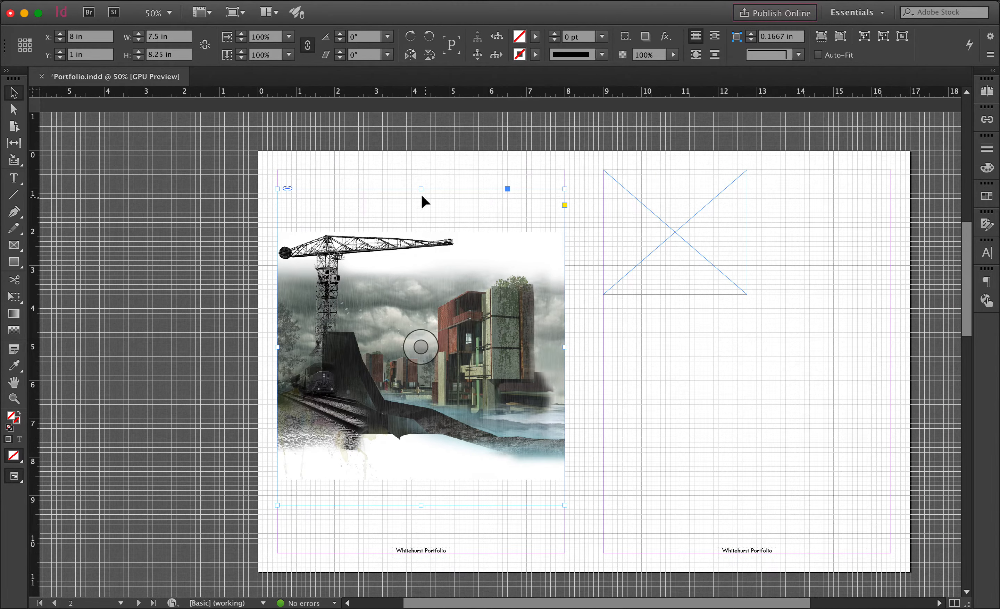
drag(421, 189, 424, 224)
drag(423, 229, 423, 227)
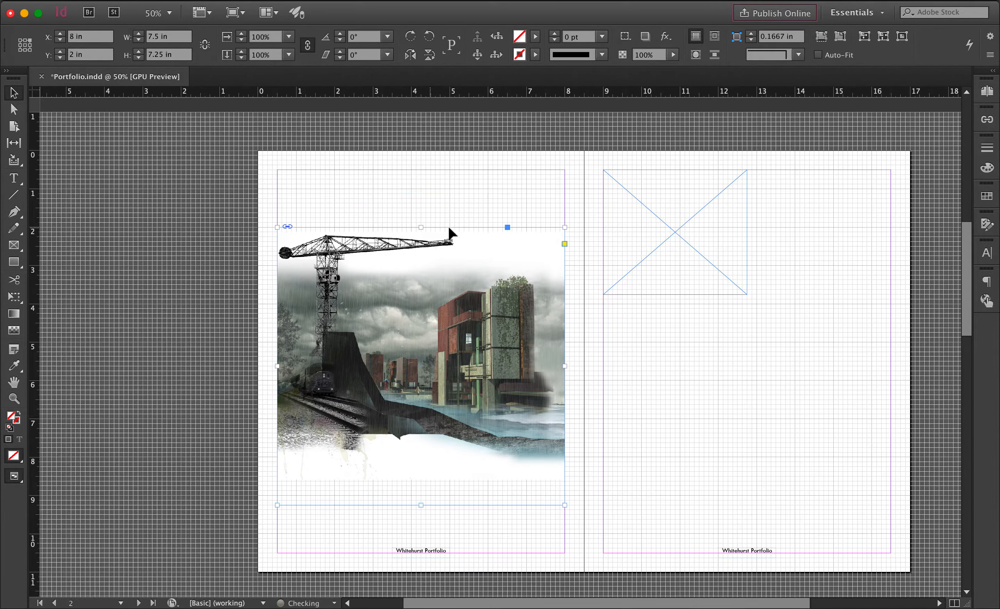
- Try fitting the image proportionally, fill the page 2 frame proportionally instead, and shift the image sideways so its left edge meets the frame's left edge
click(840, 36)
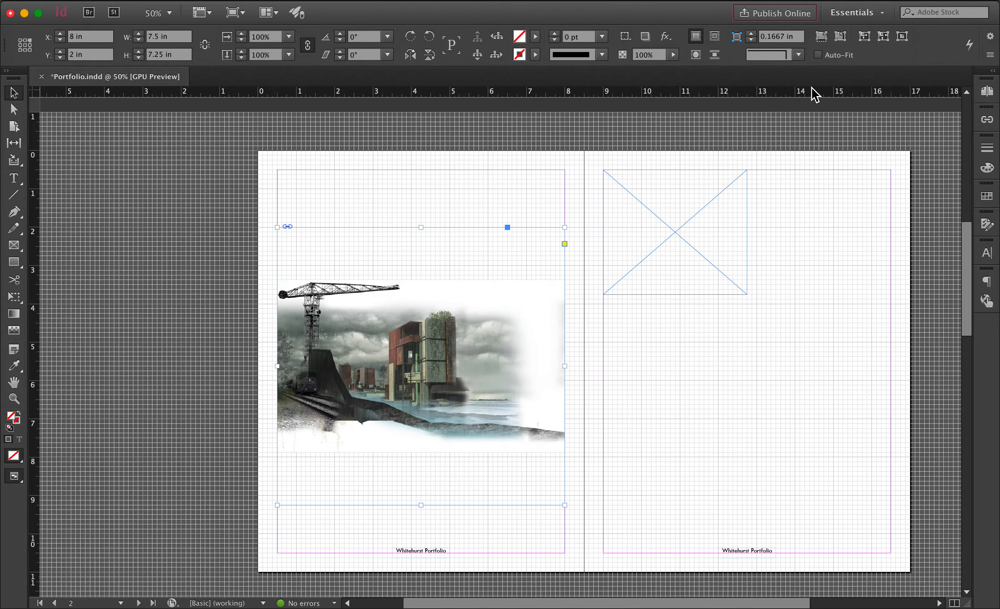
click(821, 36)
click(796, 345)
double_click(388, 292)
drag(460, 306, 534, 315)
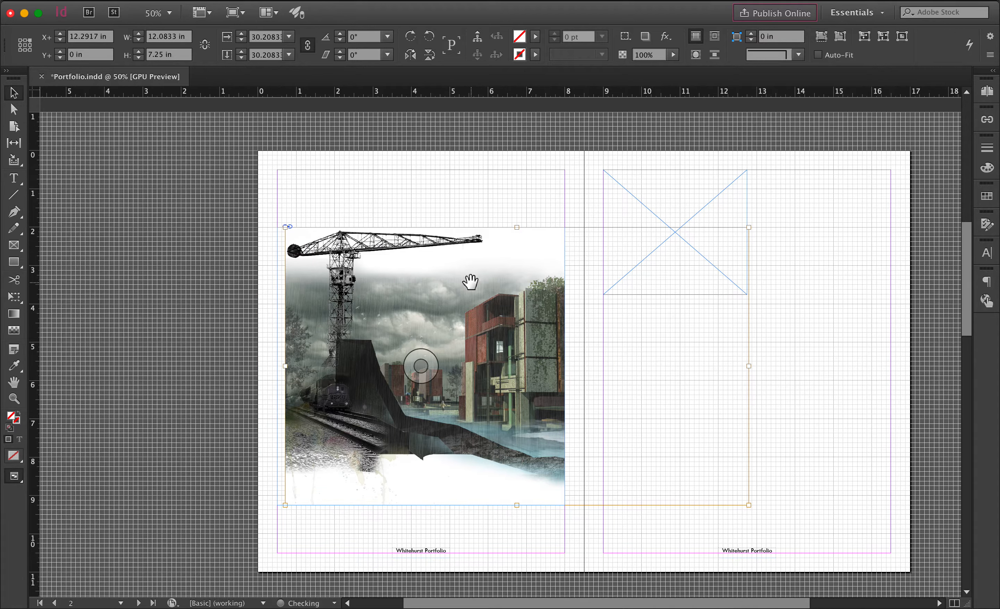
drag(470, 282, 461, 282)
click(447, 218)
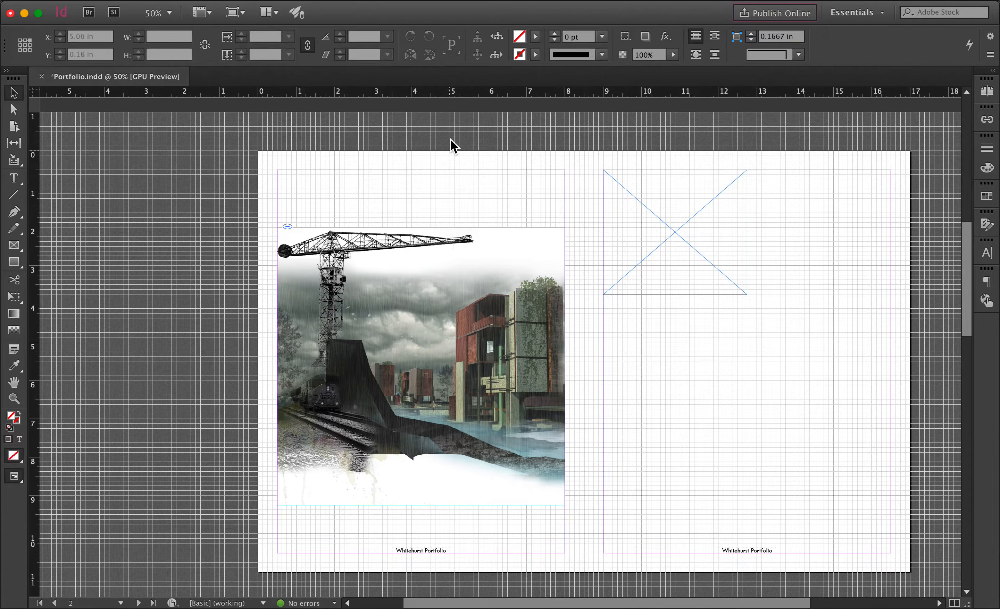
- Turn off snapping to the document grid and hide the grid
click(362, 1)
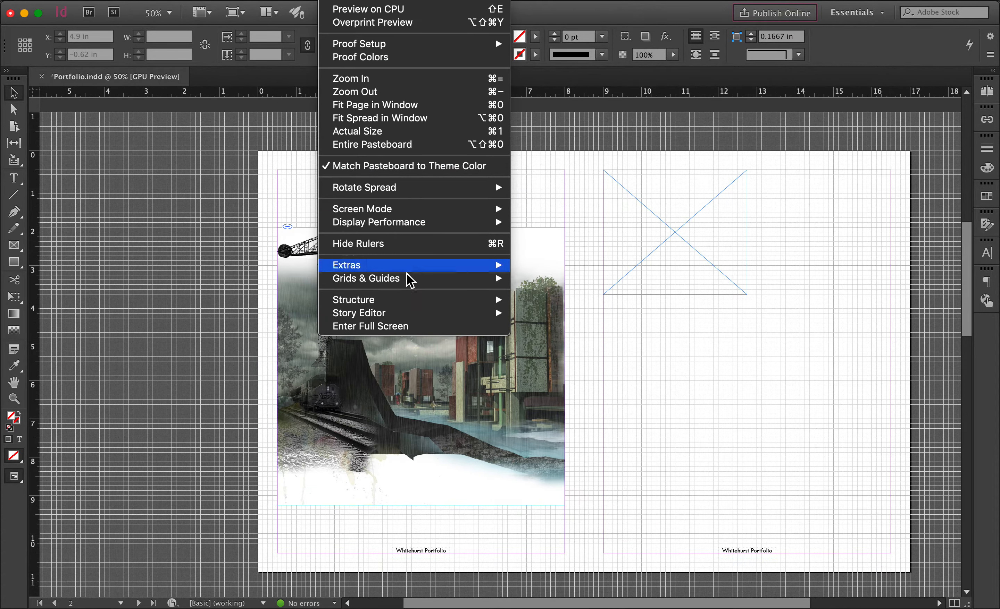
mouse_move(452, 281)
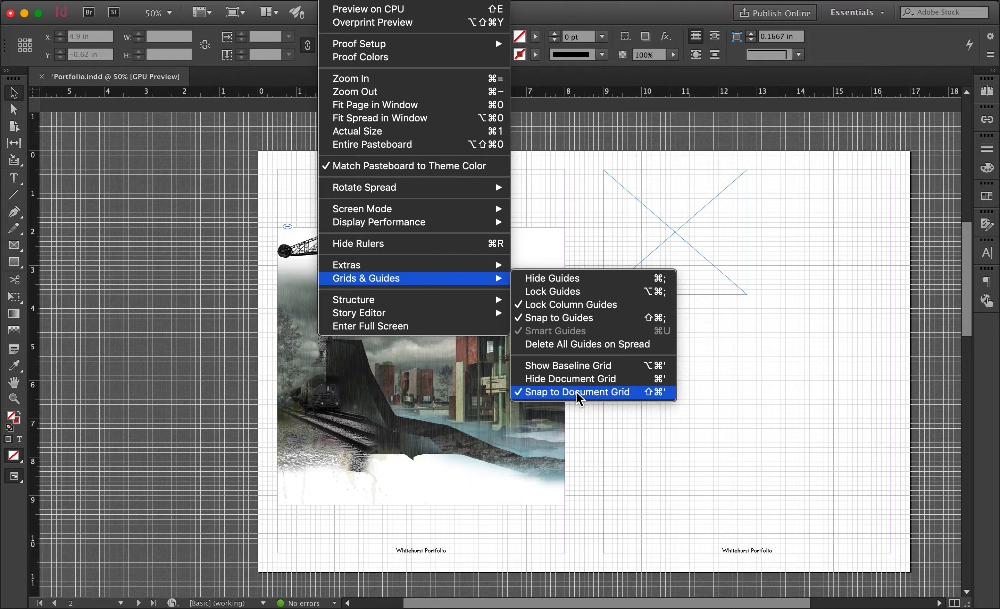
click(574, 393)
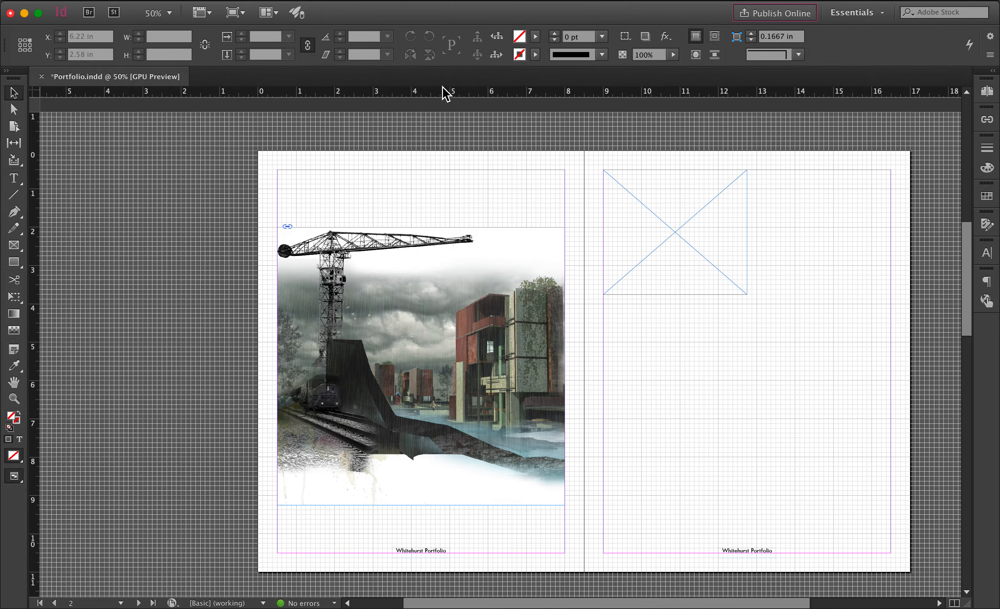
click(339, 1)
mouse_move(382, 284)
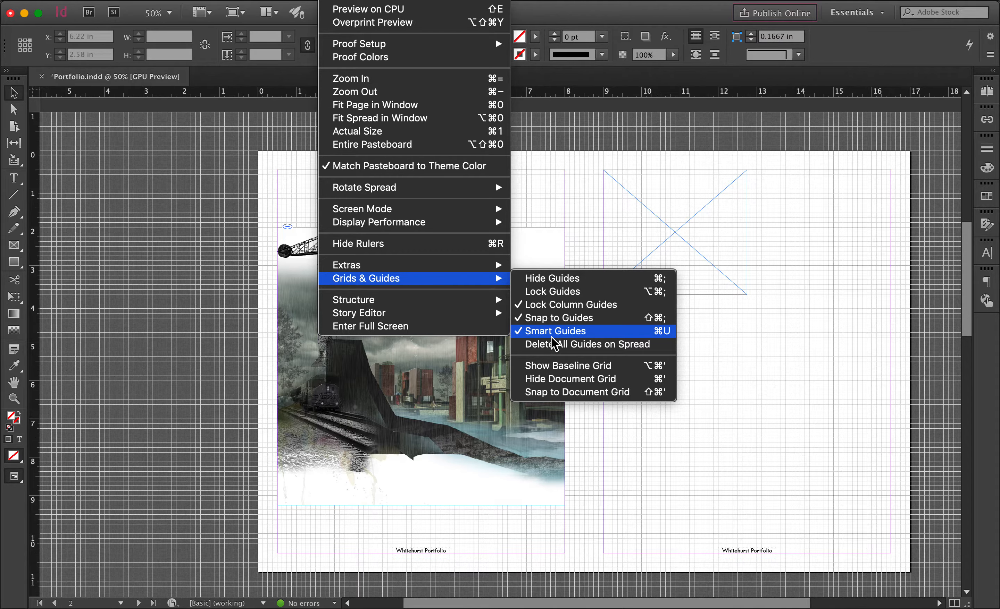
click(578, 381)
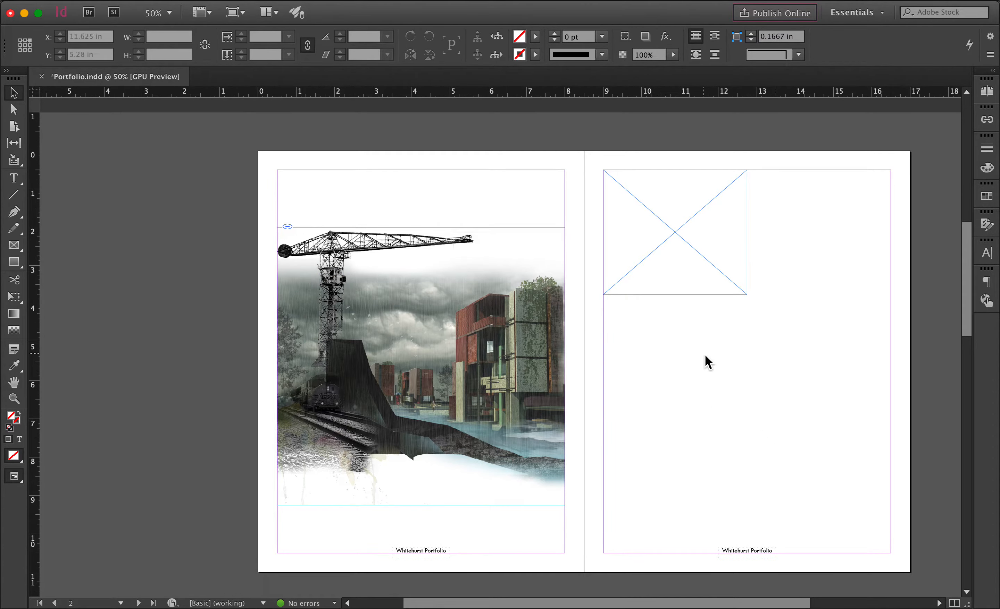
- Delete the empty image frame from the upper corner of page 3
click(697, 267)
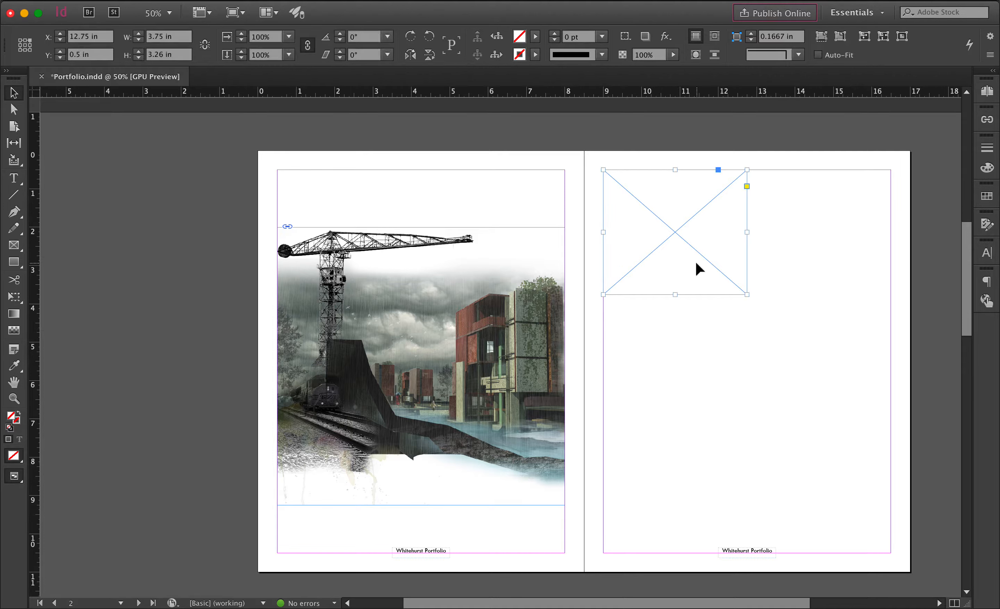
key(Delete)
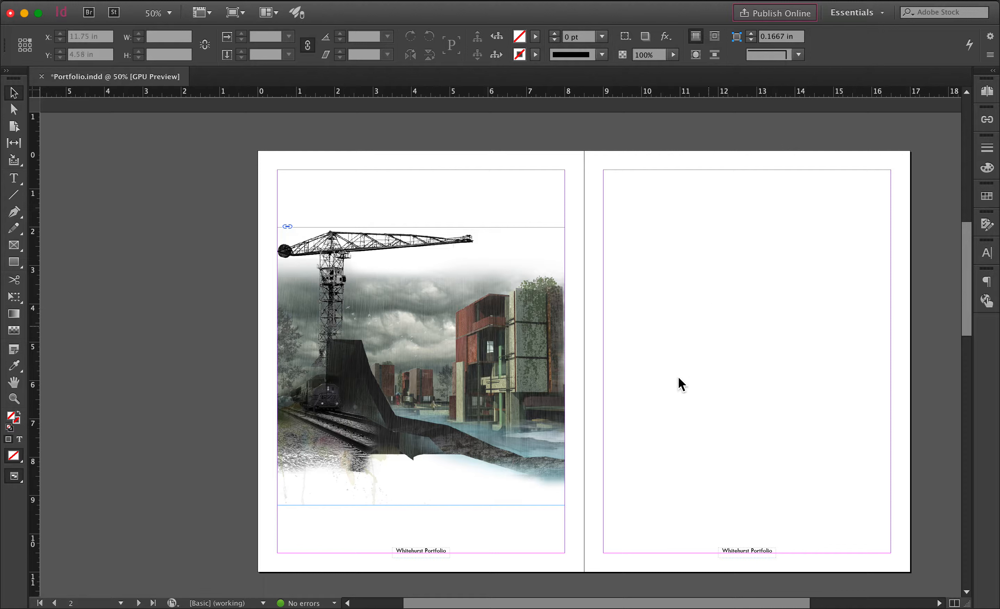
drag(574, 603, 633, 603)
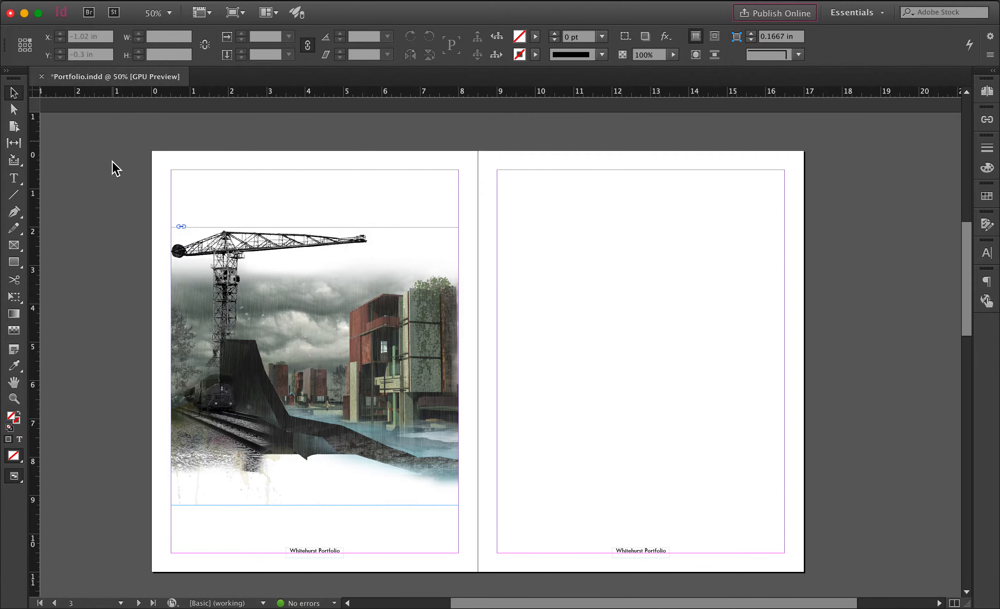
click(19, 183)
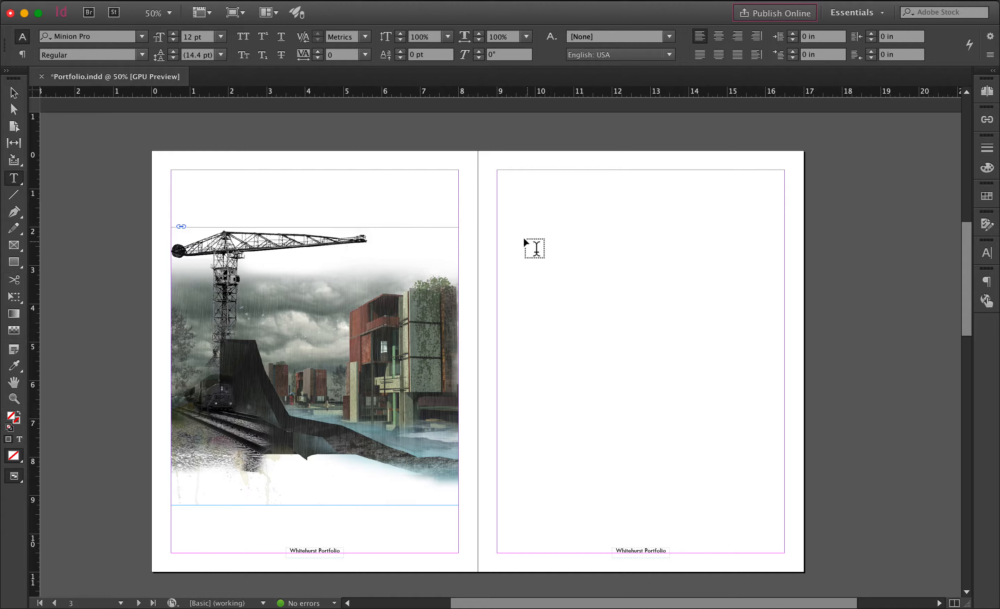
drag(497, 227, 605, 506)
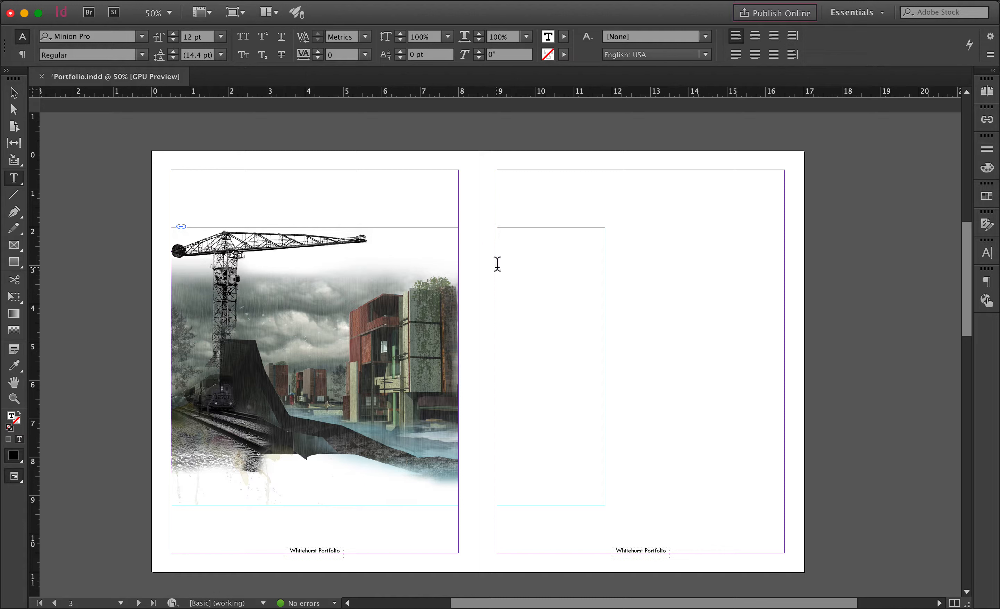
click(14, 93)
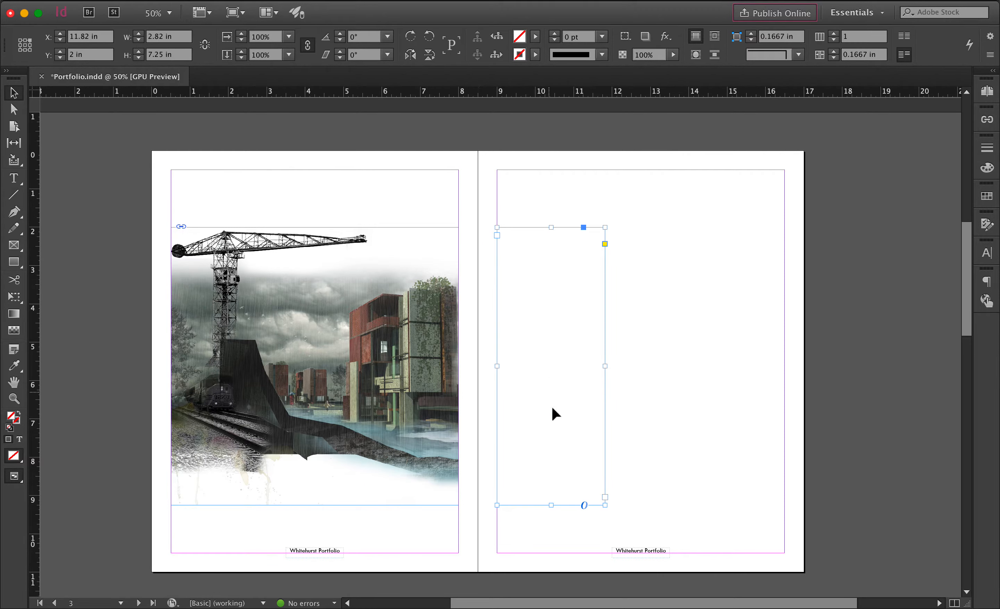
drag(551, 506, 630, 240)
double_click(560, 234)
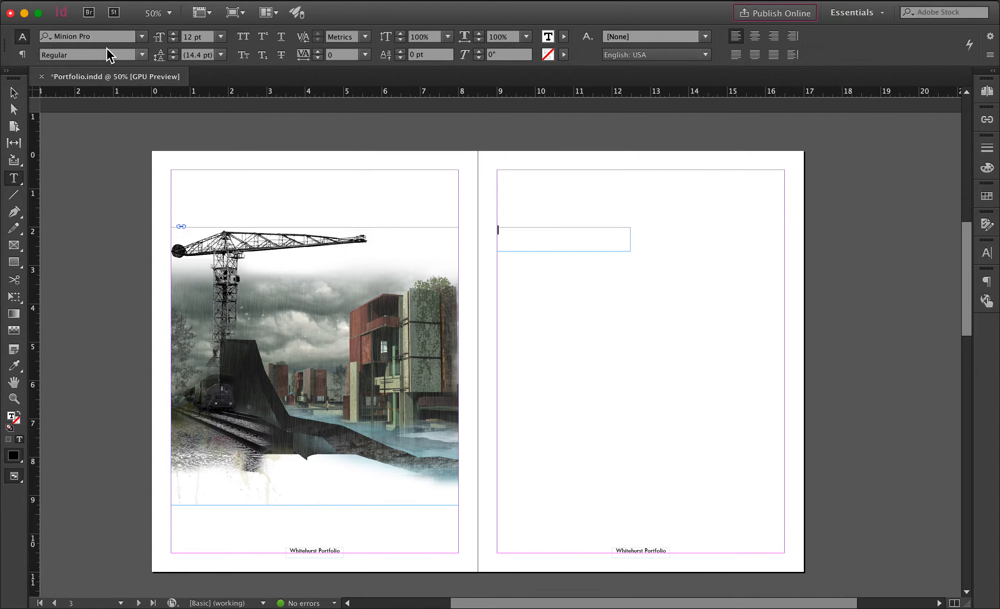
click(141, 37)
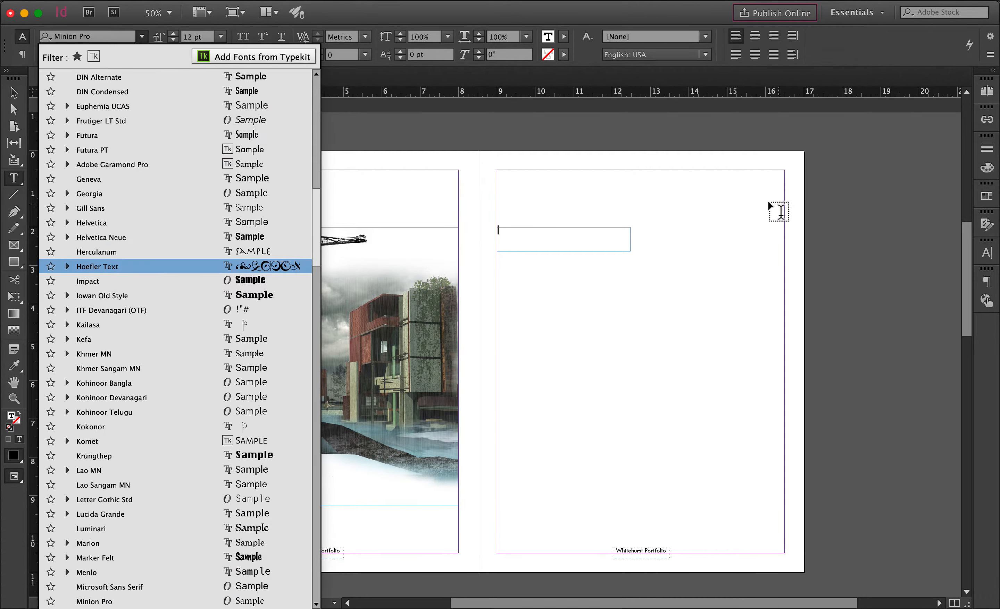
click(12, 103)
click(13, 93)
click(640, 301)
click(587, 228)
key(Delete)
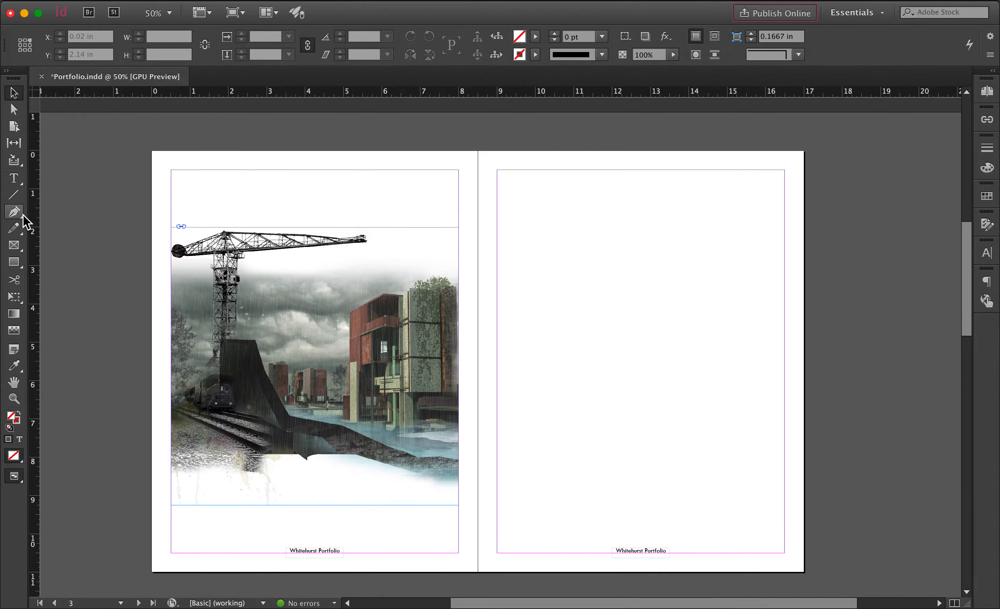
- Draw a text frame about 4.9 in wide and 5.375 in high on page 3, its top edge at Y 2 in
click(19, 183)
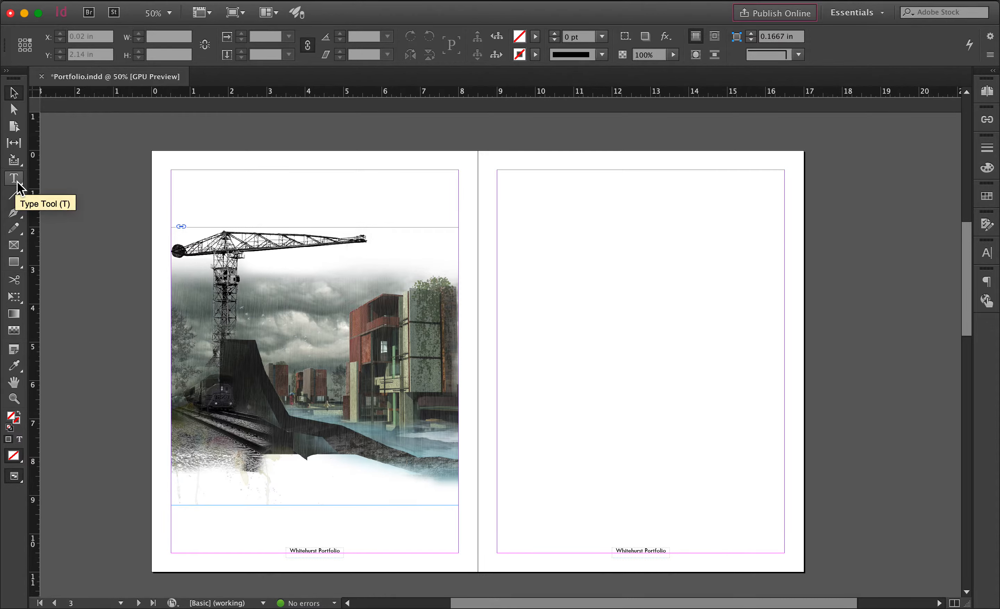
drag(508, 227, 696, 433)
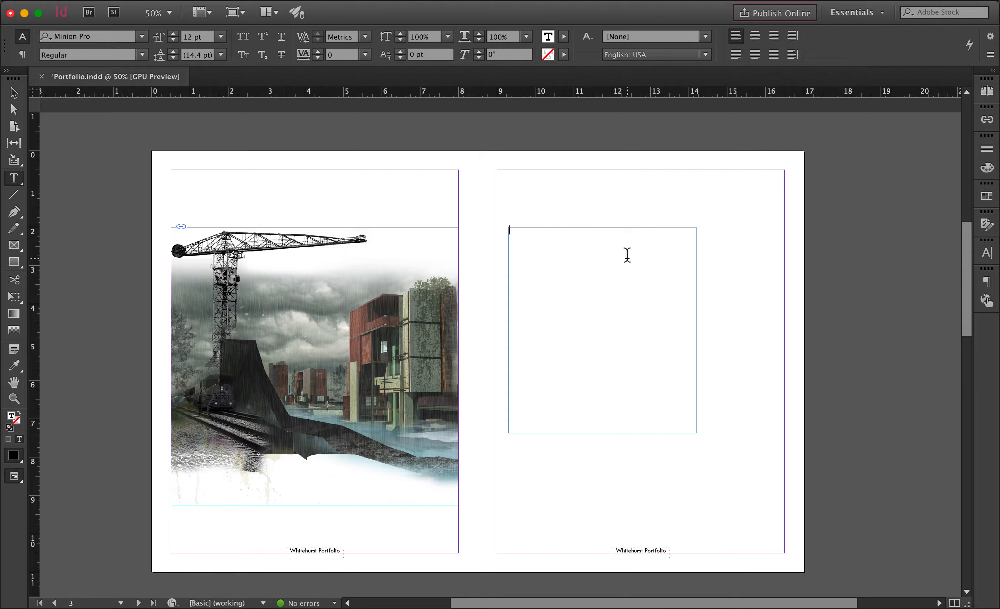
text(asdfahsdfkwerivklcvldjf;a)
triple_click(534, 223)
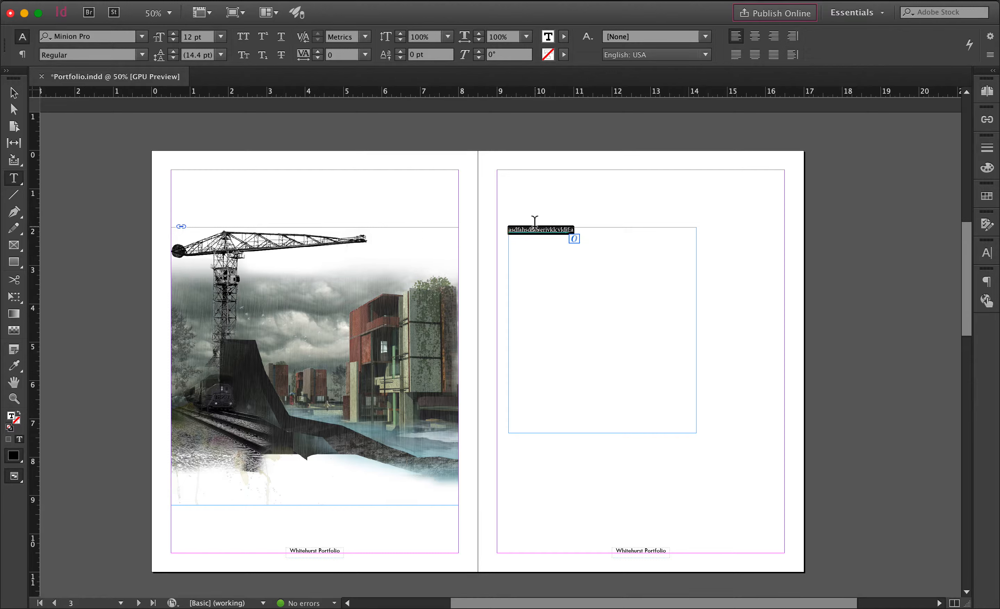
key(BackSpace)
- Fill the empty page 3 text frame with placeholder text
right_click(527, 232)
right_click(522, 233)
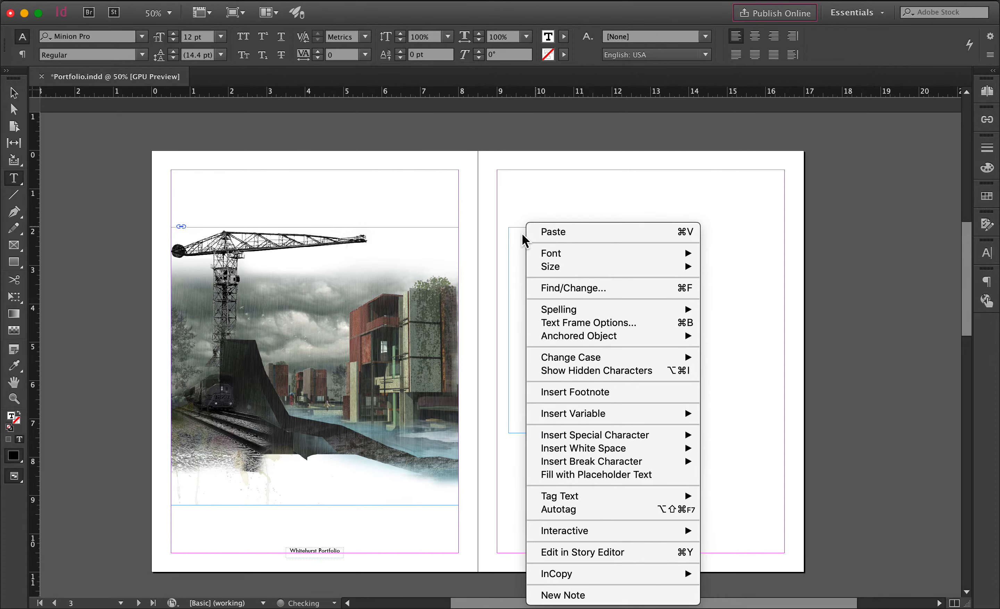
key(Escape)
right_click(518, 231)
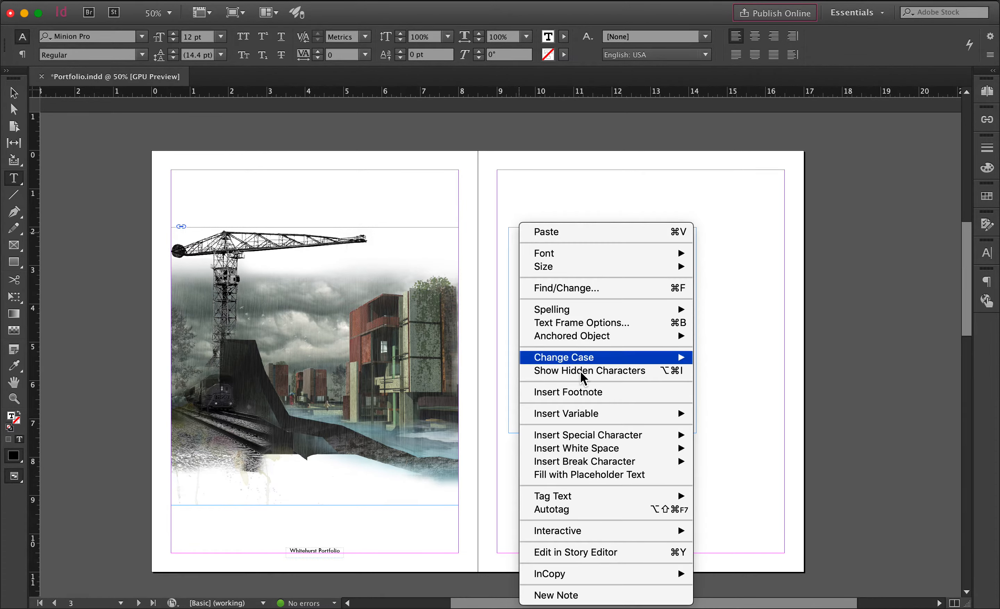
click(618, 476)
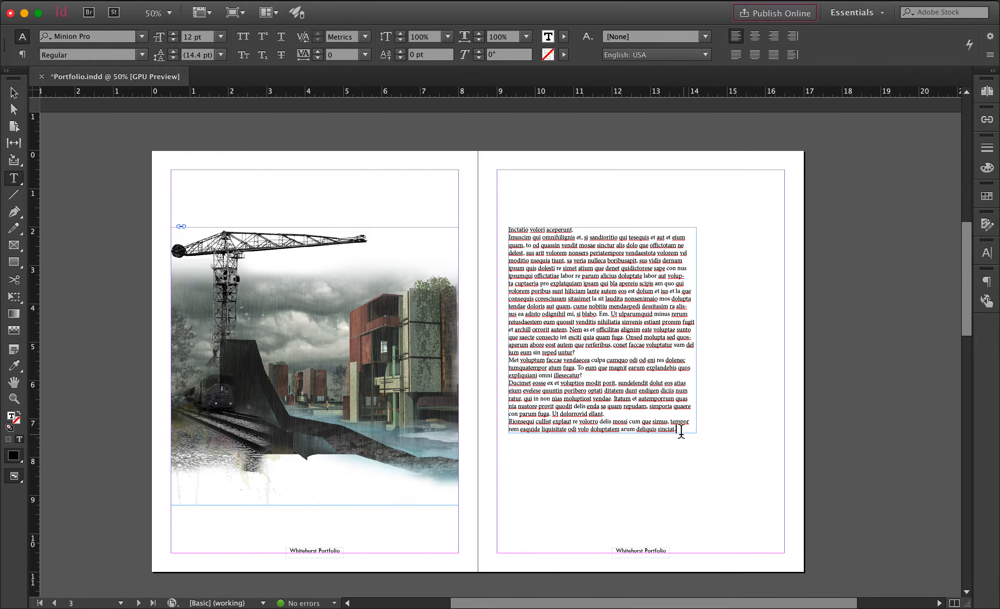
- Move the placeholder text frame straight down until its bottom edge aligns with the bottom of the page 2 image frame
click(15, 94)
click(587, 406)
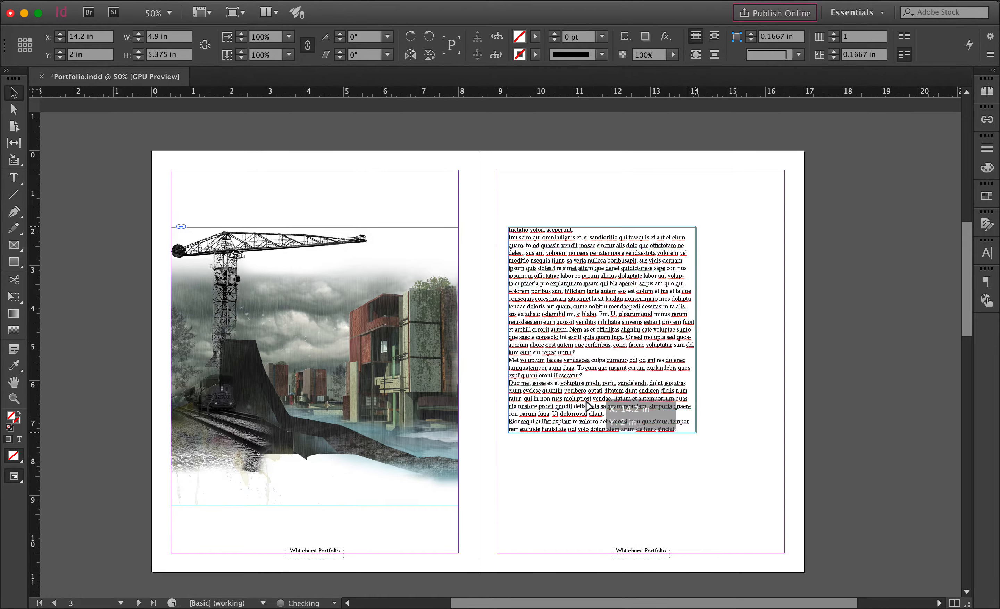
drag(587, 406, 587, 468)
click(565, 289)
- Draw a title text frame at Y 2 in above the body text, matching its width, and enter "lumi home" in it
click(13, 179)
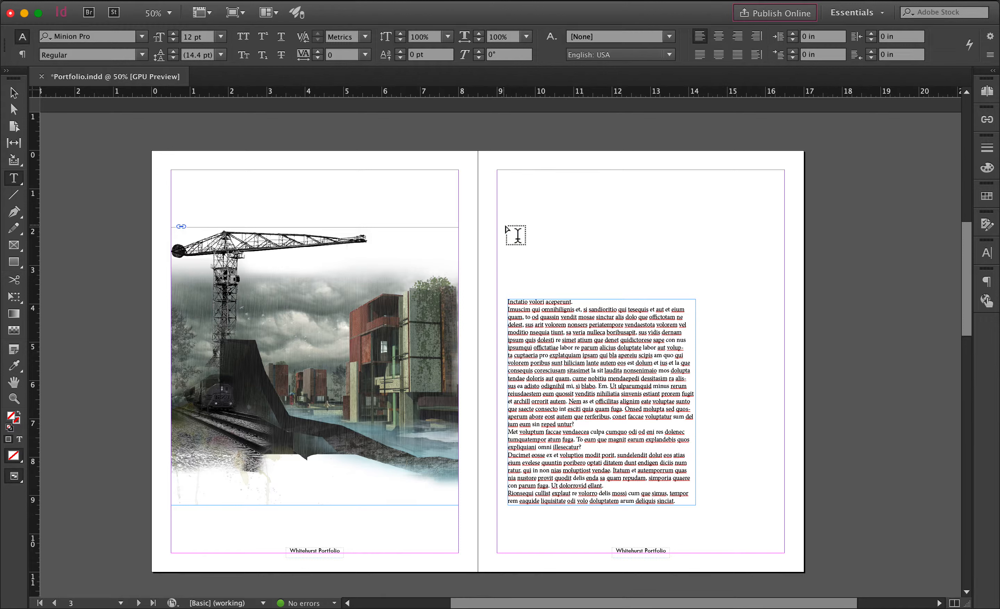
drag(507, 228, 695, 262)
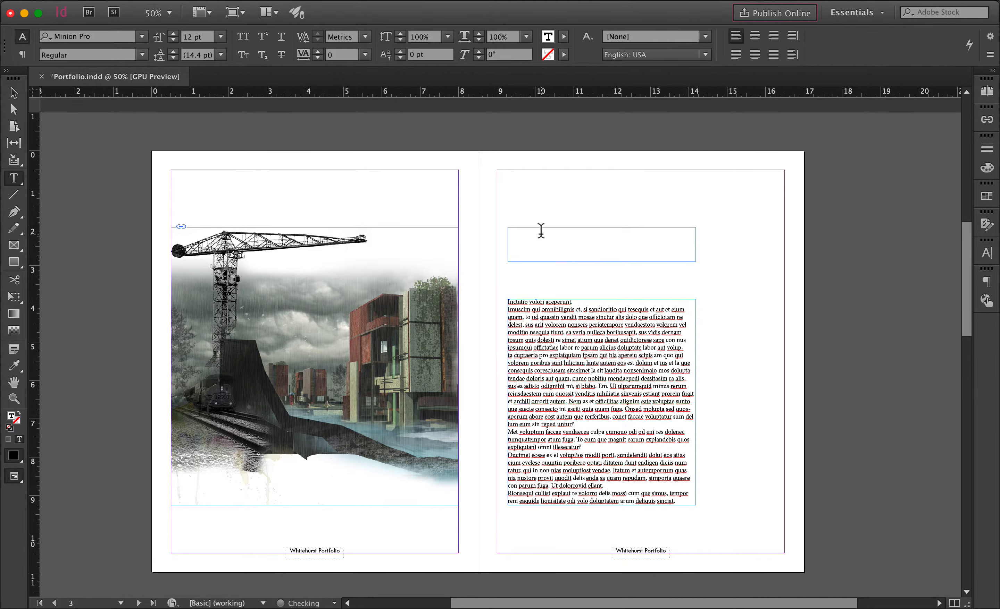
text(lumi home)
- Set the font of the "lumi home" title text to Tw Cen MT
click(550, 328)
click(513, 230)
drag(515, 228, 541, 232)
click(142, 36)
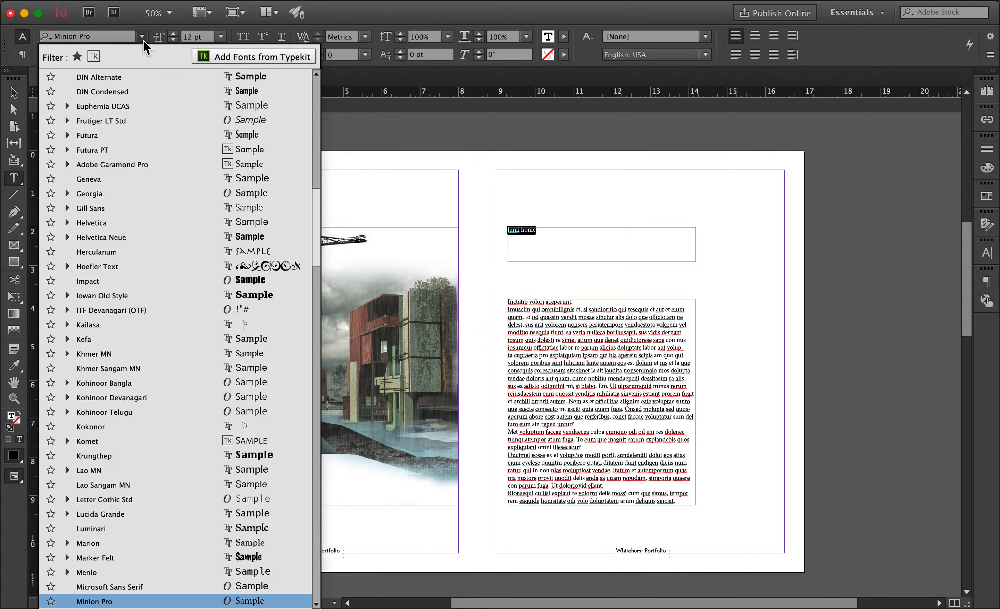
scroll(144, 185, up, 10)
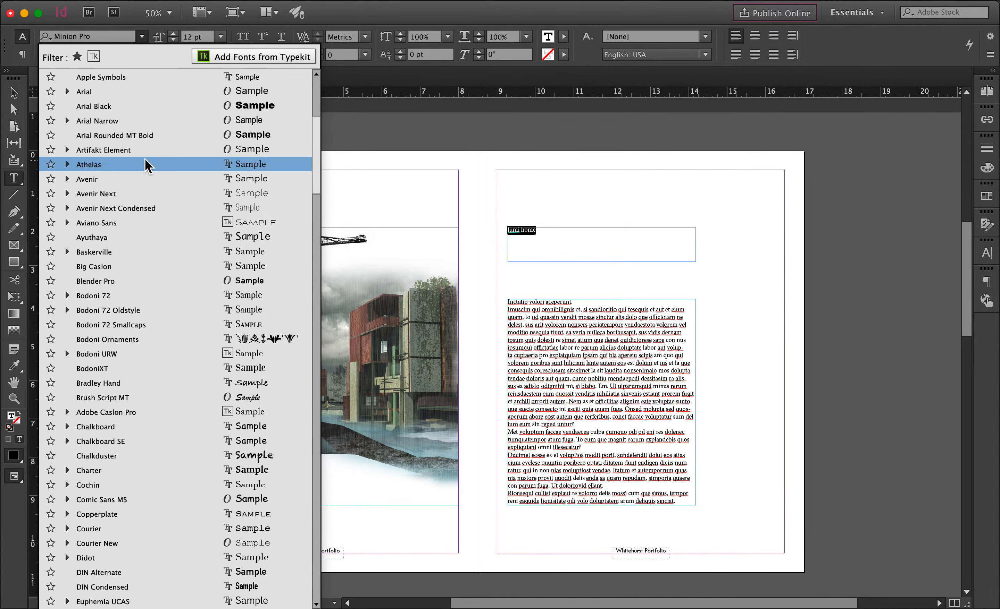
scroll(146, 161, up, 6)
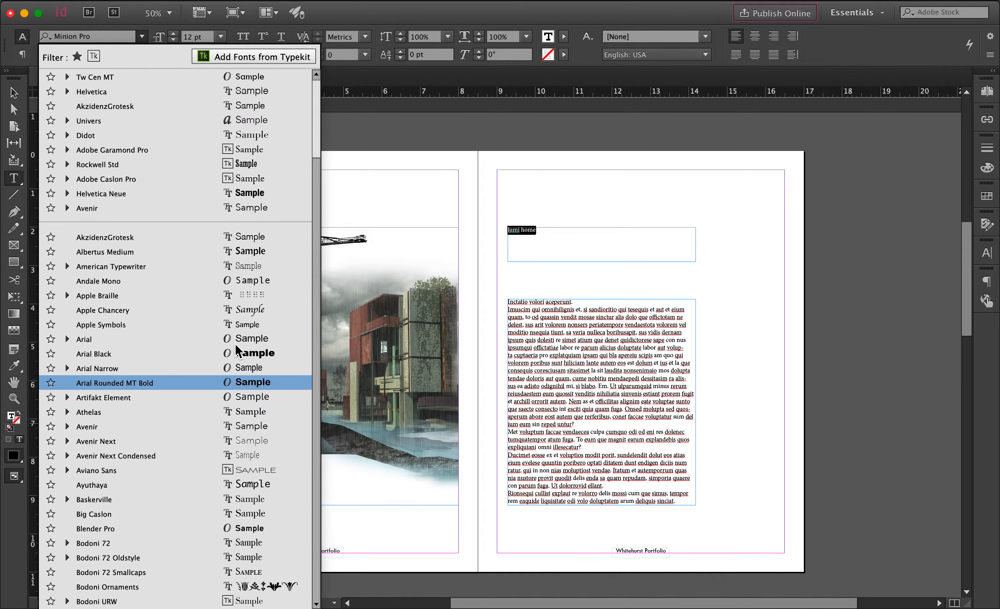
scroll(243, 451, down, 3)
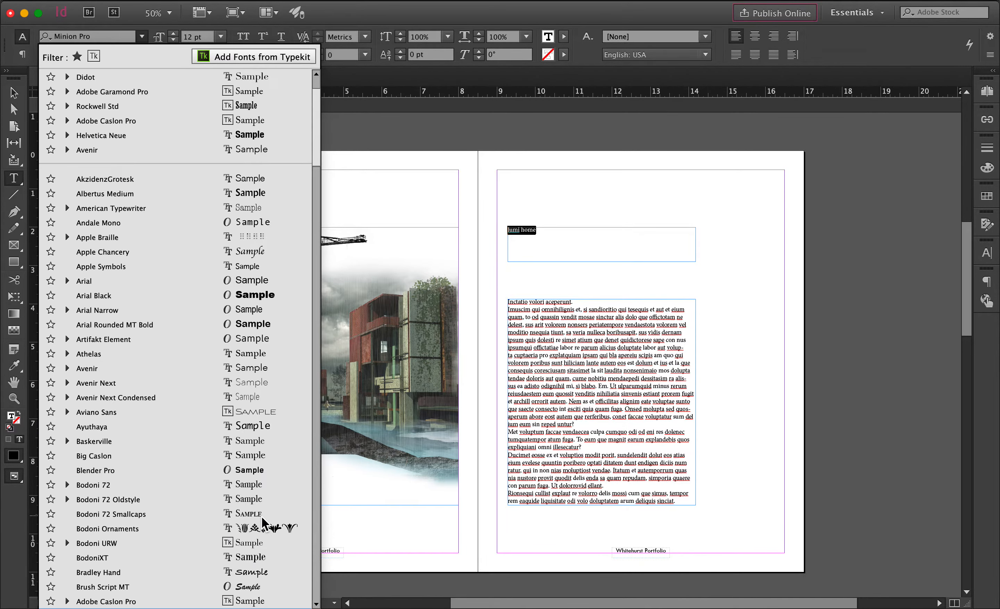
scroll(261, 516, up, 3)
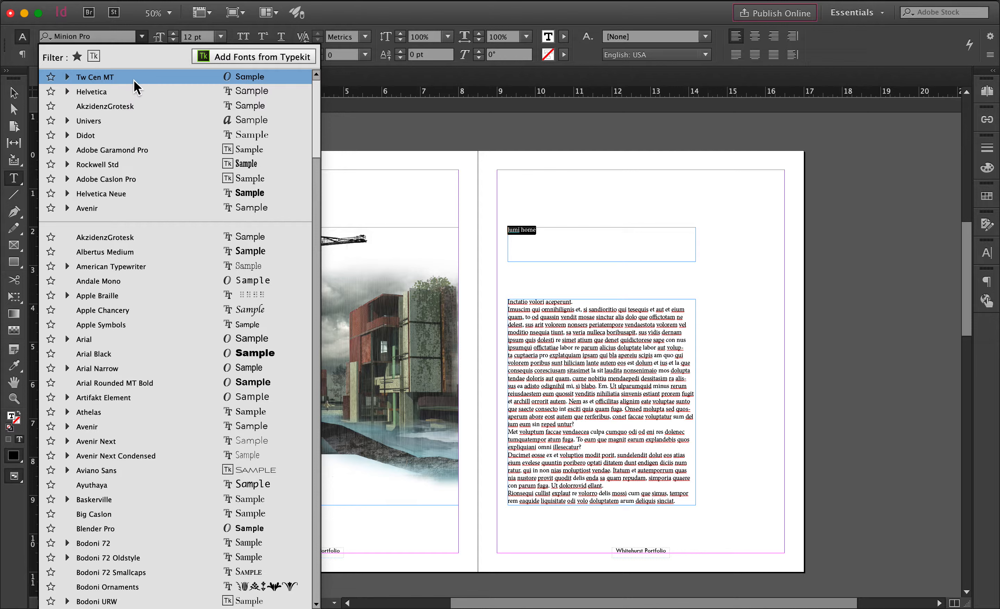
click(110, 79)
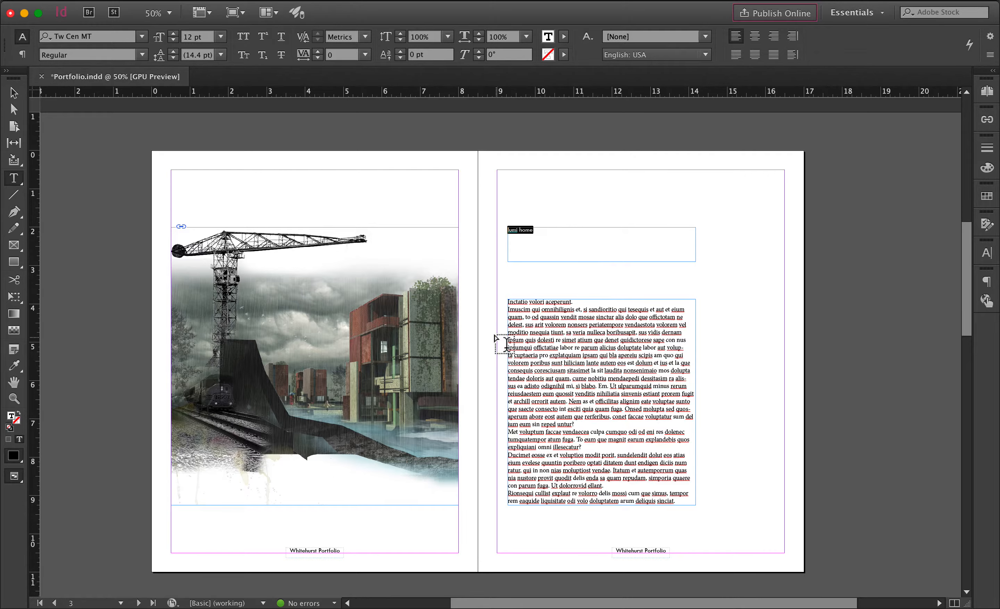
- Change the font style of the "lumi home" title to Bold
key(super+2)
scroll(555, 295, up, 4)
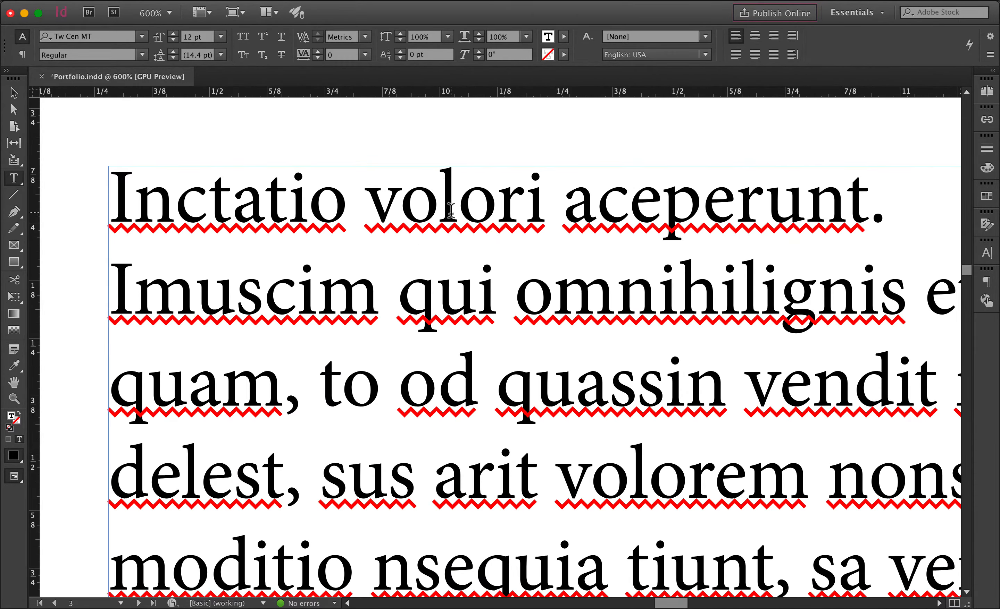
key(super+2)
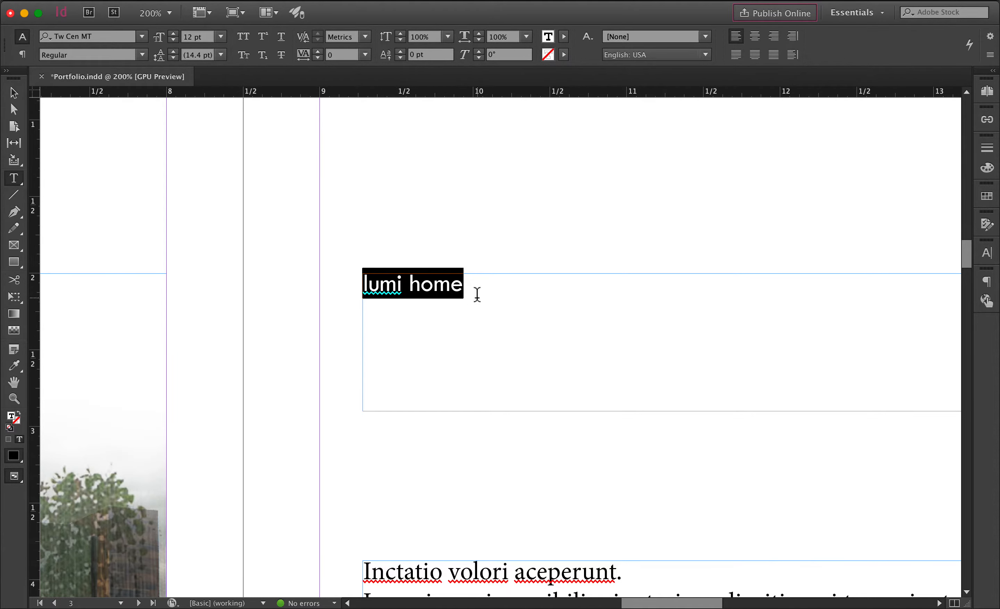
scroll(432, 309, down, 5)
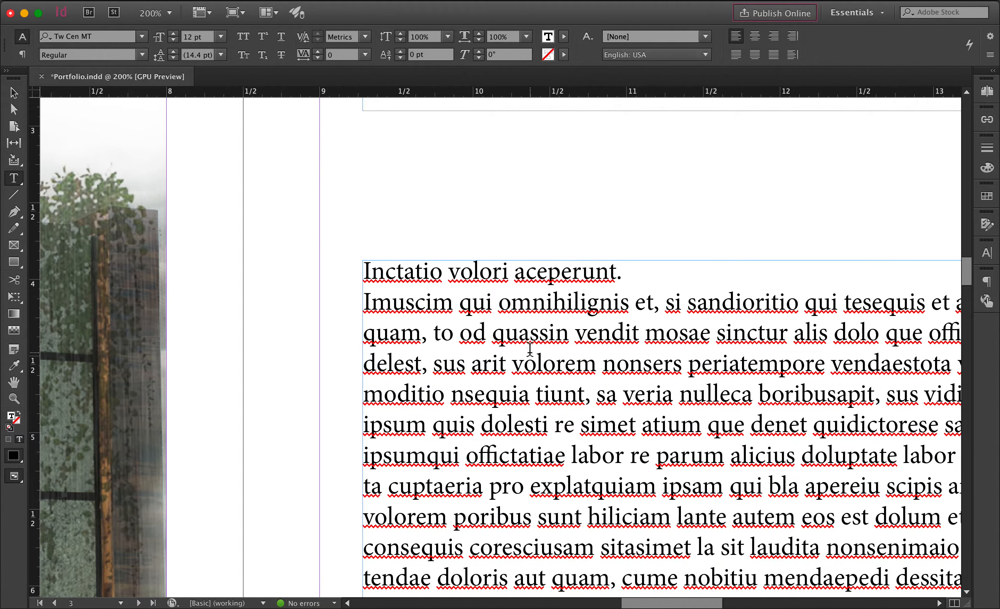
scroll(529, 348, up, 2)
scroll(530, 349, down, 2)
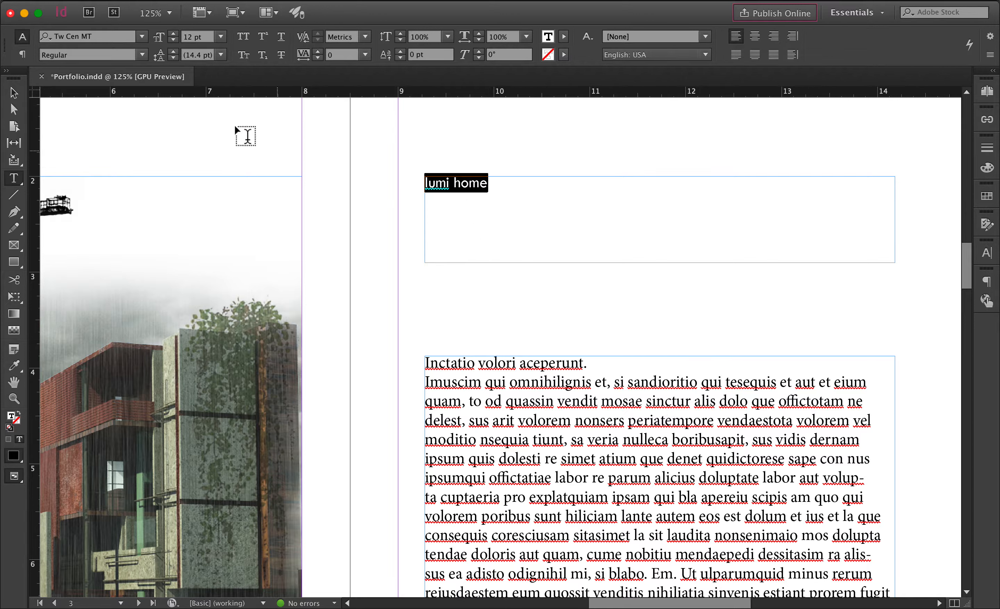
click(142, 54)
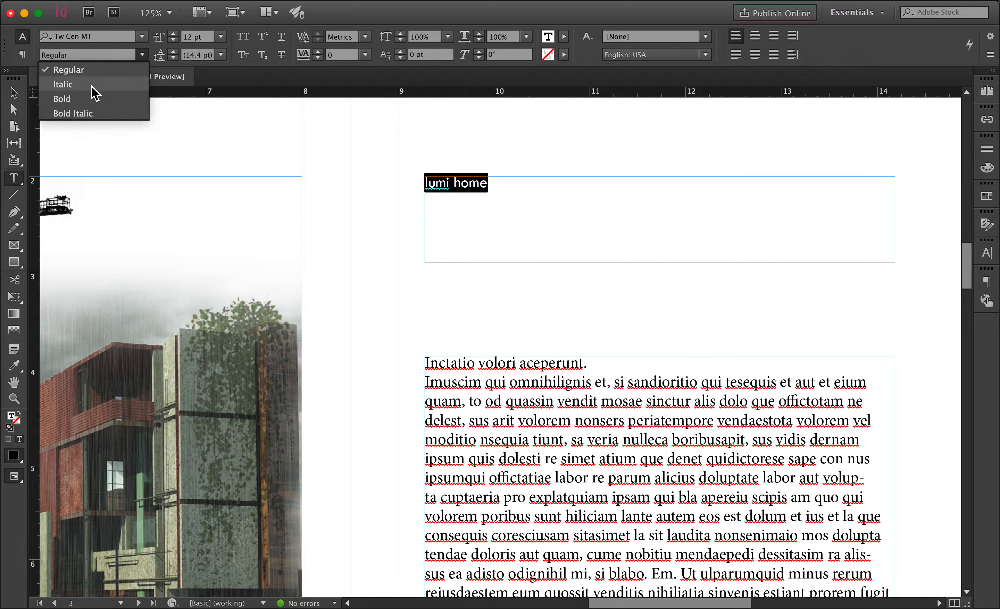
click(62, 99)
- Try several font sizes on the "lumi home" title and set it to 19 pt
click(174, 34)
click(174, 34)
click(173, 34)
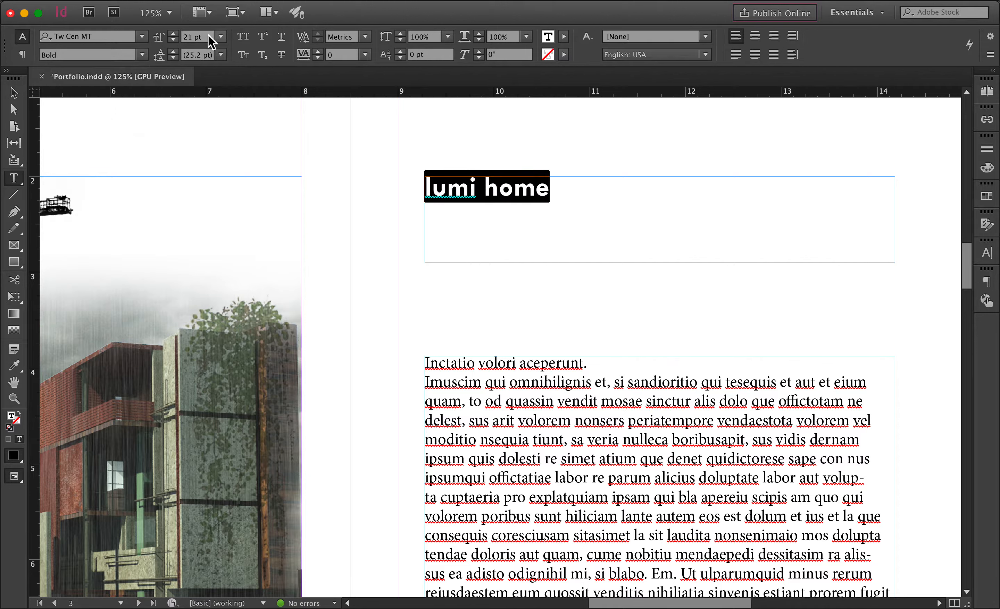
click(173, 40)
click(173, 40)
click(173, 40)
click(173, 40)
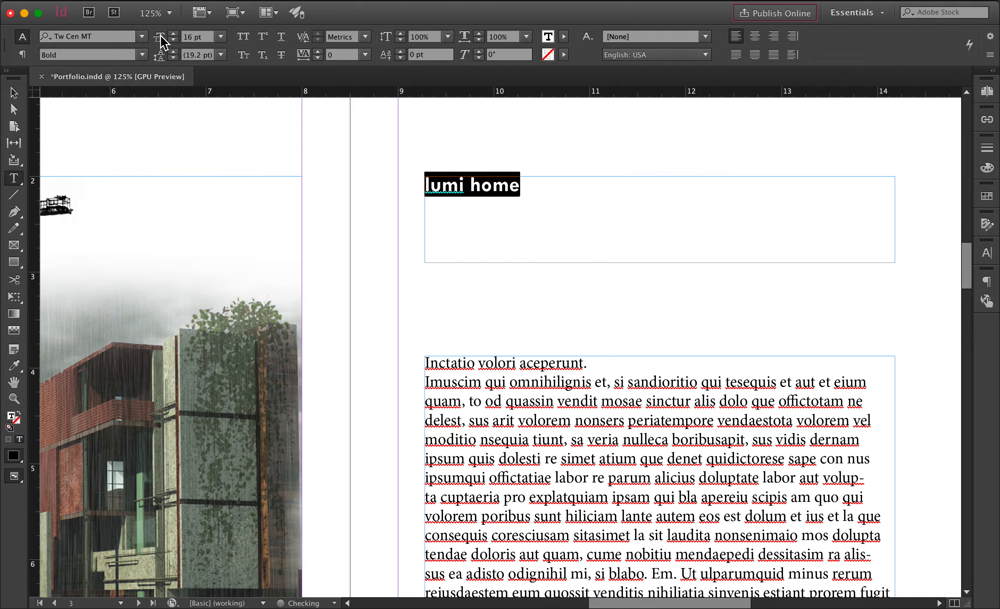
click(173, 33)
click(173, 33)
click(220, 37)
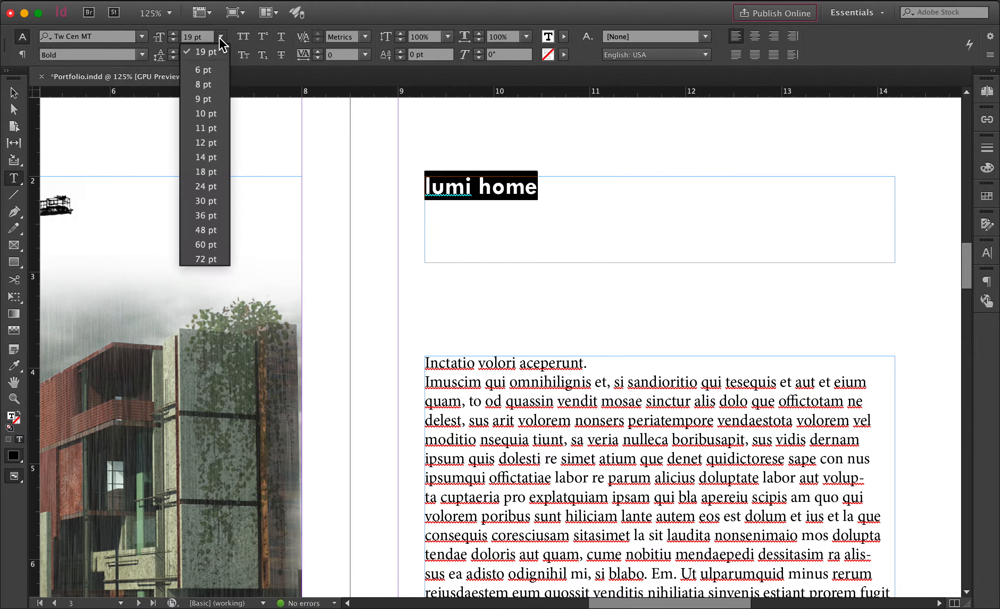
click(205, 41)
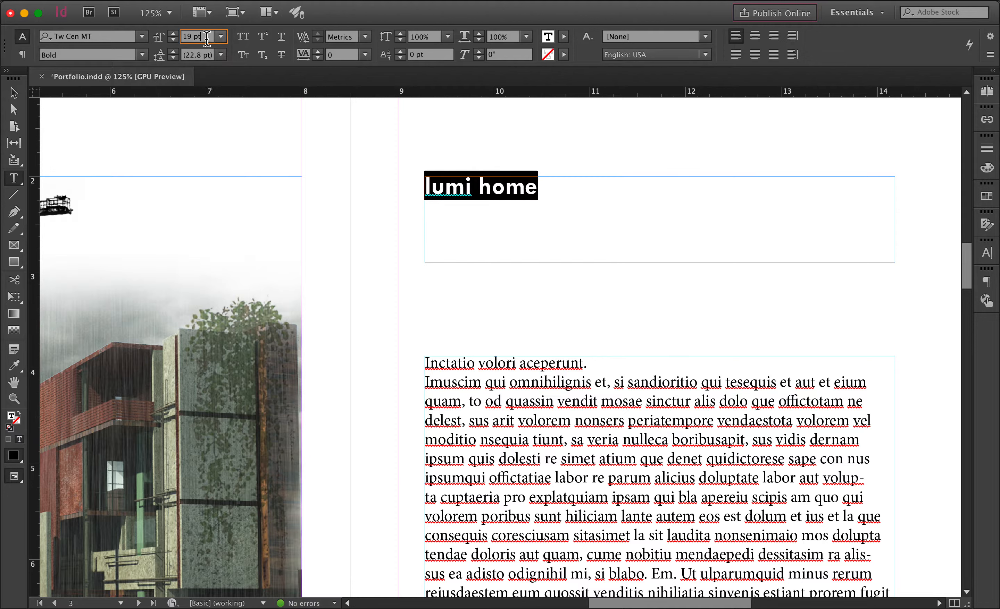
click(220, 37)
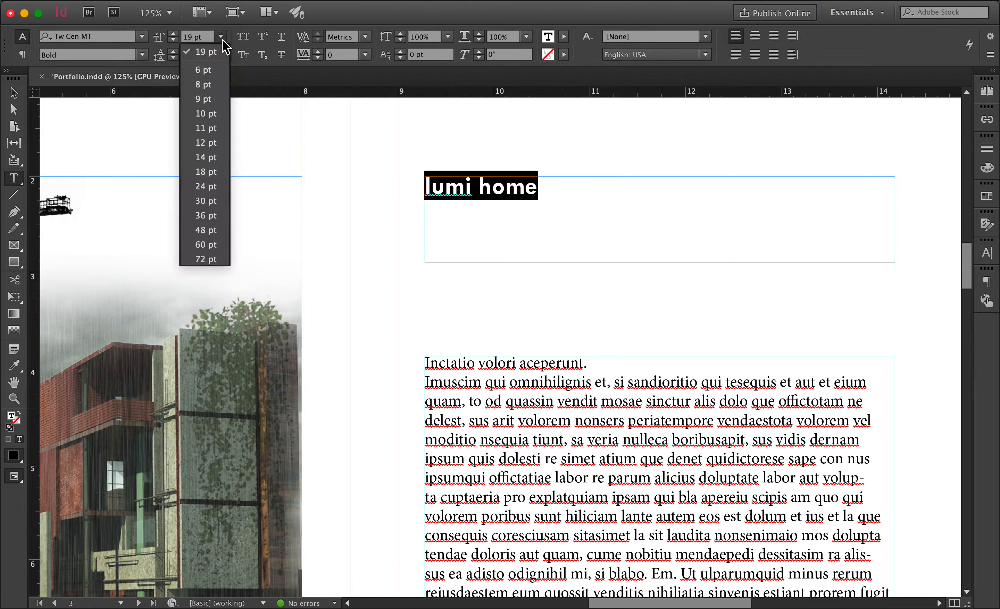
click(220, 37)
- Try a 23 pt leading on the title text and return the leading to Auto
click(142, 55)
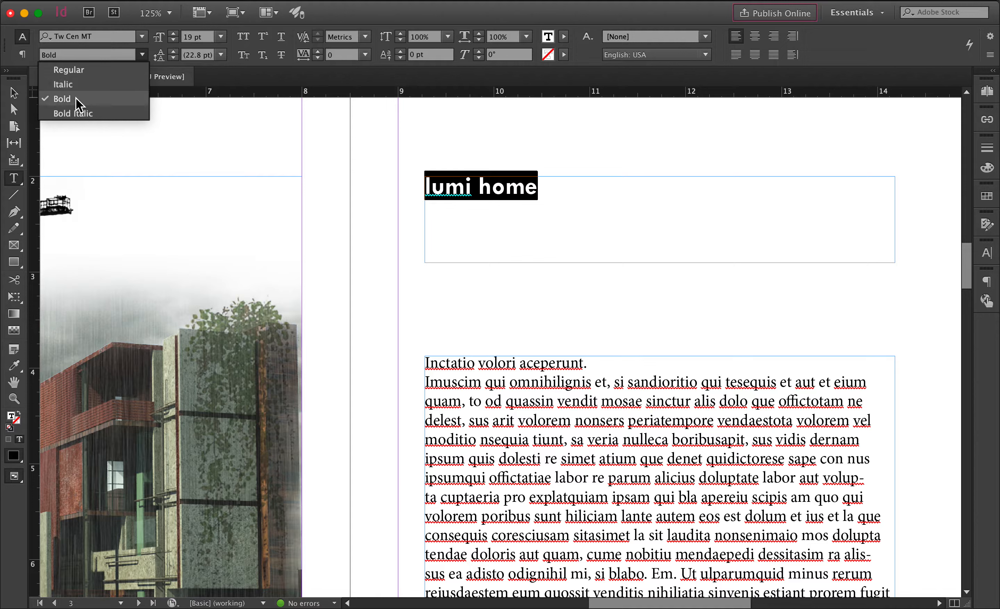
click(175, 59)
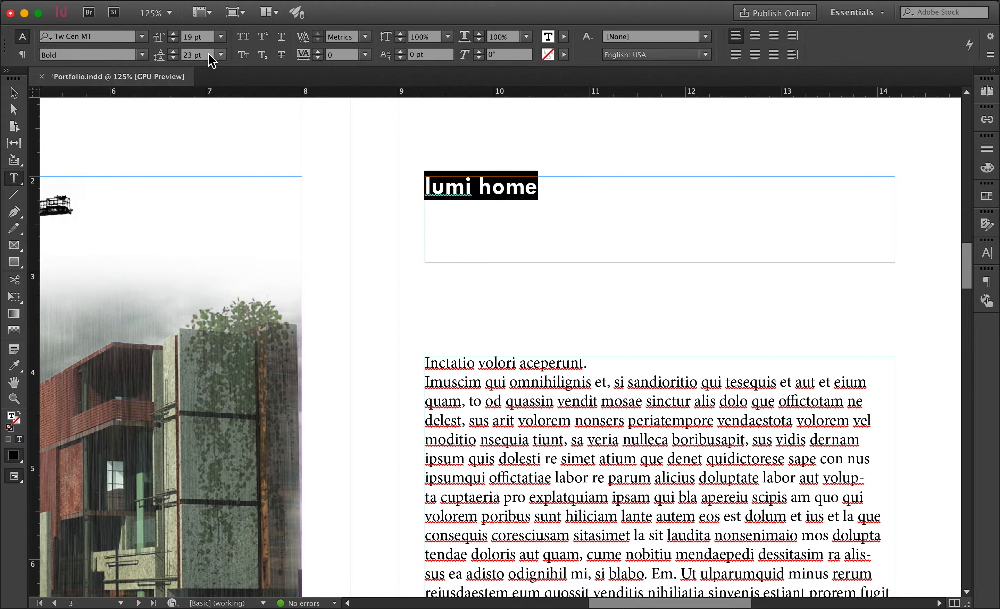
click(220, 56)
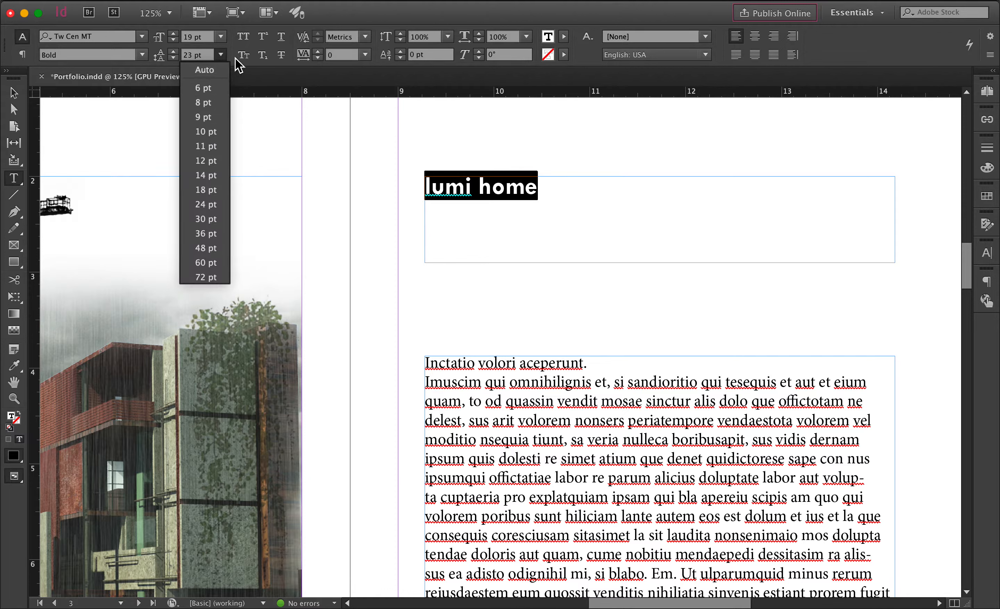
click(219, 69)
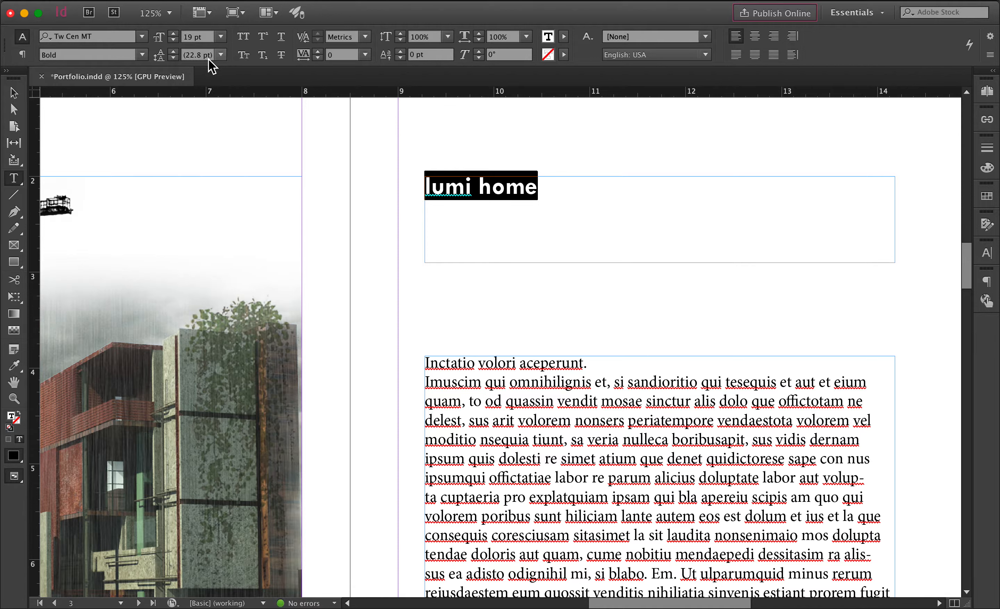
- Apply All Caps to the "lumi home" title and set its tracking to 100
click(243, 37)
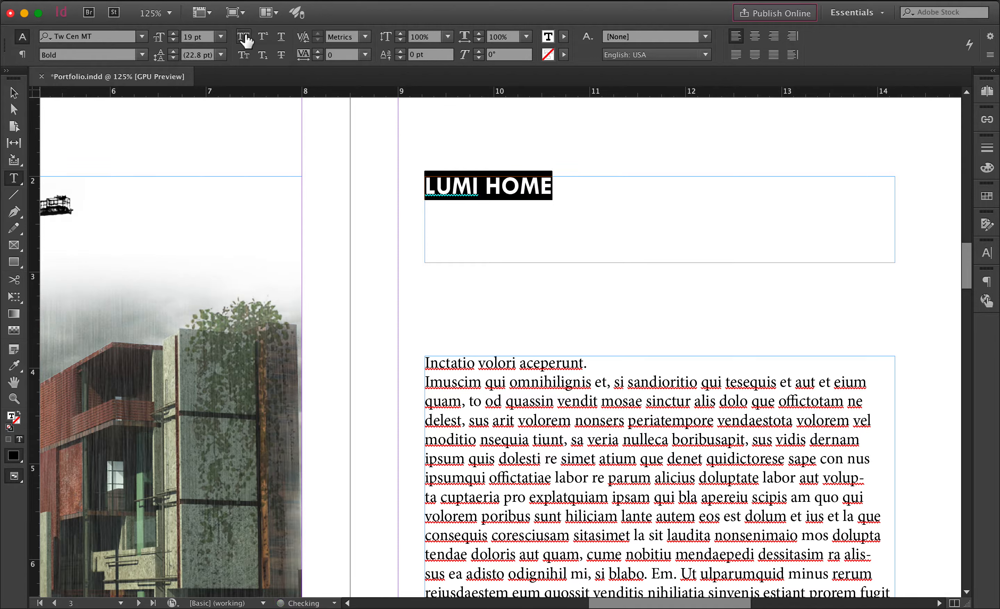
click(497, 204)
drag(627, 205, 410, 190)
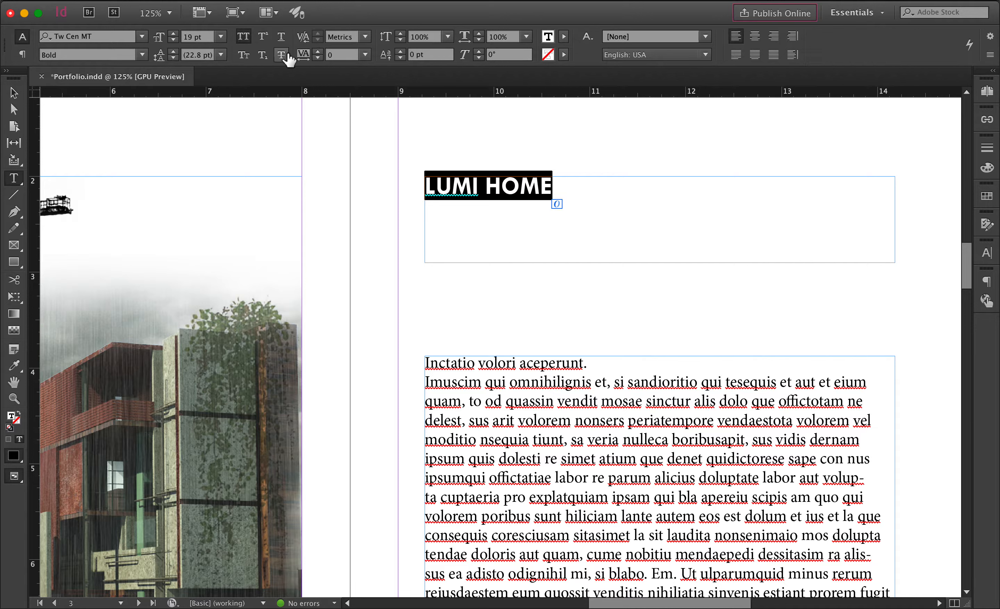
click(318, 52)
click(318, 52)
click(318, 52)
click(318, 52)
click(318, 53)
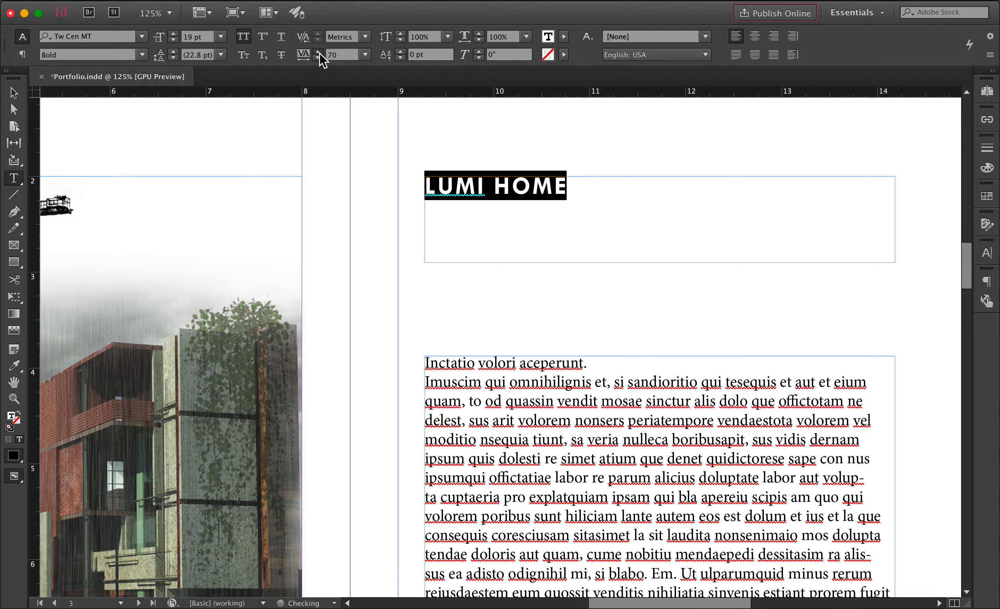
click(318, 52)
click(318, 52)
click(319, 52)
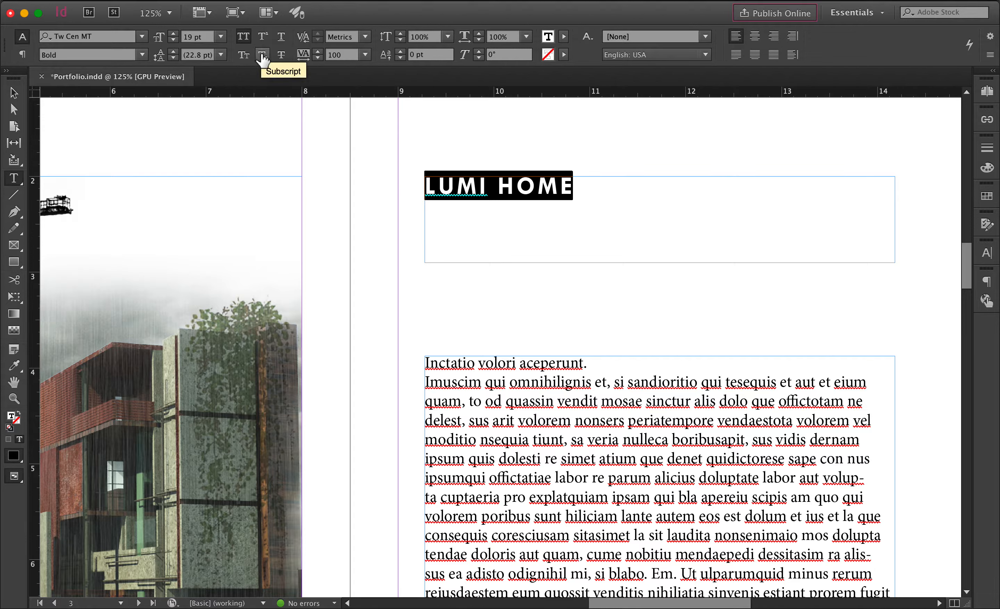
- Try strikethrough and underline on the title text, turning each one off again
click(281, 55)
click(280, 60)
click(281, 38)
click(281, 38)
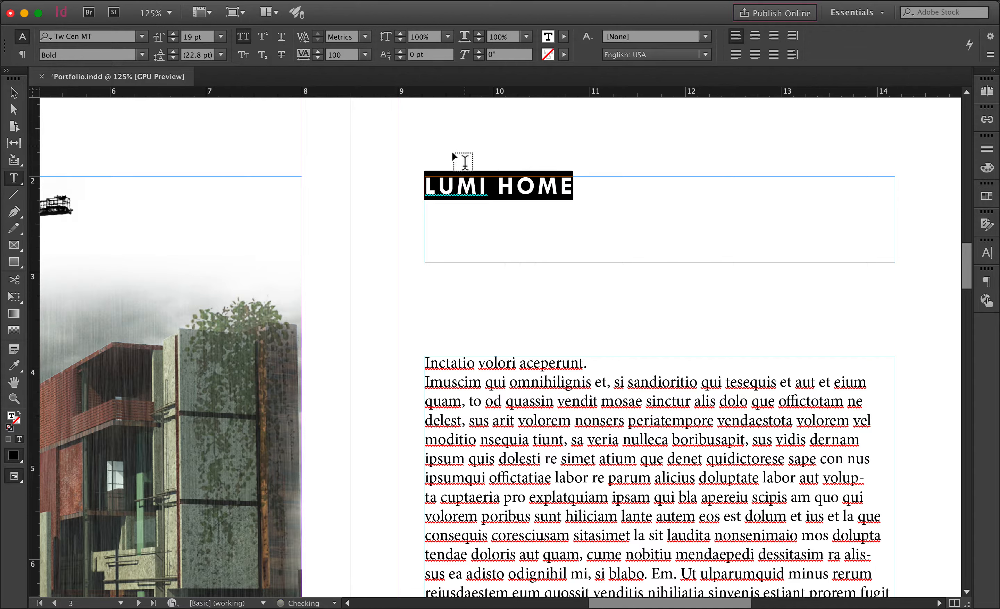
- Shorten the title frame to about 0.26 in high and move the body text frame up to Y 2.5 in beneath it
click(13, 93)
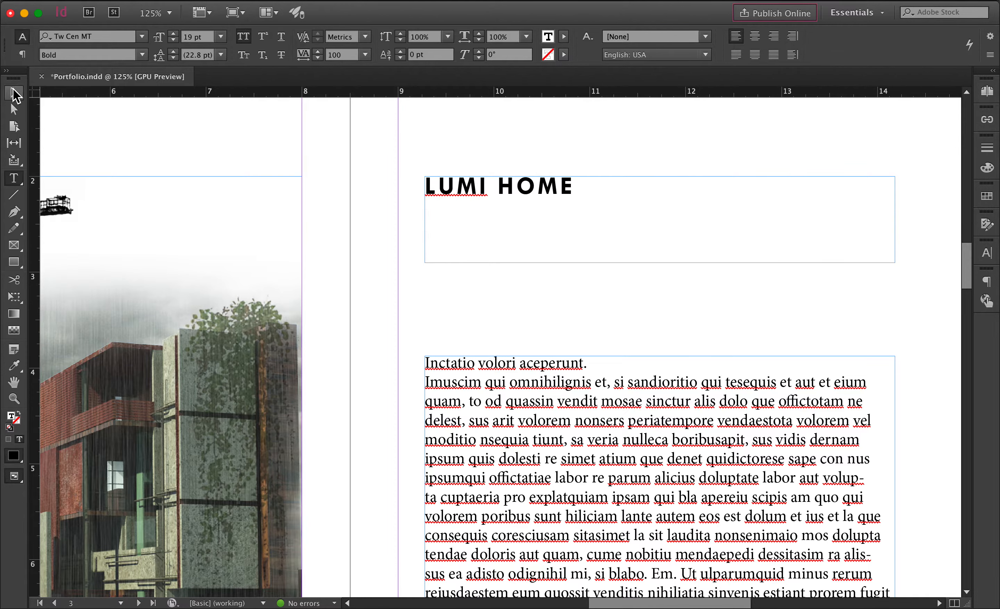
click(638, 259)
drag(658, 261, 648, 201)
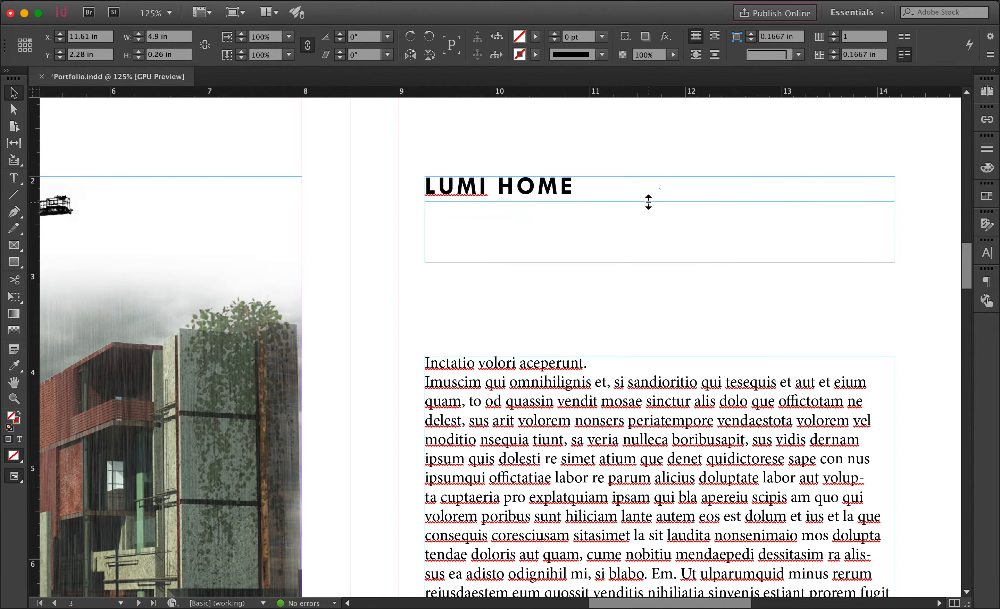
click(638, 248)
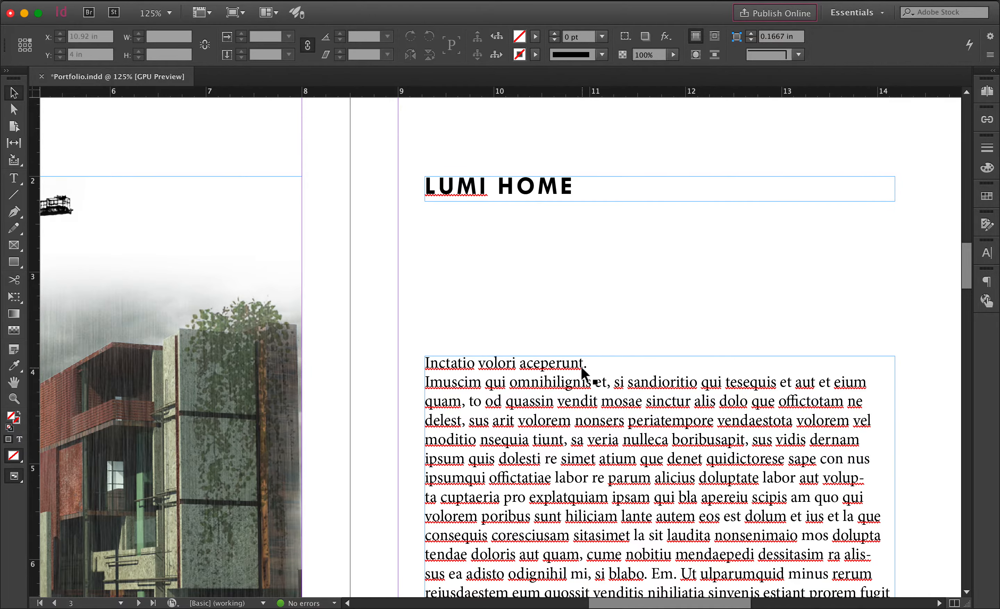
drag(570, 387, 570, 257)
- Try selecting a single line, a whole paragraph and the entire text within the body text frame
key(super+minus)
key(super+minus)
double_click(582, 346)
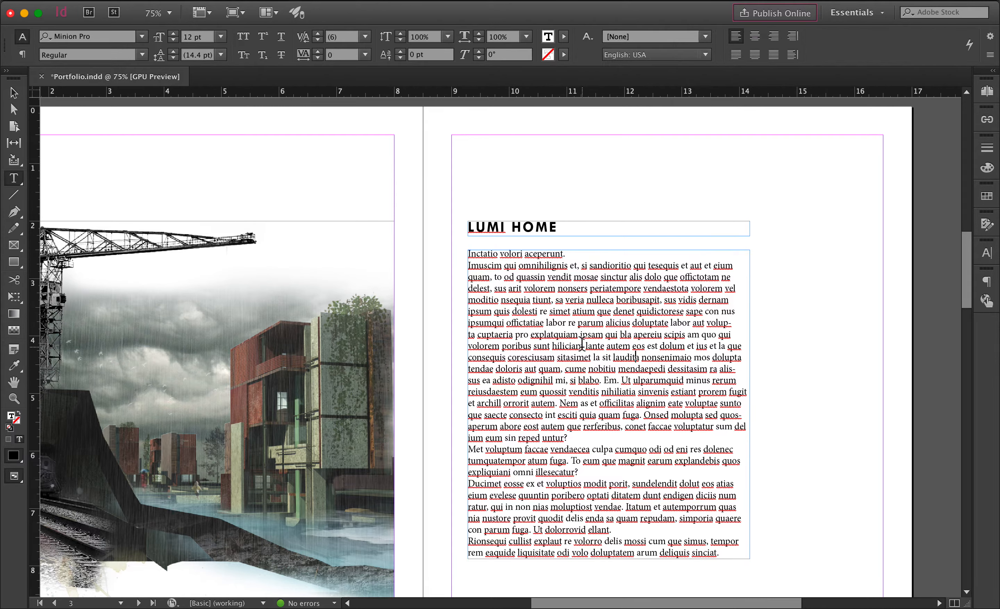
double_click(581, 345)
triple_click(581, 343)
double_click(581, 343)
key(super+a)
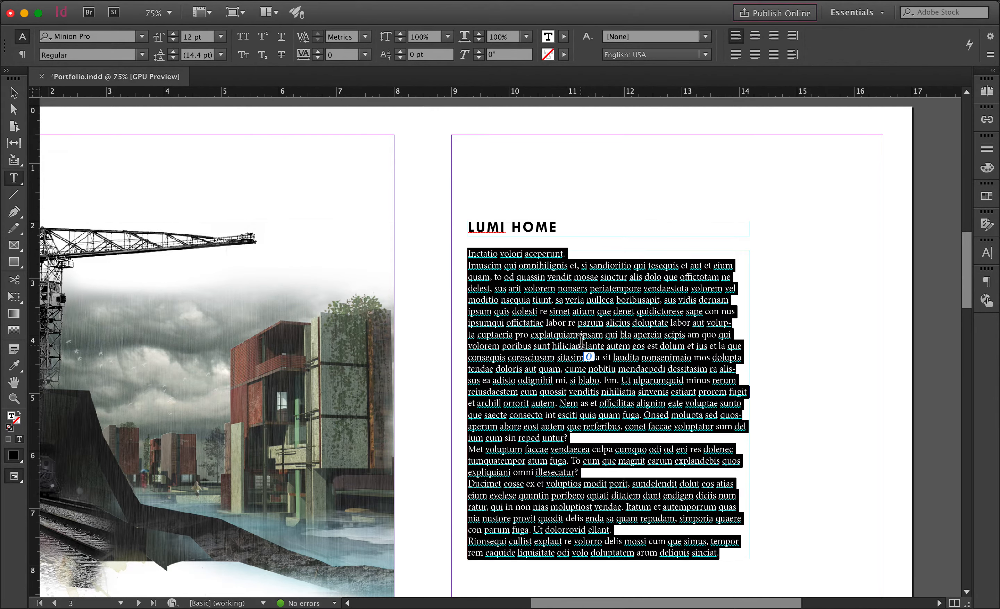
triple_click(581, 343)
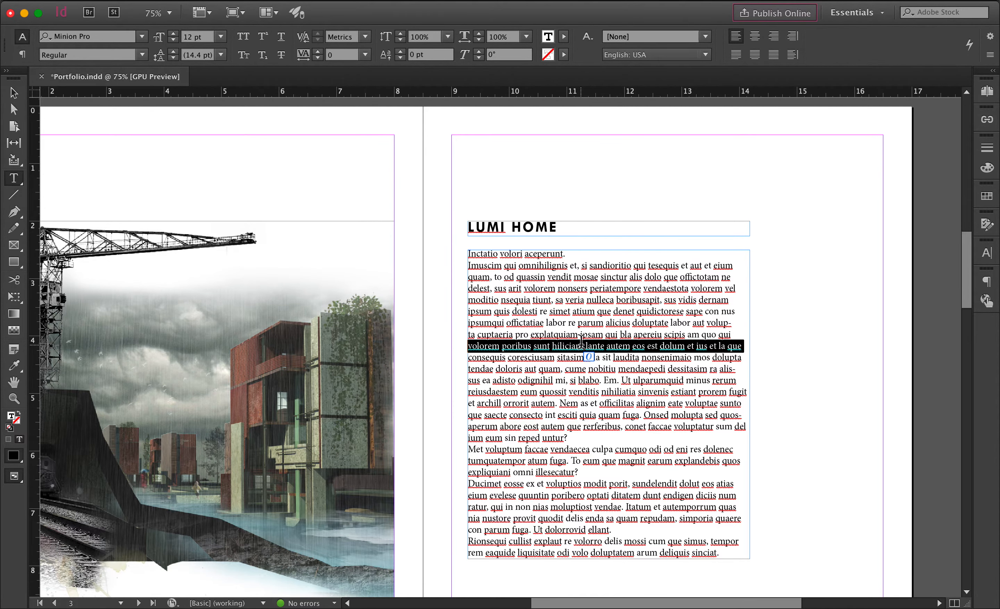
click(576, 335)
triple_click(576, 336)
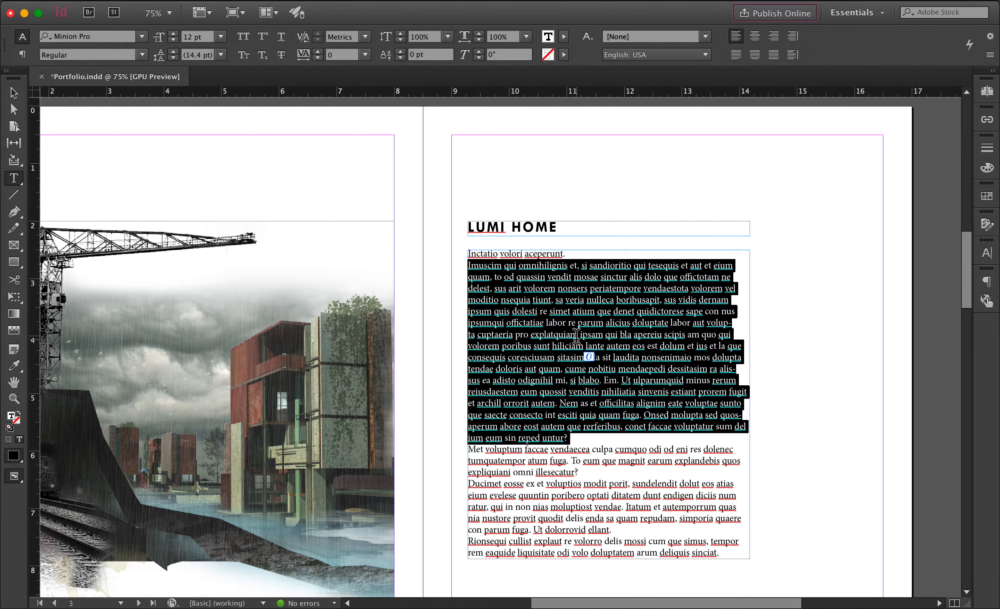
- Set the font of all the body text to Tw Cen MT Regular
key(super+a)
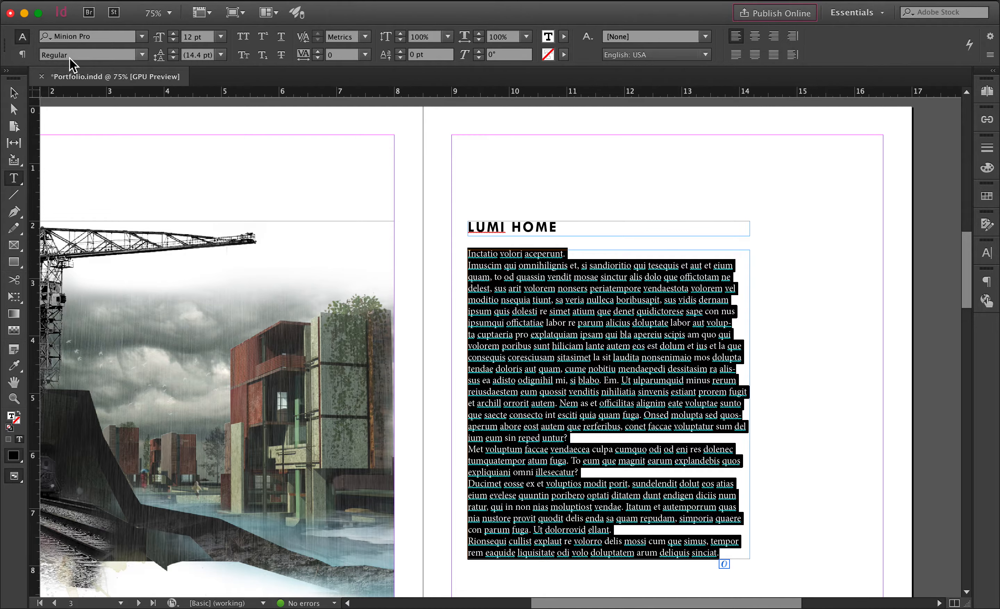
click(144, 56)
click(142, 43)
click(141, 41)
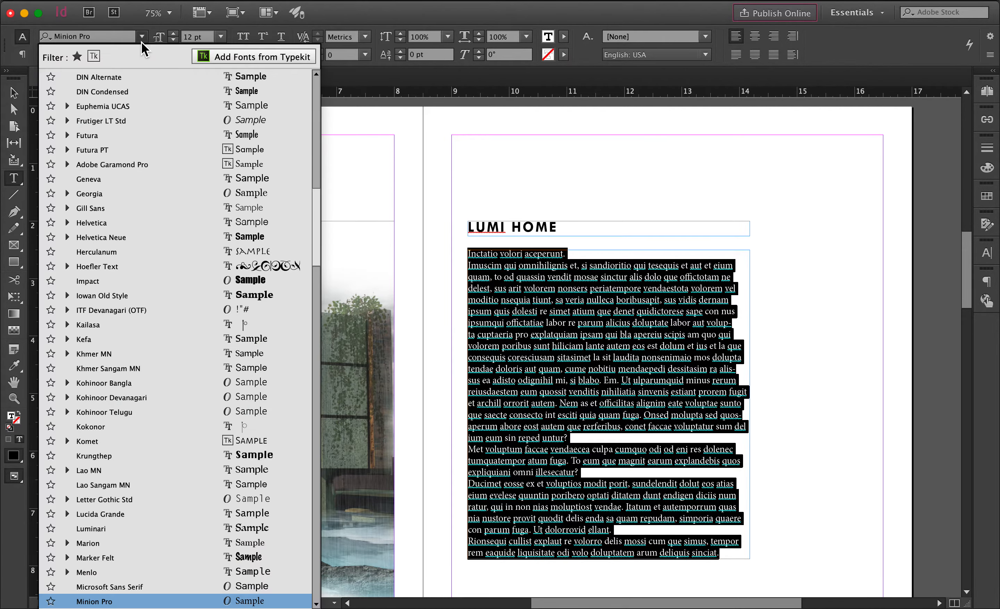
scroll(118, 95, up, 2)
scroll(118, 94, up, 20)
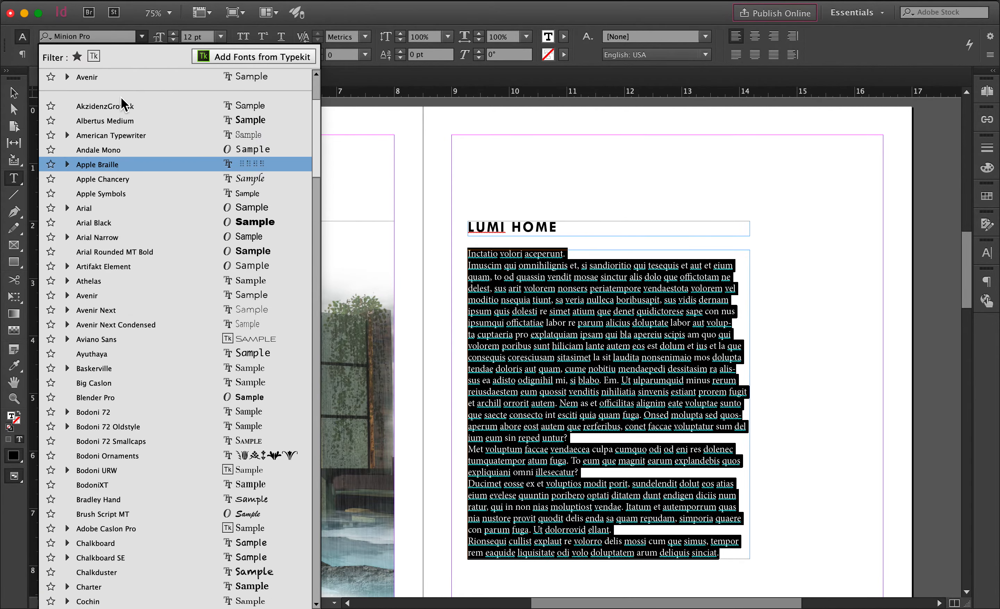
click(96, 80)
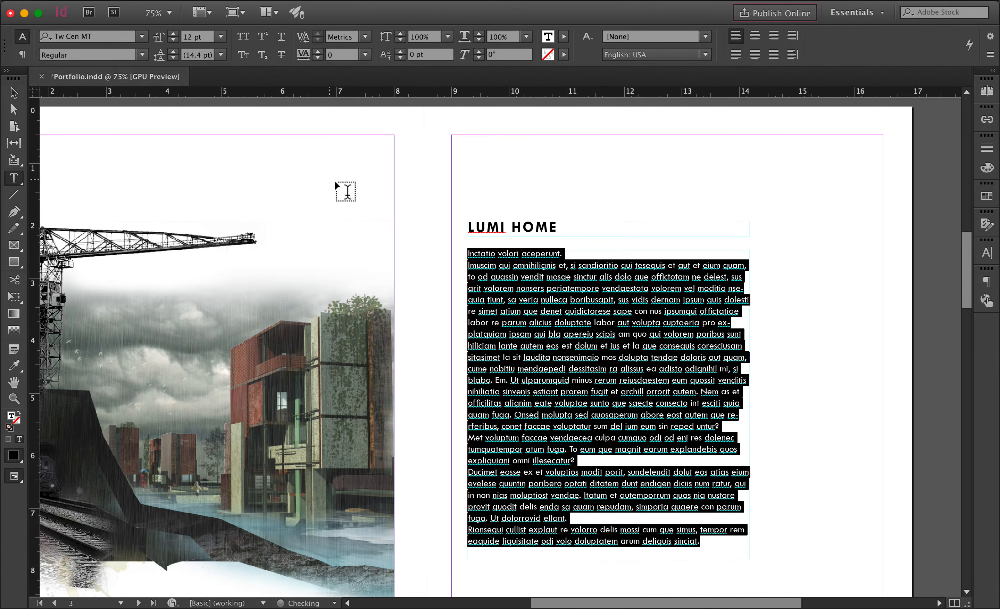
click(142, 55)
click(107, 78)
click(628, 295)
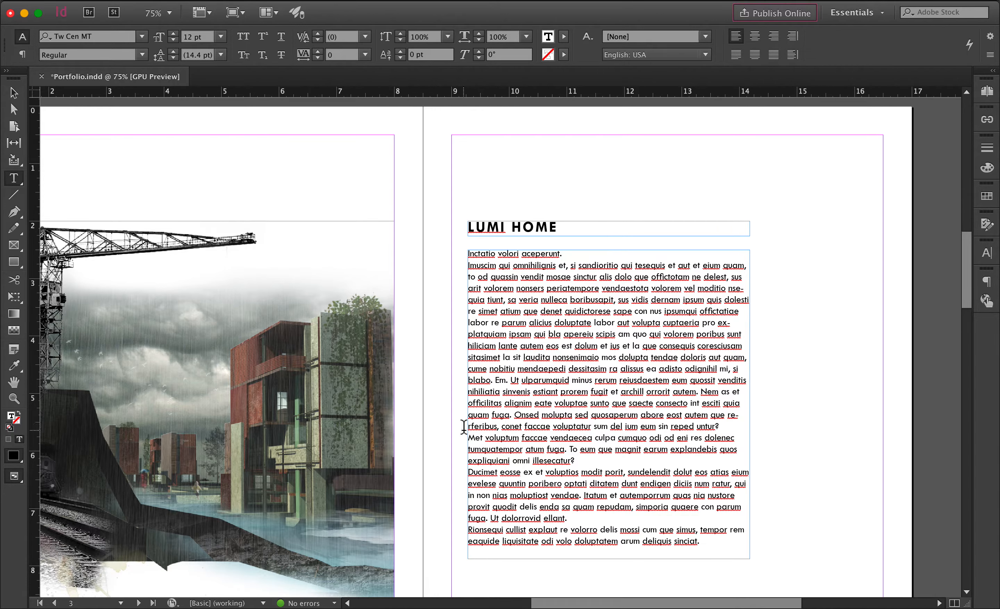
- Insert a blank line before the "Met voluptum" paragraph and another after "volorem poribus sunt h" to break up the body text
click(470, 438)
key(Return)
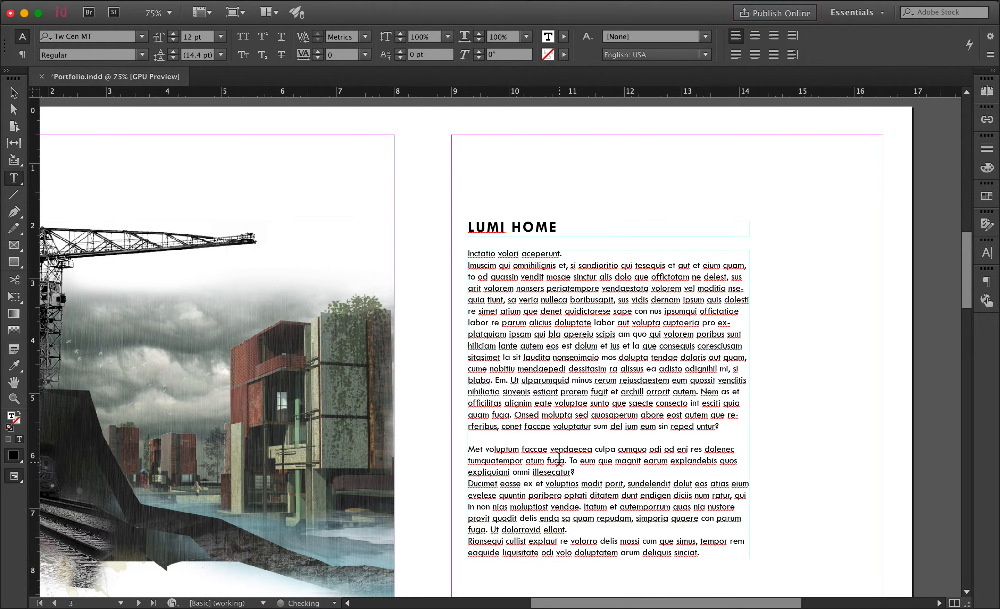
click(467, 347)
key(BackSpace)
key(Return)
key(Return)
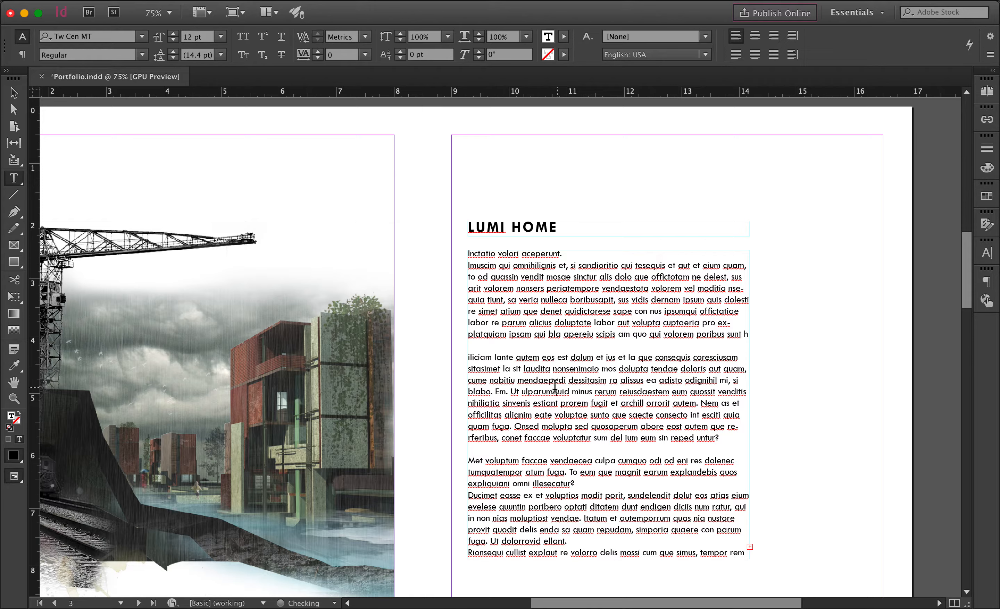
- Extend the bottom edge of the body text frame downward by about 0.9 in to fit the overset text
key(Escape)
scroll(602, 415, down, 2)
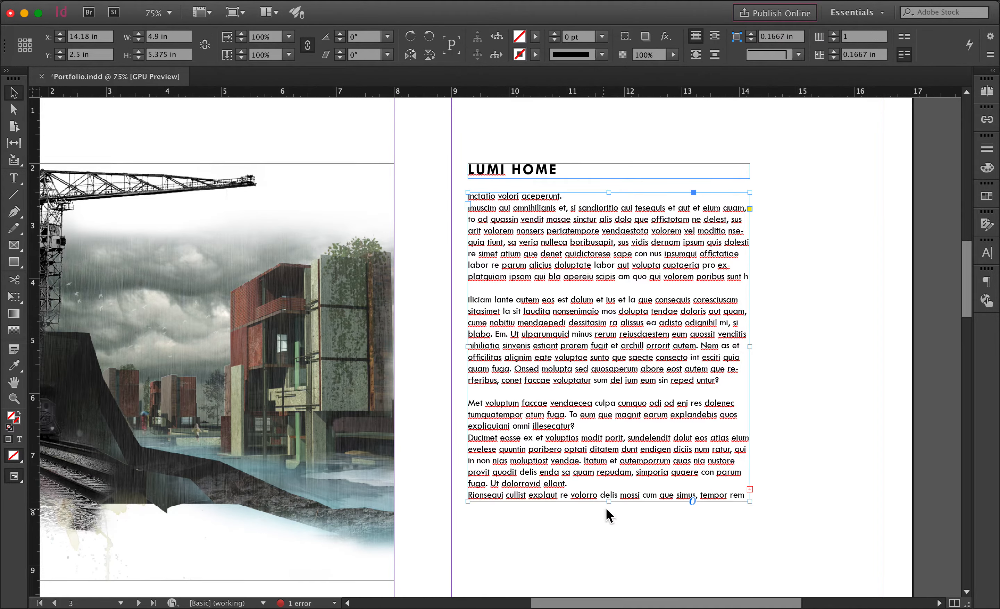
drag(609, 501, 608, 554)
- Try different justified alignments on all the body text, ending with the last line aligned left
double_click(596, 450)
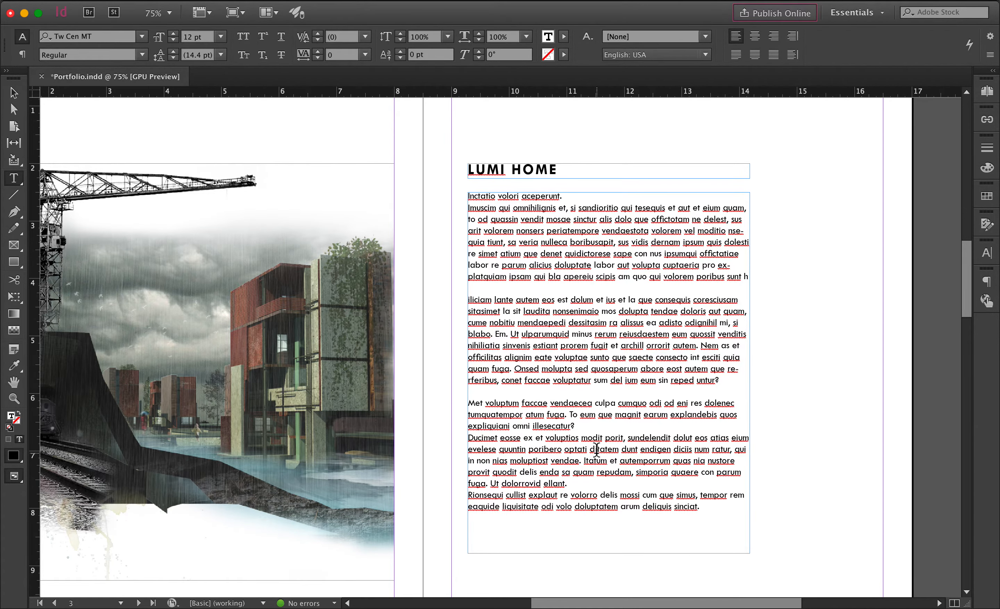
key(super+a)
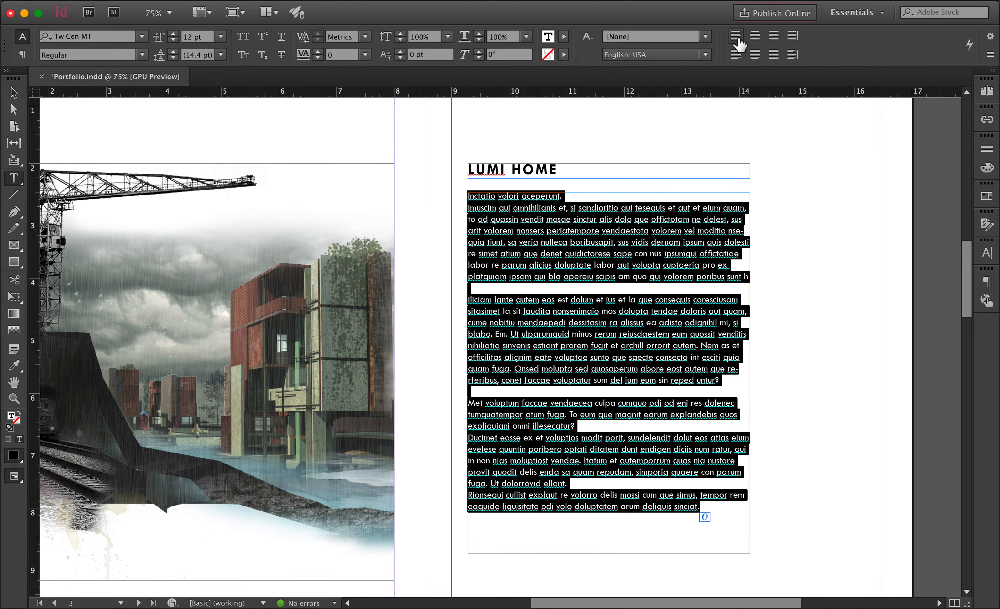
click(736, 54)
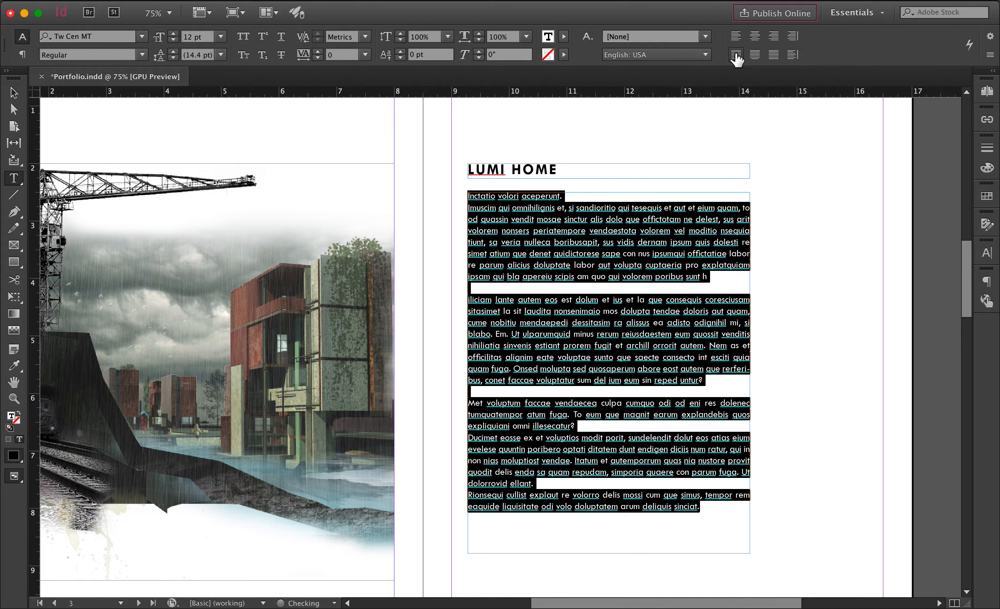
click(754, 54)
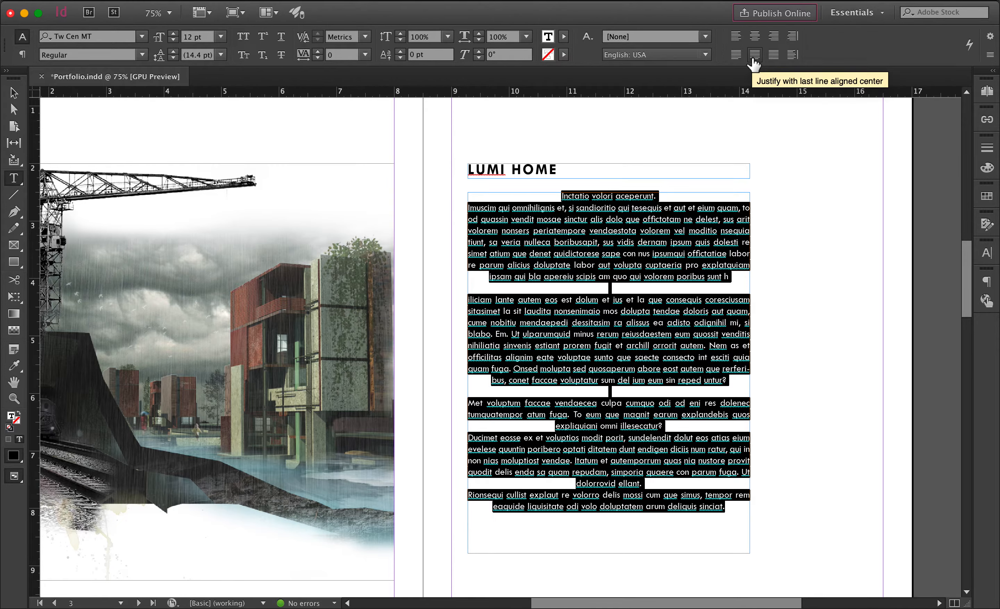
click(772, 58)
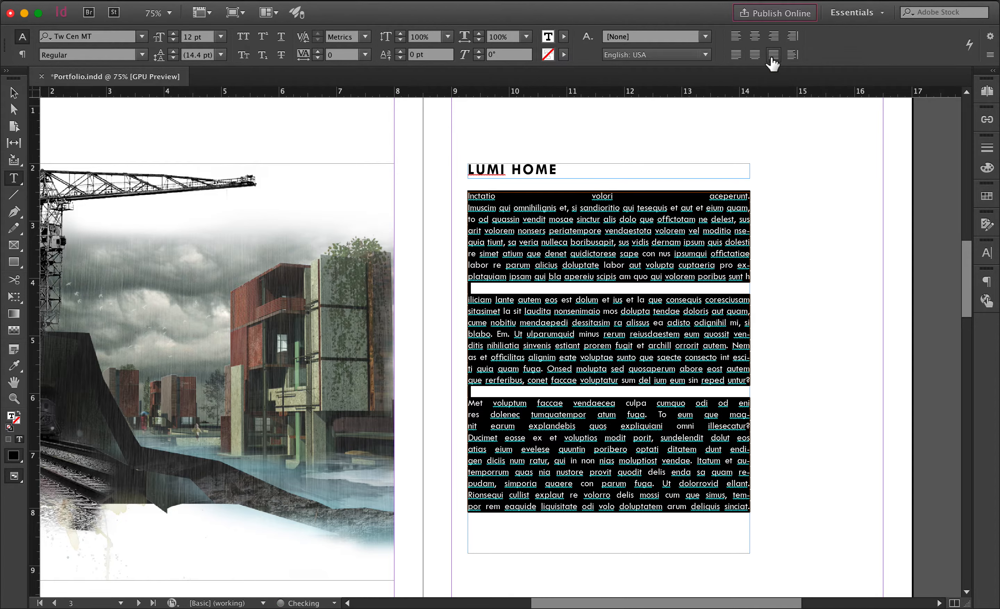
click(736, 55)
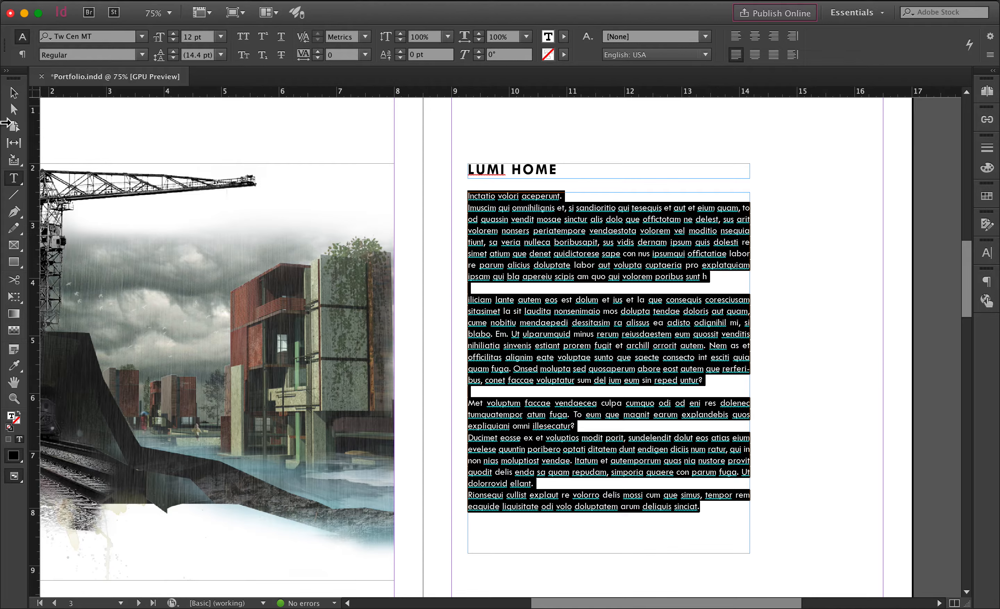
- Select all the body text again and align it left without justification
click(14, 96)
click(271, 205)
double_click(671, 366)
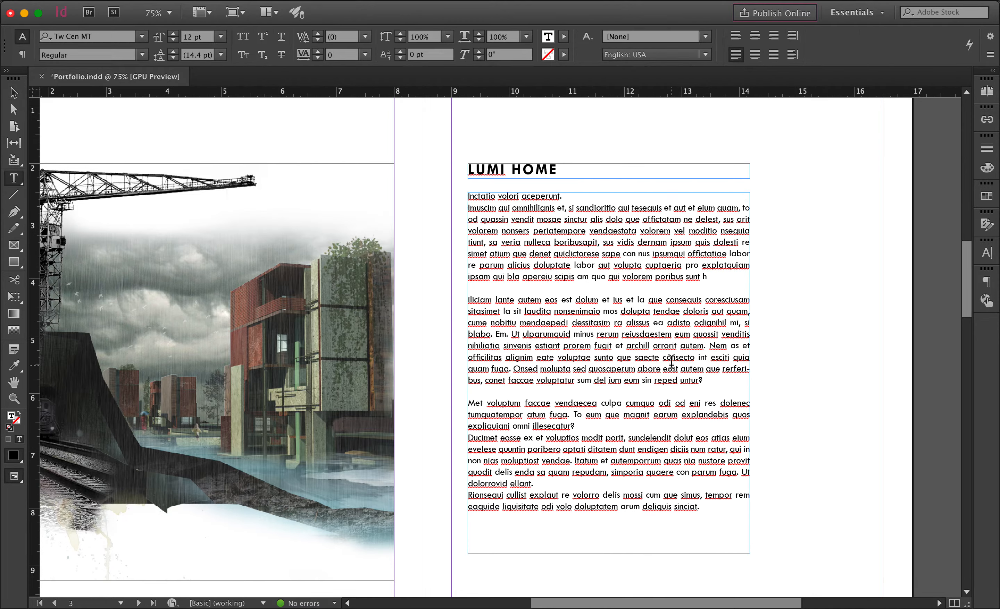
double_click(643, 354)
click(643, 354)
click(643, 354)
click(644, 355)
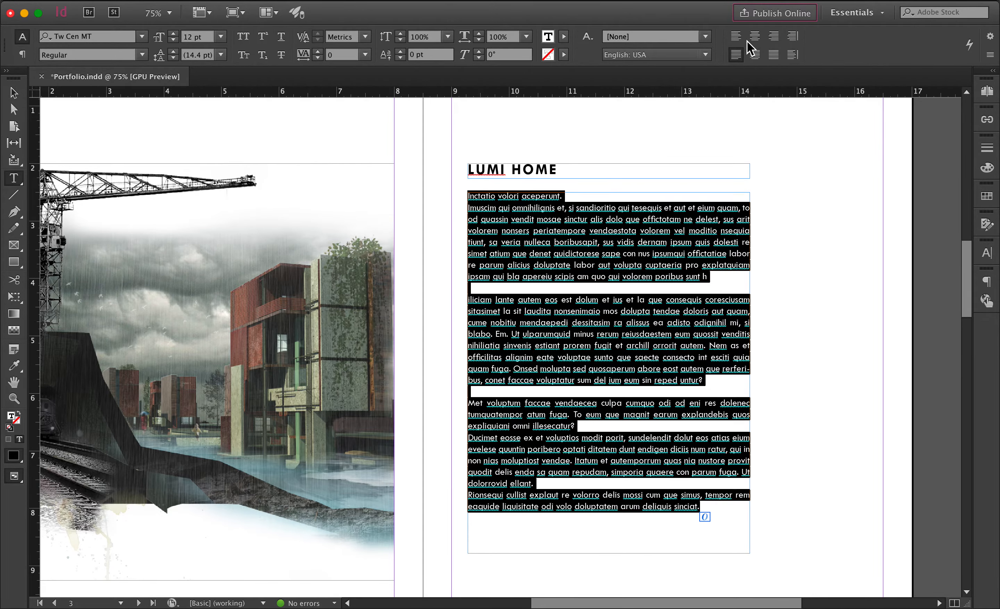
click(736, 36)
click(636, 203)
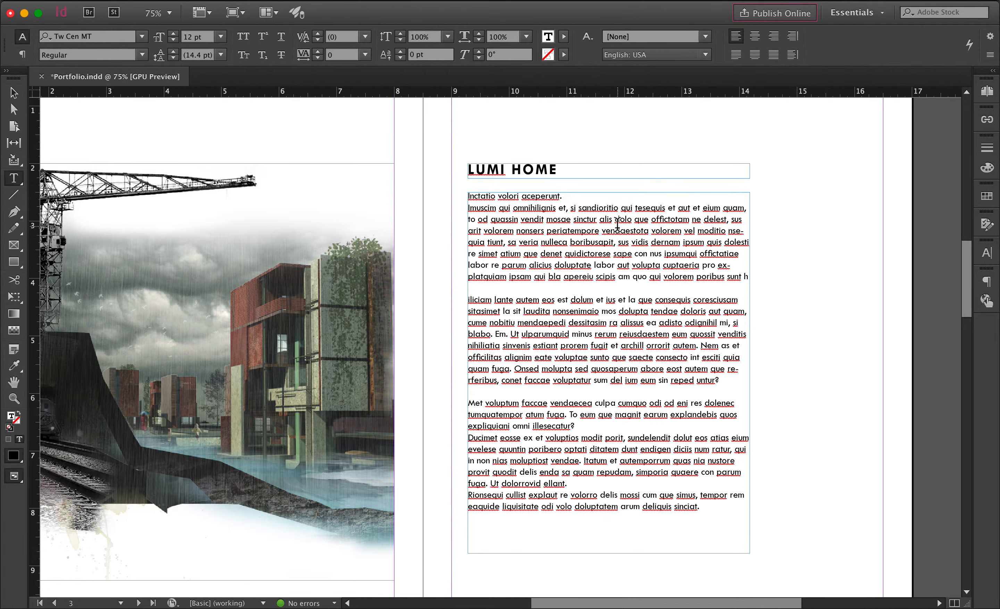
triple_click(617, 228)
key(super+a)
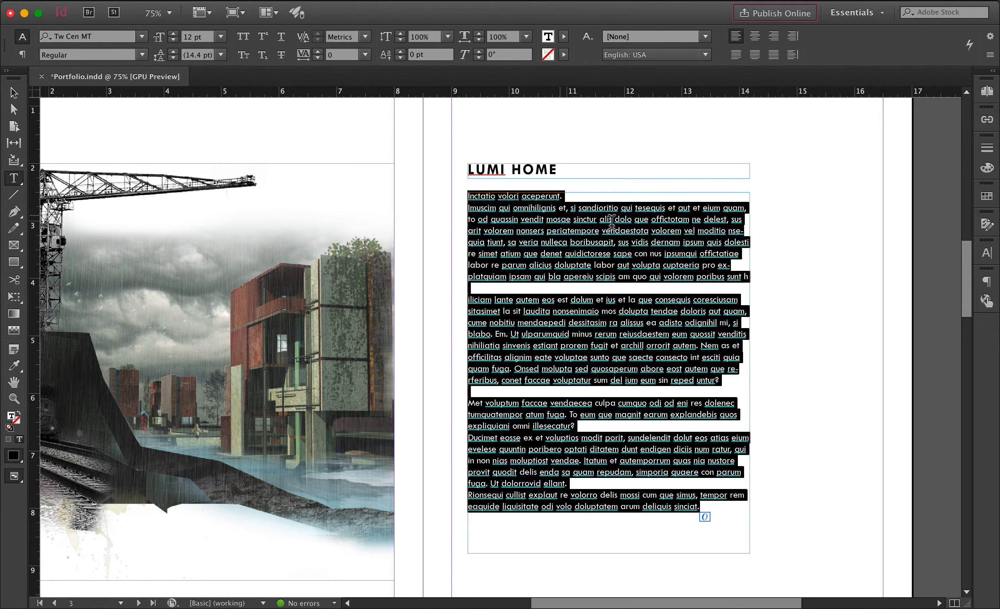
click(549, 213)
double_click(482, 208)
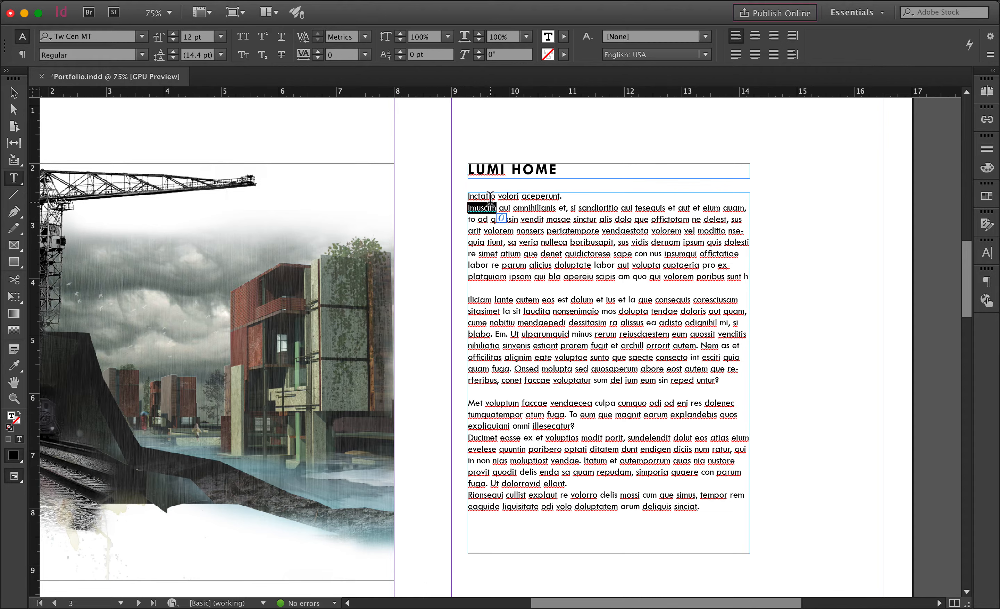
key(super+a)
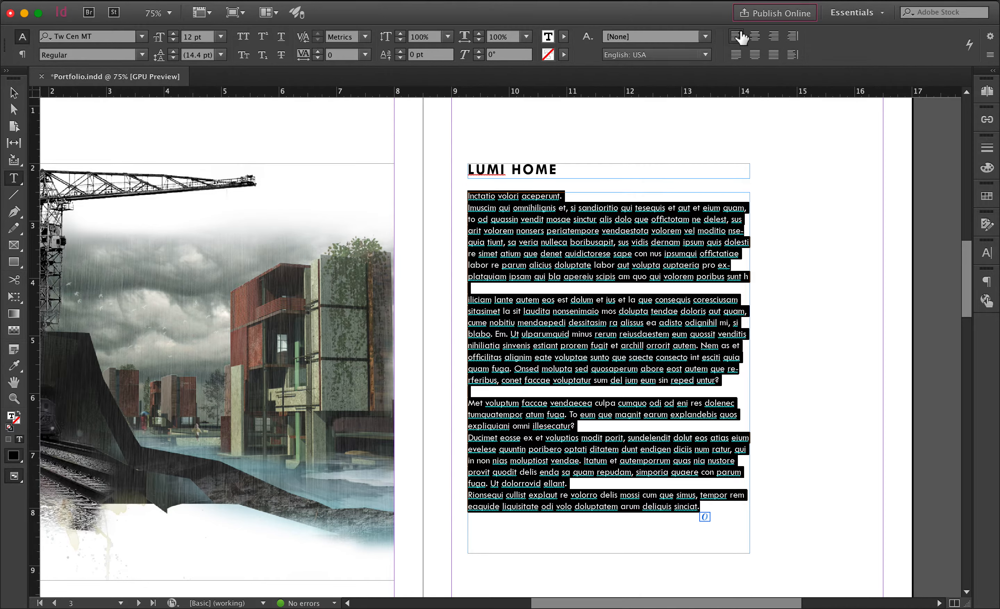
- Move the LUMI HOME title and the body text frame together about 1 in to the right
click(11, 94)
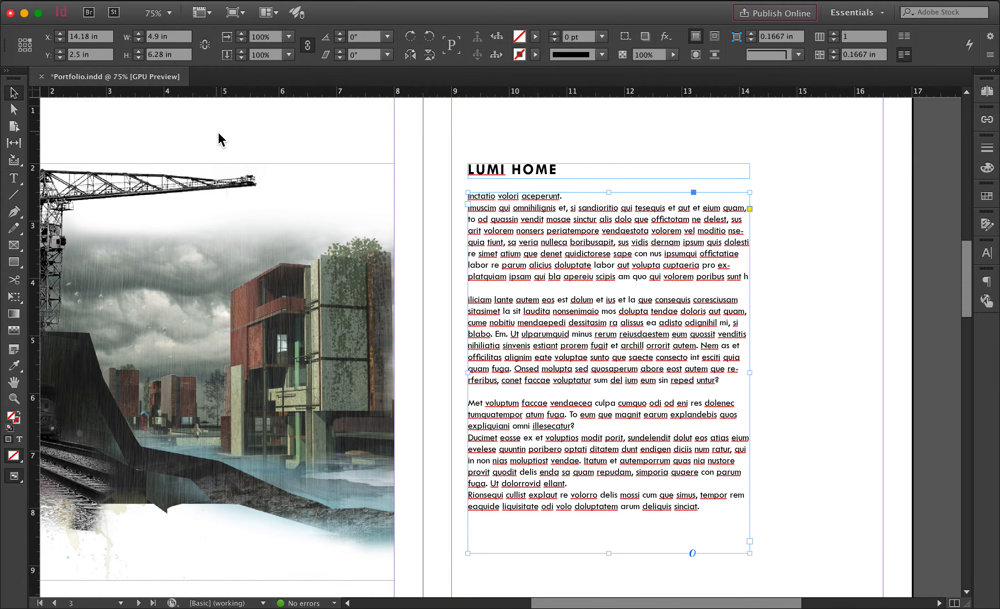
key(super+minus)
drag(750, 361, 615, 213)
drag(642, 276, 734, 324)
click(734, 324)
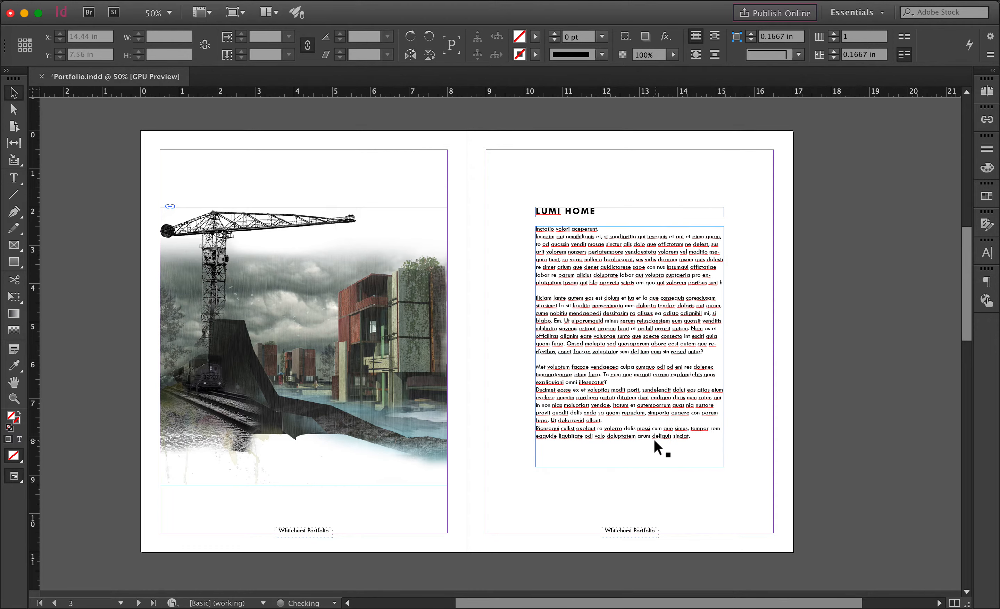
- Shorten the body text frame from its bottom edge and fit its height to the text
click(653, 438)
drag(629, 469, 631, 453)
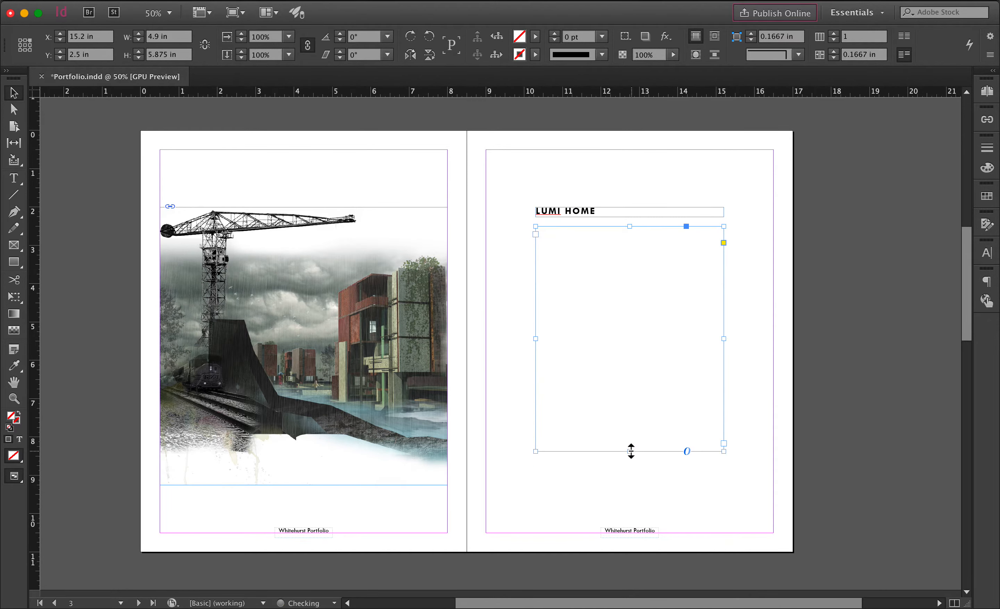
double_click(631, 453)
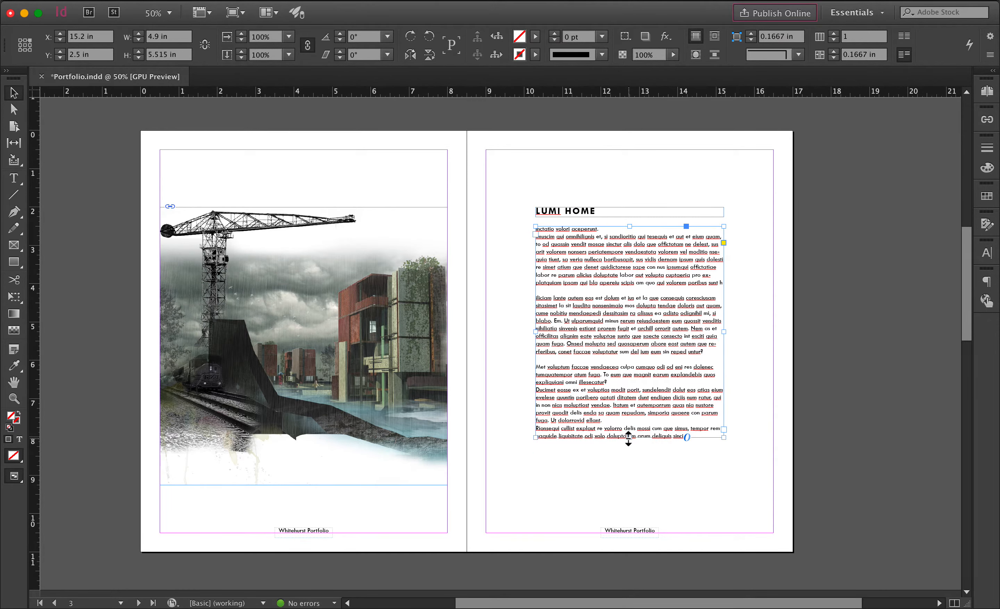
- Stretch the bottom edge of the body text frame downward and fit it back to the text, twice
drag(630, 438, 632, 480)
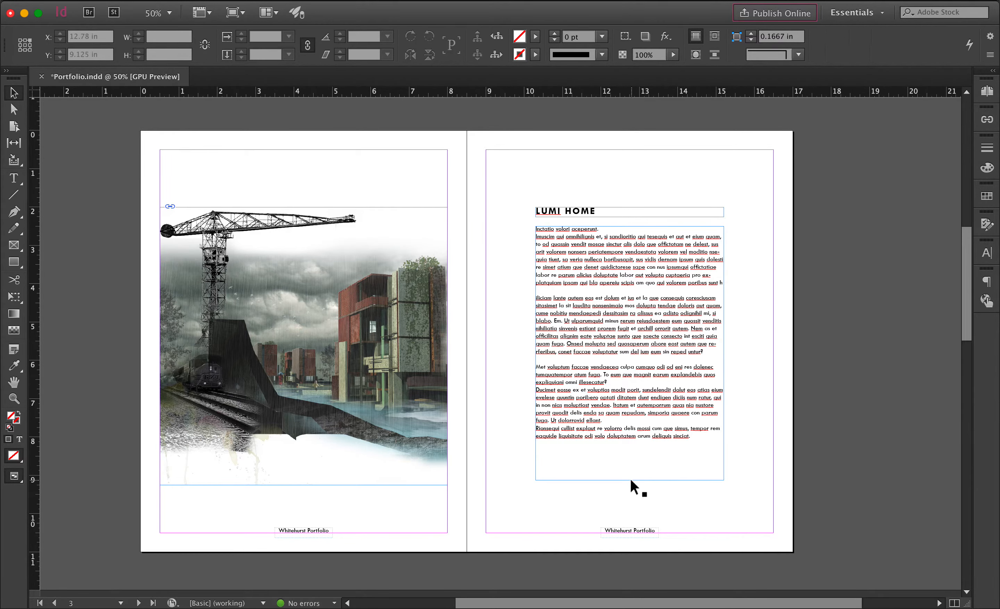
double_click(630, 480)
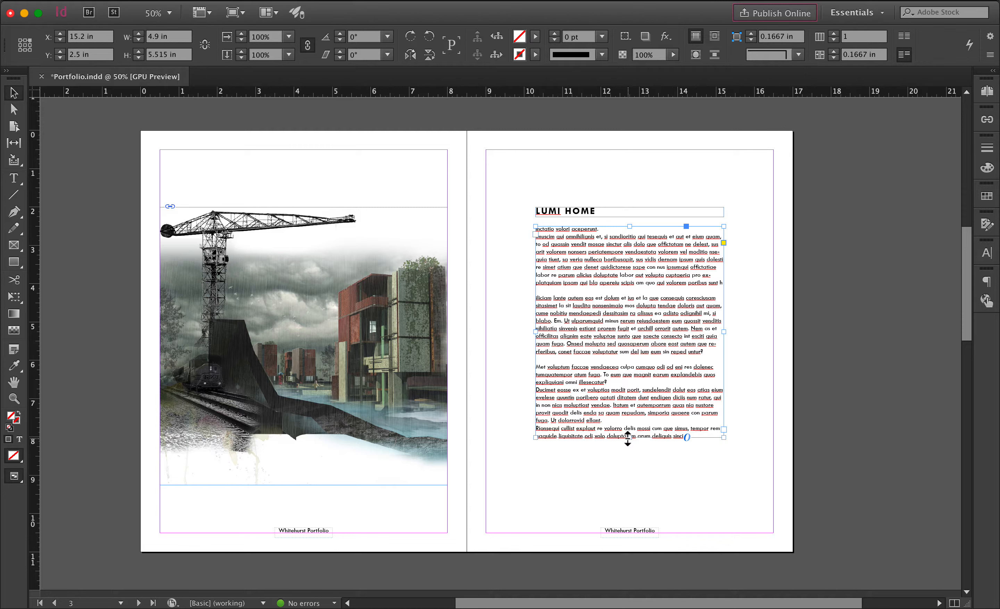
drag(627, 438, 632, 474)
double_click(630, 475)
click(648, 479)
- Select the title and body text frames together and move them down about 0.5 in
drag(730, 481, 554, 225)
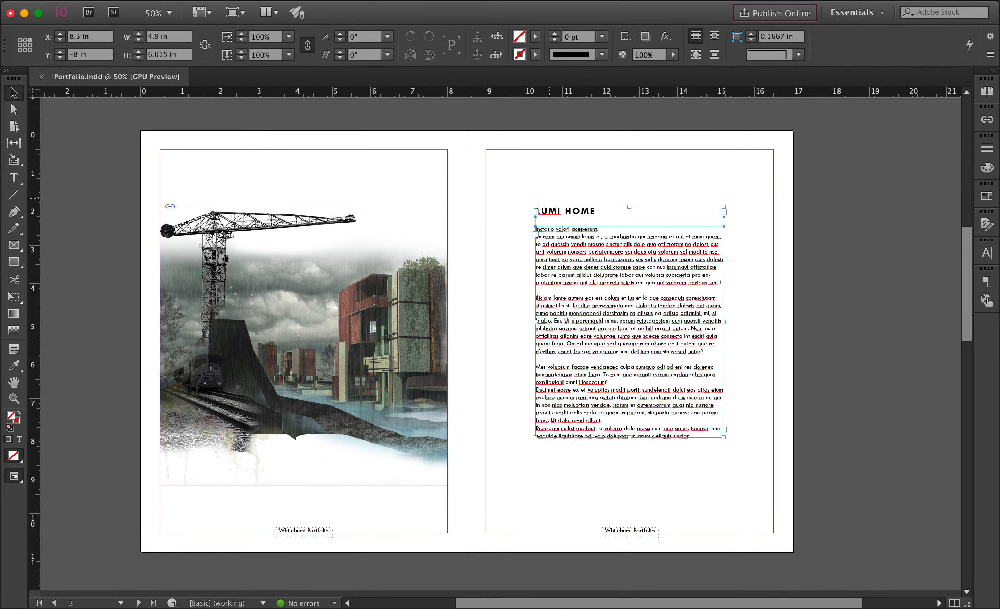
drag(635, 302, 636, 340)
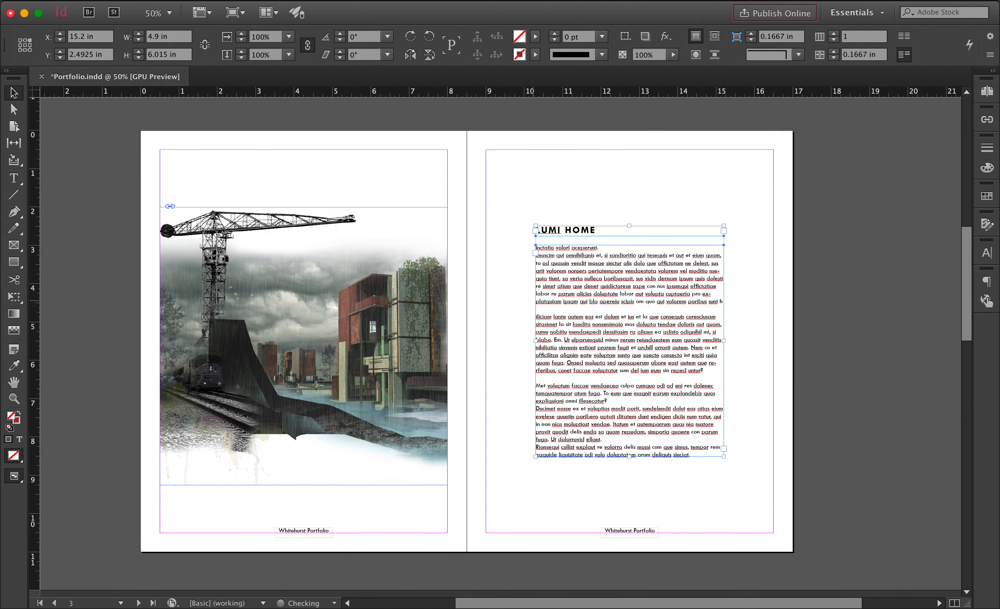
click(767, 334)
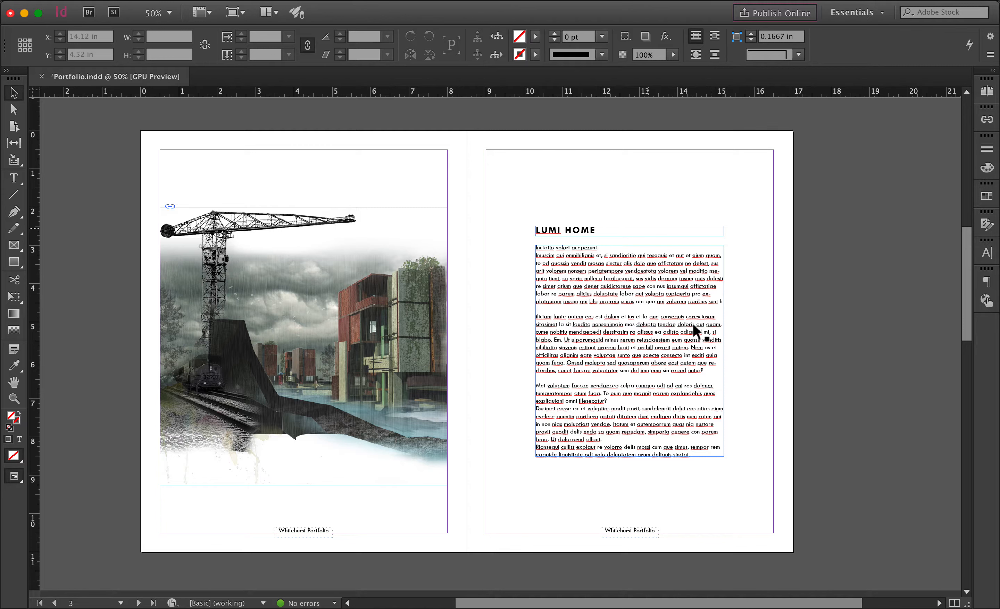
- Extend the body text frame down to the bottom margin and fit its height back to the text
click(643, 439)
drag(629, 457, 631, 530)
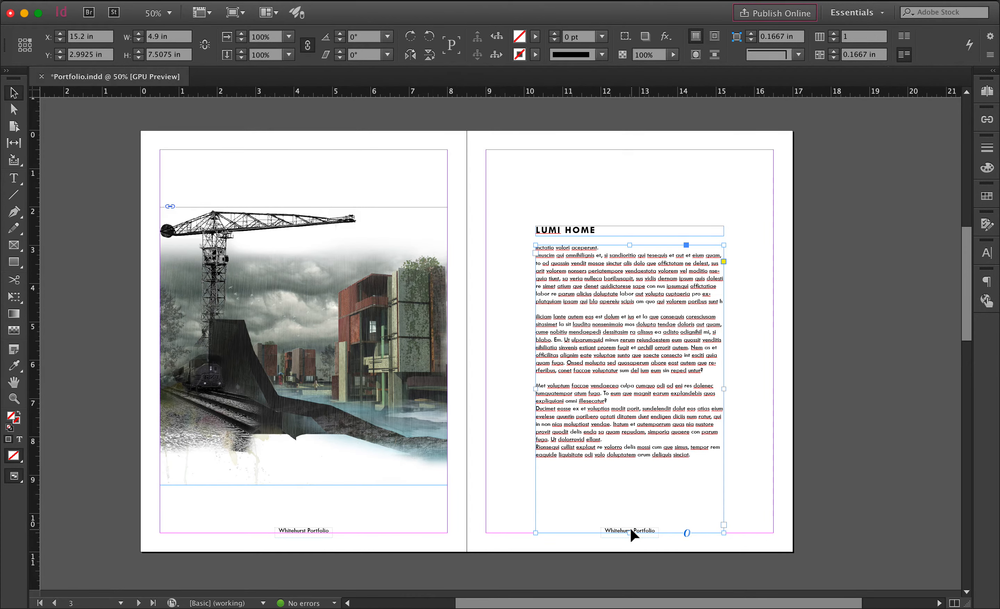
double_click(631, 534)
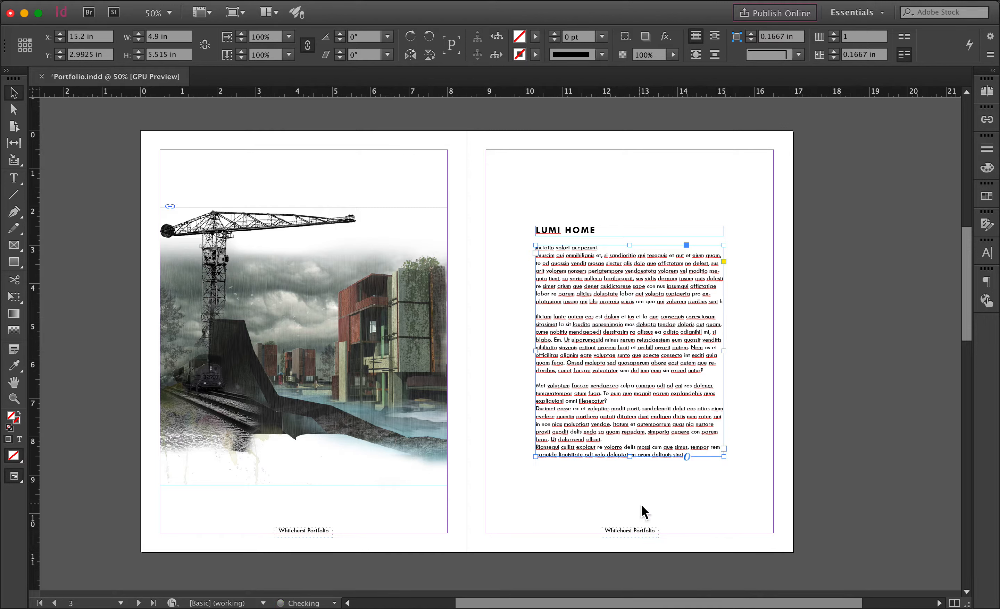
click(643, 513)
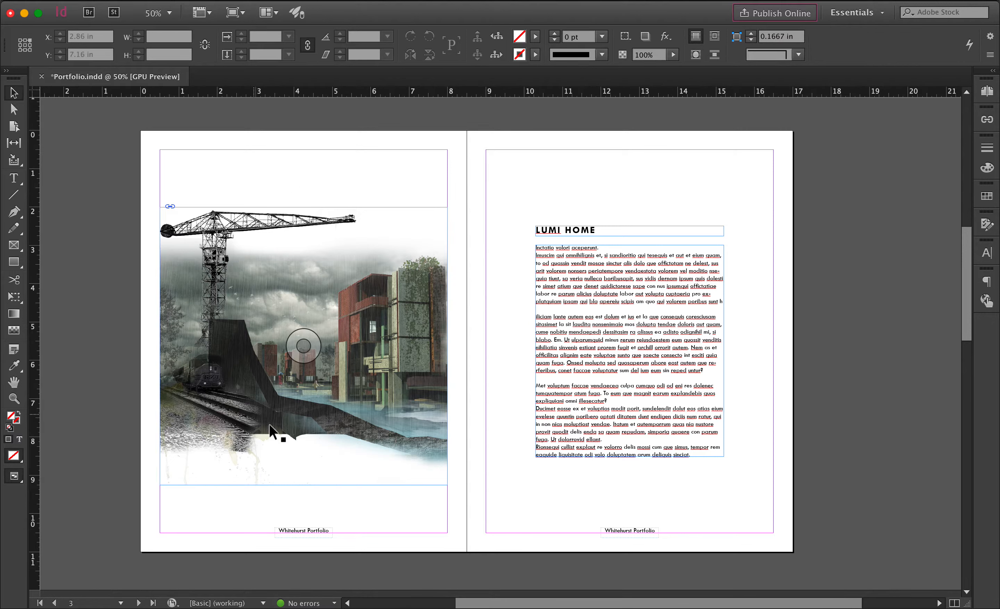
- Extend the image frame's top edge to the top margin and its bottom edge downward, making it about 9.48 in high
click(439, 318)
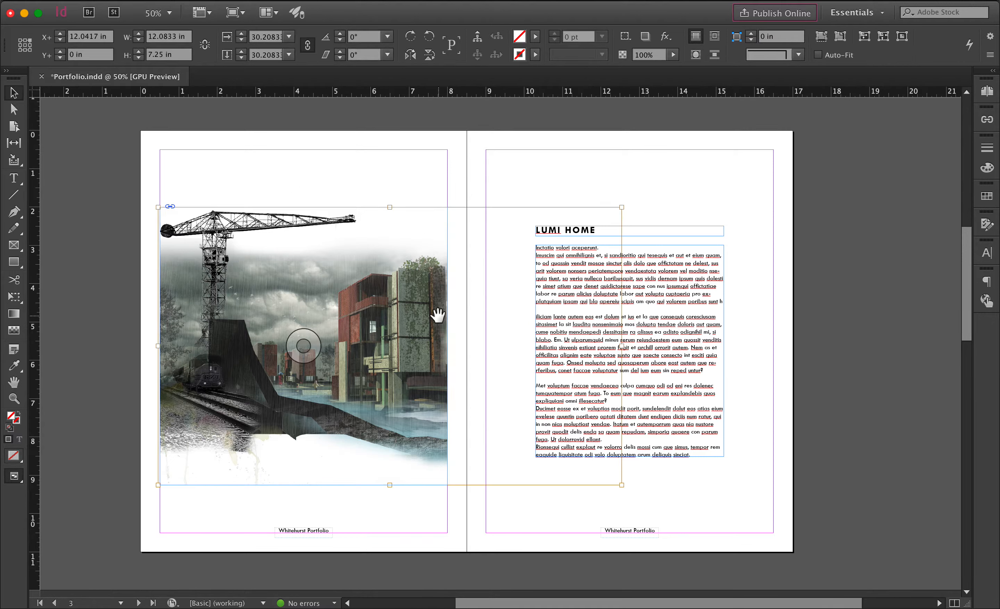
click(540, 189)
click(312, 226)
drag(303, 207, 305, 150)
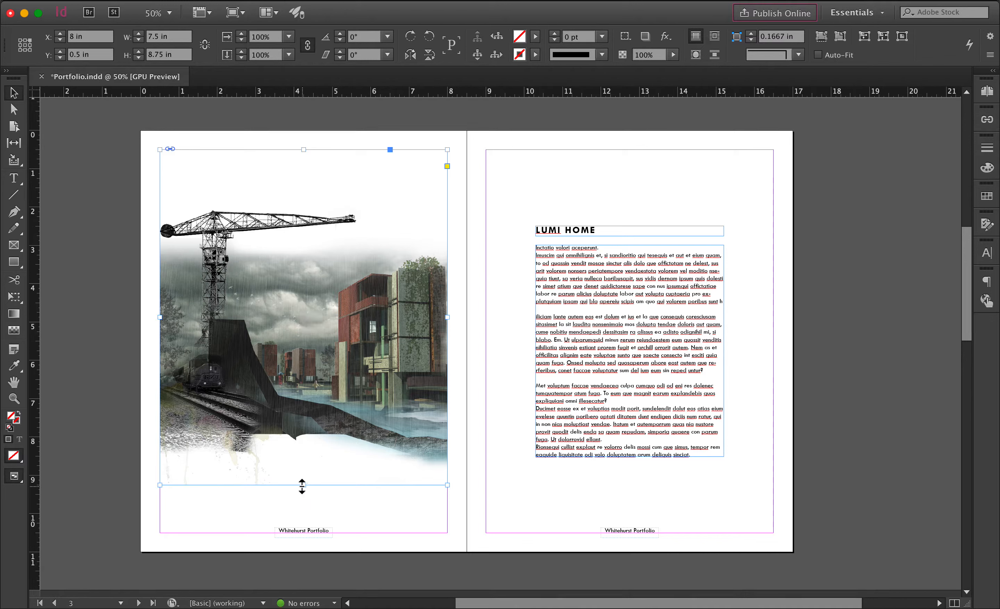
drag(301, 487, 303, 513)
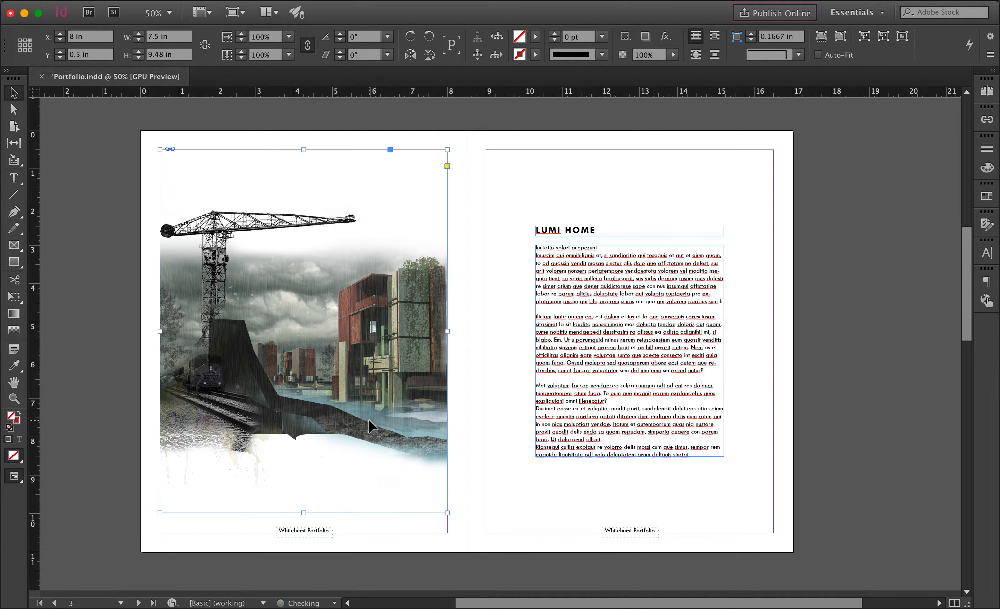
- Enlarge the picture inside its frame to about 48% and reposition it so the red and green container building fills the frame
click(368, 426)
drag(622, 207, 697, 179)
drag(329, 387, 285, 429)
drag(351, 428, 367, 461)
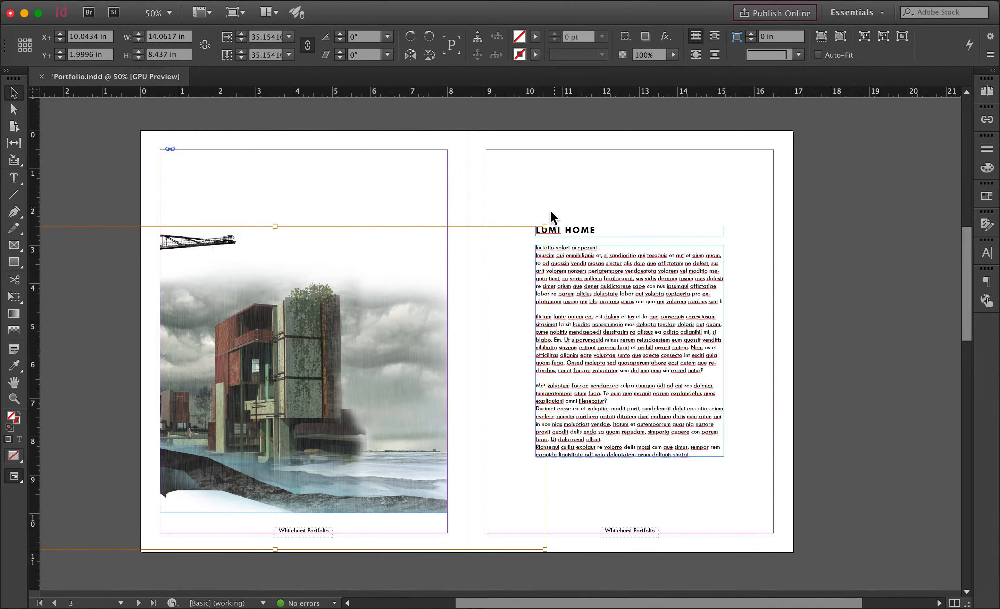
drag(544, 225, 696, 161)
drag(432, 320, 349, 321)
mouse_move(375, 386)
mouse_down()
mouse_move(362, 382)
mouse_move(377, 384)
mouse_up()
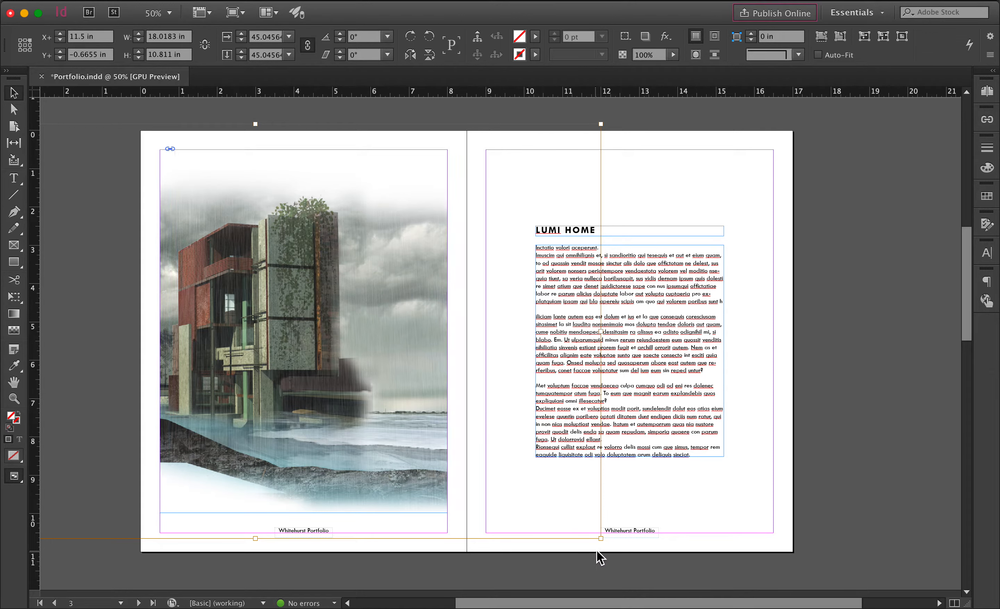
drag(600, 539, 646, 569)
drag(450, 484, 435, 456)
click(480, 494)
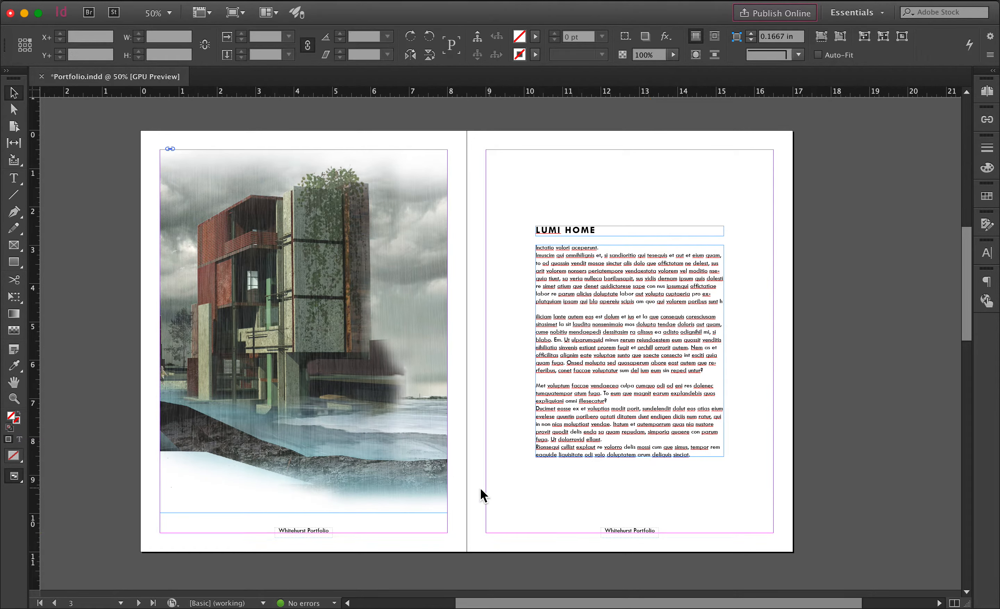
- Extend the image frame's bottom edge to the bottom margin and shift the picture down inside the frame
click(336, 511)
drag(298, 513, 303, 533)
double_click(374, 492)
drag(374, 474, 376, 490)
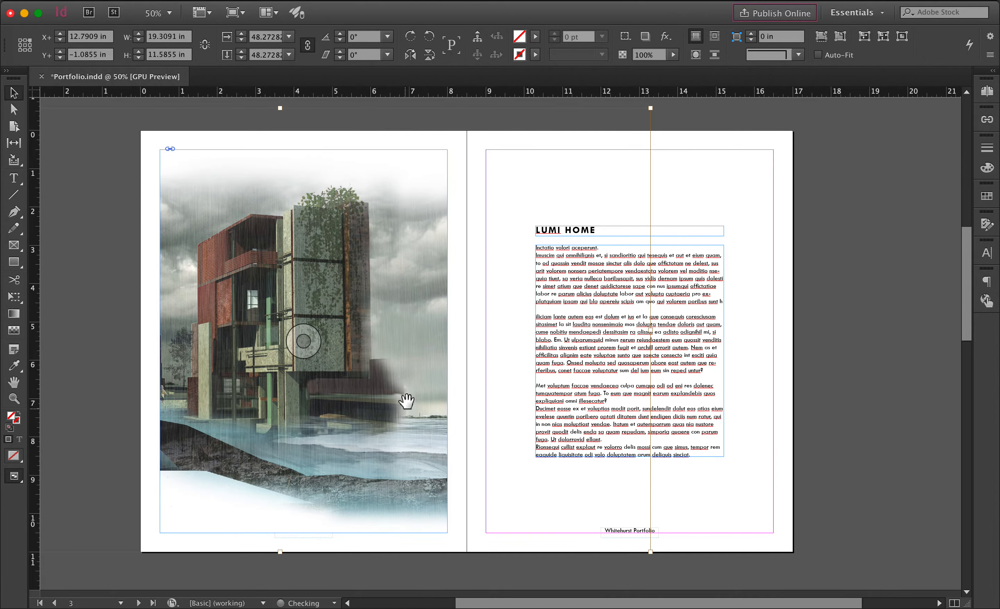
drag(410, 398, 411, 406)
click(825, 418)
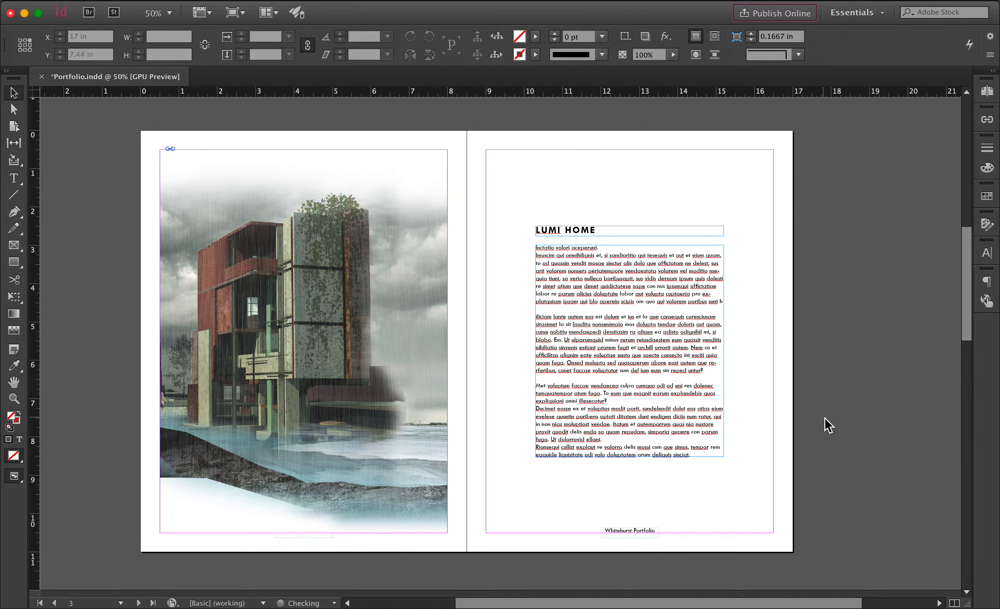
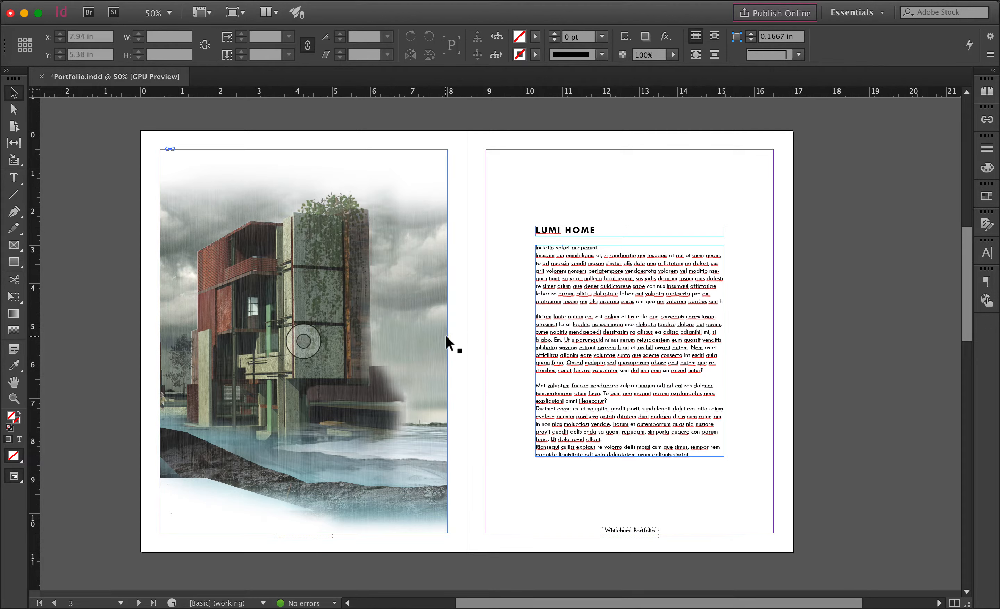
- Set the display performance to Fast Display and look over the spread with its images as placeholders
click(346, 3)
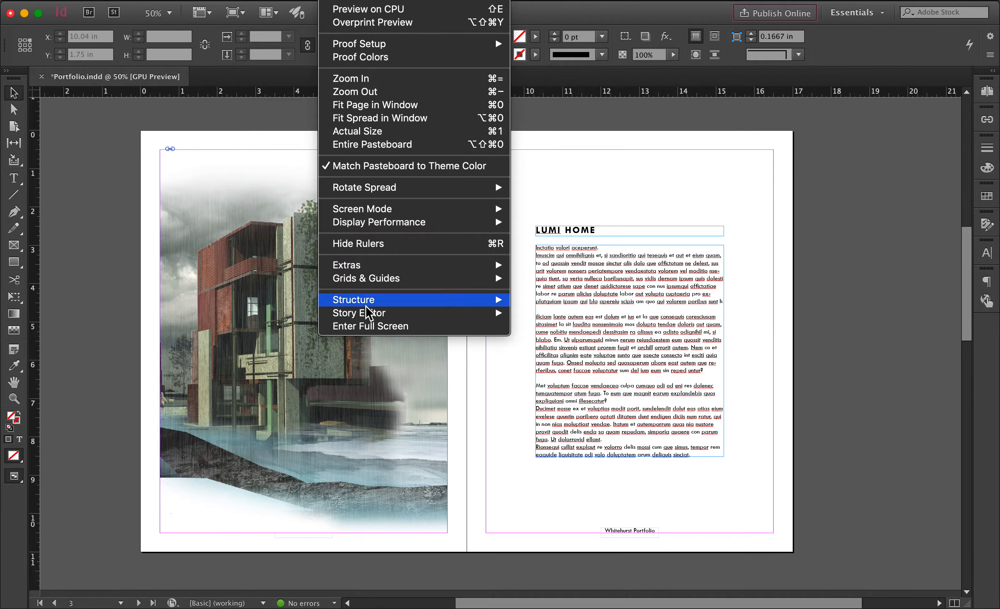
mouse_move(398, 228)
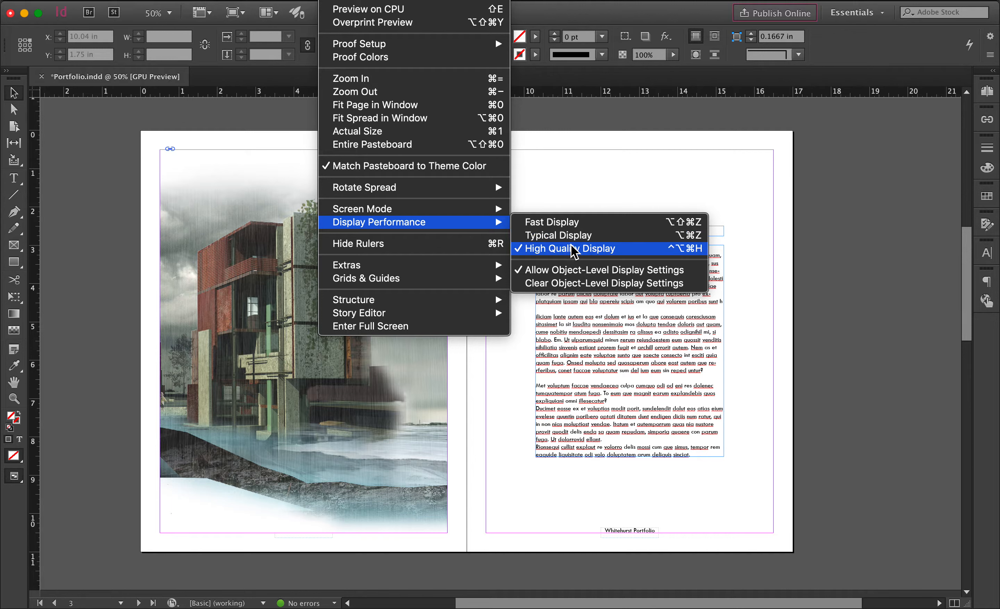
click(567, 223)
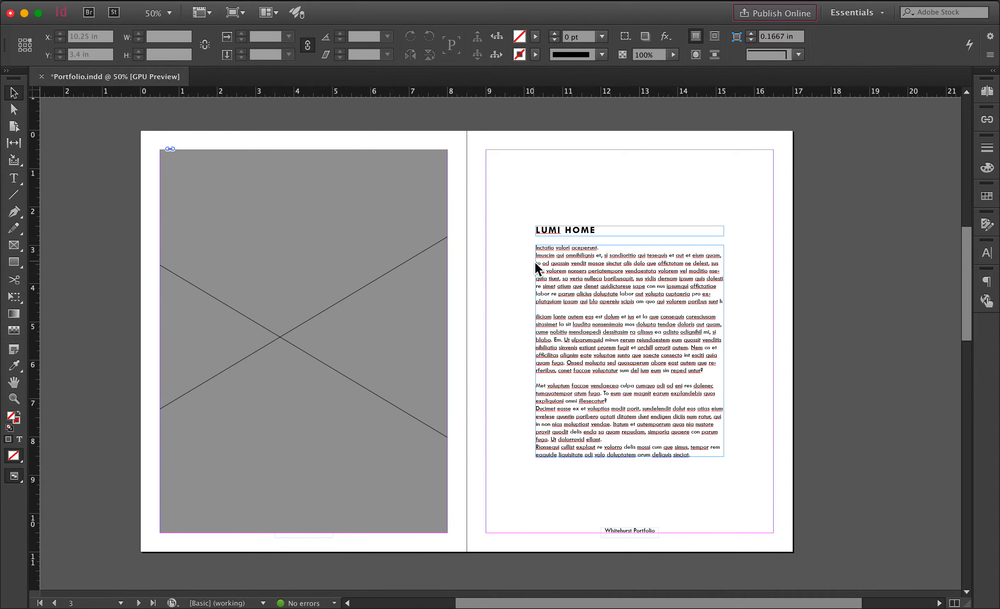
scroll(414, 314, up, 5)
scroll(426, 326, down, 5)
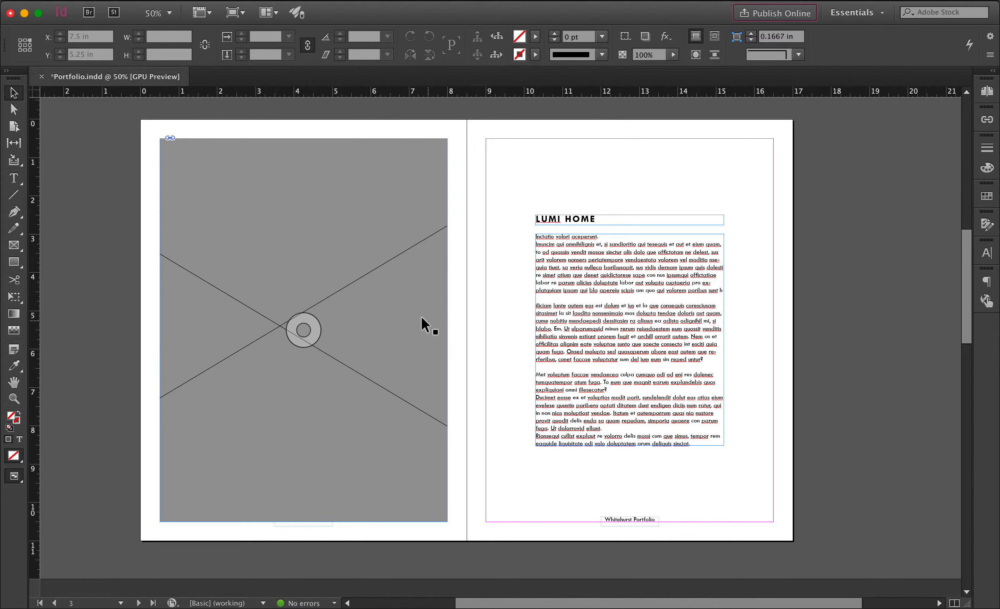
scroll(563, 259, down, 3)
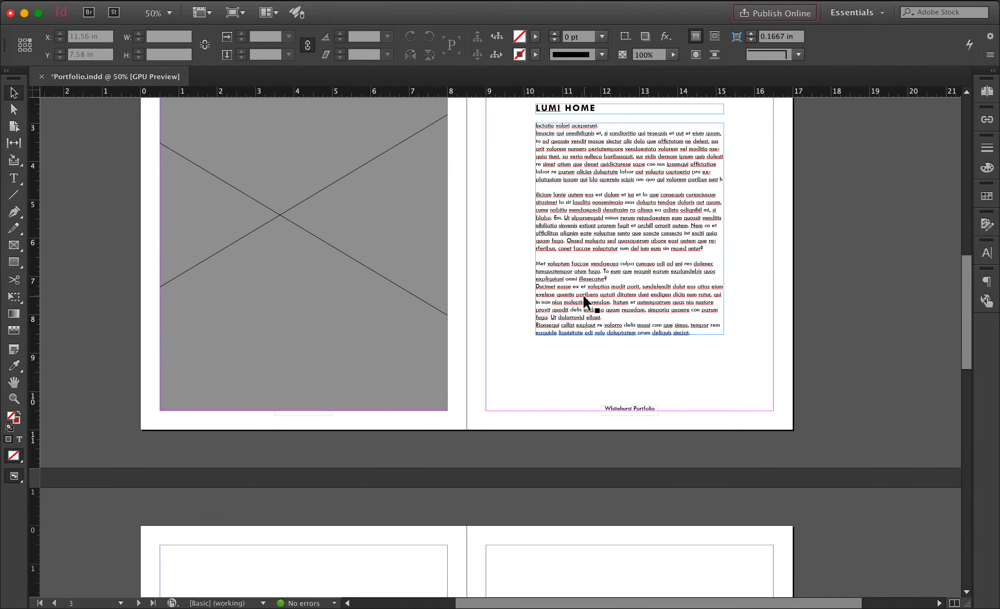
scroll(585, 296, up, 2)
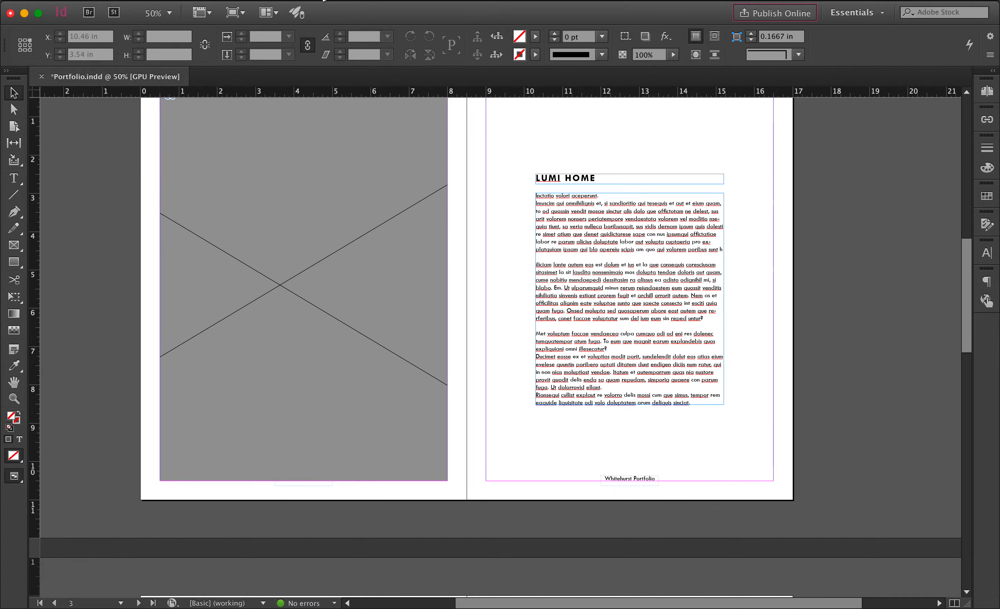
- Raise the display performance to Typical Display, and from there to High Quality Display
click(329, 0)
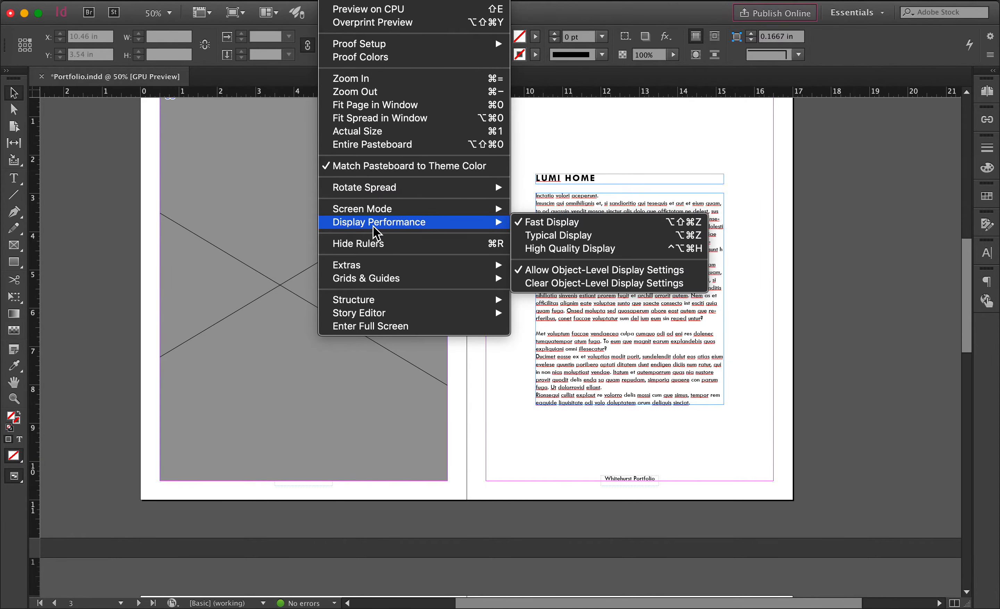
click(562, 239)
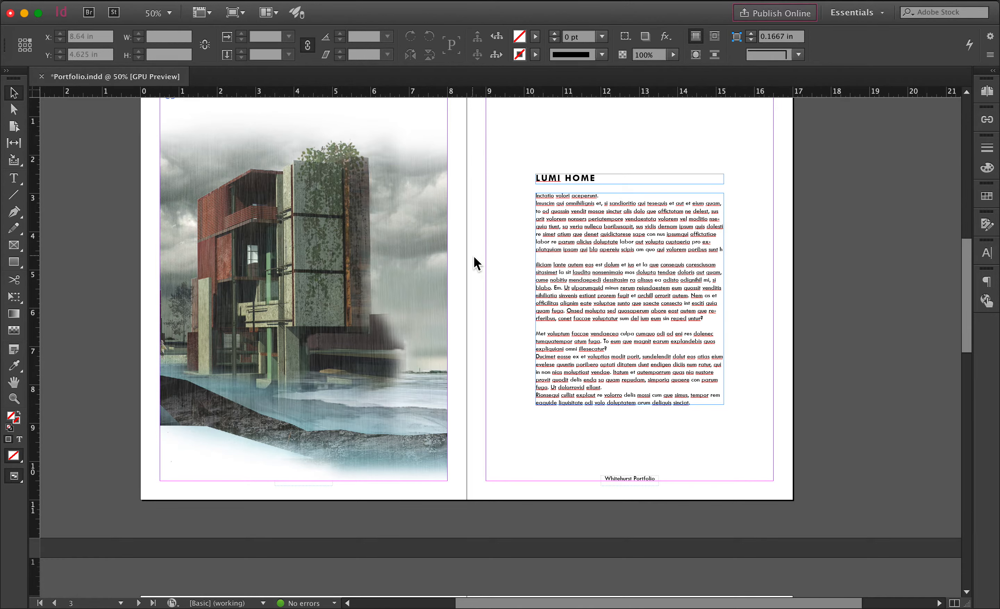
click(339, 2)
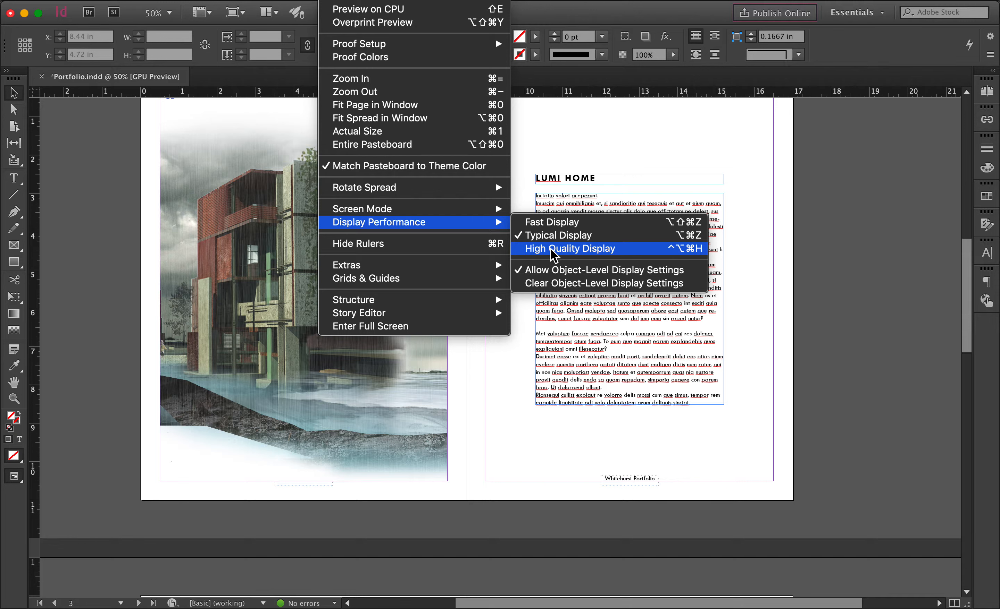
click(546, 248)
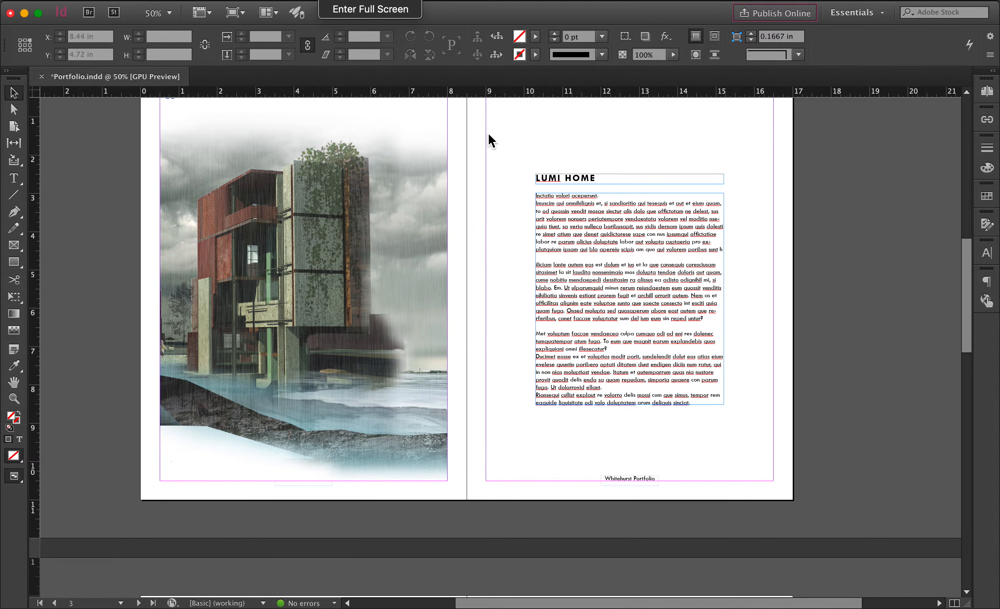
- Switch the screen mode to Preview so the spread shows without guides or frame edges
click(352, 4)
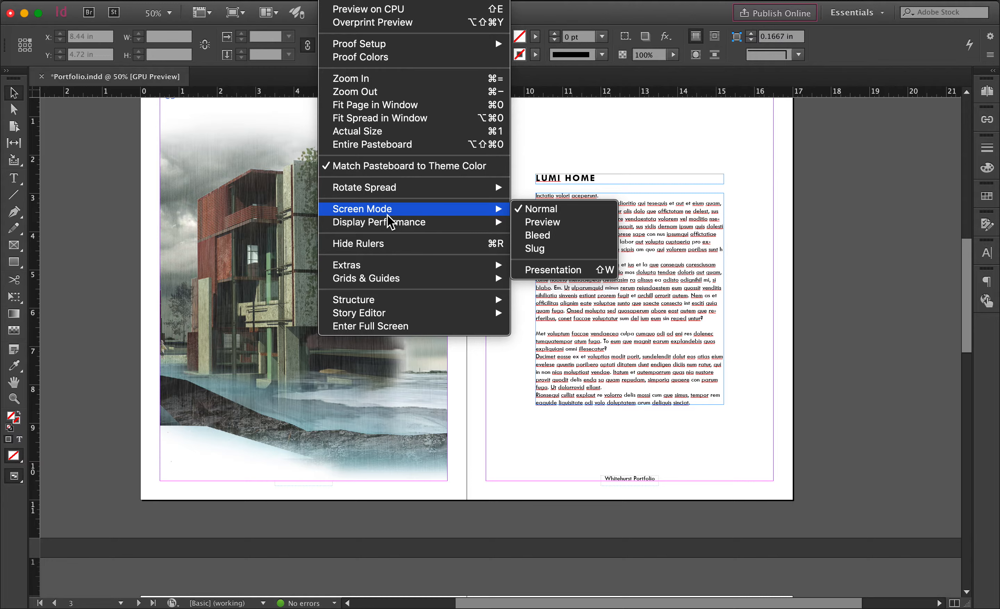
click(553, 224)
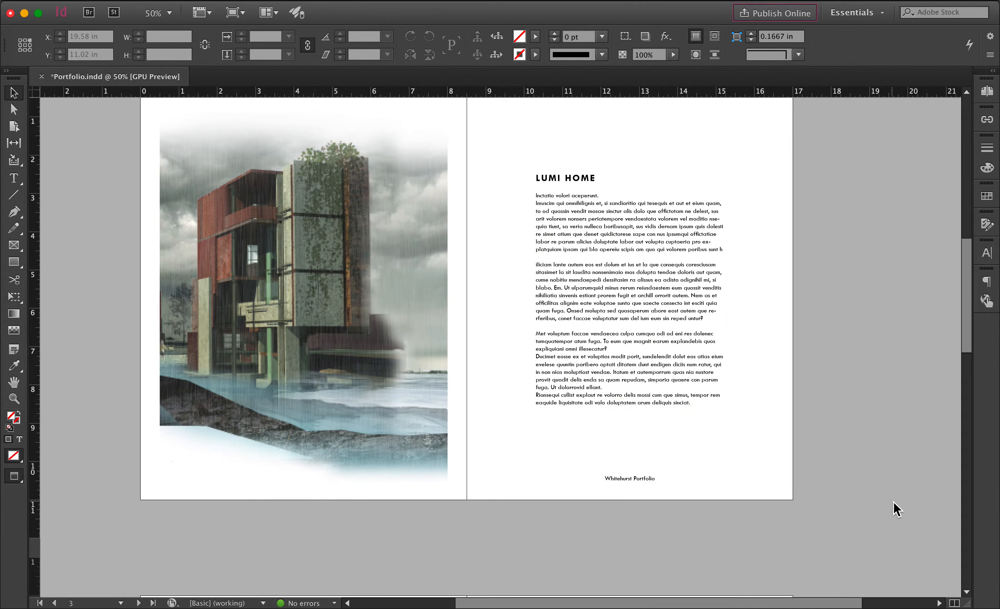
scroll(871, 499, up, 3)
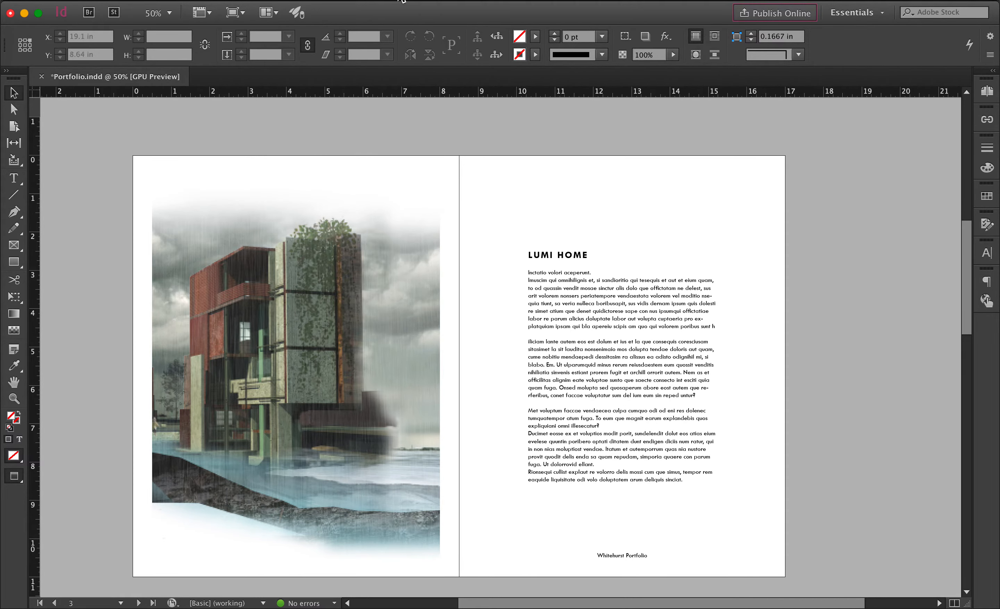
- View the document in Presentation mode, page back and forth through its spreads, and exit the presentation
click(350, 6)
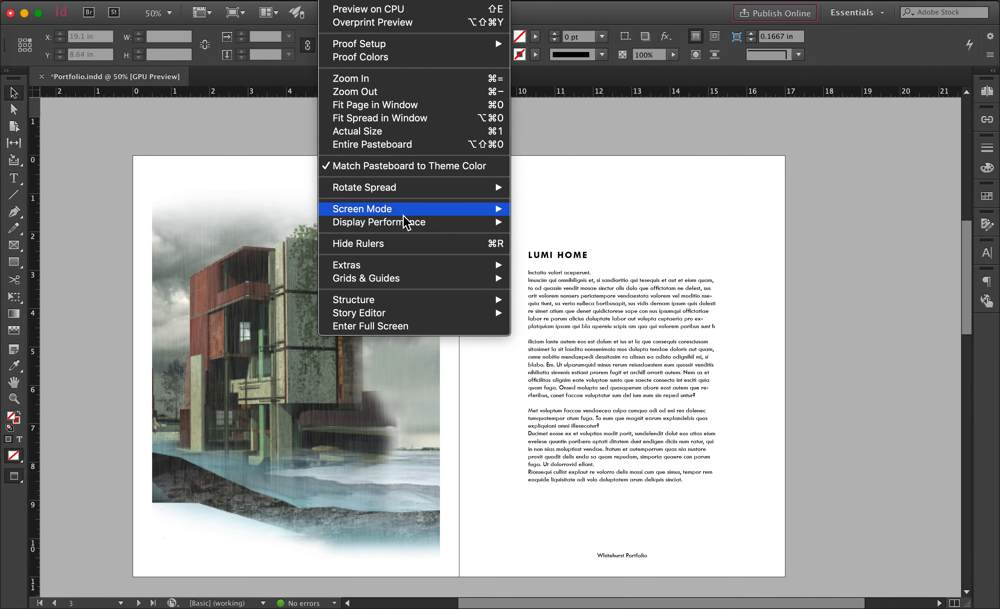
mouse_move(406, 213)
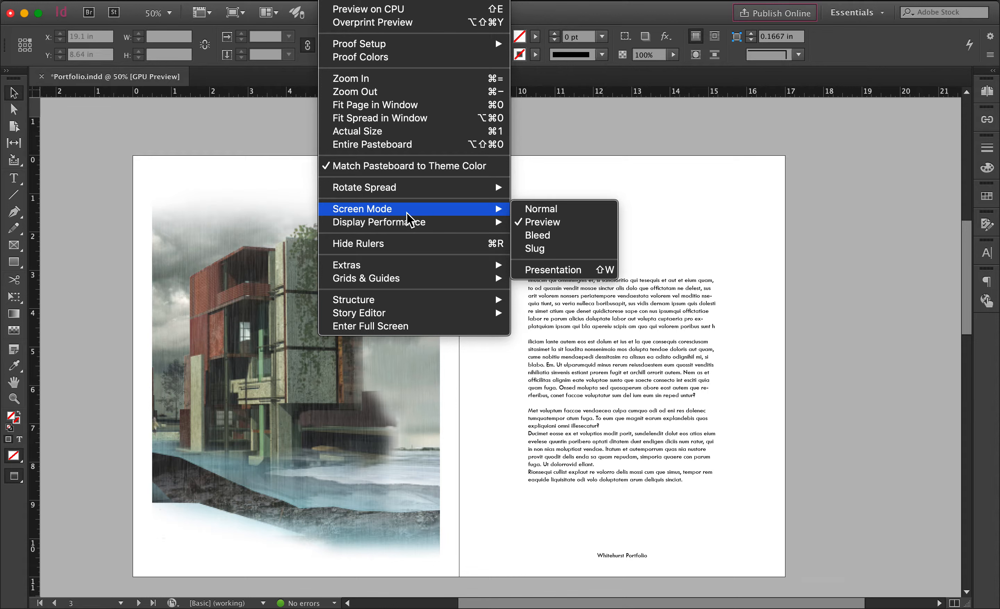
click(554, 271)
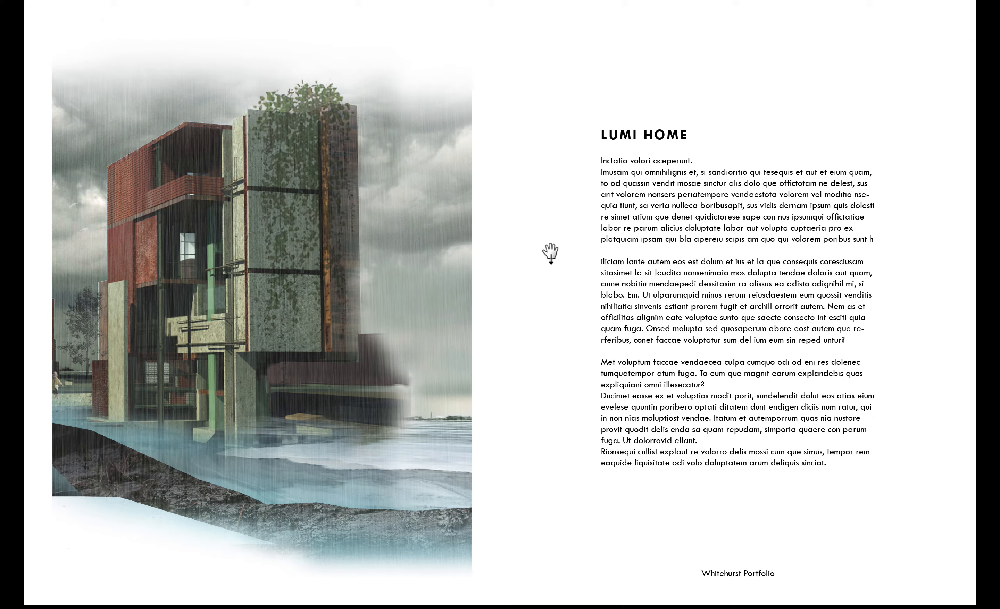
key(Right)
key(Left)
key(Left)
key(Right)
key(Escape)
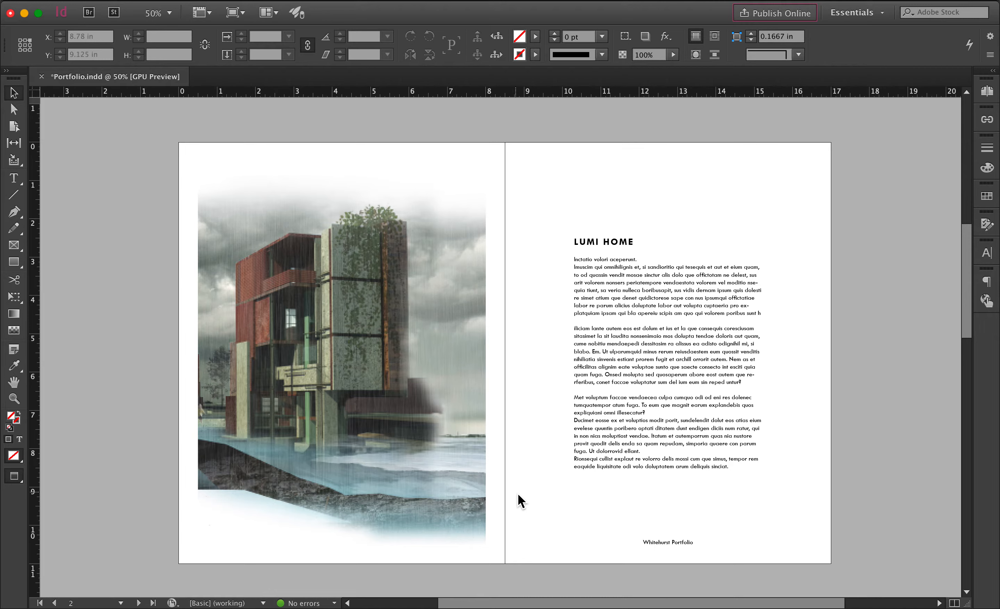
- Save the Portfolio document
scroll(529, 541, down, 10)
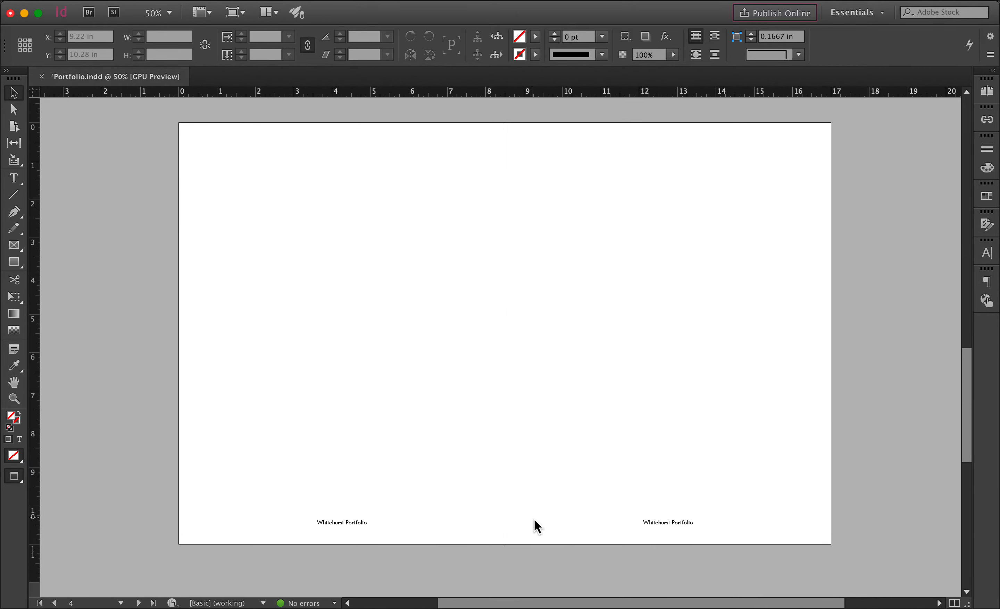
scroll(534, 520, up, 10)
scroll(534, 520, up, 3)
scroll(535, 519, down, 3)
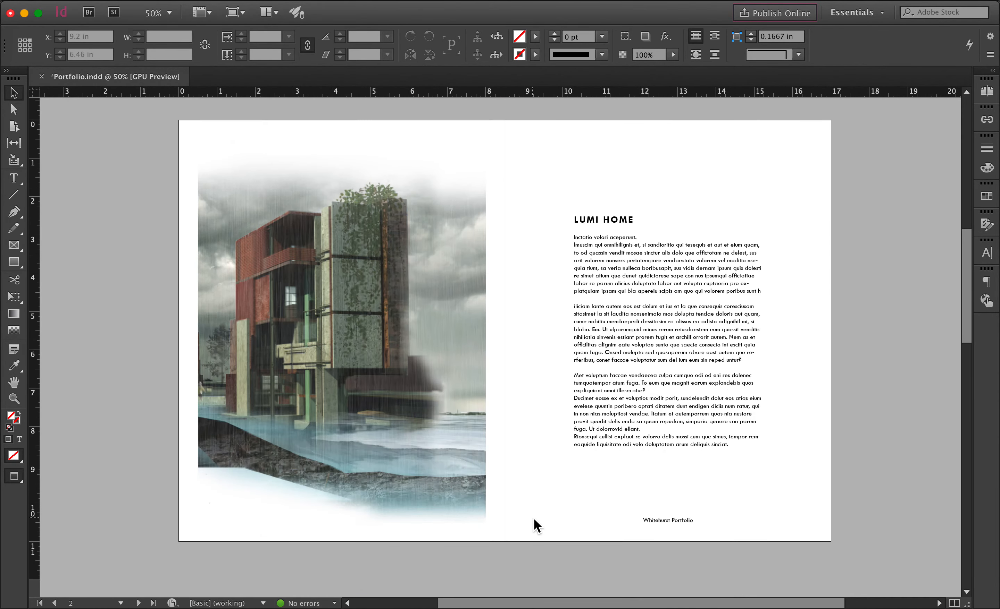
scroll(535, 525, up, 1)
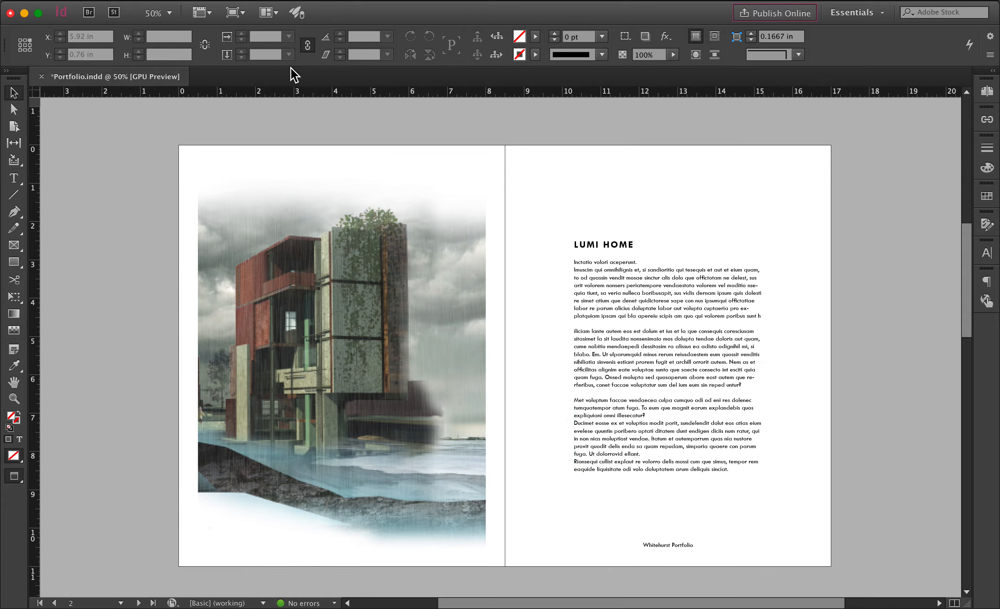
click(128, 1)
click(134, 87)
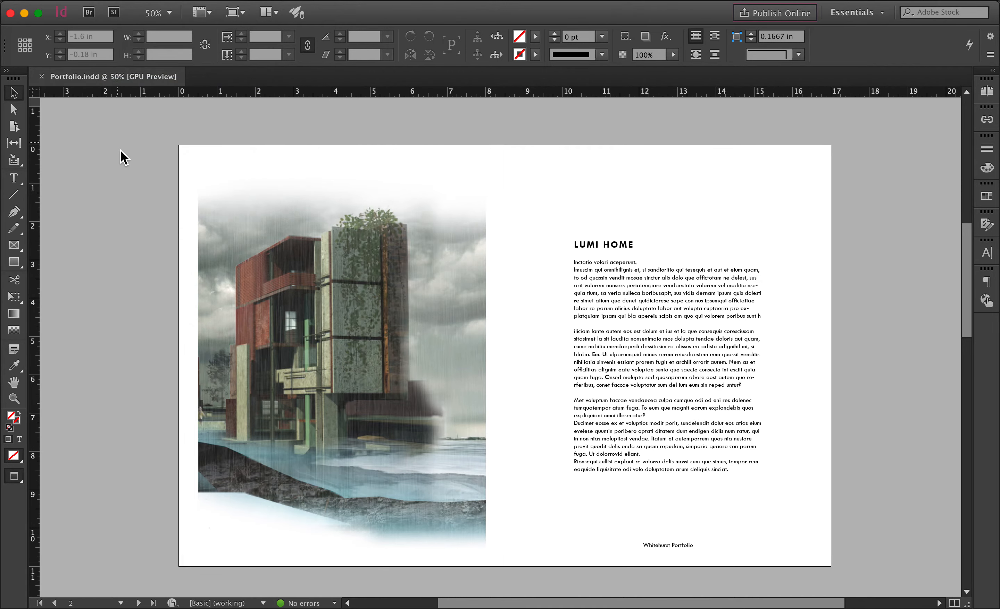
- Start exporting the document as Portfolio in Adobe PDF (Interactive) format, saved in the Indesign Lecture folder
click(122, 1)
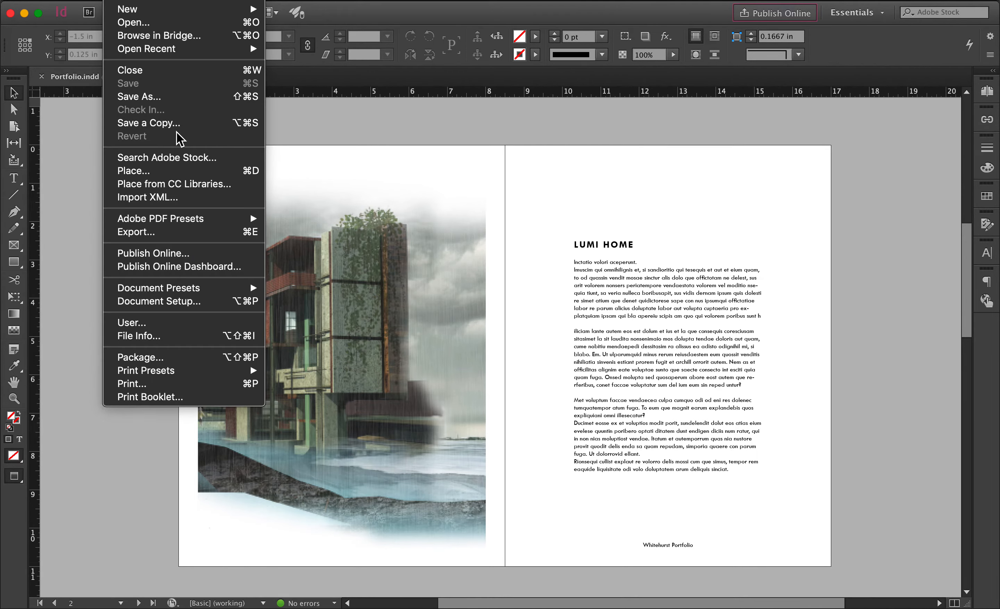
click(132, 237)
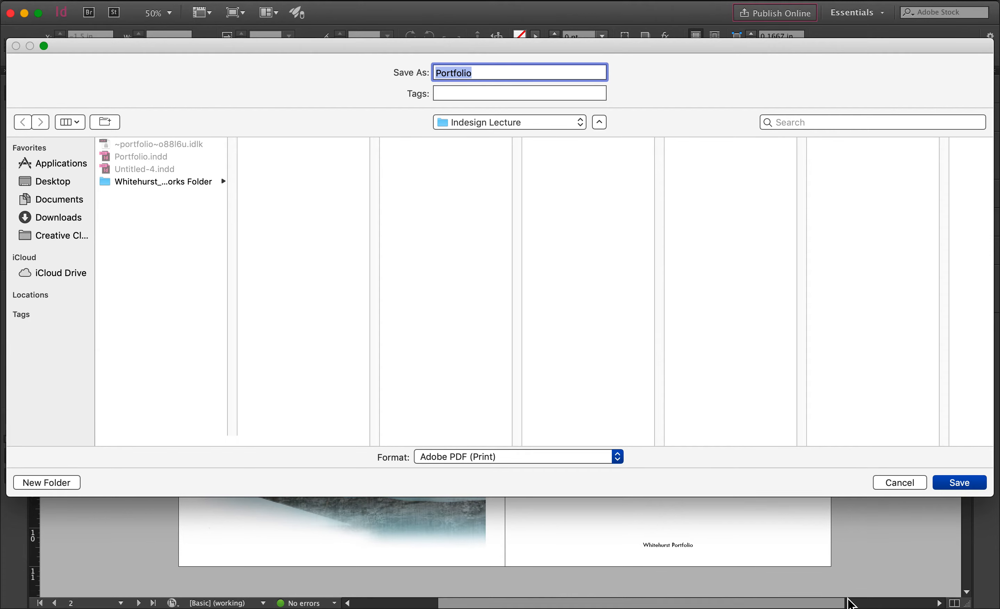
click(549, 458)
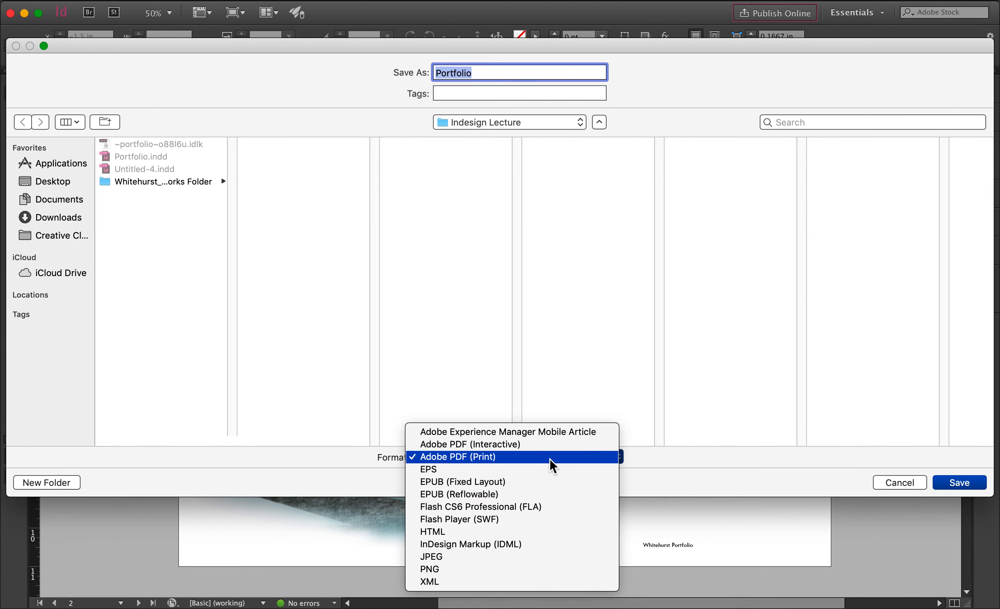
click(550, 459)
click(582, 454)
click(513, 456)
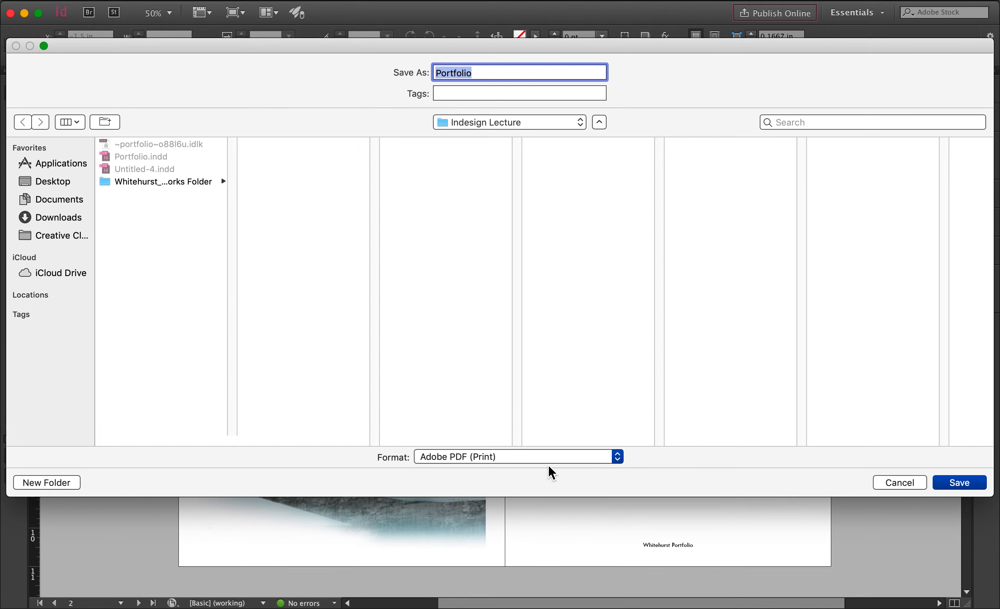
click(520, 459)
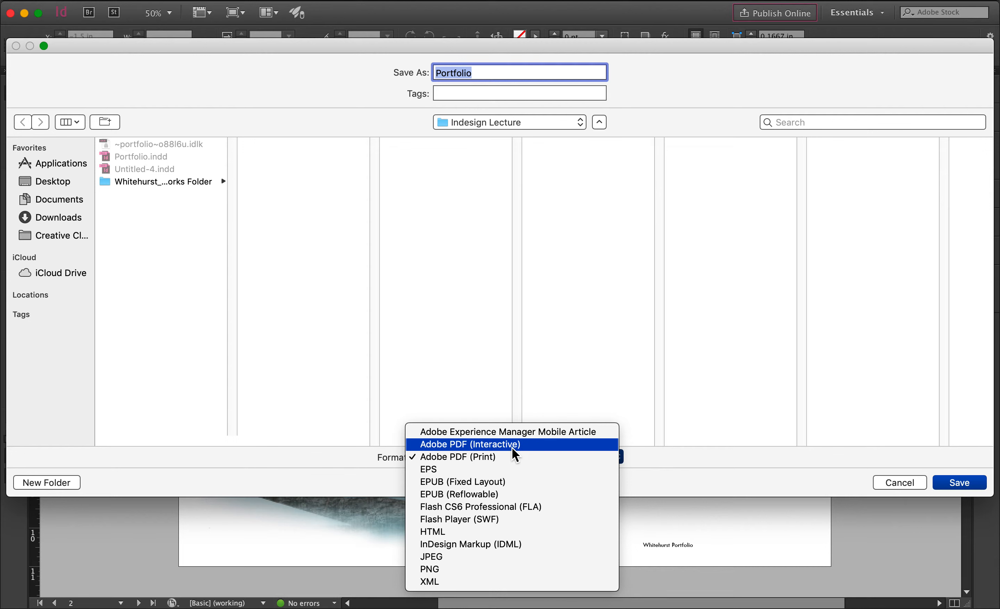
click(512, 447)
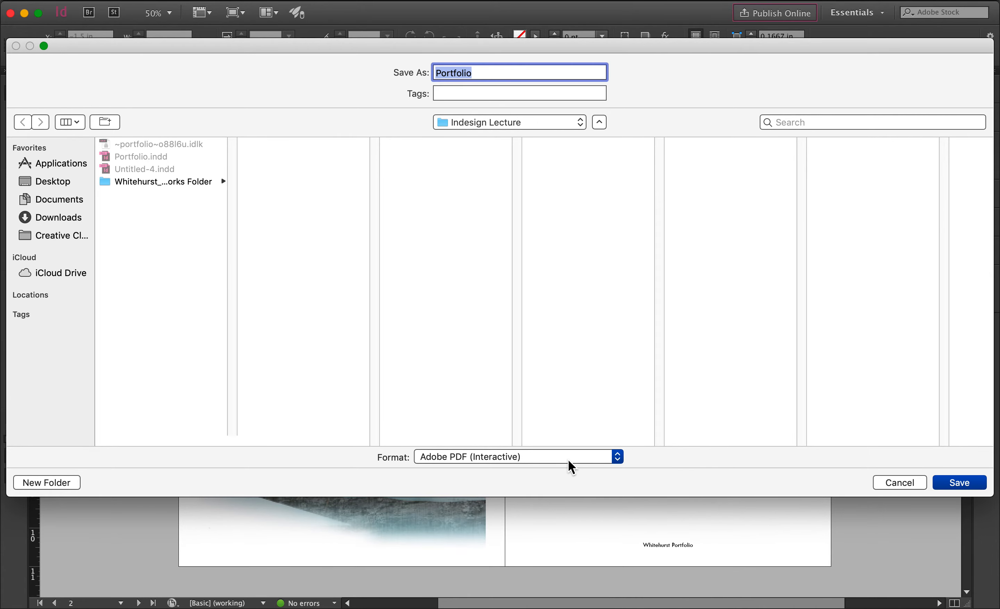
click(968, 486)
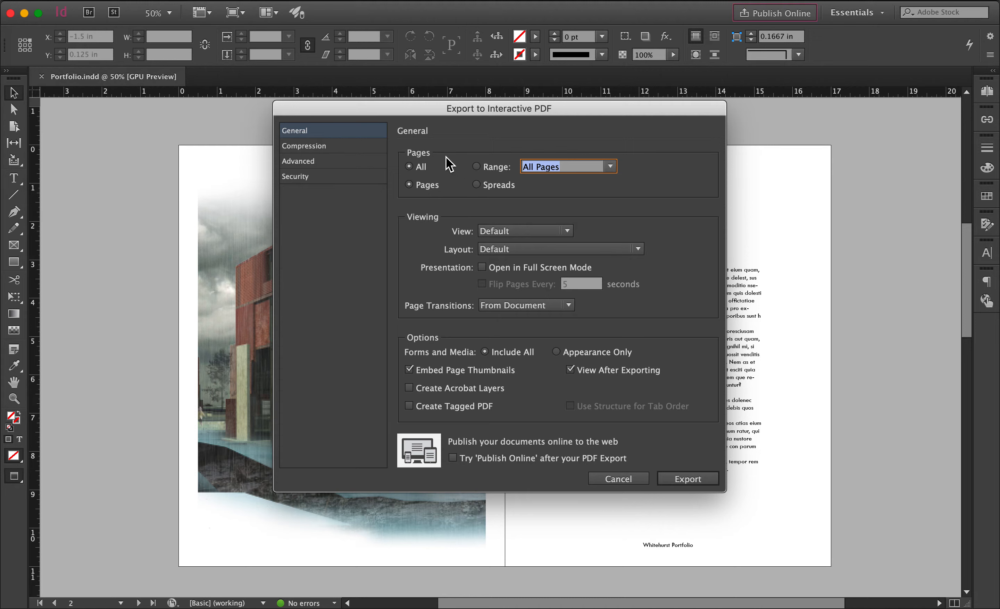
- Set the PDF export to a page range of All Pages, output as spreads
click(500, 168)
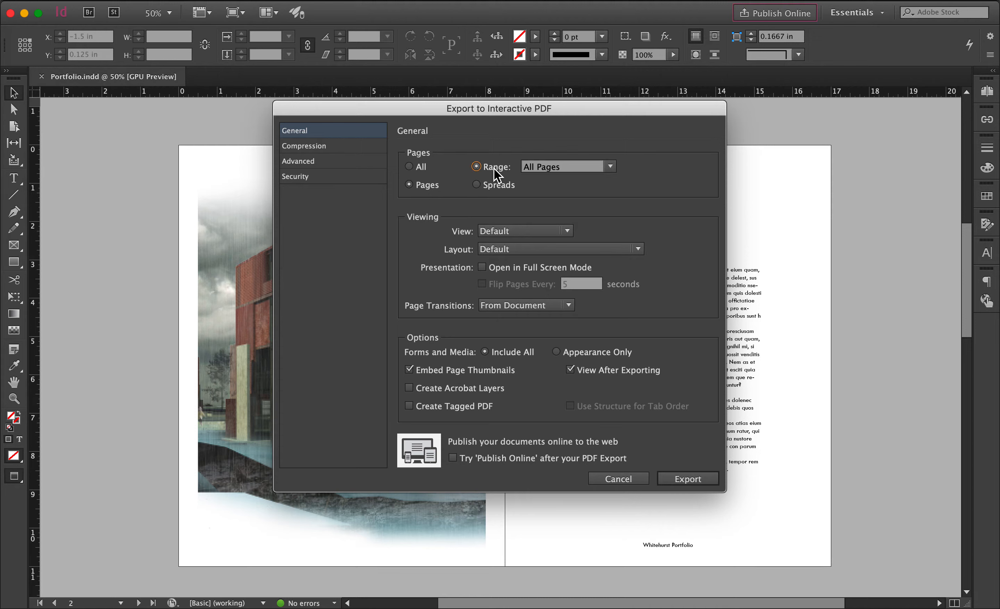
click(564, 168)
click(613, 167)
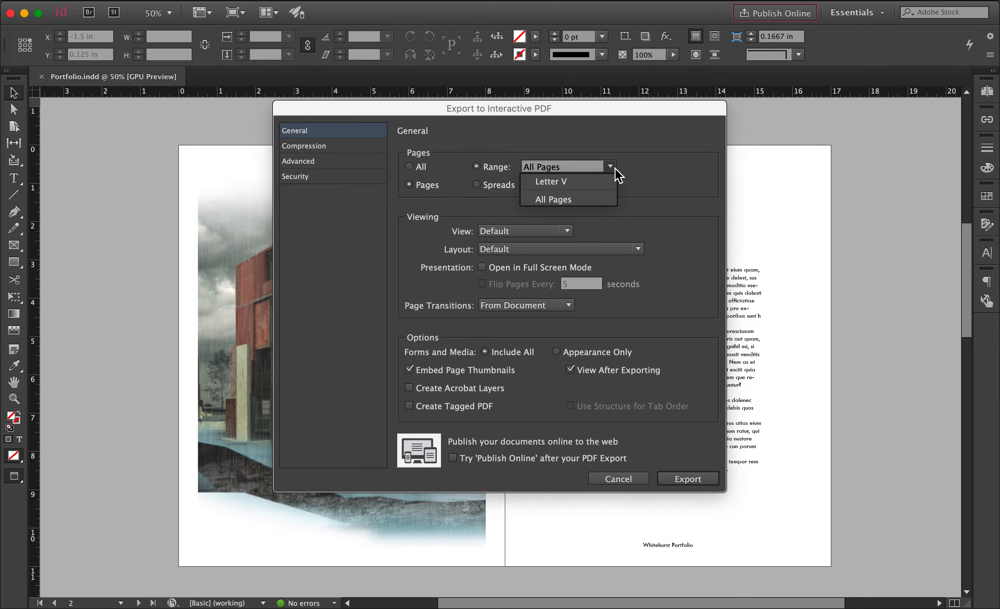
click(635, 168)
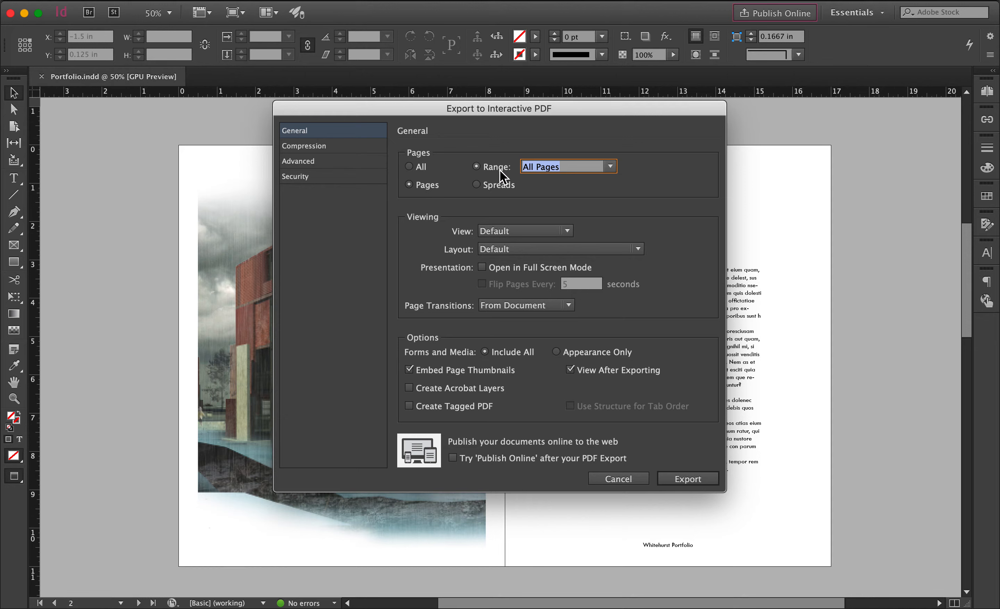
click(477, 185)
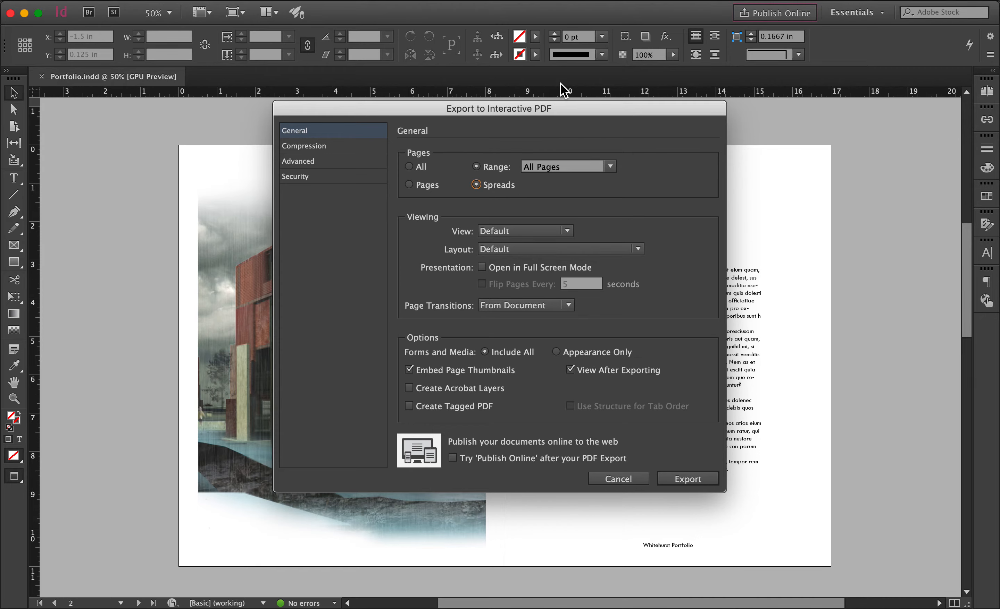
drag(572, 120, 329, 311)
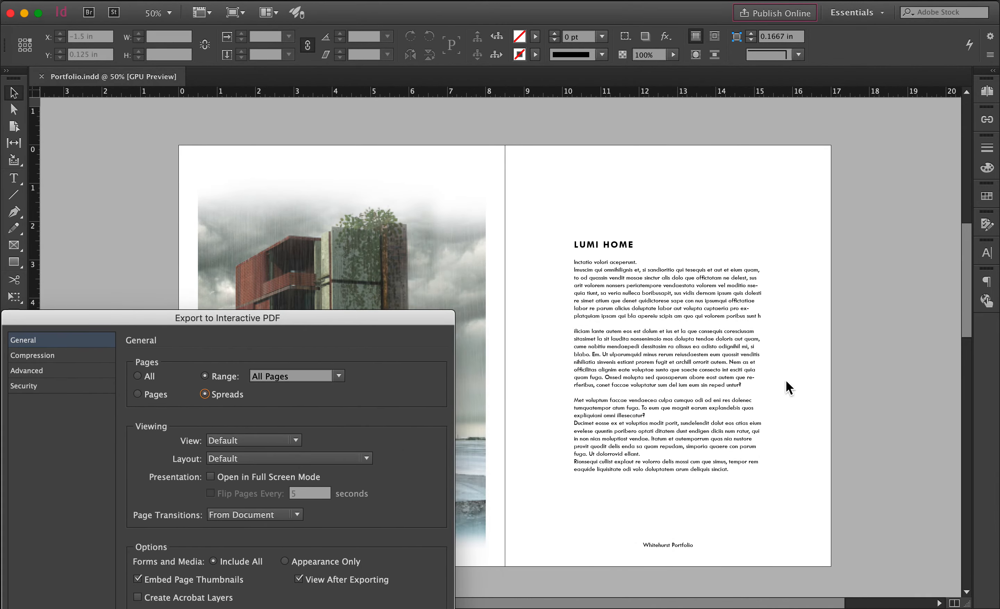
drag(271, 320, 278, 415)
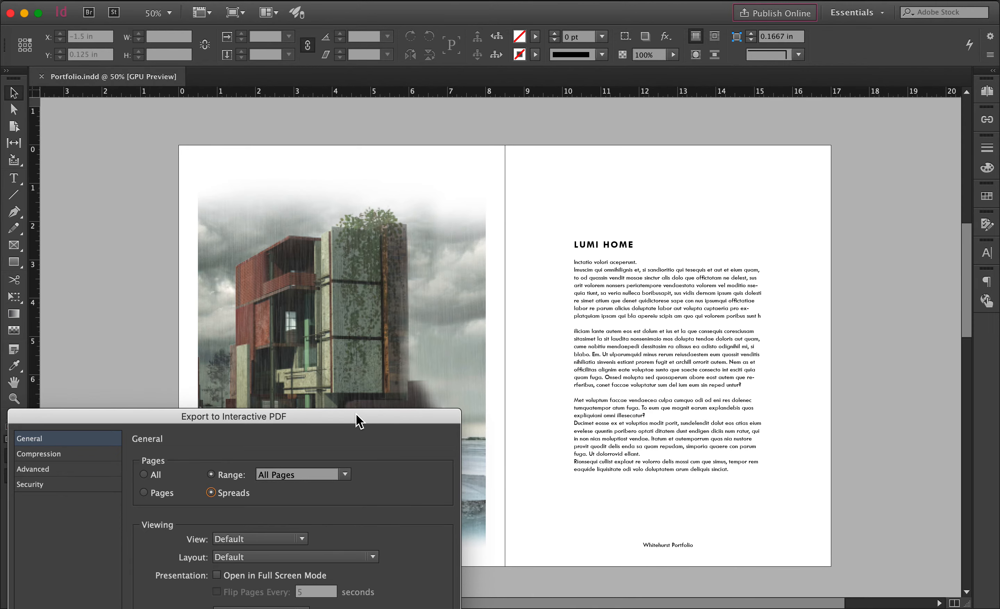
drag(357, 417, 481, 119)
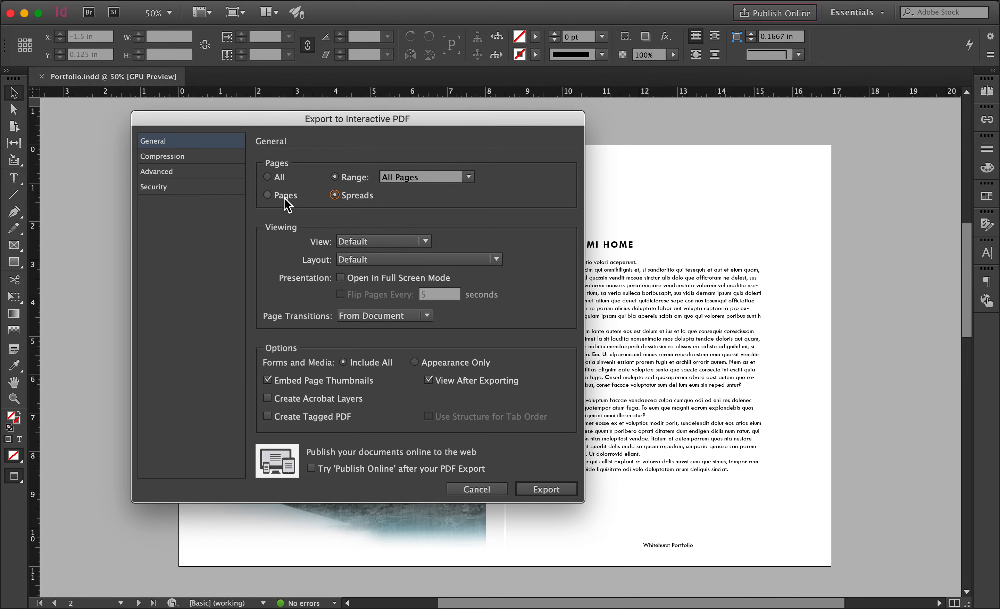
drag(310, 120, 264, 133)
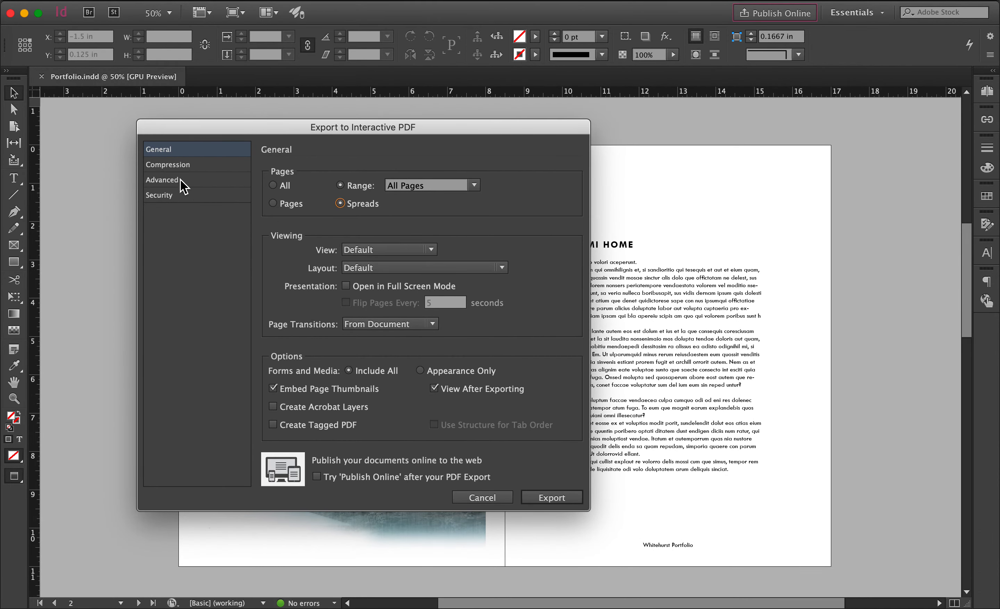
- Set the PDF image compression to Medium JPEG quality at a resolution of 150 ppi, and export the file
click(193, 165)
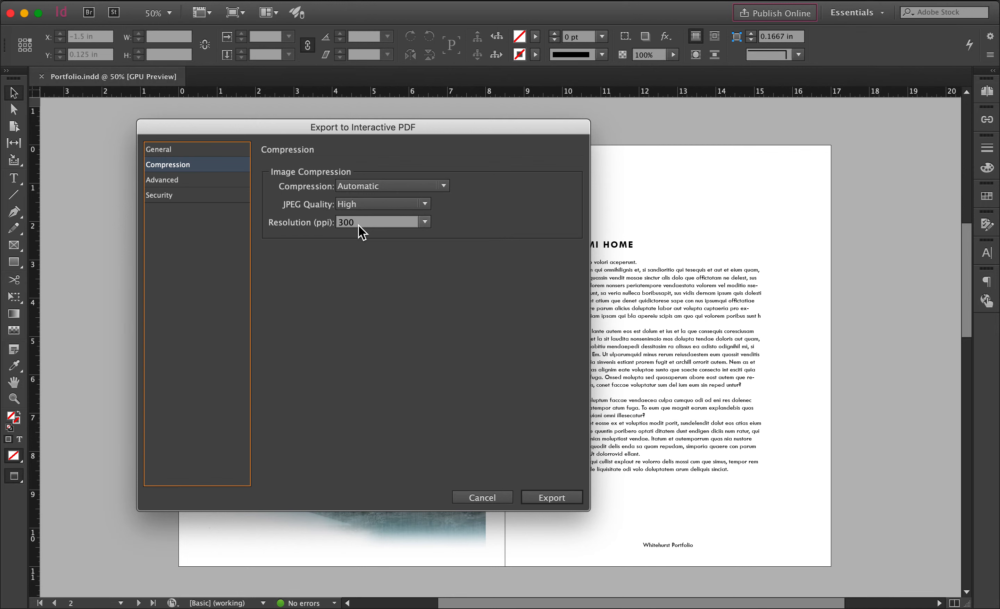
click(378, 221)
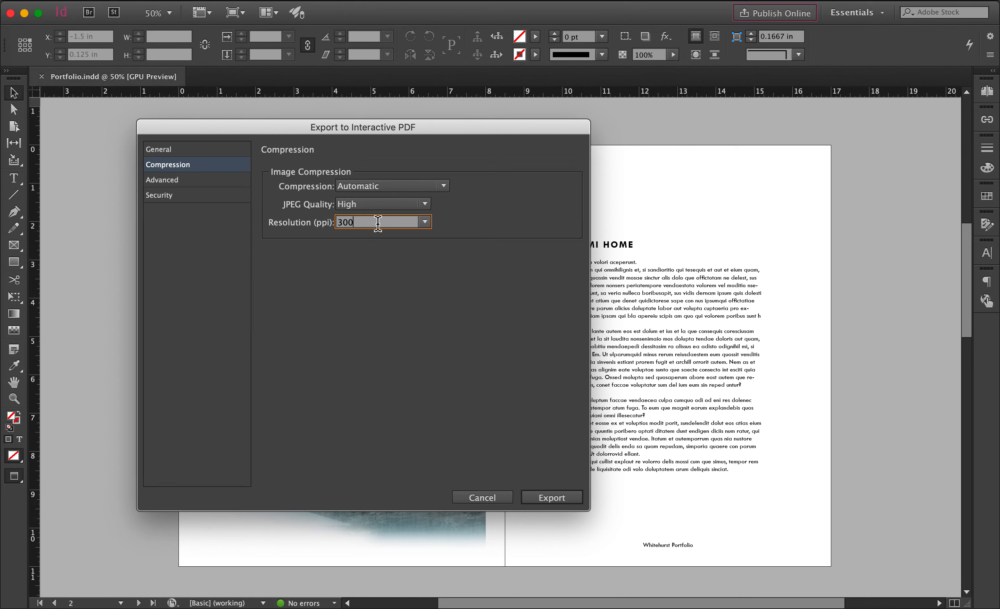
drag(375, 222, 341, 226)
text(150)
click(397, 206)
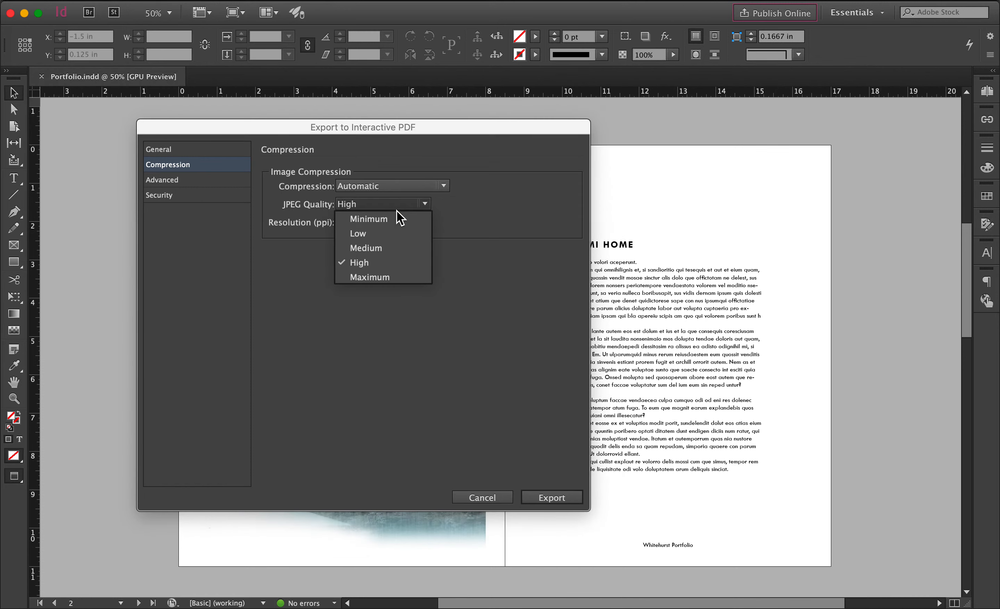
click(378, 252)
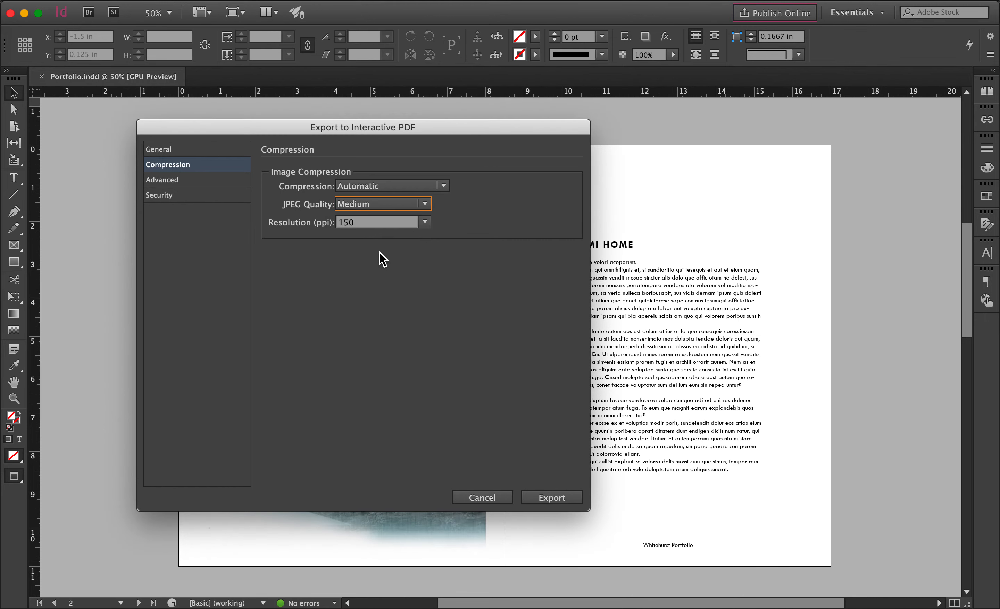
click(379, 207)
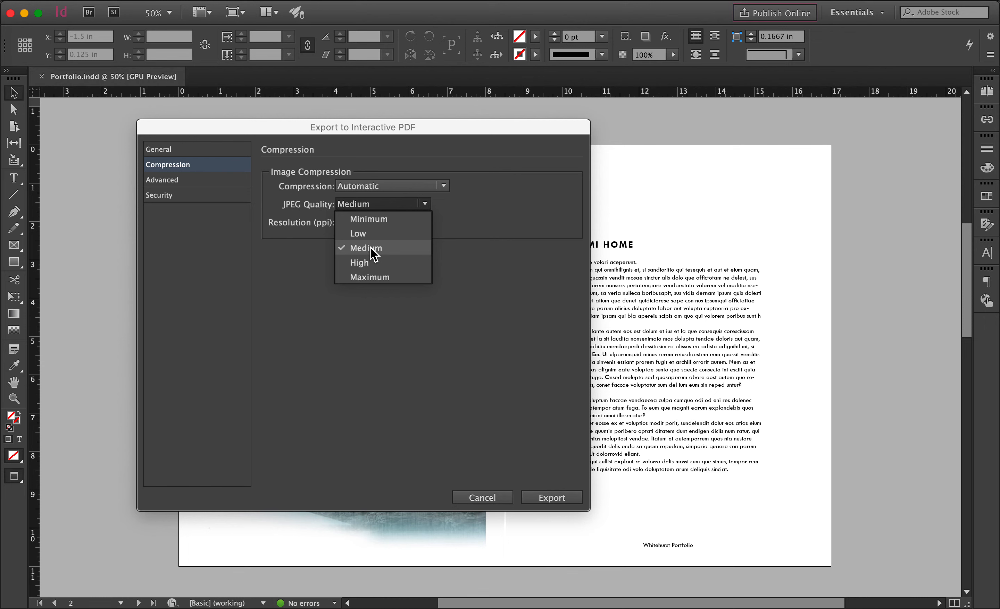
click(371, 251)
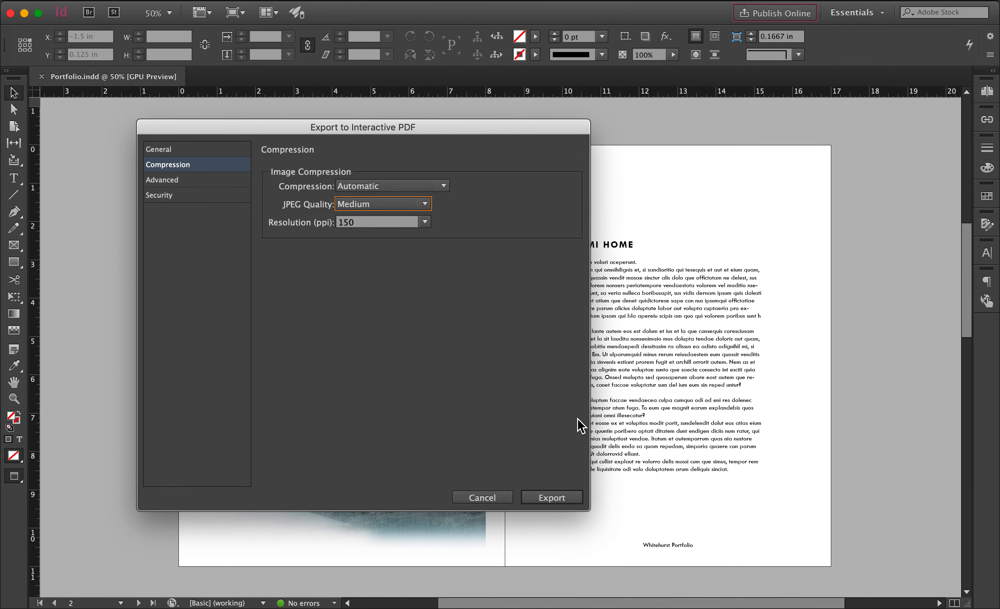
drag(410, 138, 419, 134)
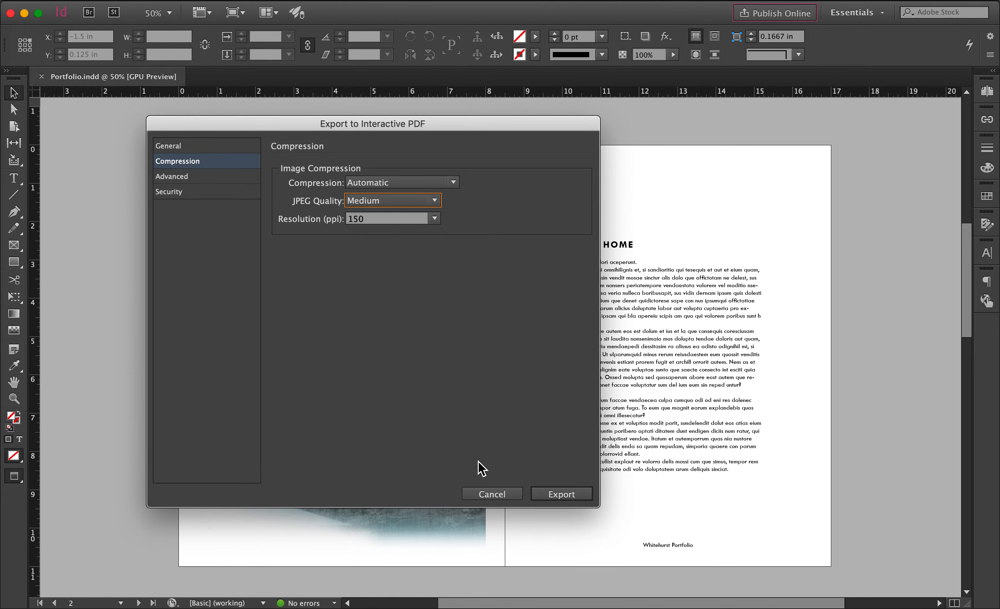
click(553, 497)
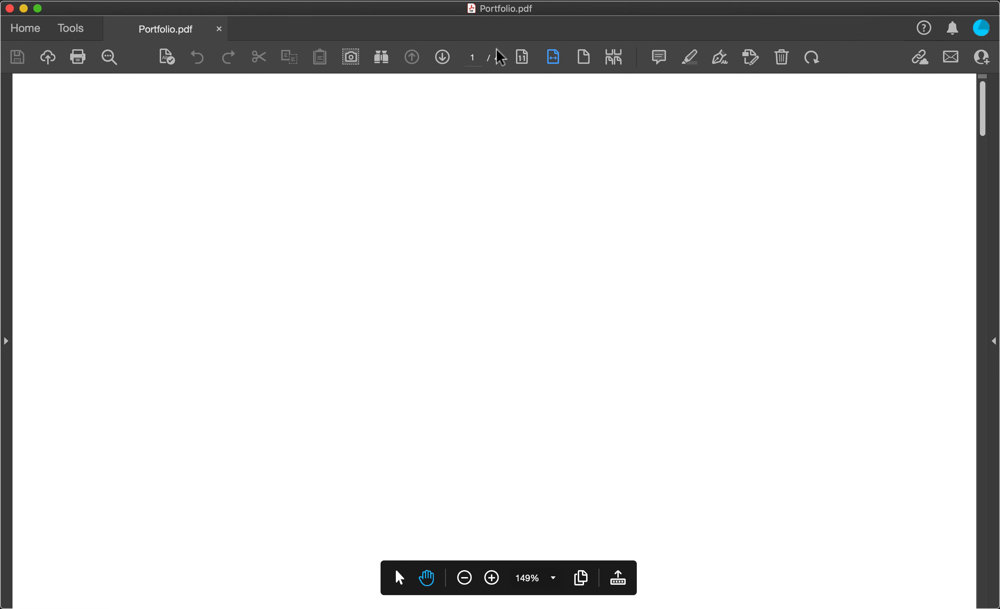
- Review the pages of the exported Portfolio.pdf in Acrobat at actual size and in two-page view
click(522, 58)
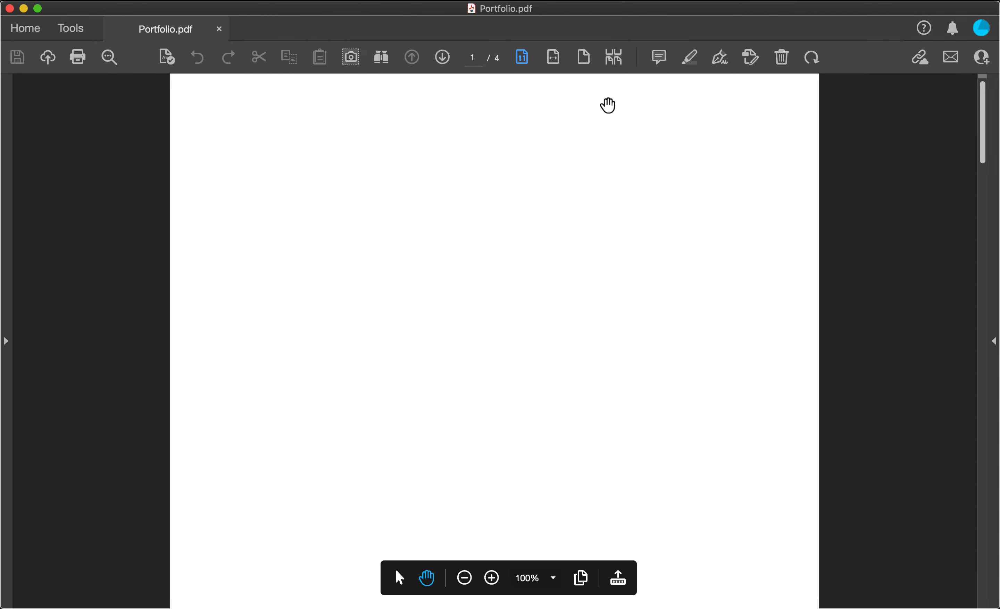
click(553, 57)
click(520, 59)
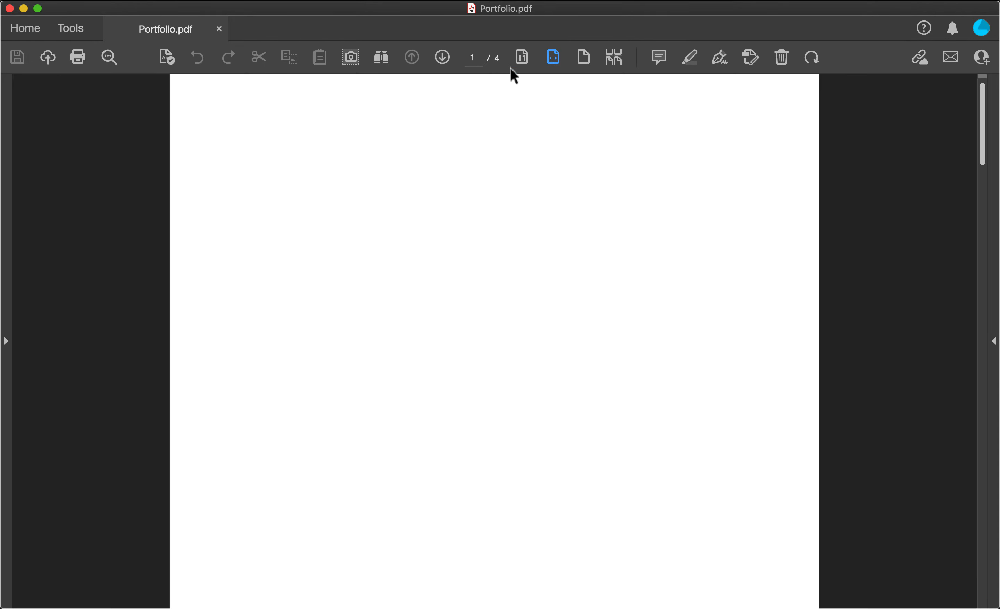
scroll(465, 382, down, 15)
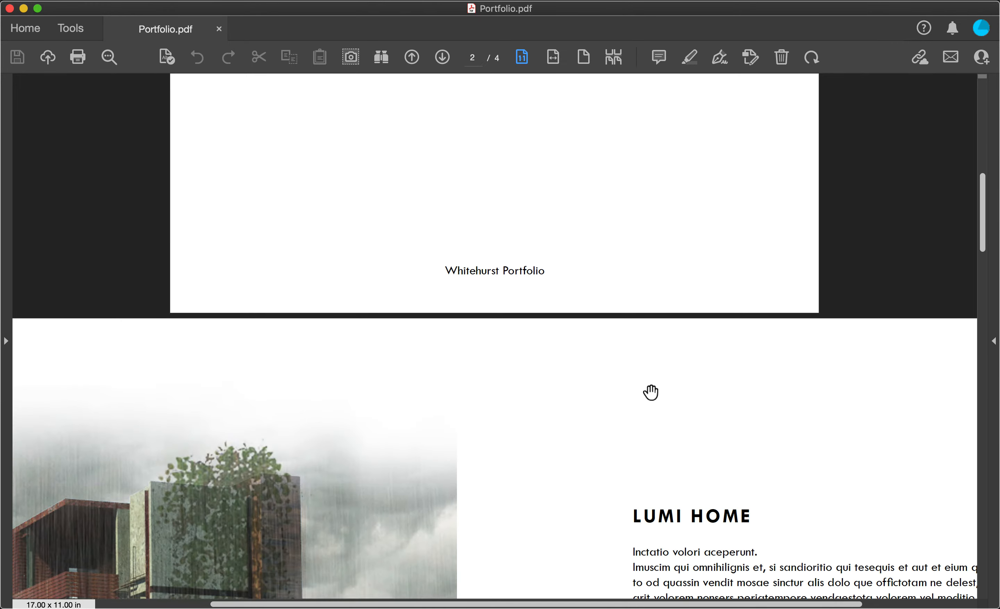
scroll(536, 150, down, 5)
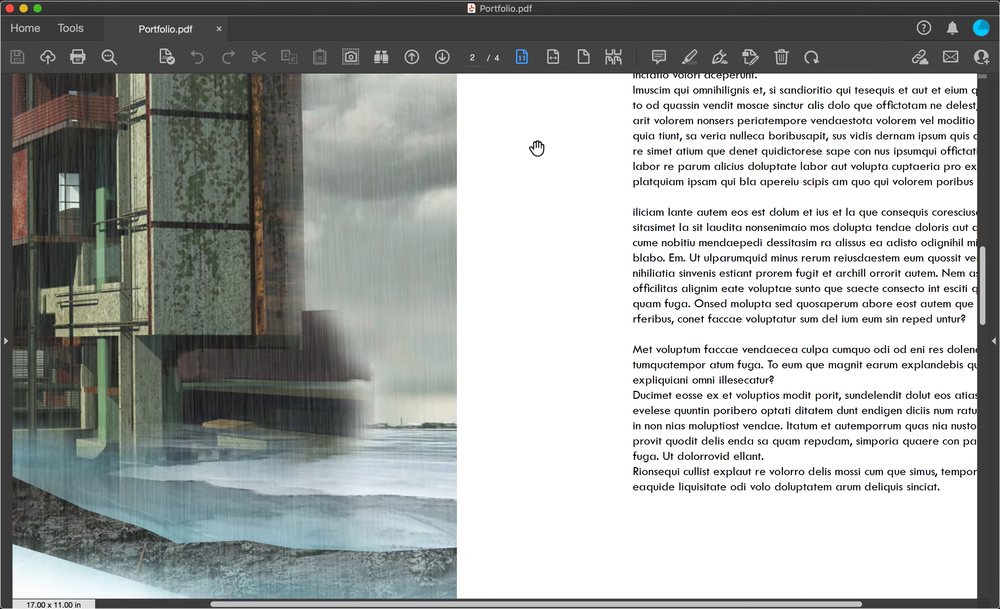
right_click(538, 149)
click(587, 110)
click(612, 57)
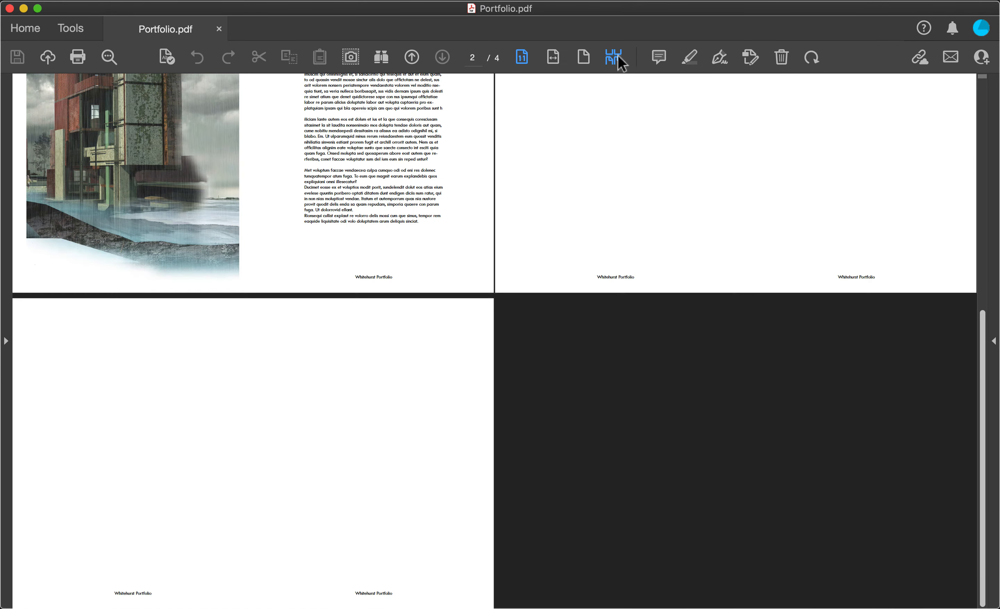
drag(545, 237, 478, 326)
drag(377, 278, 461, 282)
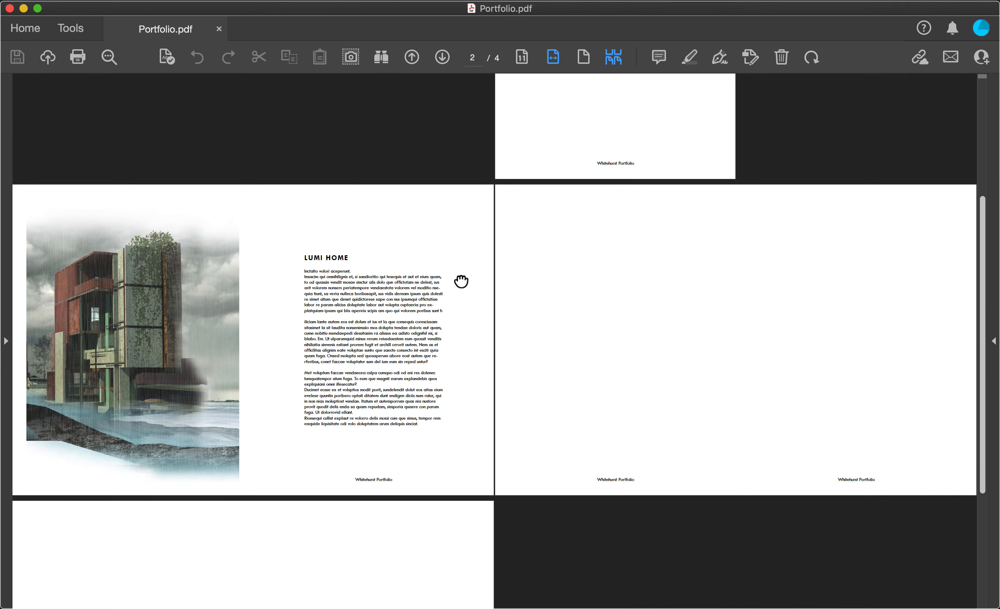
- Show the page thumbnails and delete the blank spread on page 3 of the PDF
click(7, 165)
click(15, 95)
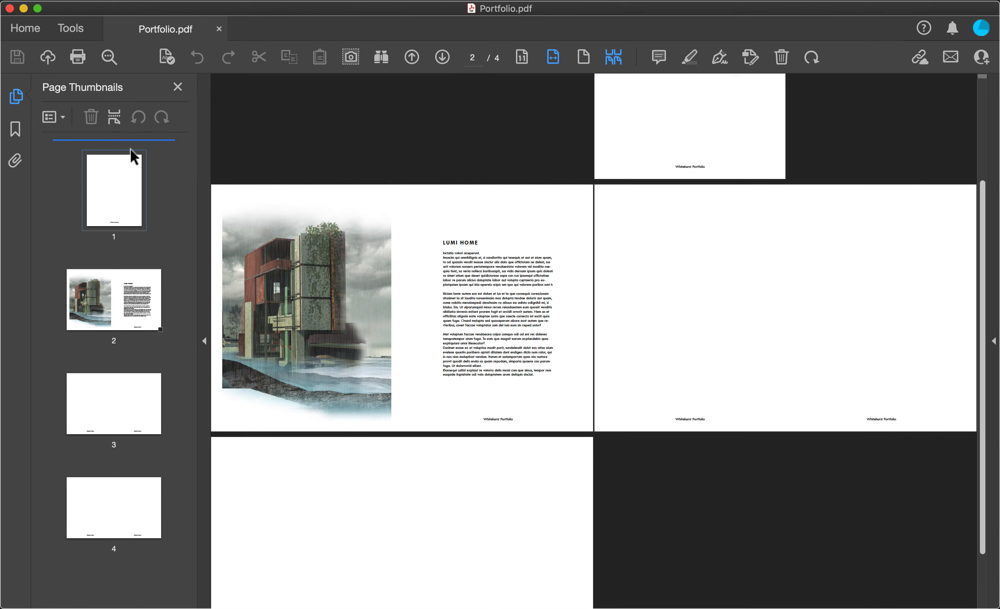
click(138, 379)
right_click(123, 412)
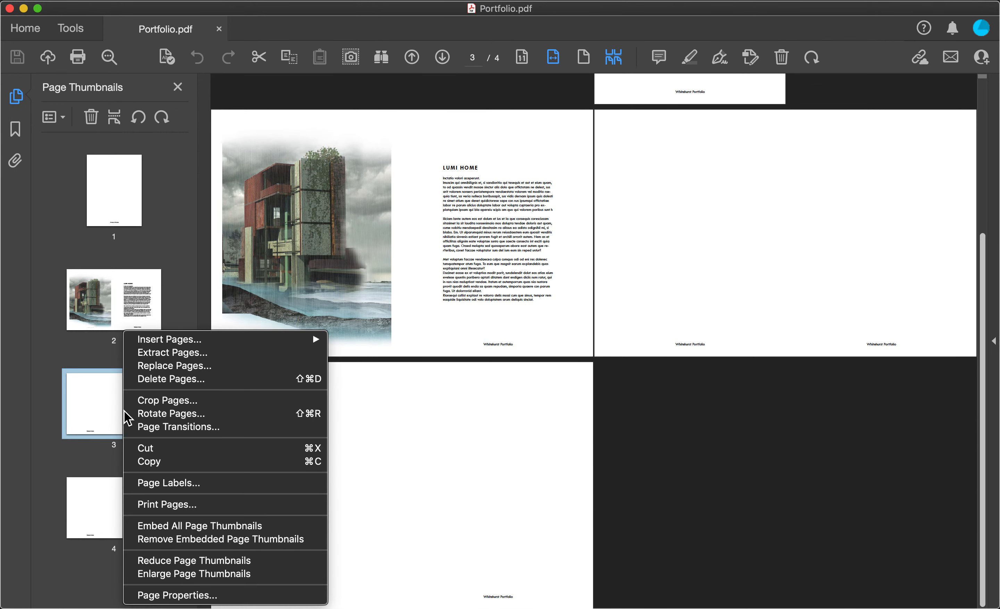
click(183, 380)
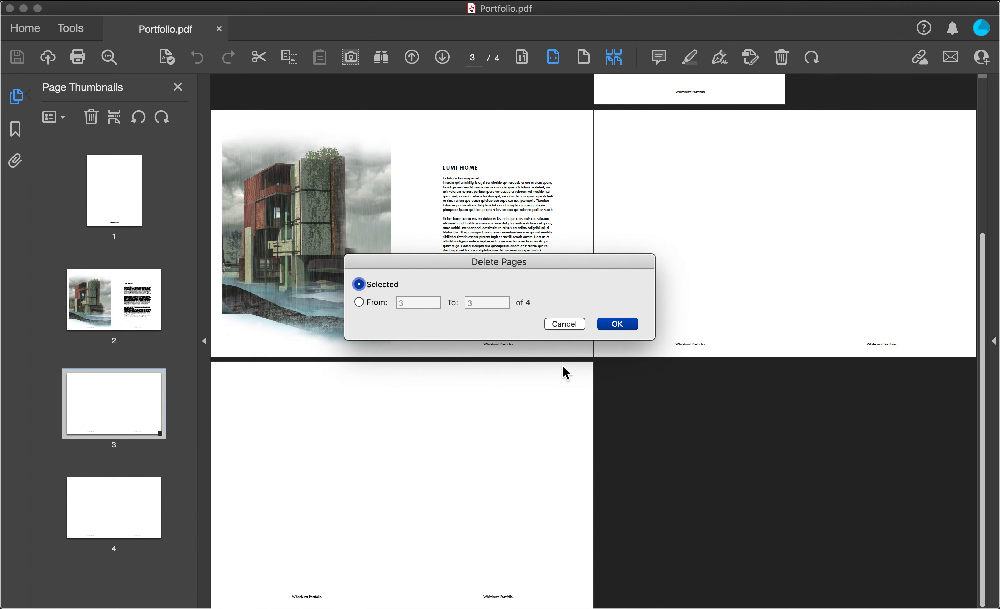
click(618, 325)
click(614, 215)
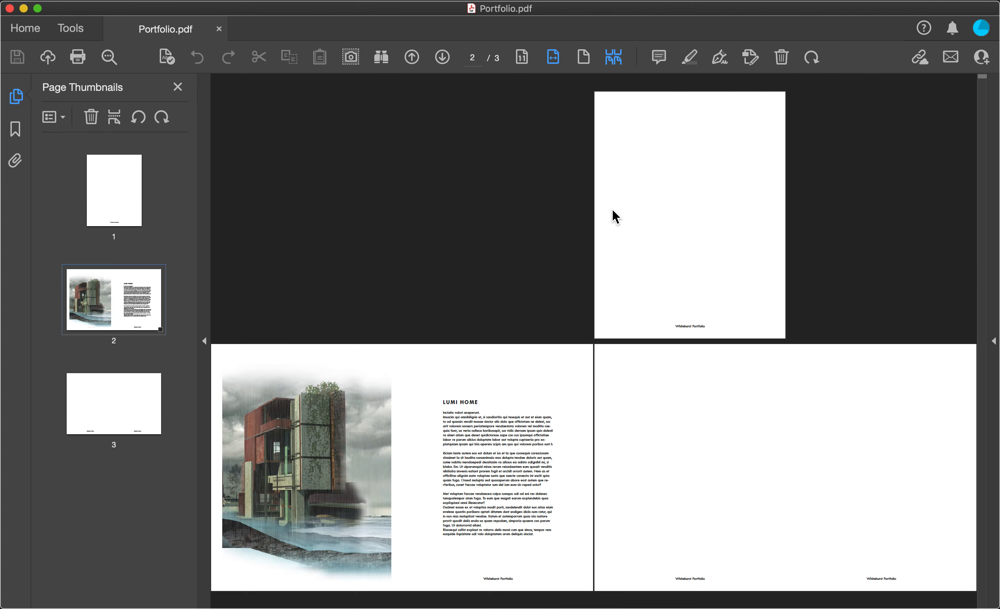
- Delete the remaining blank spread at the end of the PDF
click(120, 406)
right_click(121, 408)
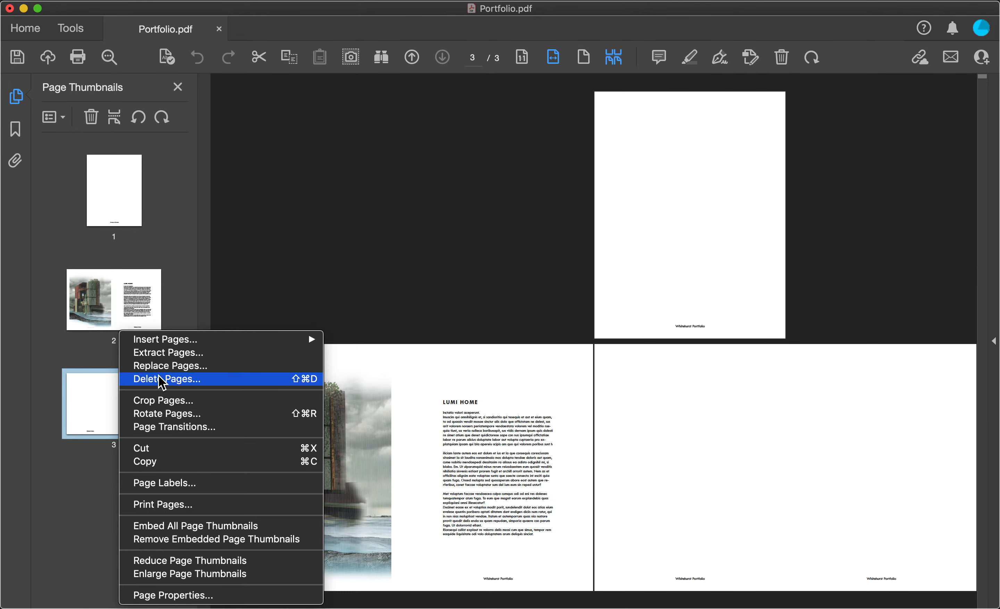
click(162, 382)
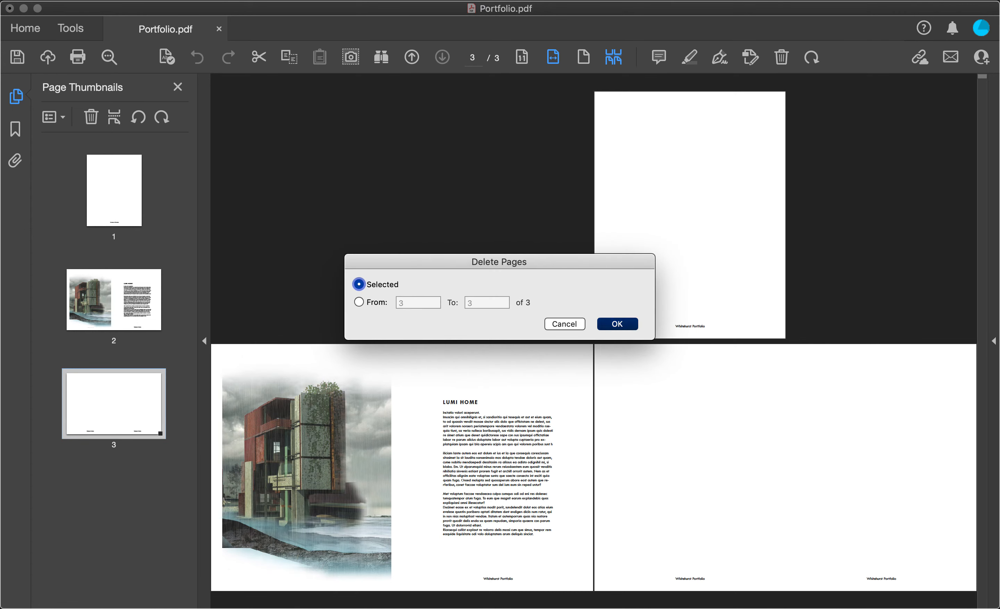
click(620, 326)
click(614, 216)
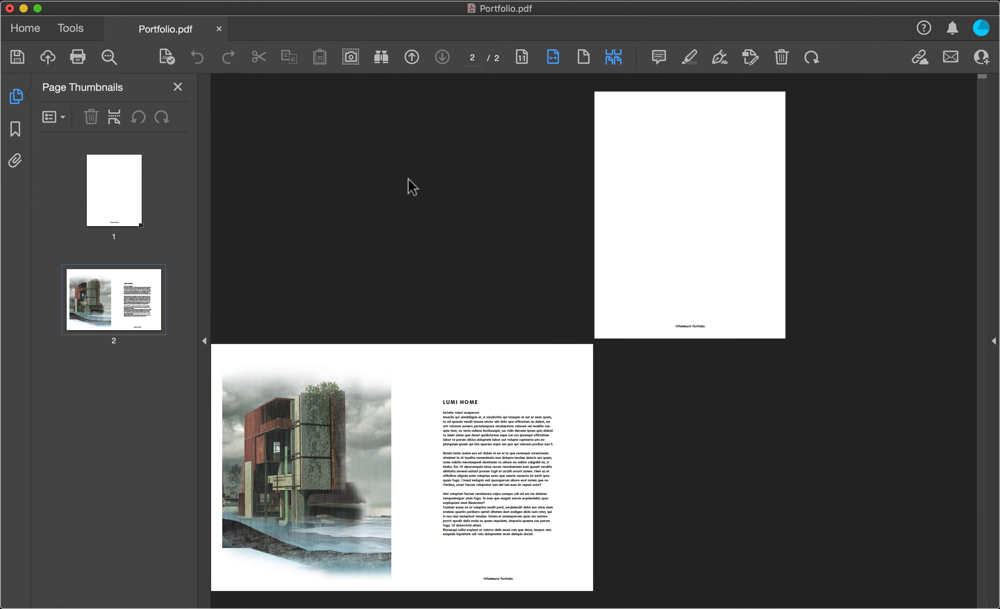
- Delete the blank first page, hide the page thumbnails, and save the PDF
right_click(111, 162)
click(209, 204)
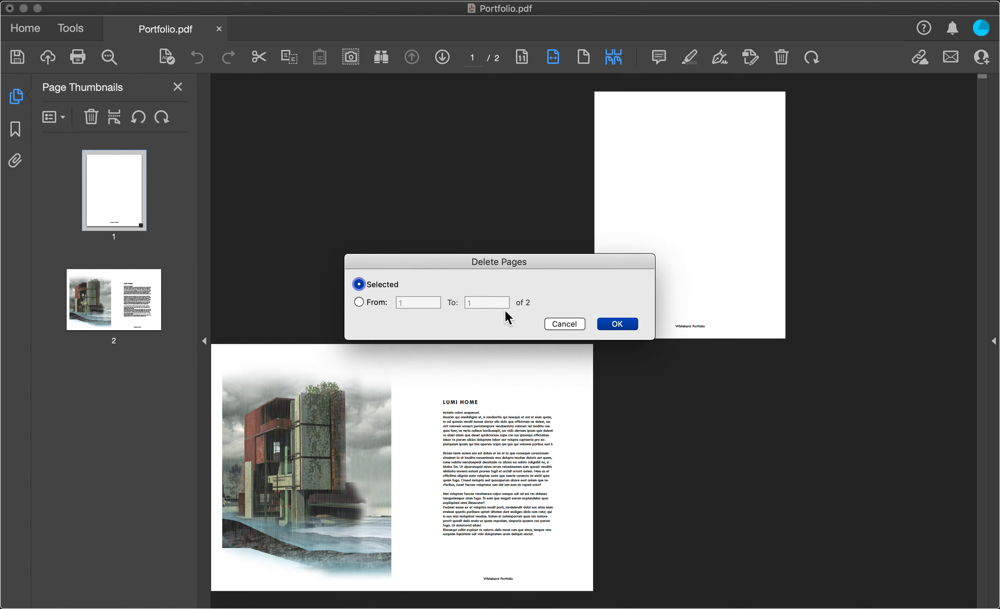
click(614, 325)
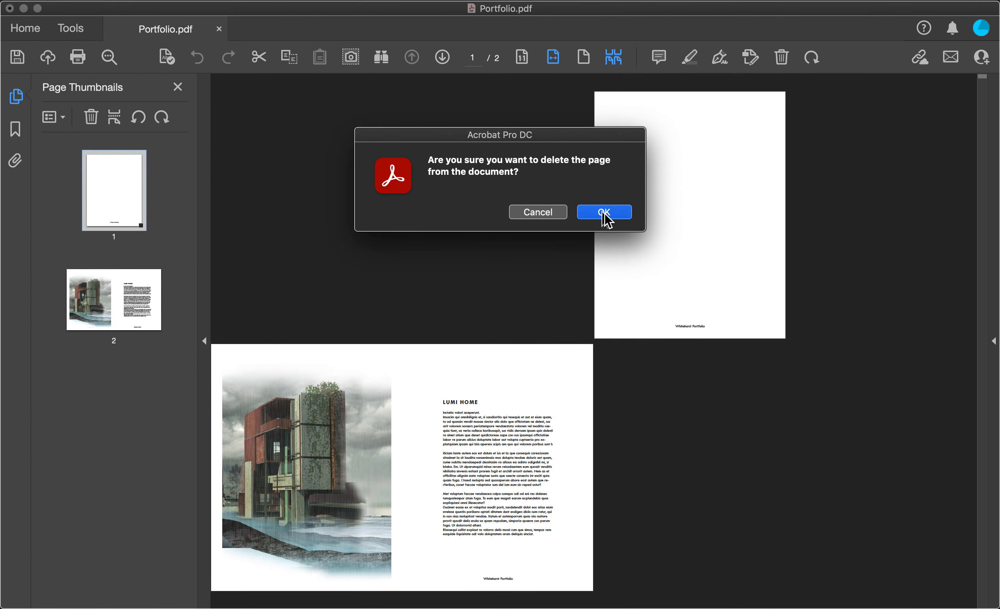
click(605, 213)
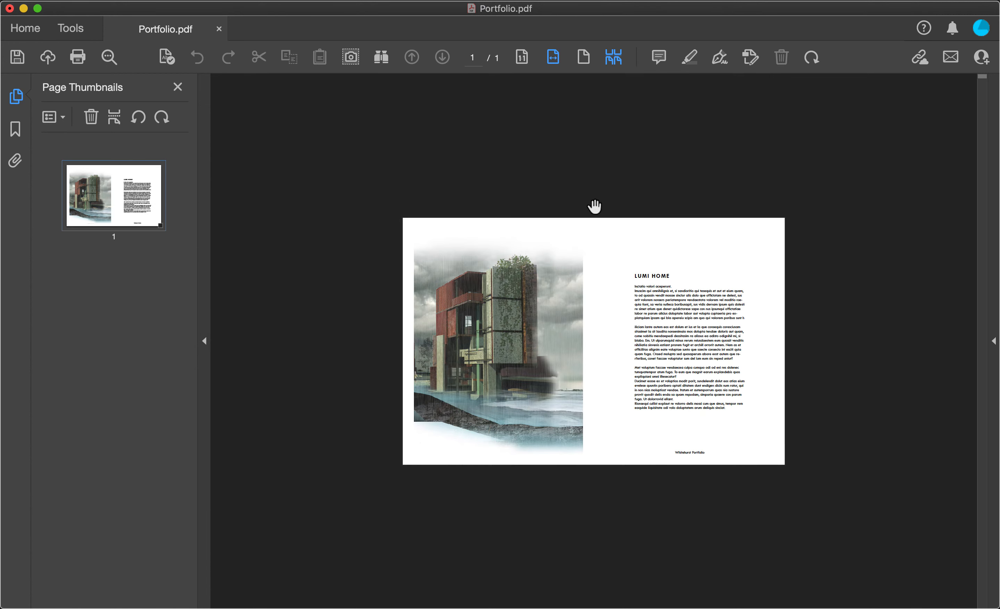
click(209, 299)
click(16, 57)
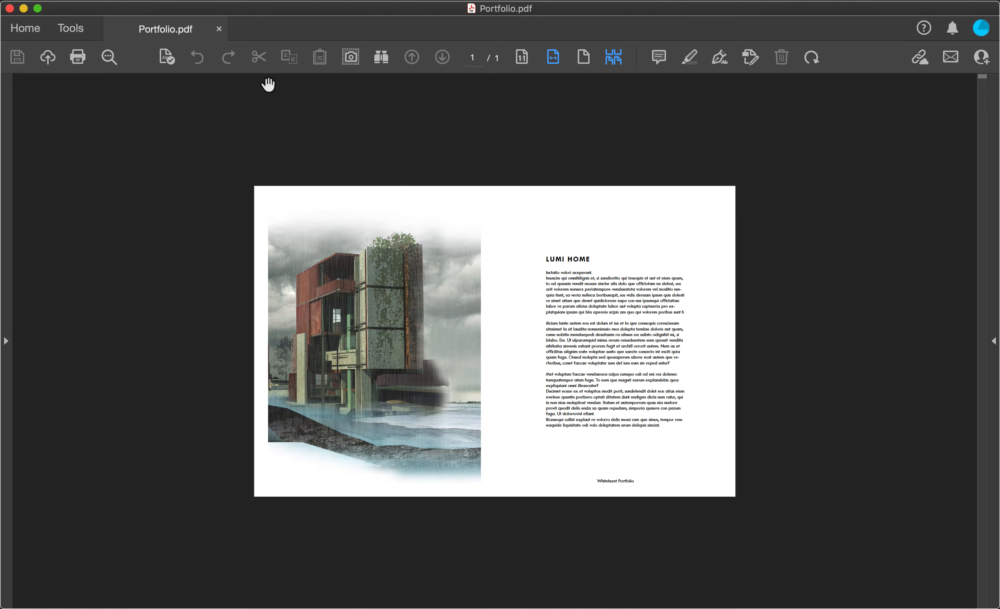
- Start saving Portfolio.pdf as an Optimized PDF and move the PDF Optimizer dialog aside
click(78, 35)
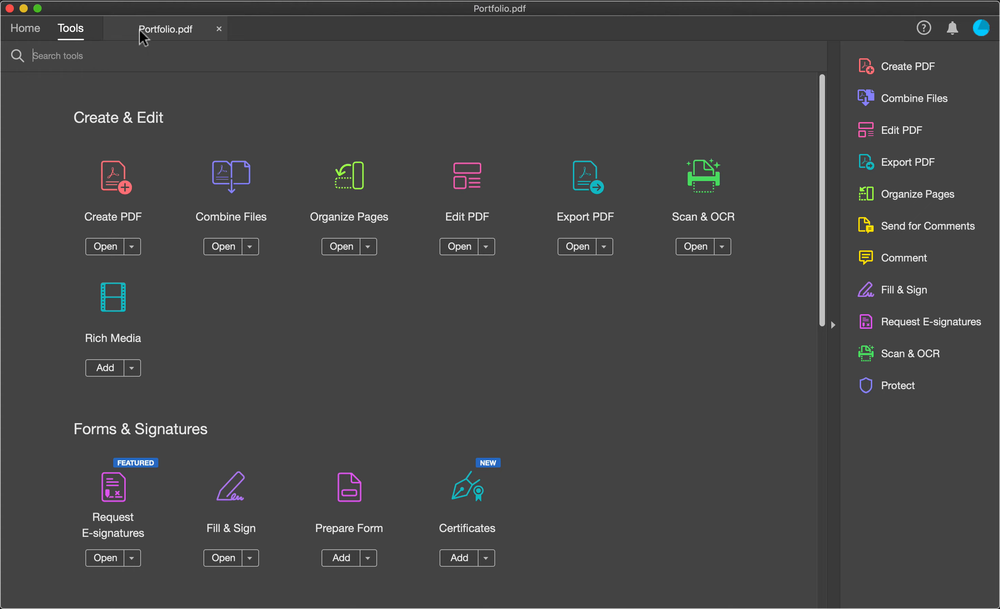
click(145, 32)
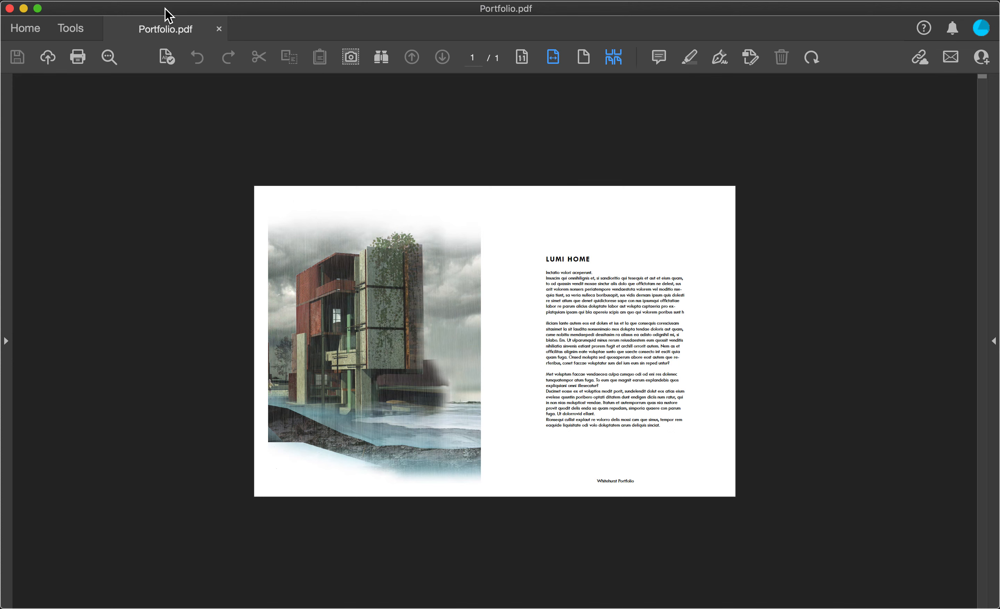
click(188, 2)
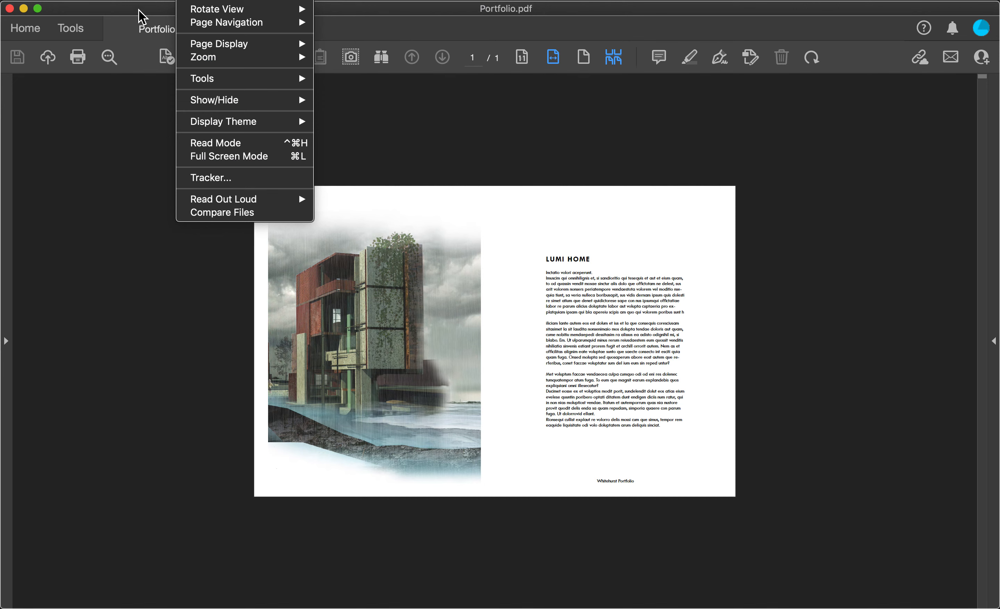
mouse_move(136, 2)
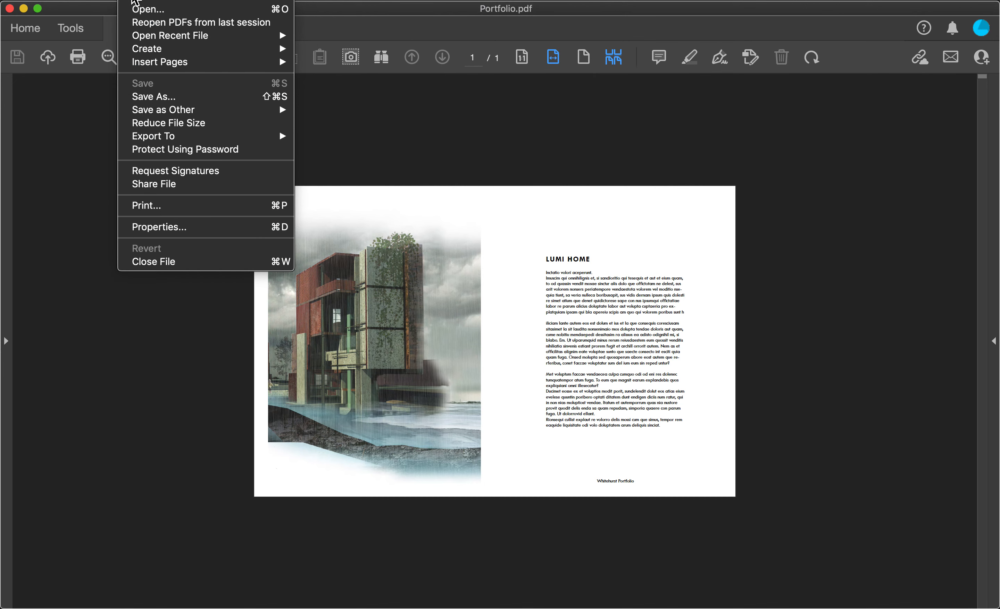
mouse_move(184, 112)
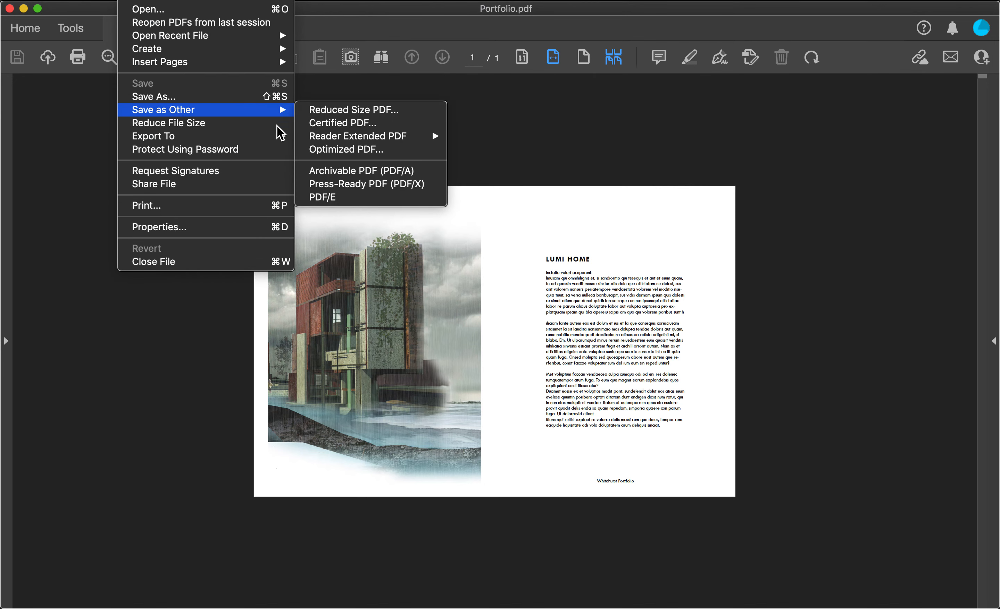
click(314, 151)
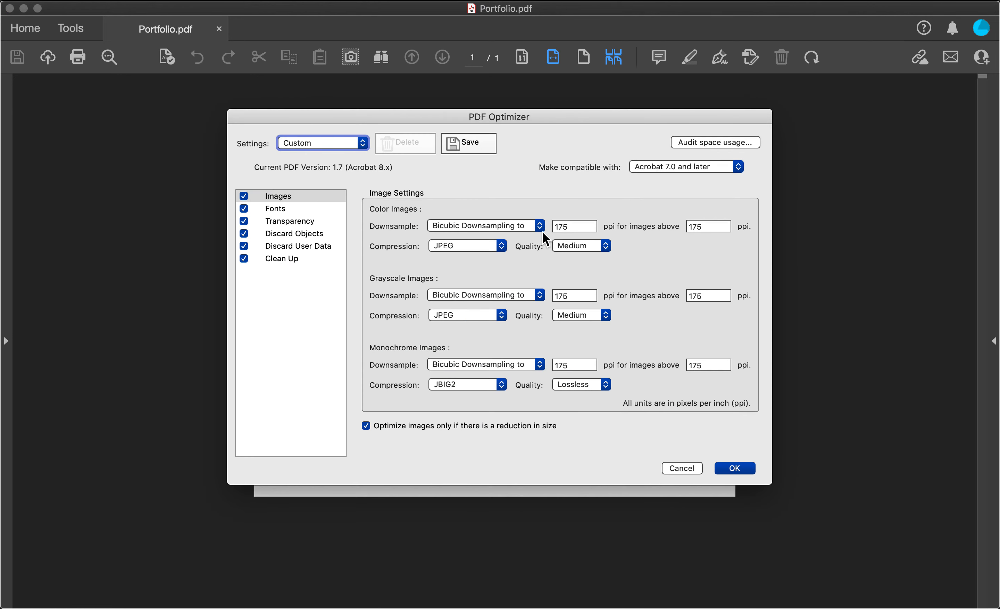
drag(564, 133, 380, 113)
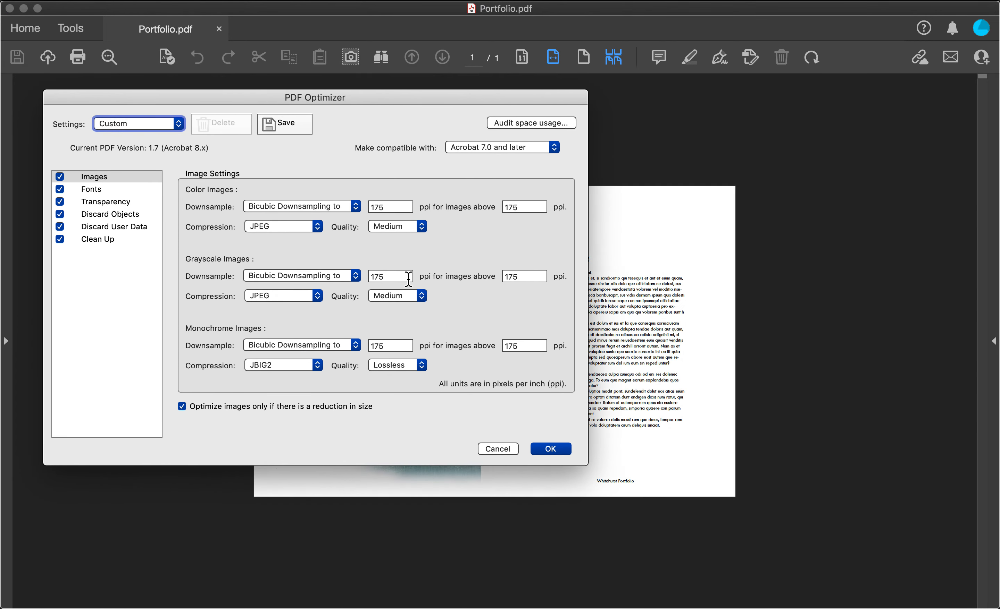
- Set the bicubic downsampling resolution to 150 ppi for color, grayscale and monochrome images
double_click(393, 208)
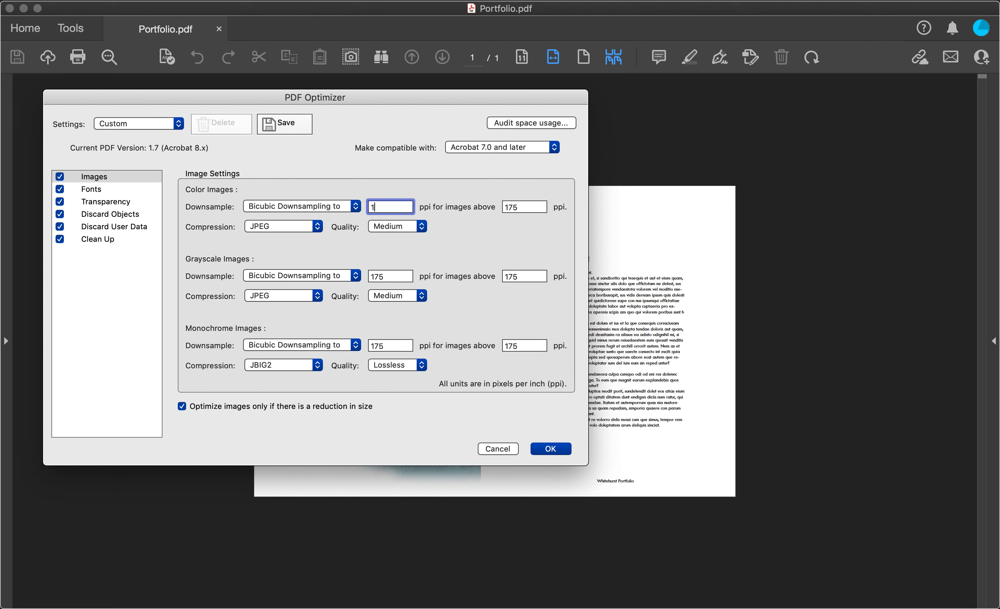
double_click(400, 280)
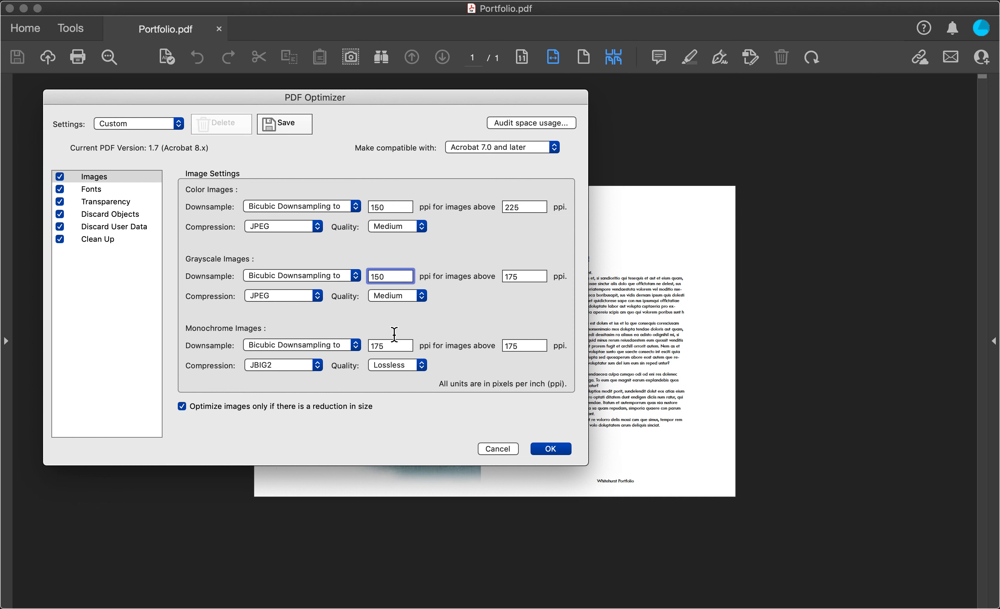
double_click(396, 347)
text(15)
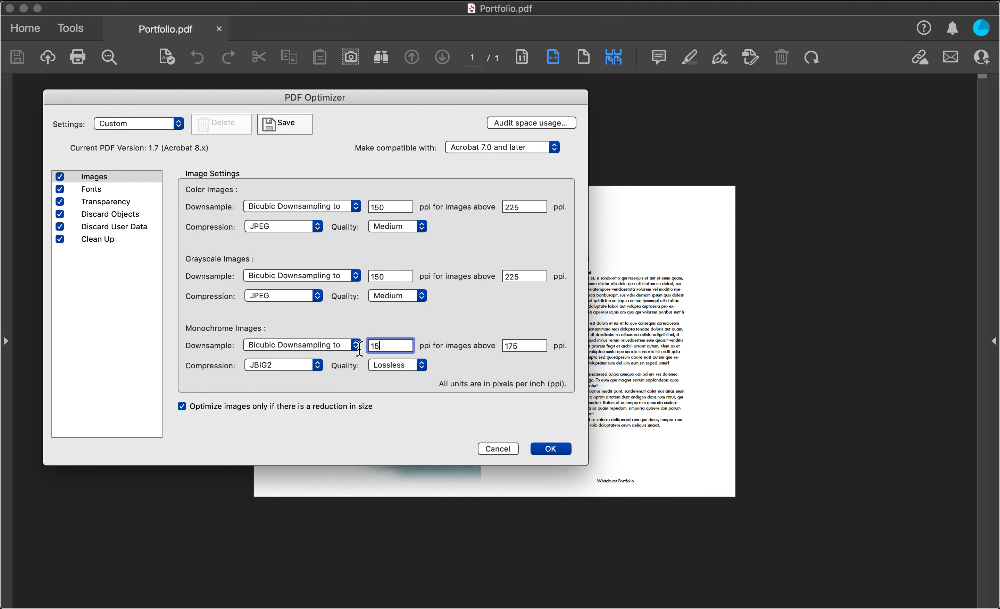
text(0)
- Set the image threshold above which downsampling applies to 150 ppi for color, grayscale and monochrome images
double_click(525, 206)
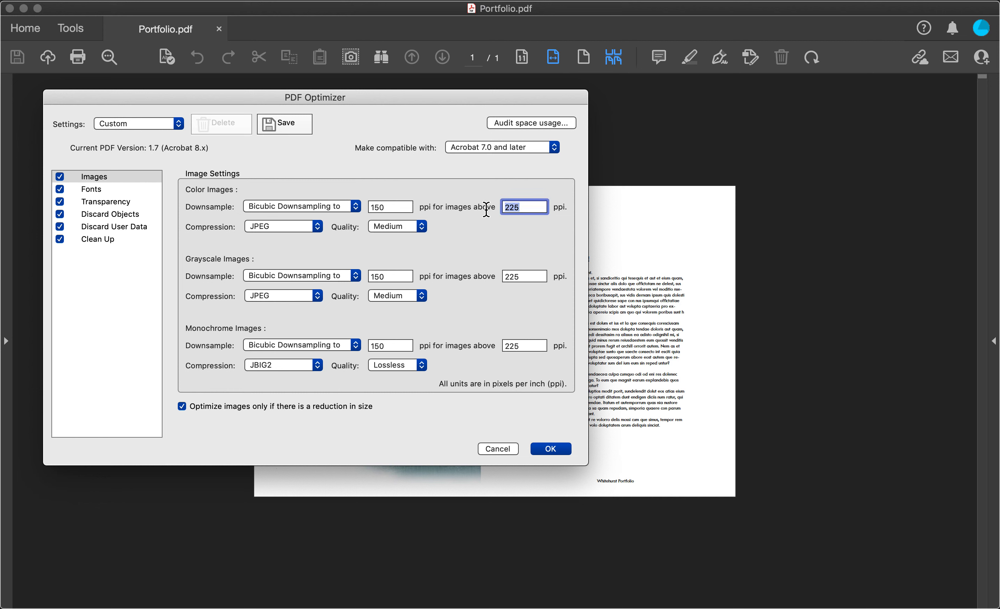
double_click(542, 281)
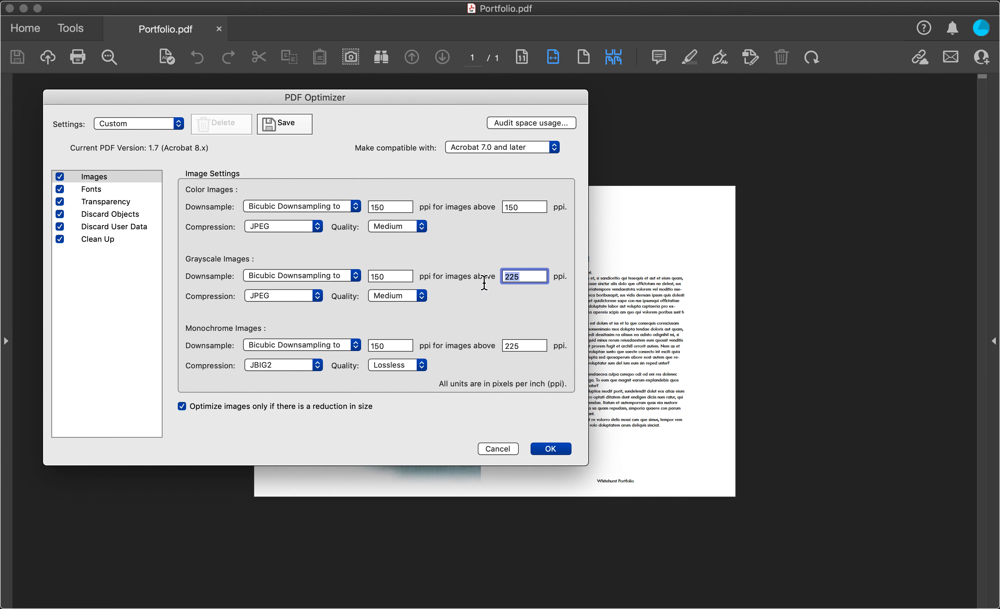
text(150)
double_click(541, 347)
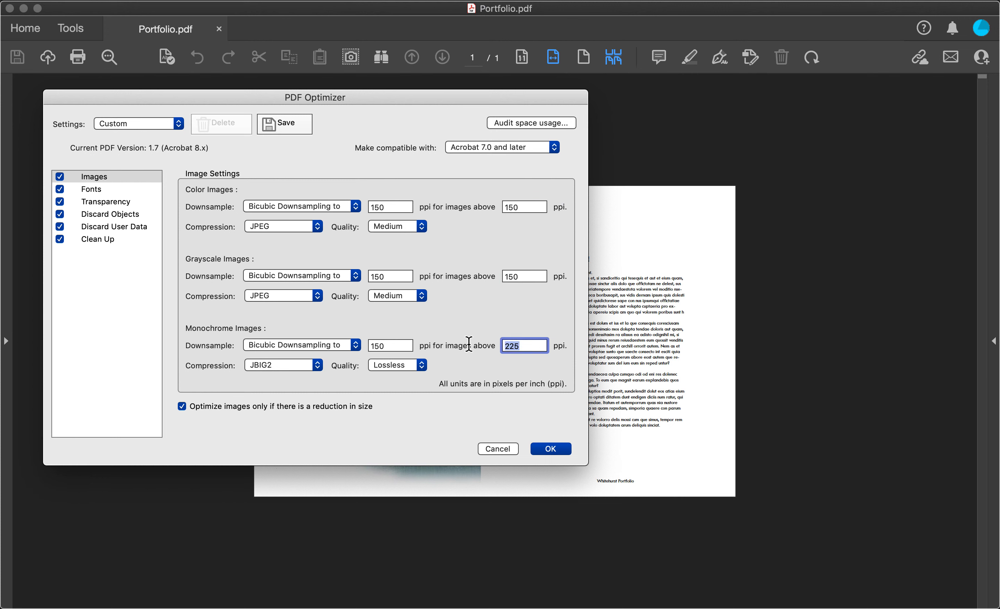
text(150)
- Accept the optimizer settings, save the PDF as Portfolio Reduced in the Indesign Lecture folder, and close it
click(568, 450)
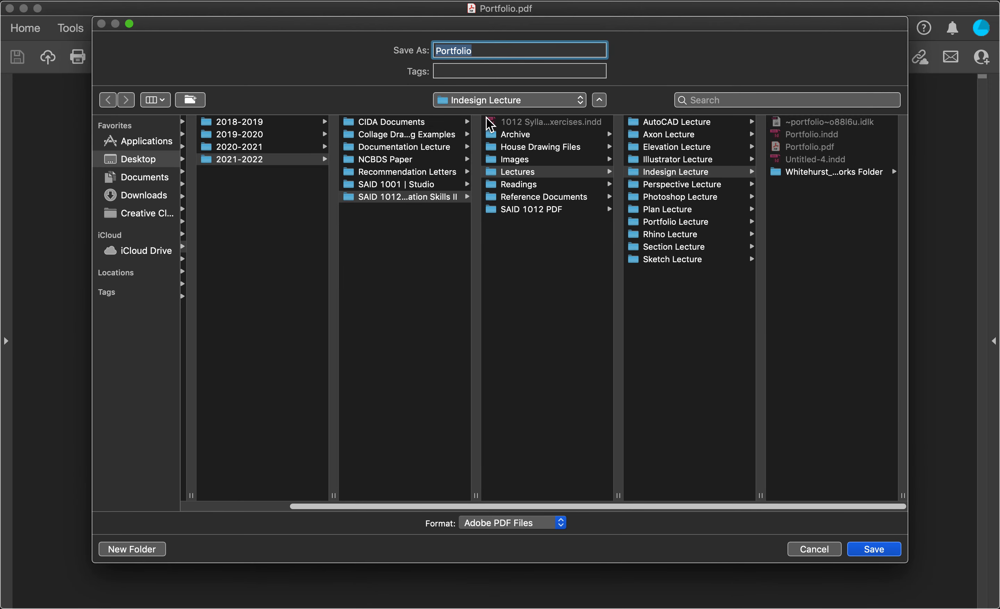
click(484, 56)
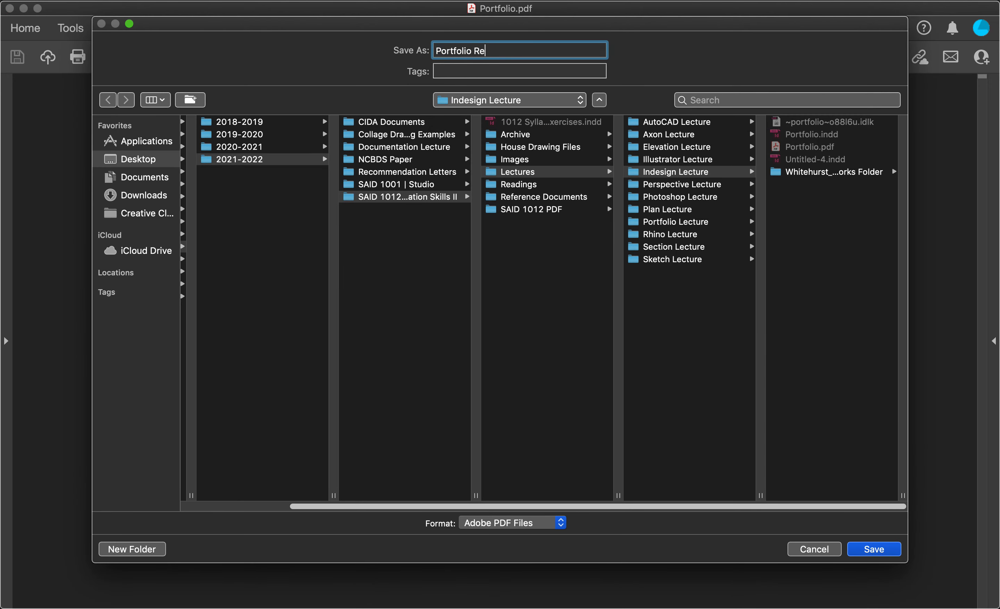
key(Return)
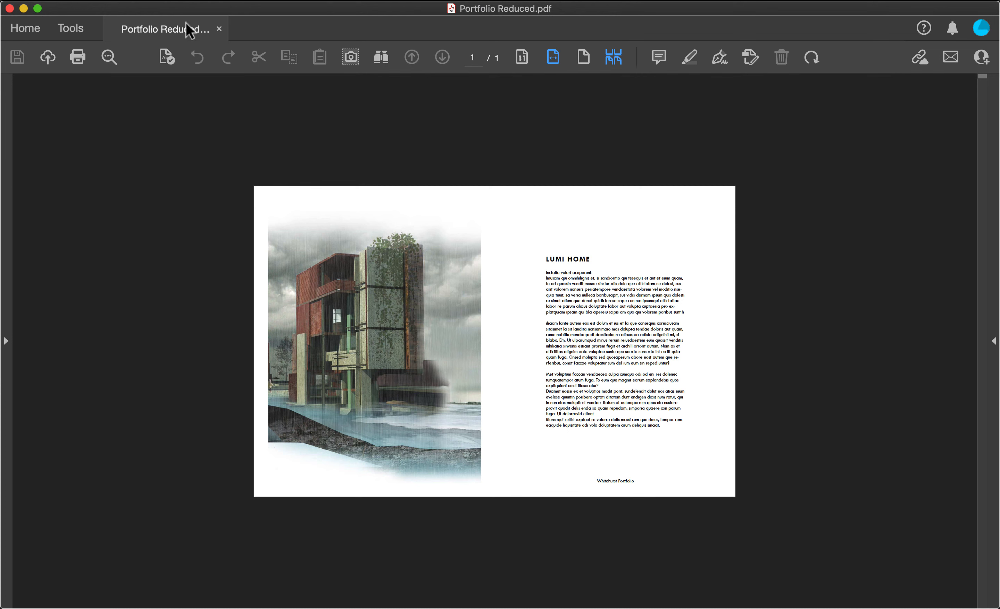
click(9, 9)
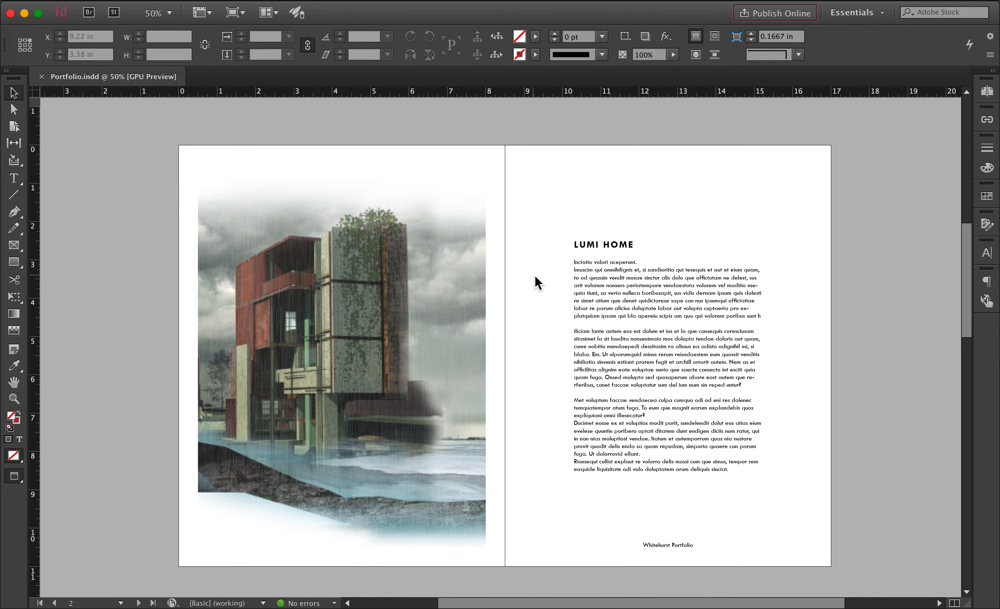
scroll(538, 283, down, 5)
scroll(535, 278, down, 10)
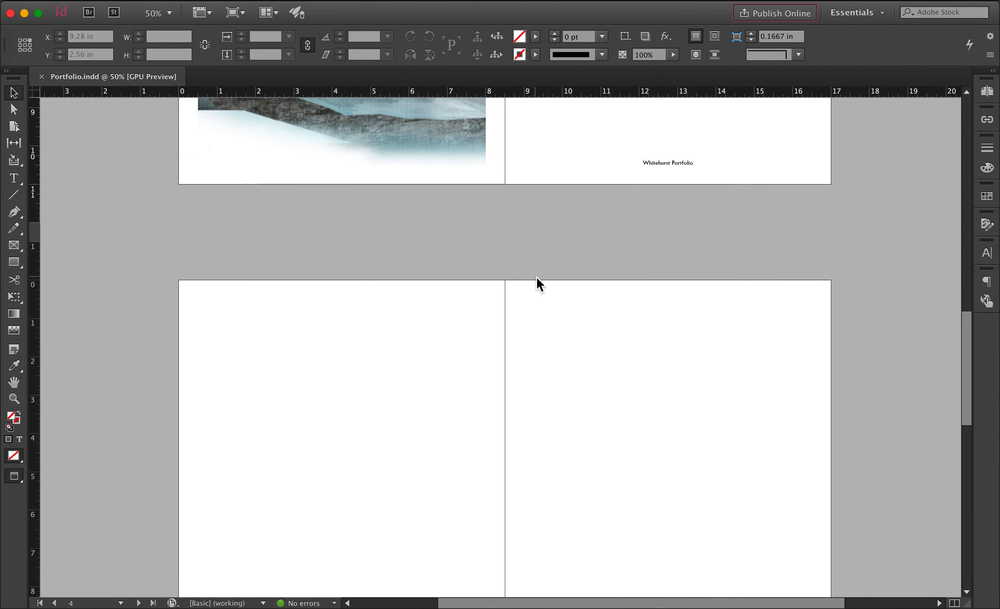
scroll(537, 278, up, 9)
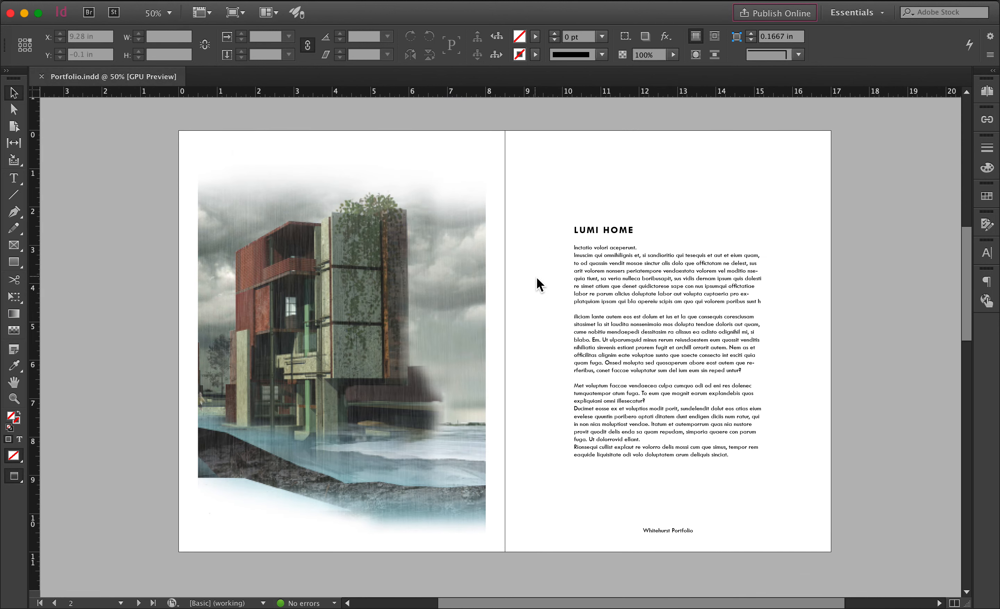